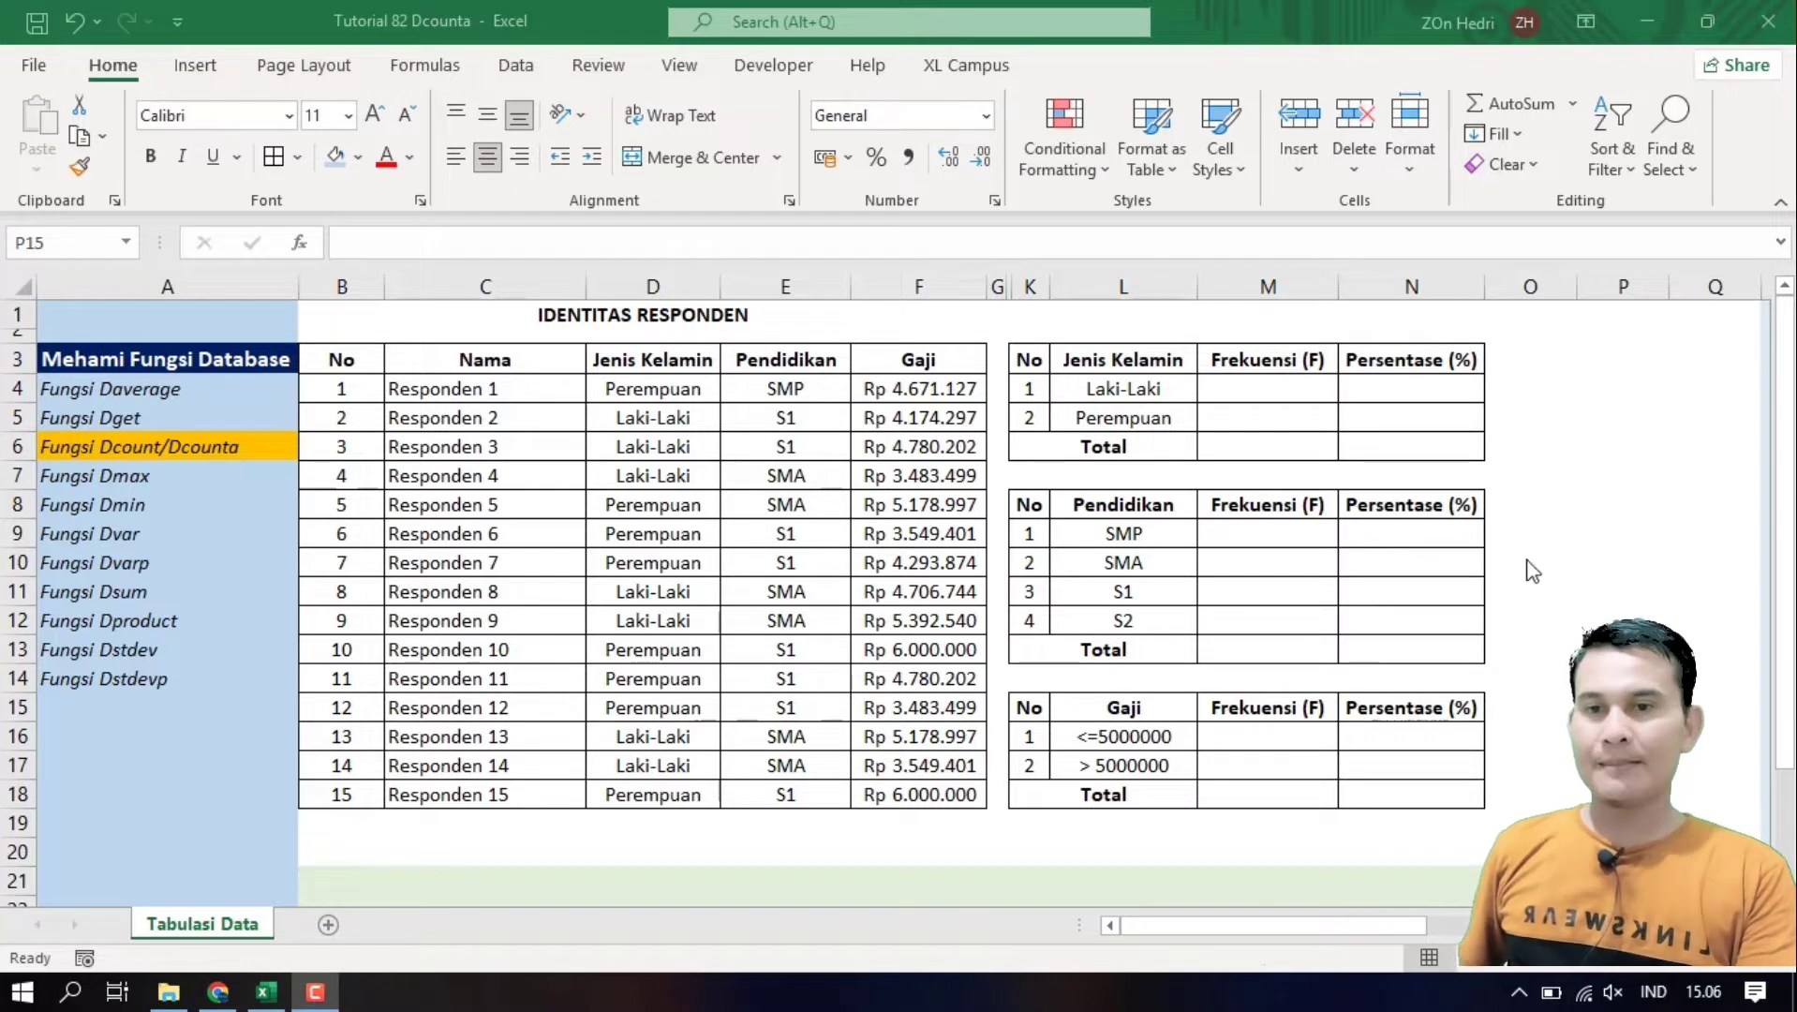
# Review the respondent data in B3:F18 and the empty Frekuensi columns for Jenis Kelamin, Pendidikan and Gaji
pyautogui.click(1216, 387)
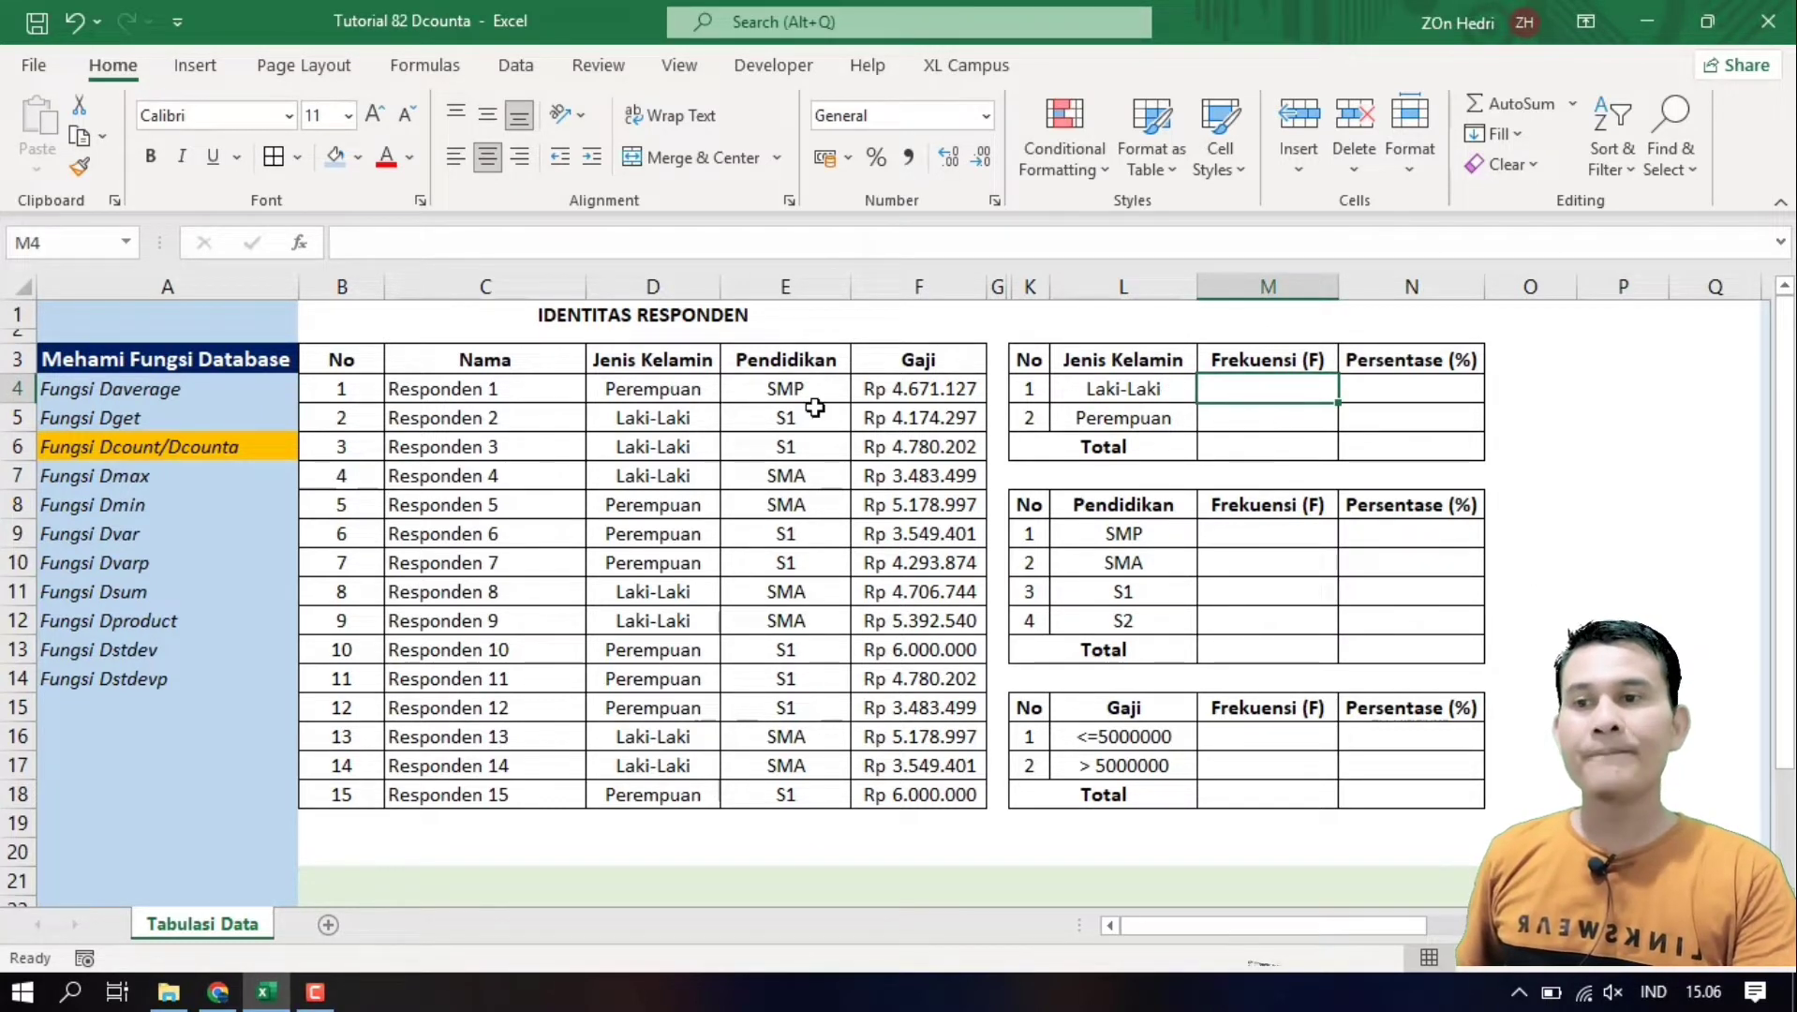
pyautogui.click(575, 416)
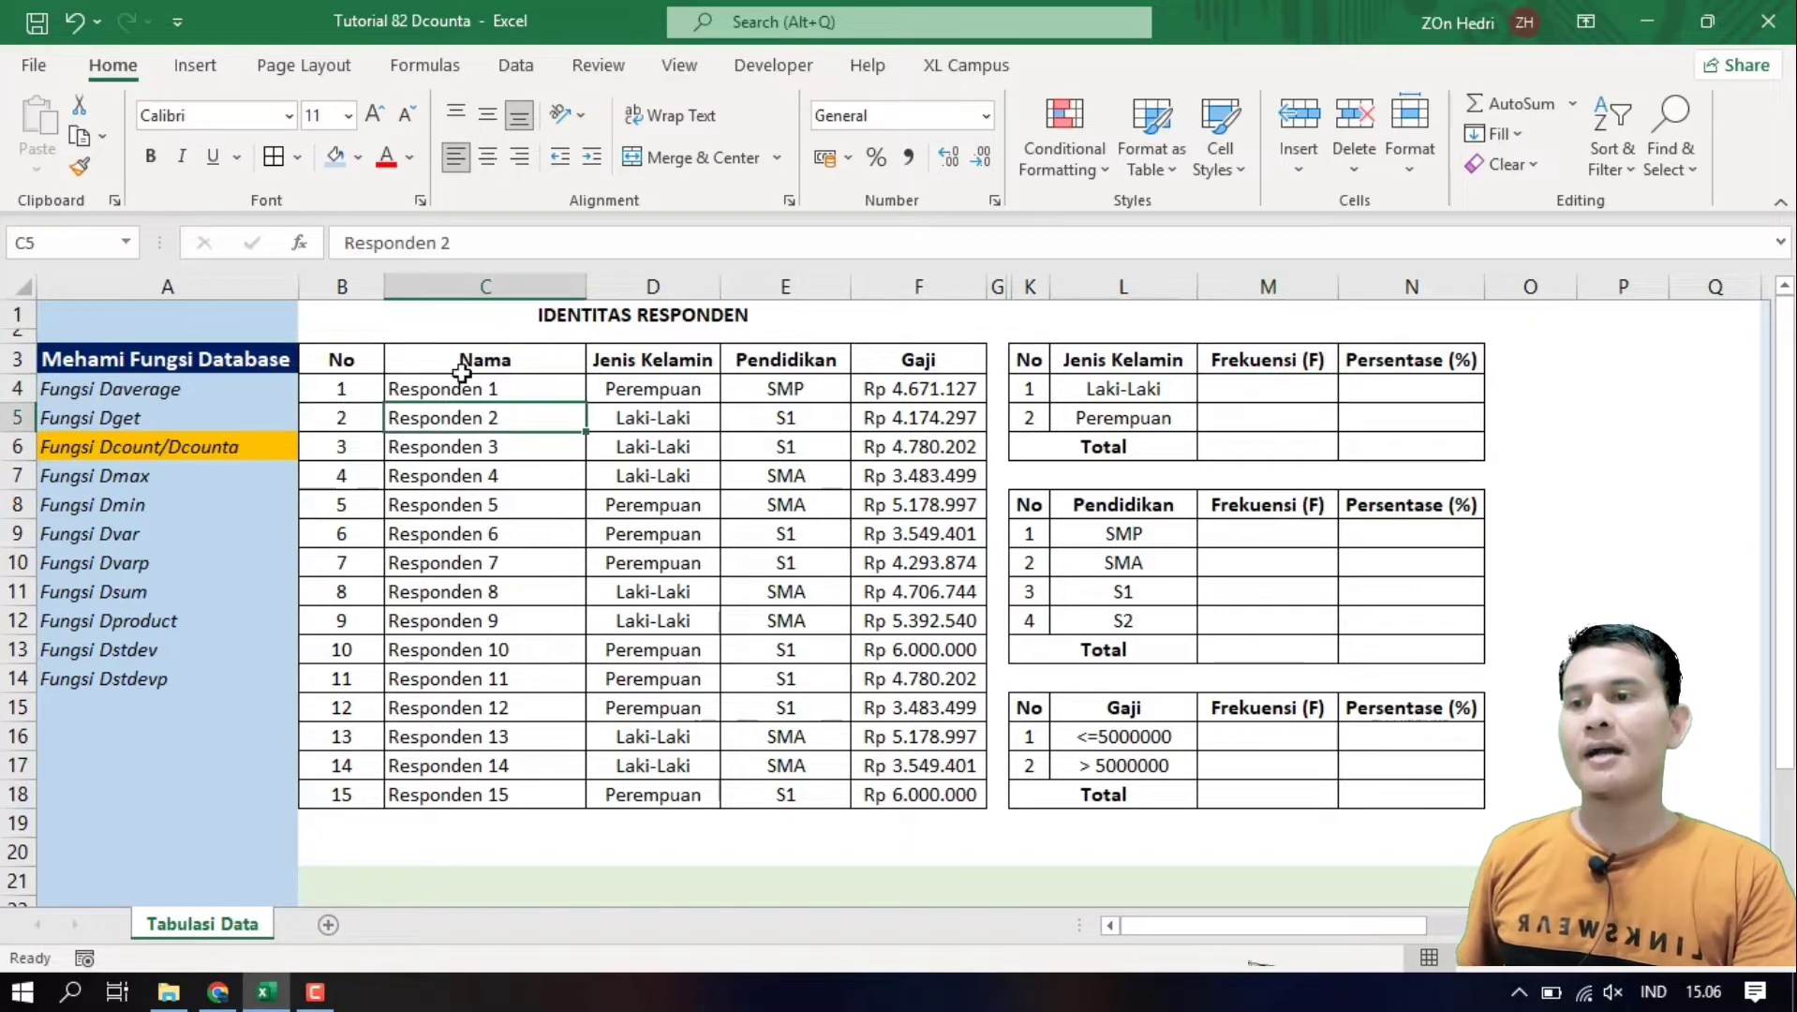
pyautogui.moveTo(344, 357); pyautogui.dragTo(926, 780)
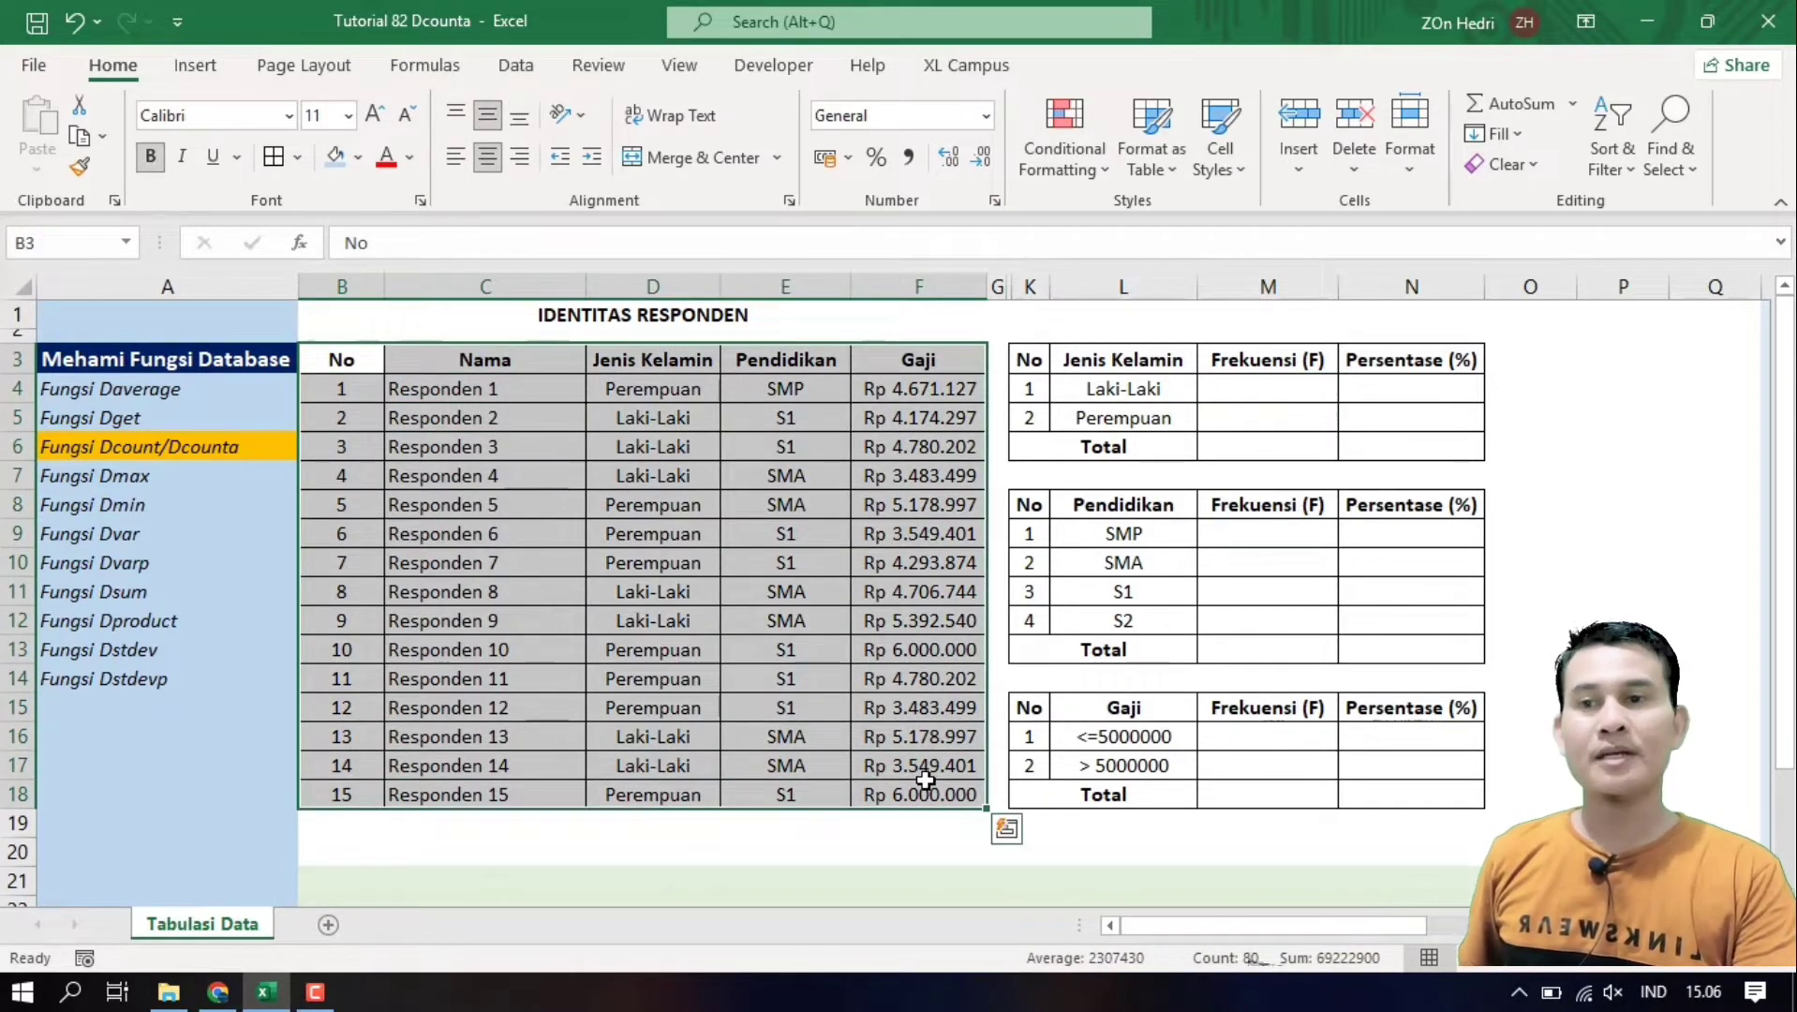
pyautogui.click(1247, 389)
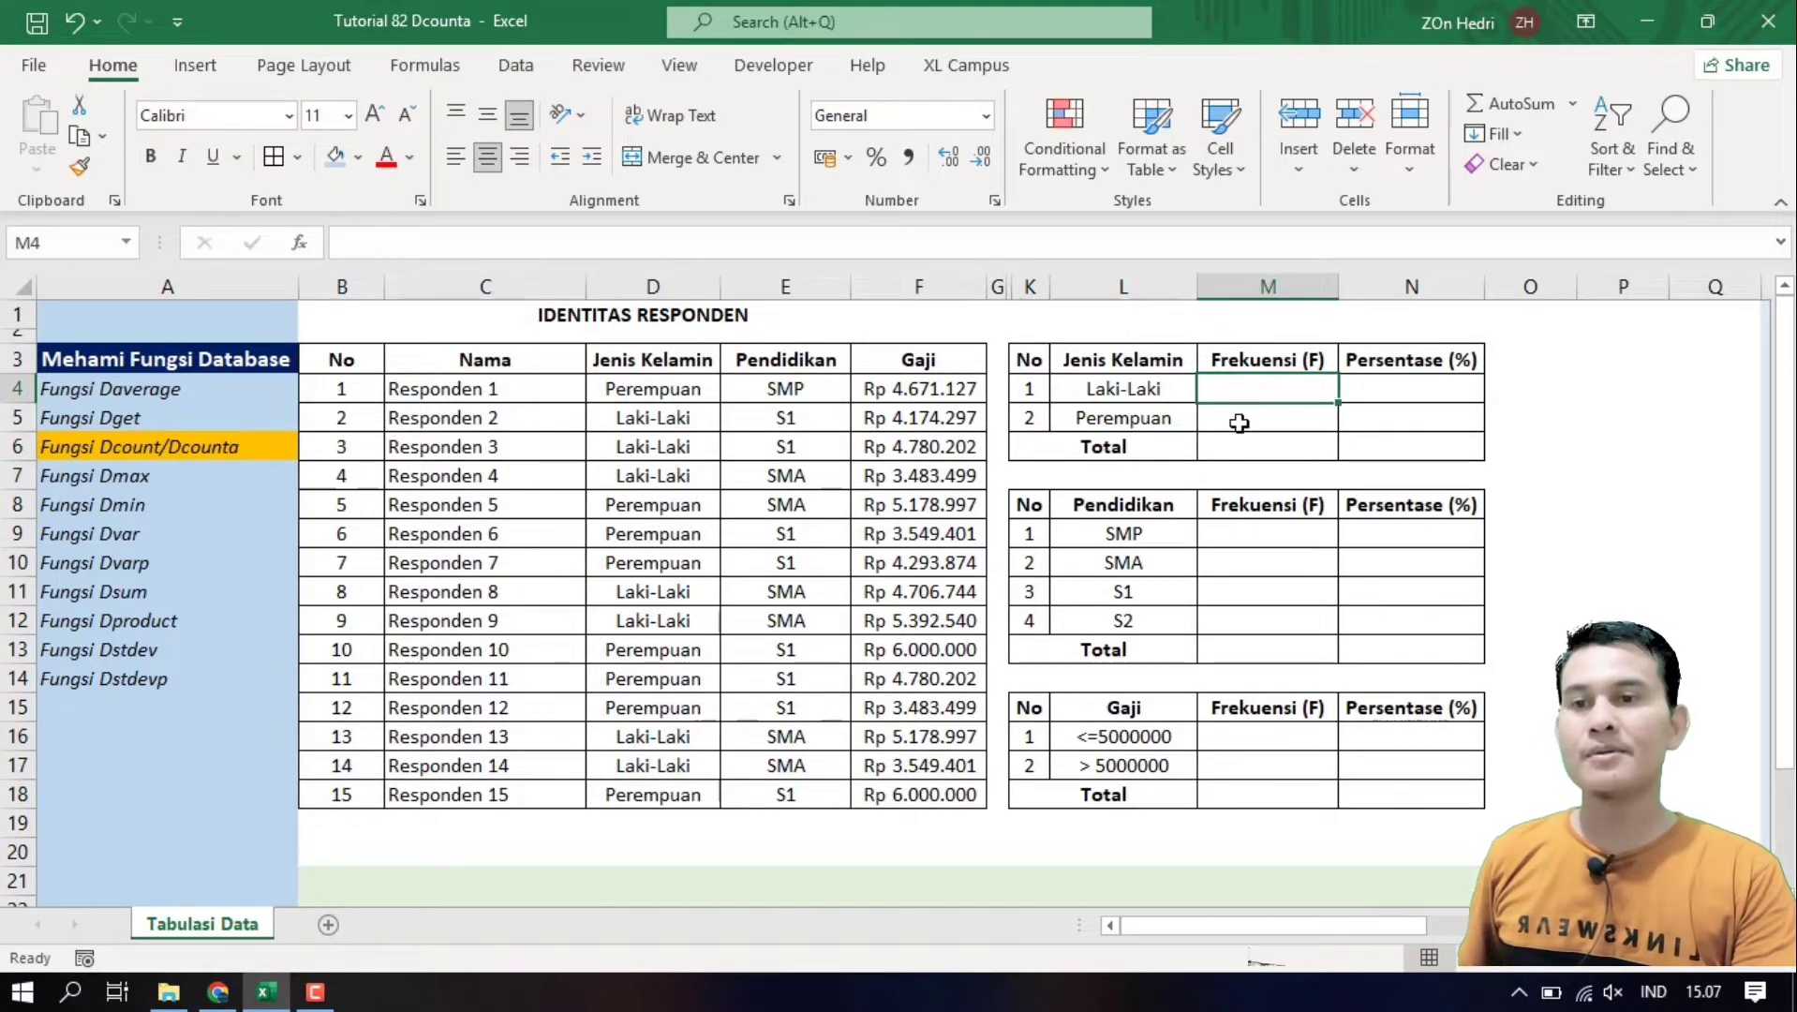
pyautogui.click(1239, 423)
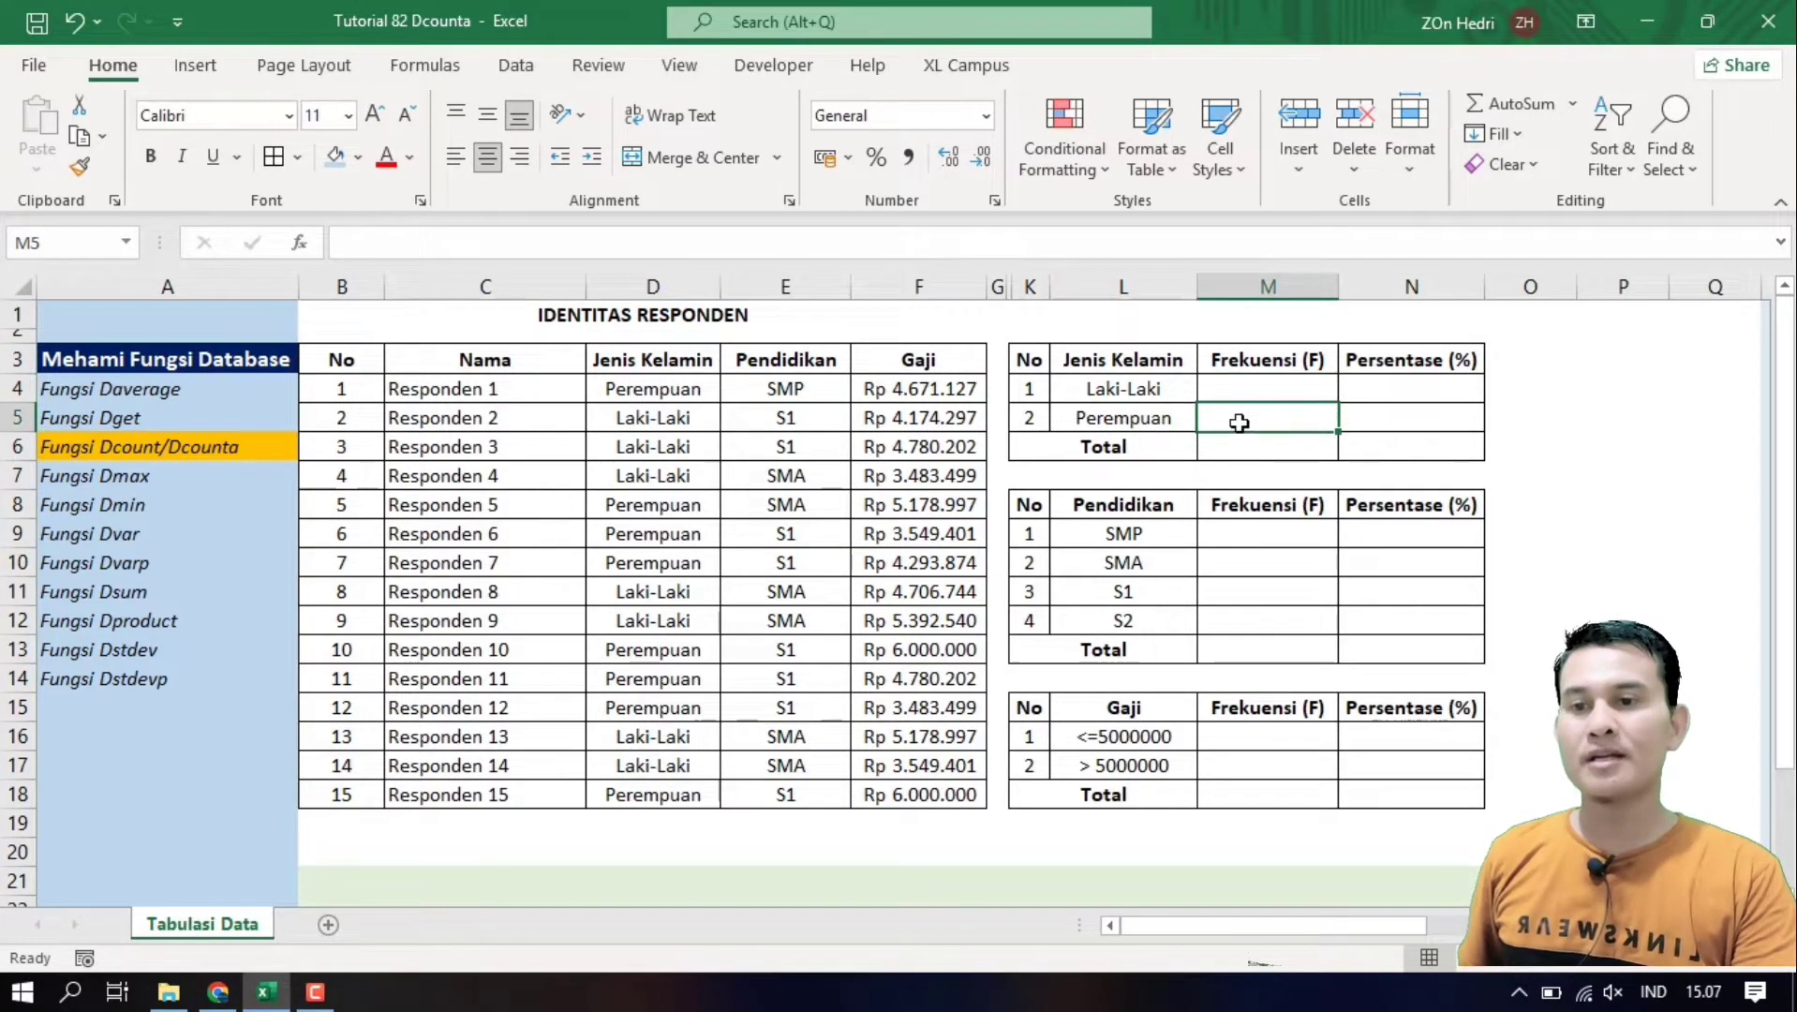
pyautogui.click(1230, 541)
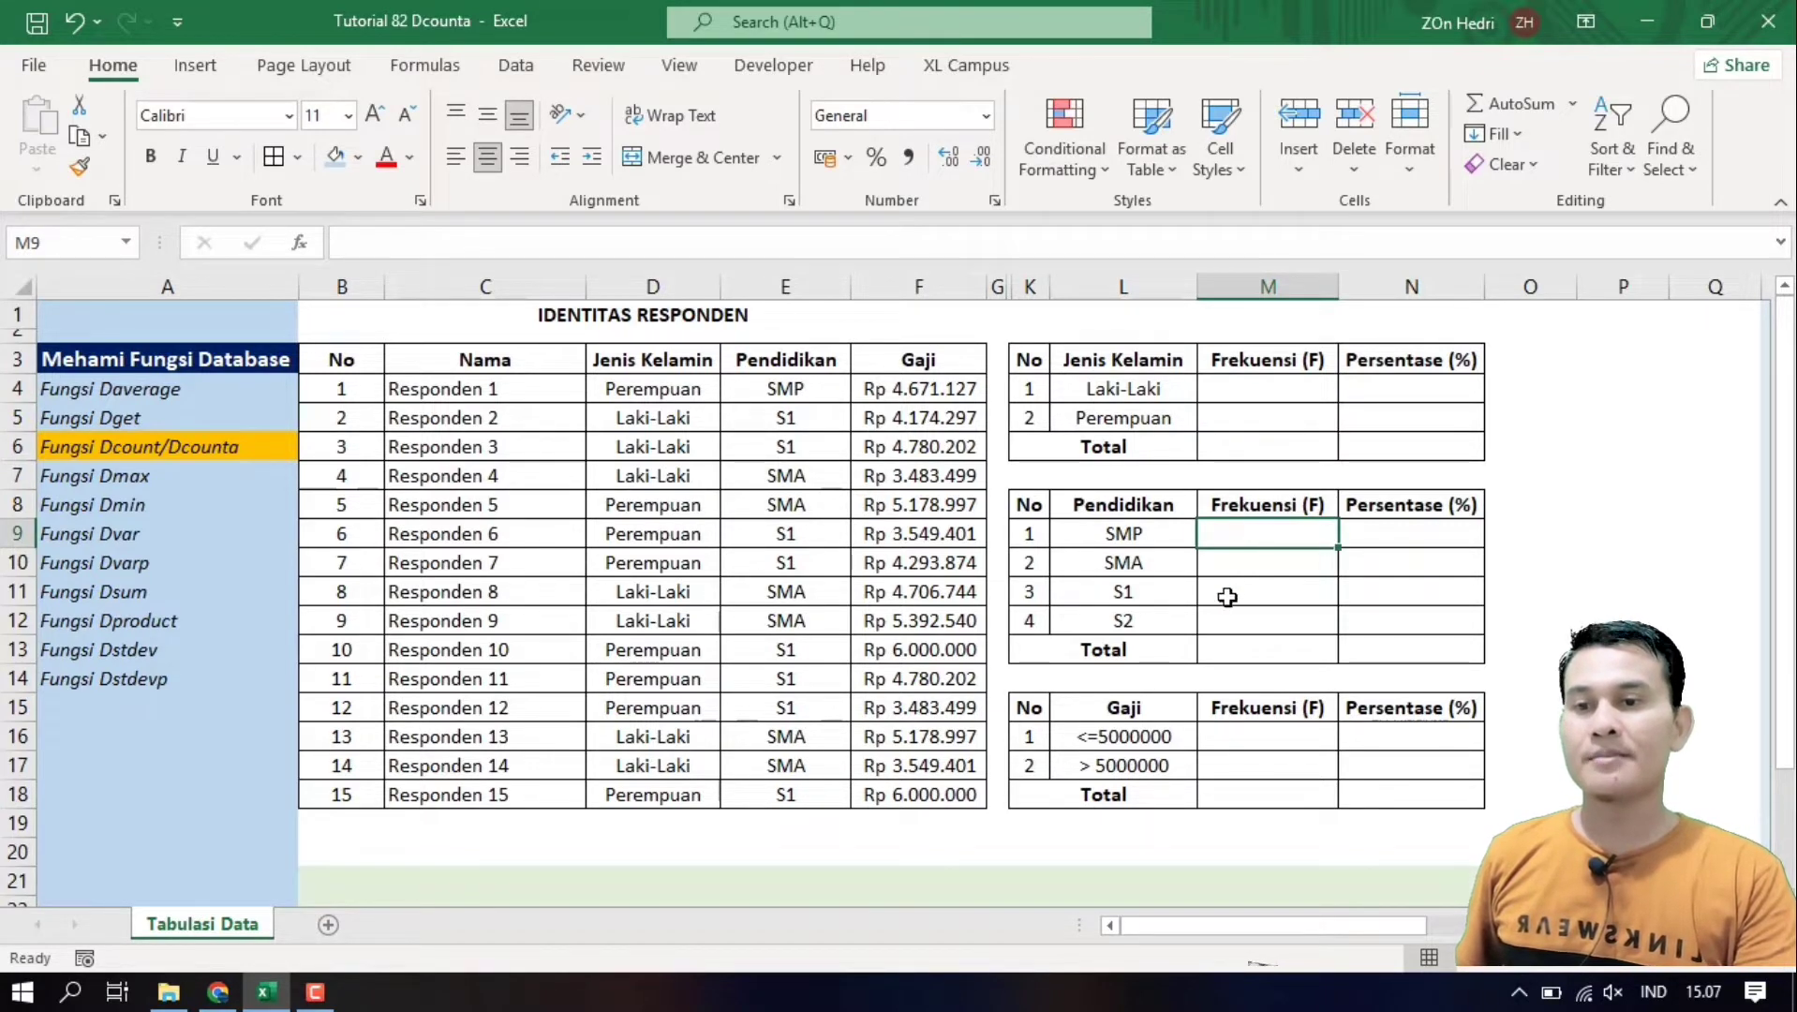
pyautogui.click(1230, 740)
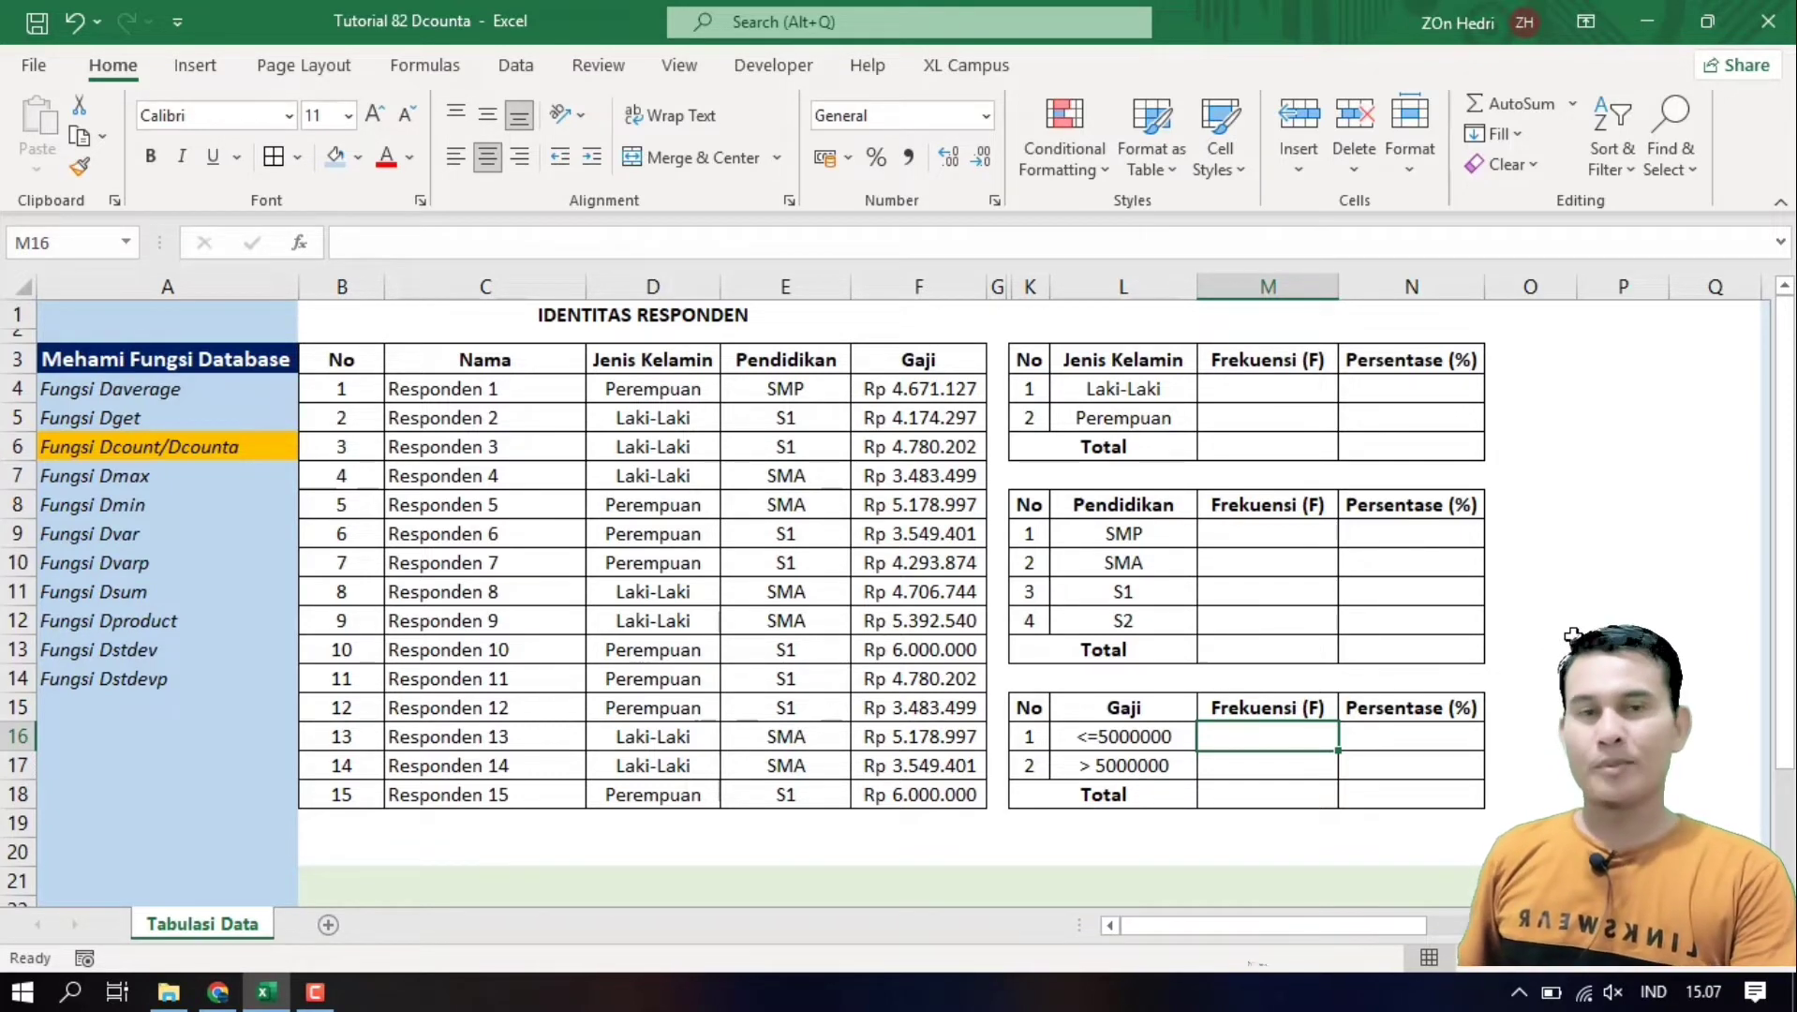
# Enter =DCOUNTA(B3:F18;D3;L3:L4) in M4 to count the Laki-Laki respondents
pyautogui.click(1246, 389)
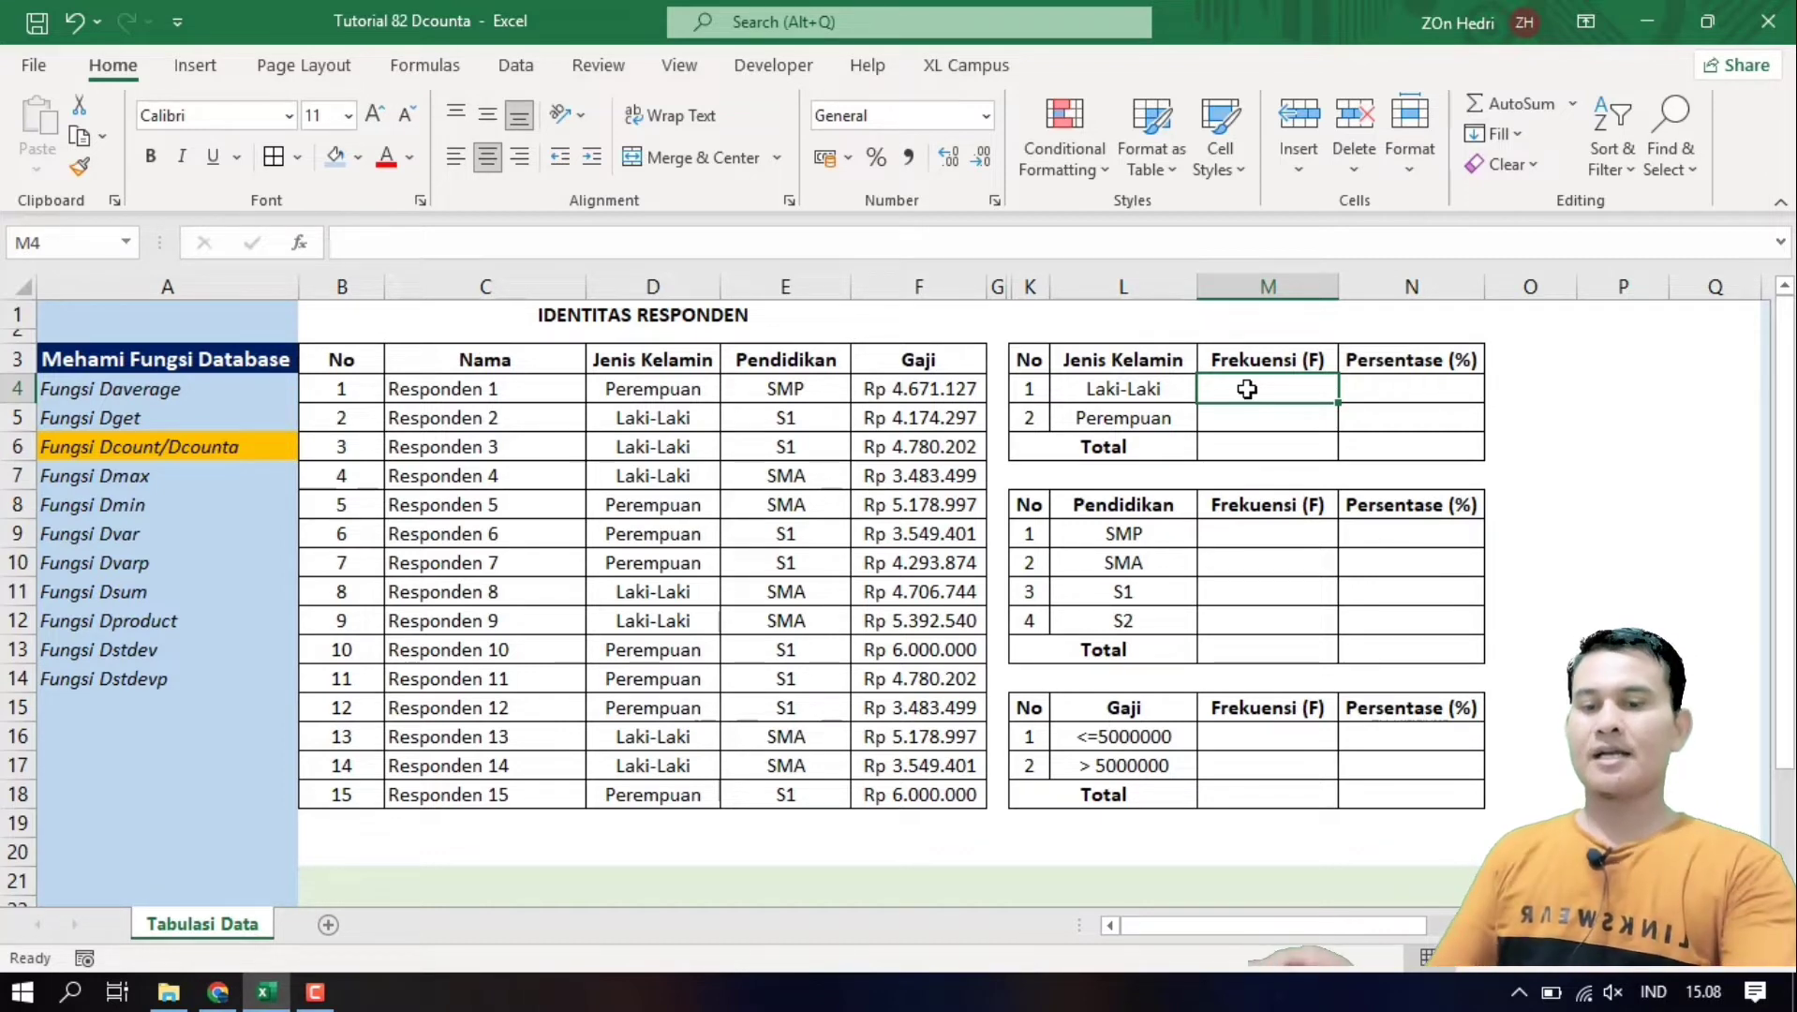
pyautogui.write('=')
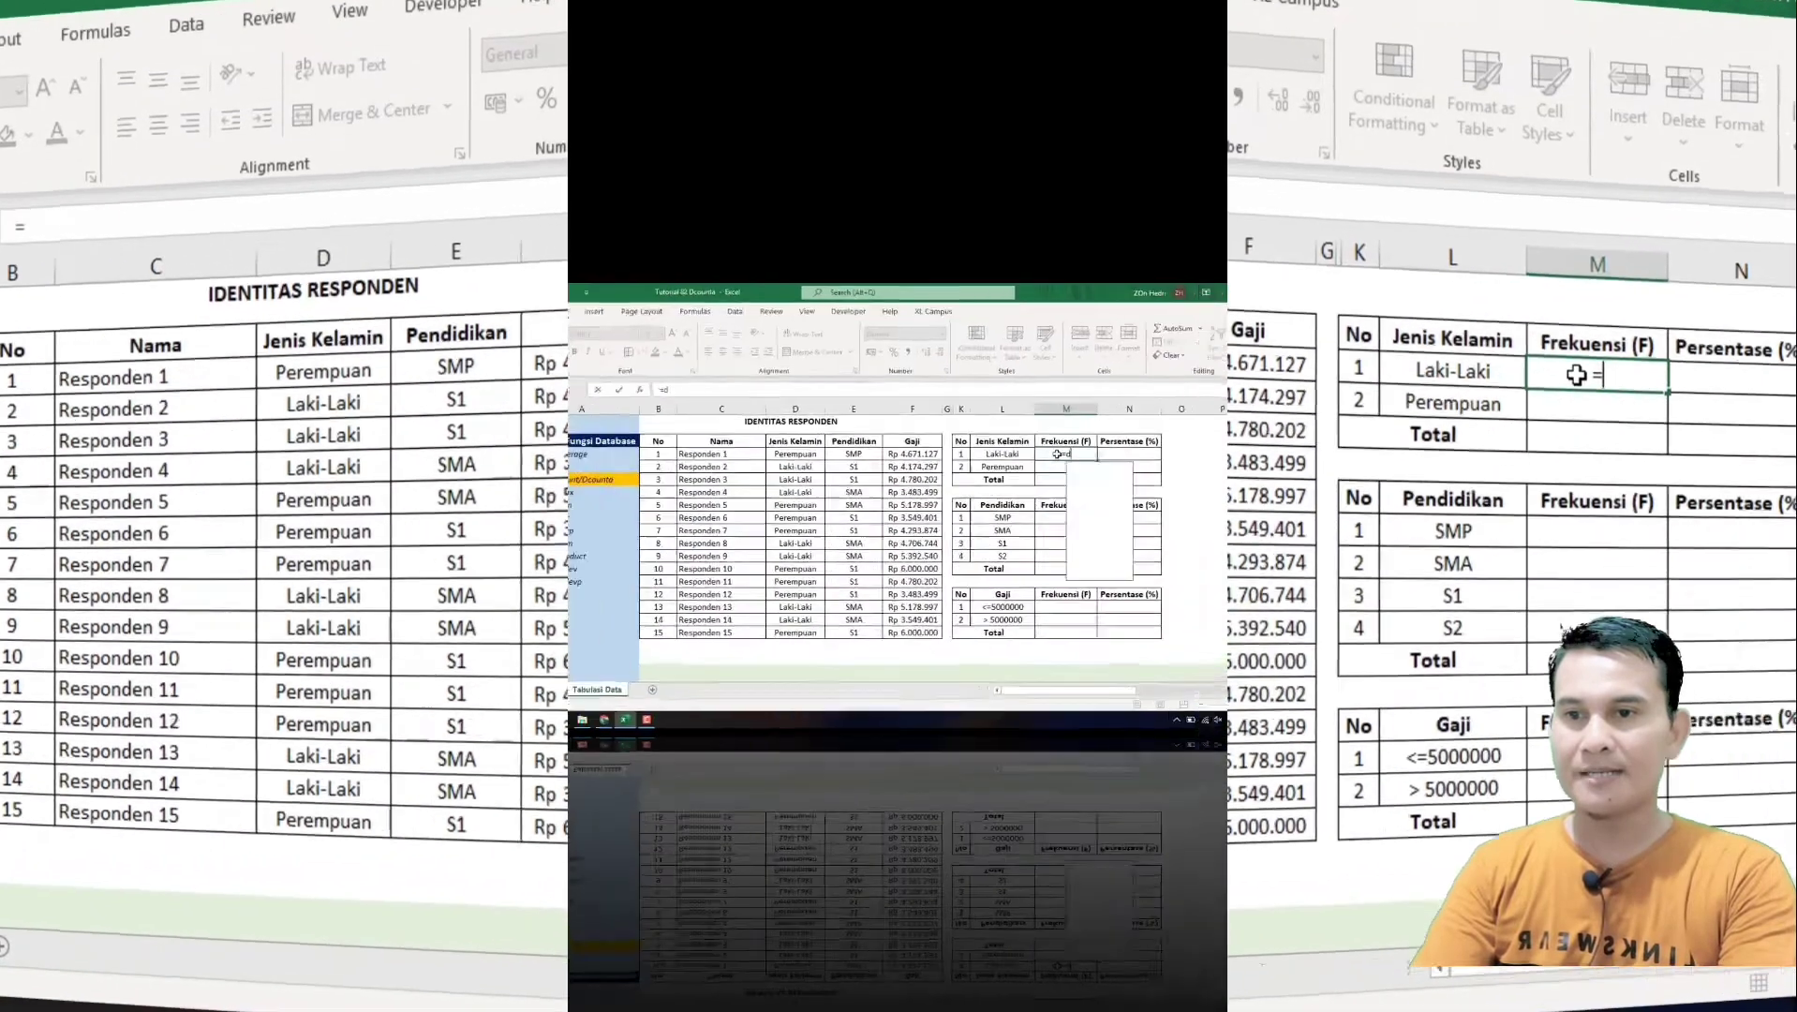
pyautogui.write('dcounta')
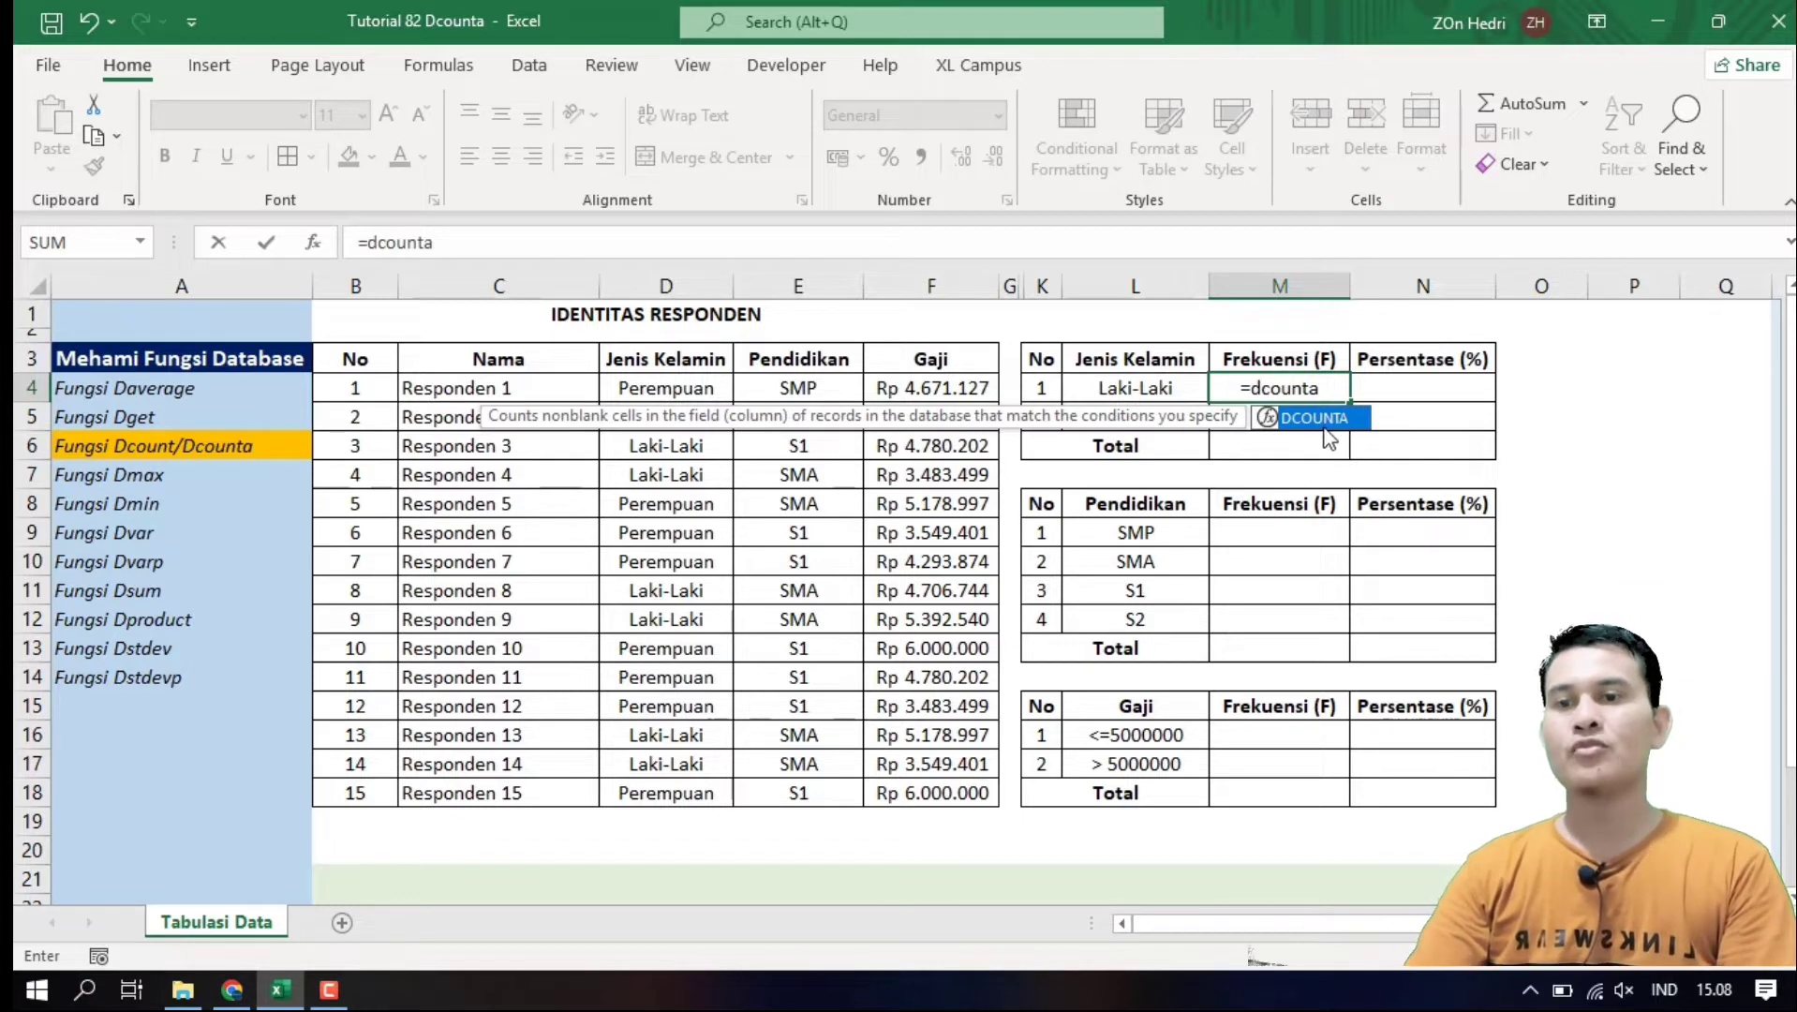
pyautogui.write('(')
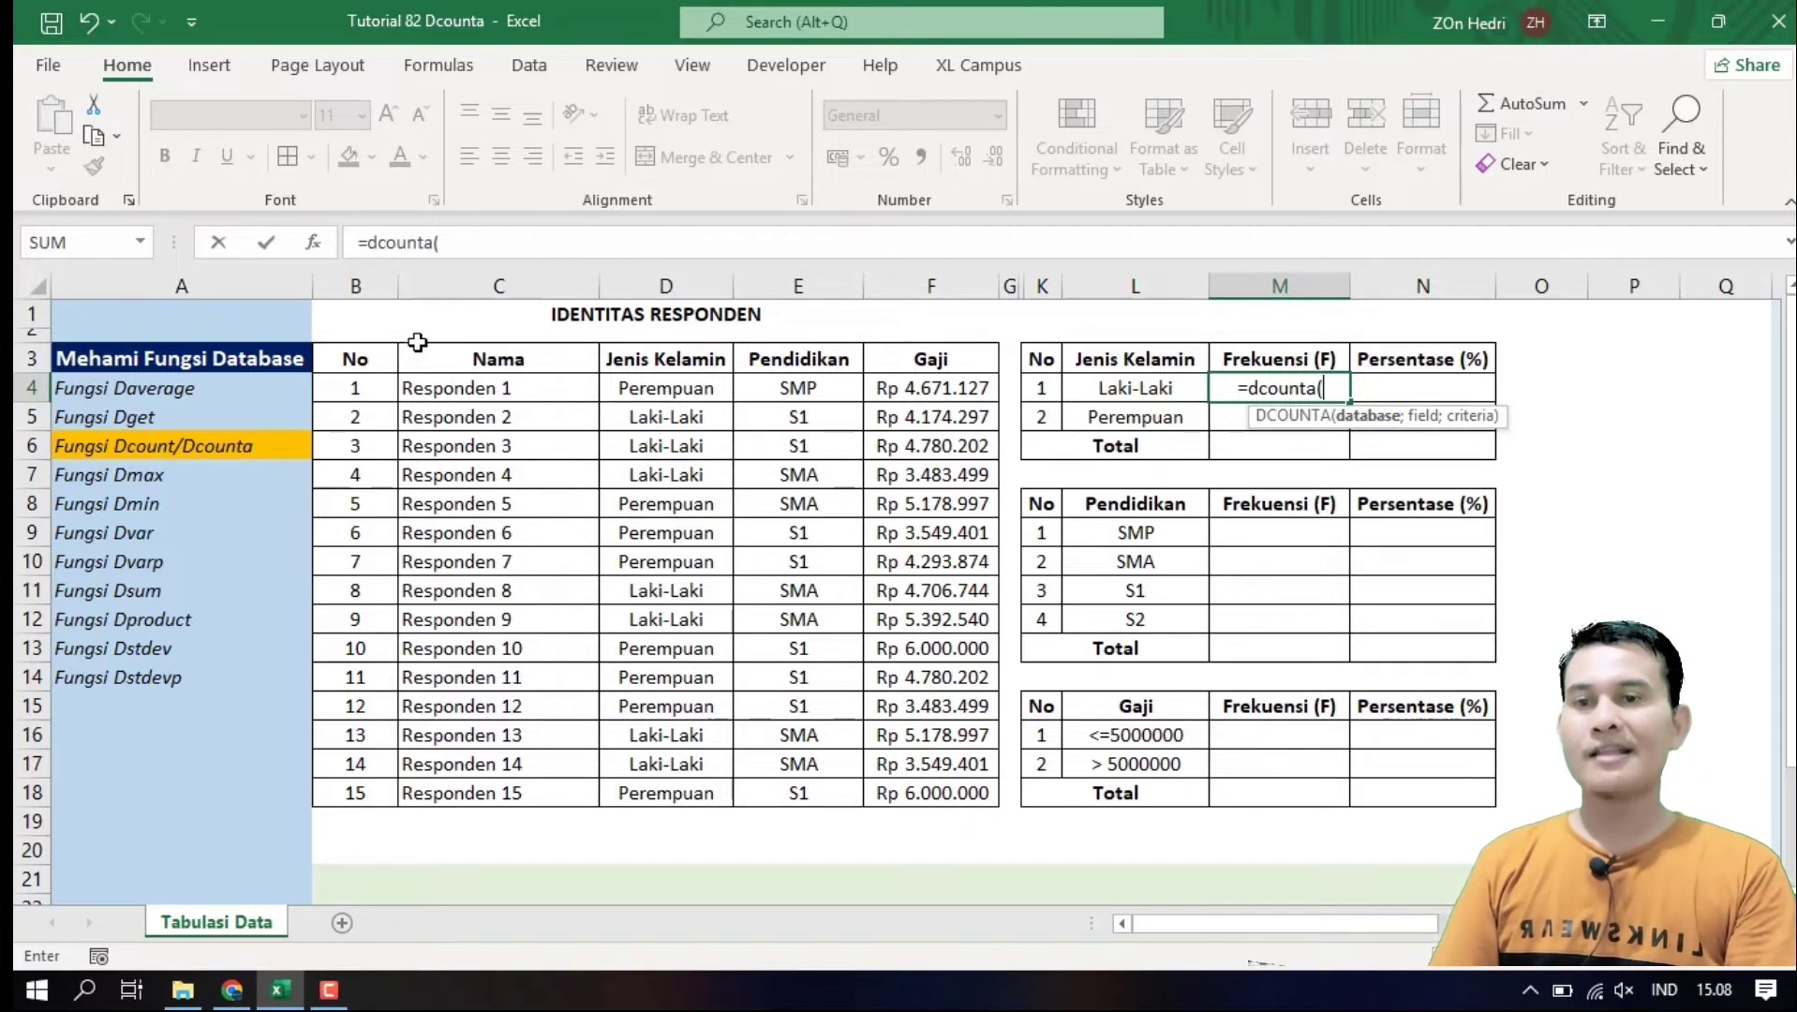
pyautogui.moveTo(359, 362); pyautogui.dragTo(927, 787)
pyautogui.write(';')
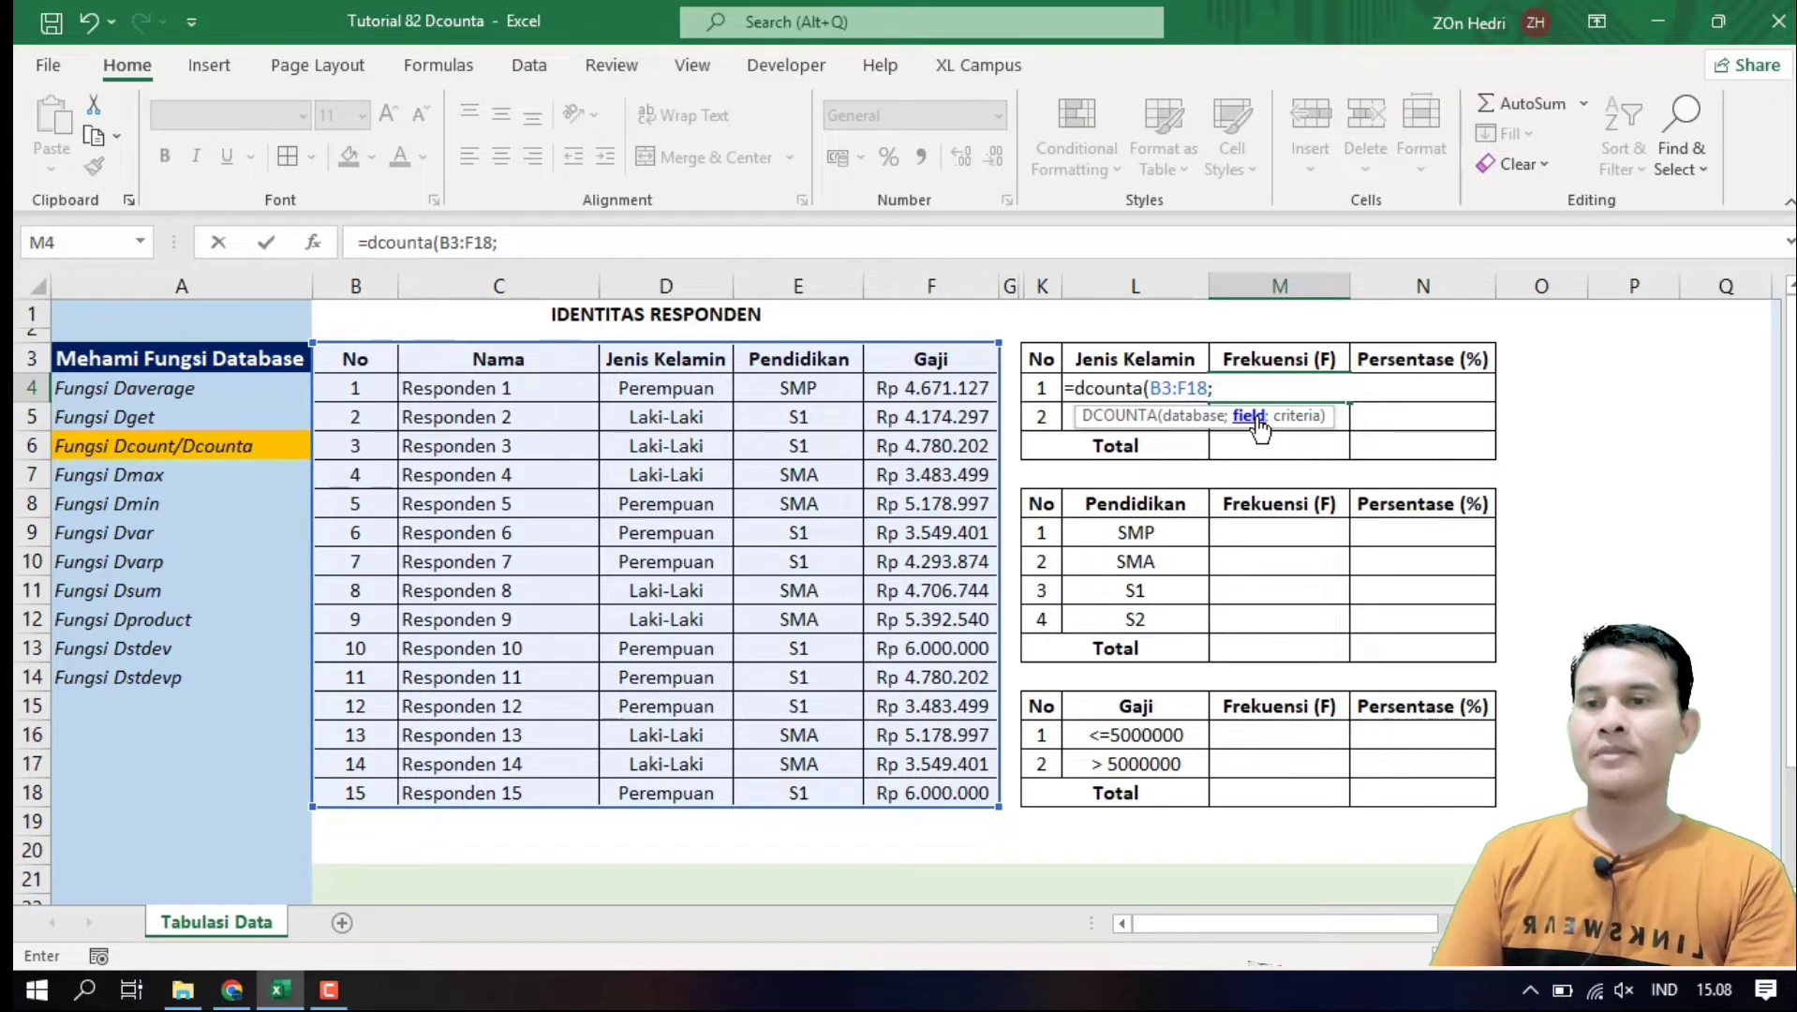
pyautogui.click(659, 361)
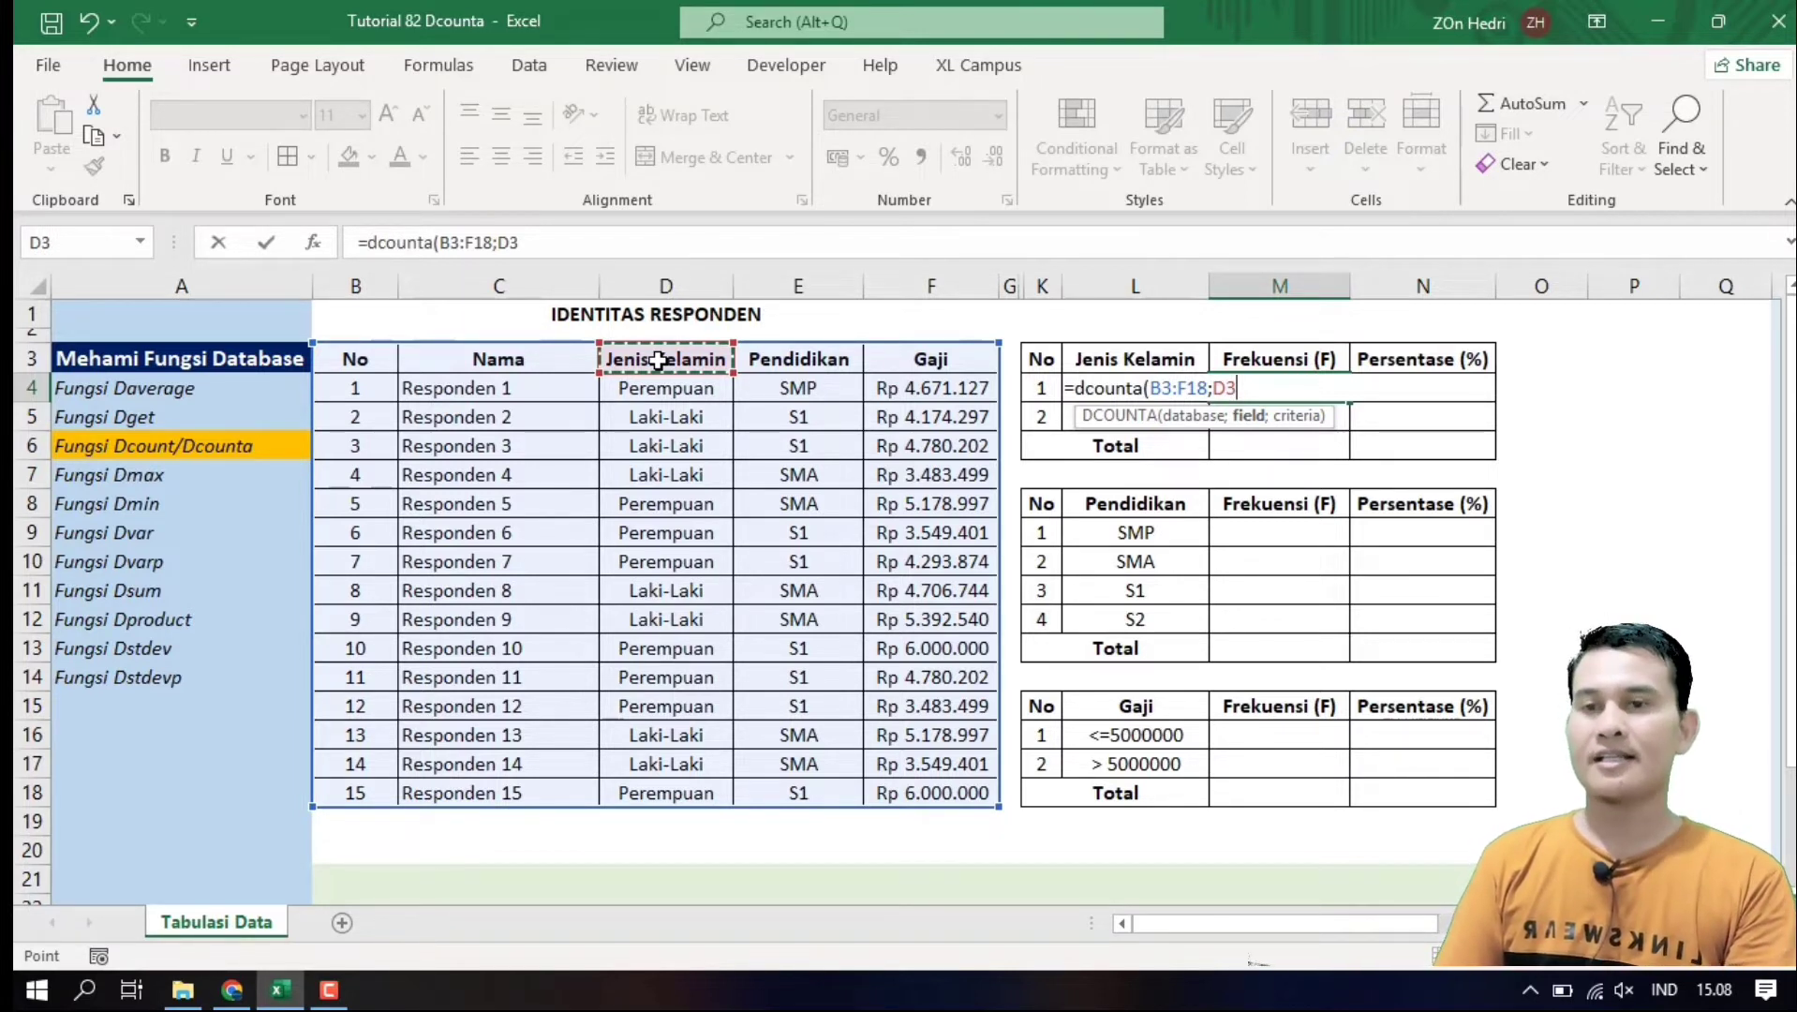
pyautogui.write(';')
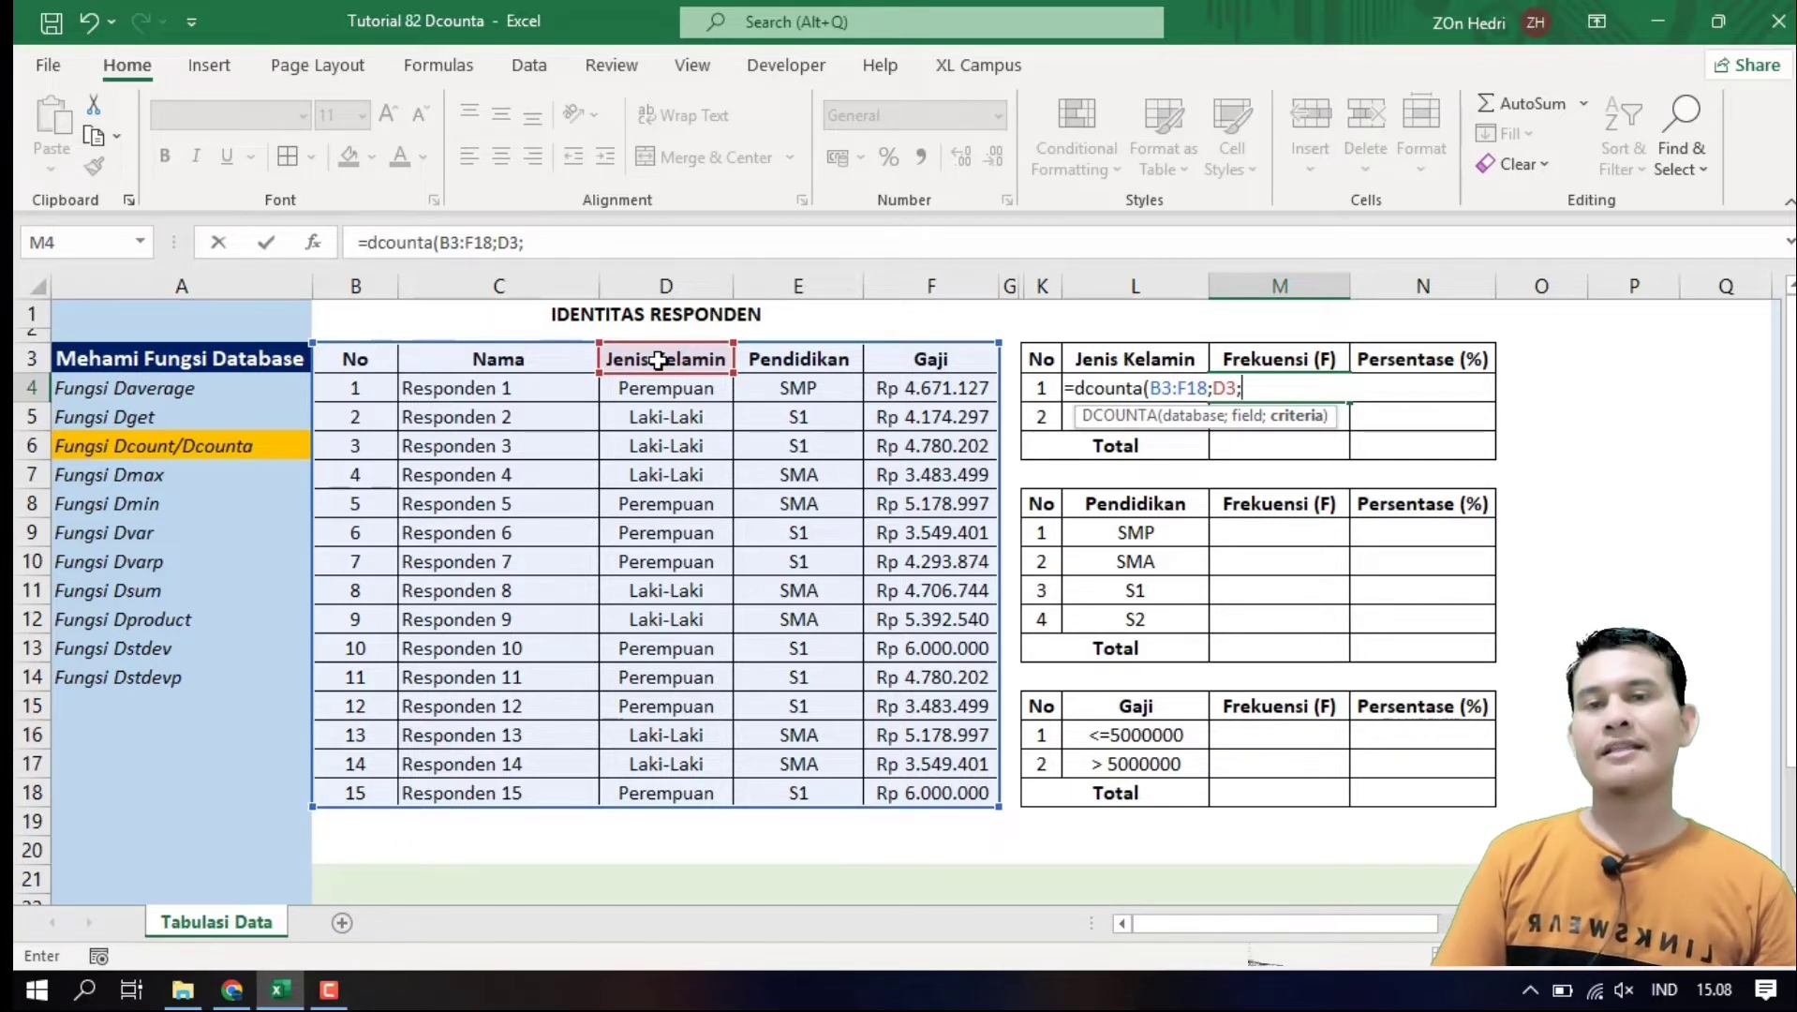
pyautogui.click(1096, 360)
pyautogui.moveTo(1096, 361); pyautogui.dragTo(1097, 383)
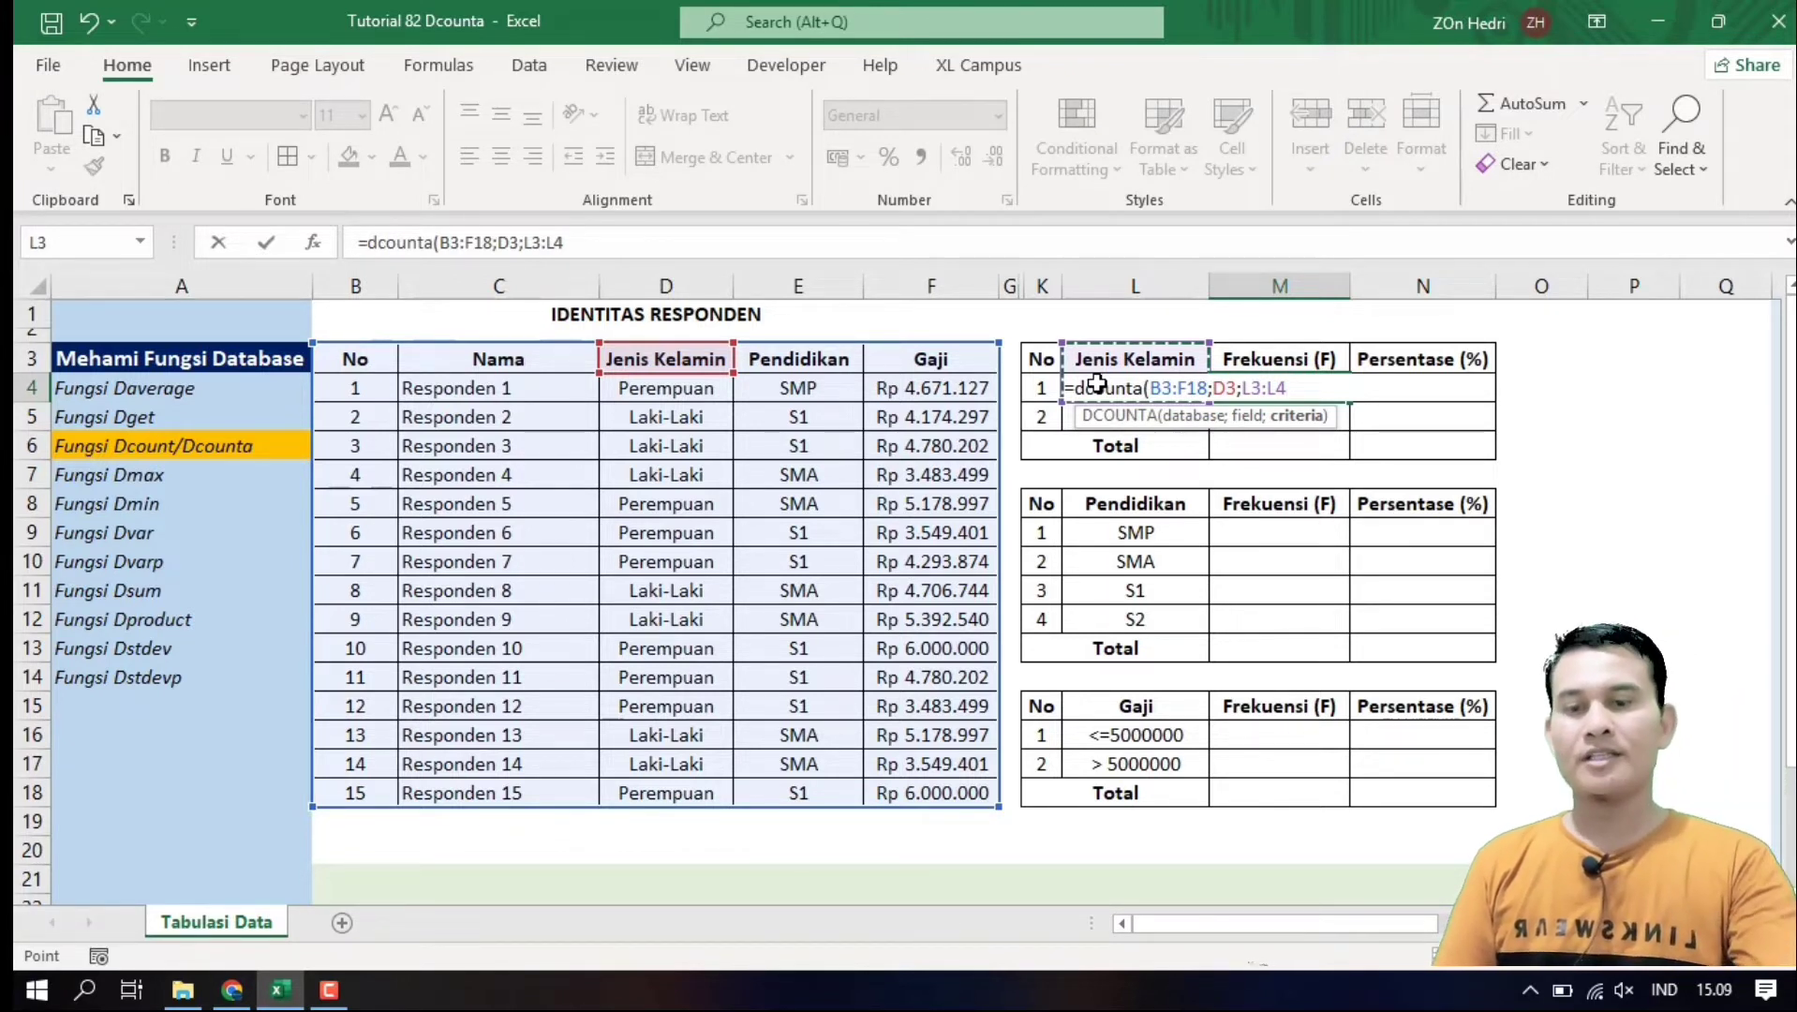
pyautogui.press('Return')
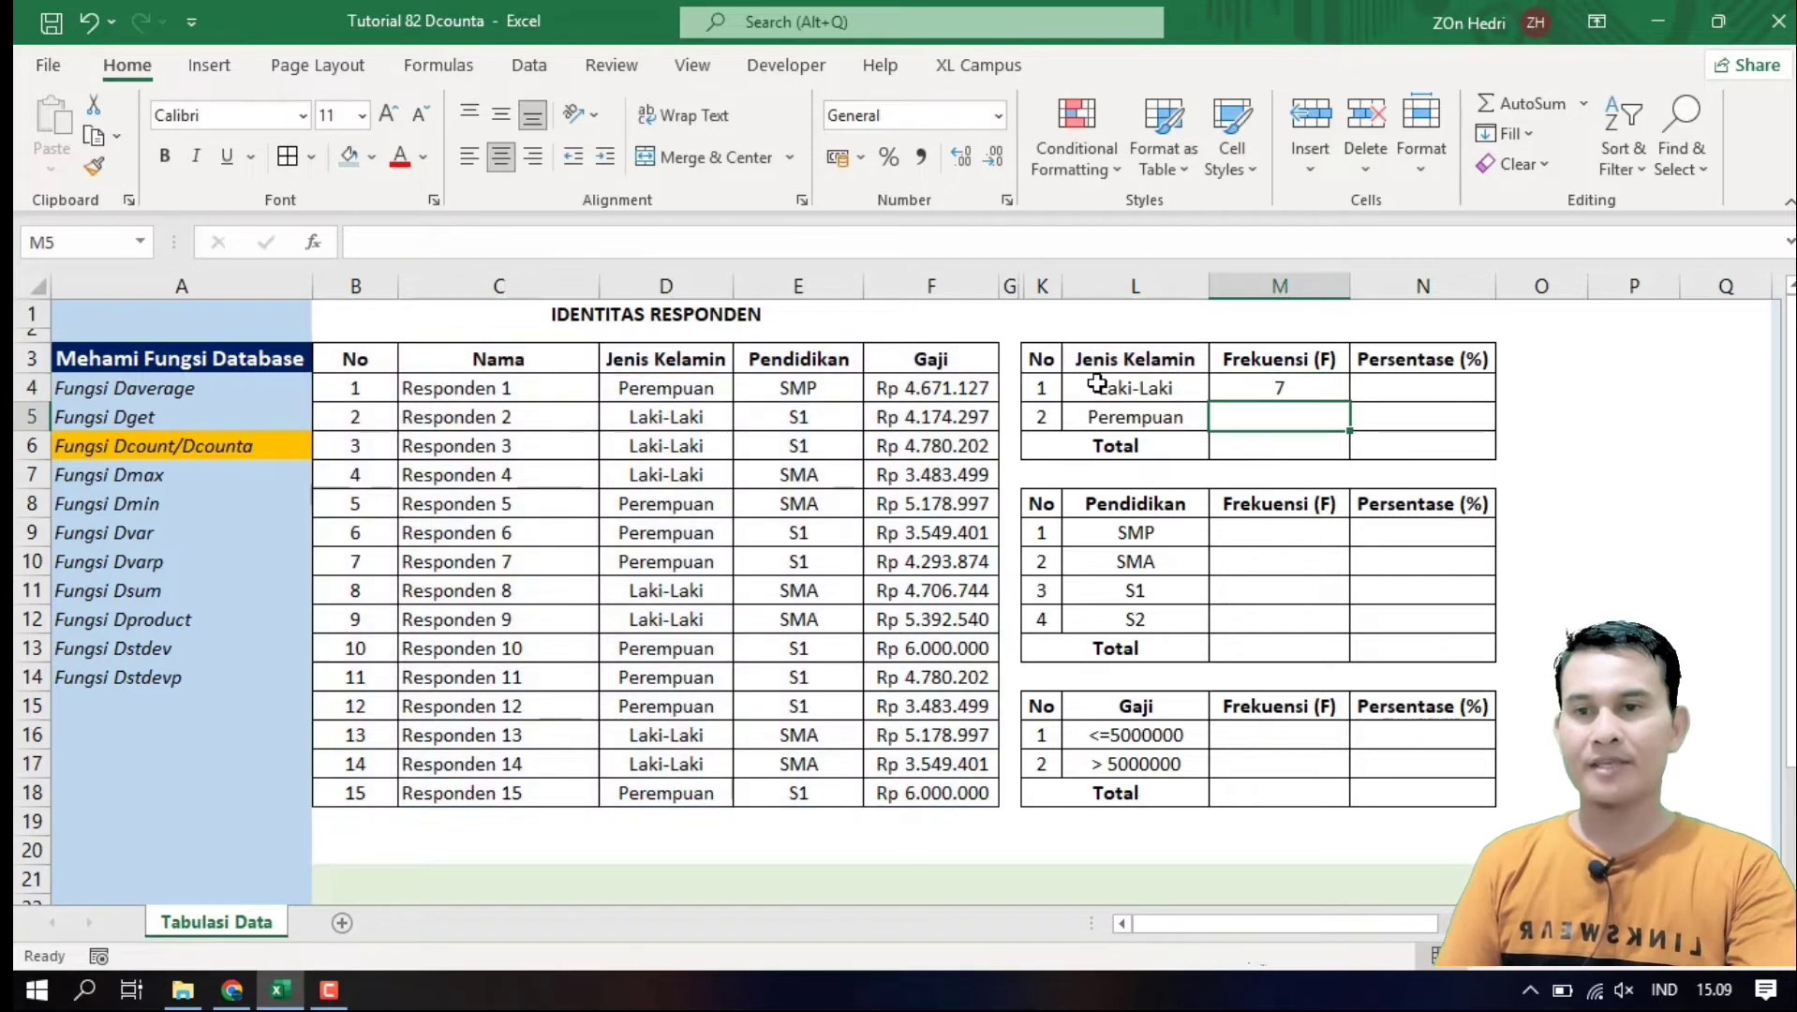
# Change the Jenis Kelamin of Responden 1 in D4 to Laki-Laki and check the Laki-Laki frequency in M4
pyautogui.click(1247, 390)
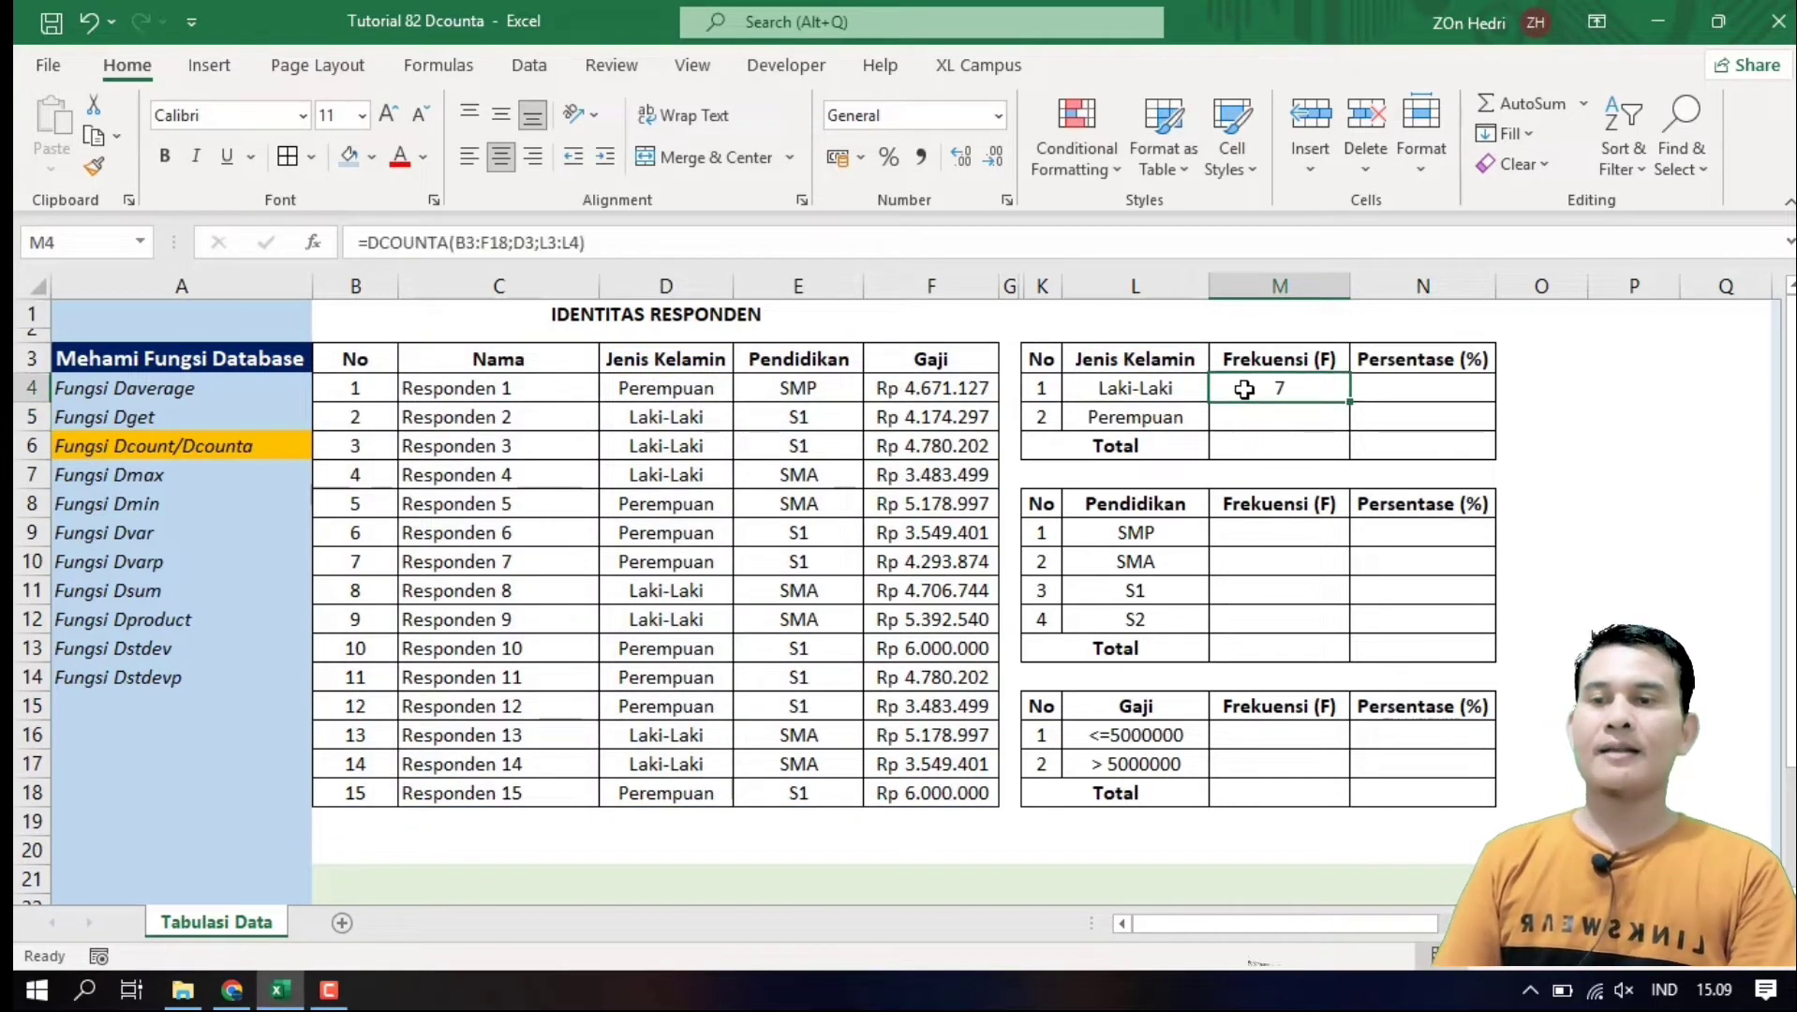
pyautogui.click(1158, 387)
pyautogui.click(1265, 387)
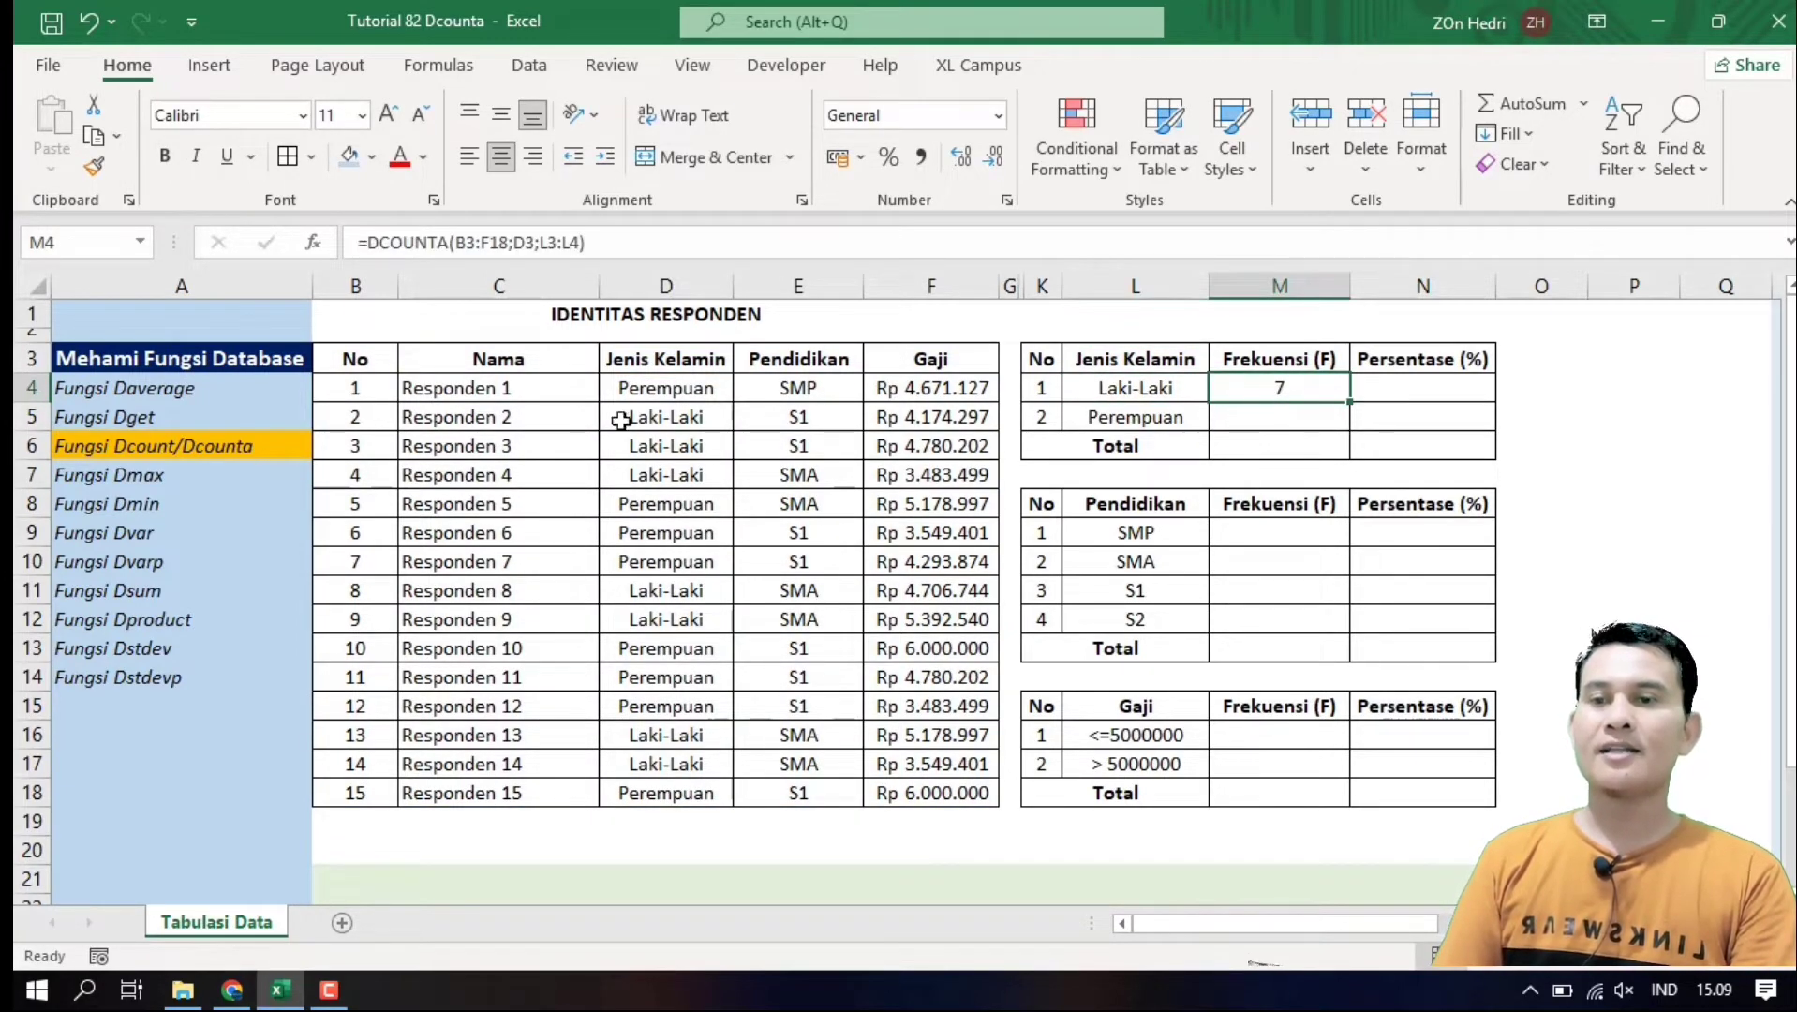
pyautogui.moveTo(637, 392); pyautogui.dragTo(659, 774)
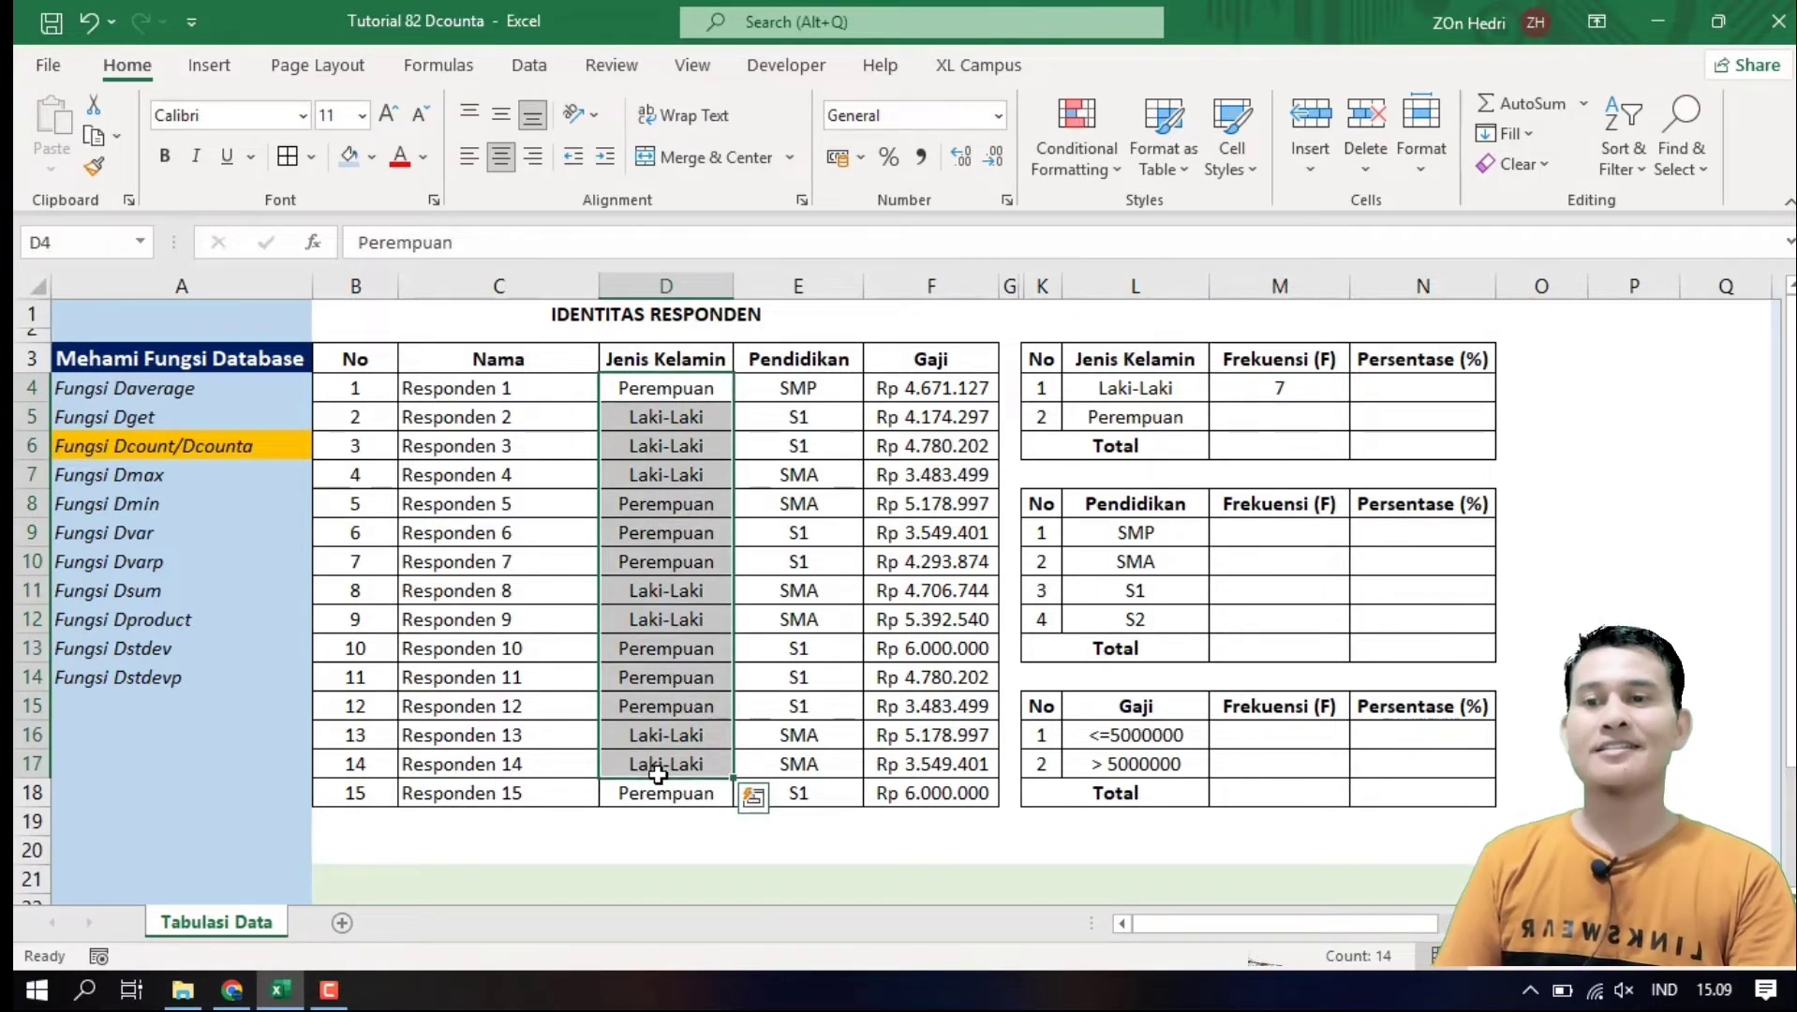
pyautogui.click(694, 391)
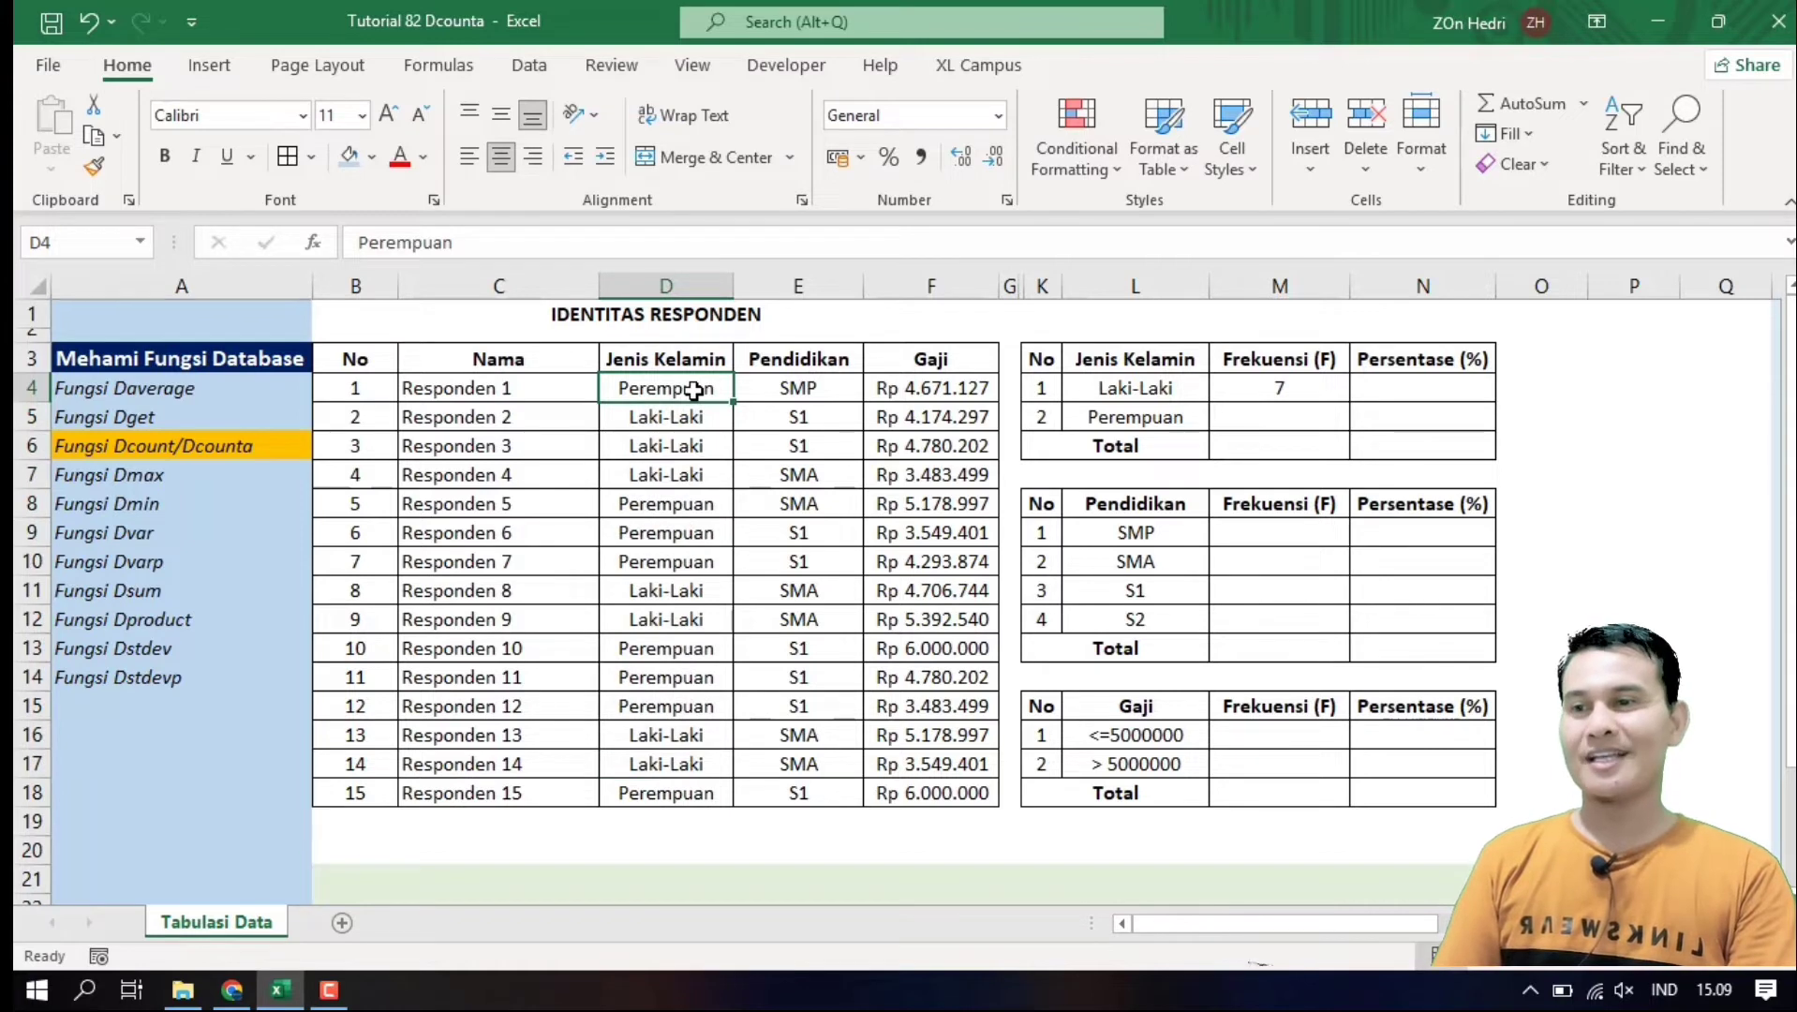
pyautogui.write('Laki-Laki')
pyautogui.press('Tab')
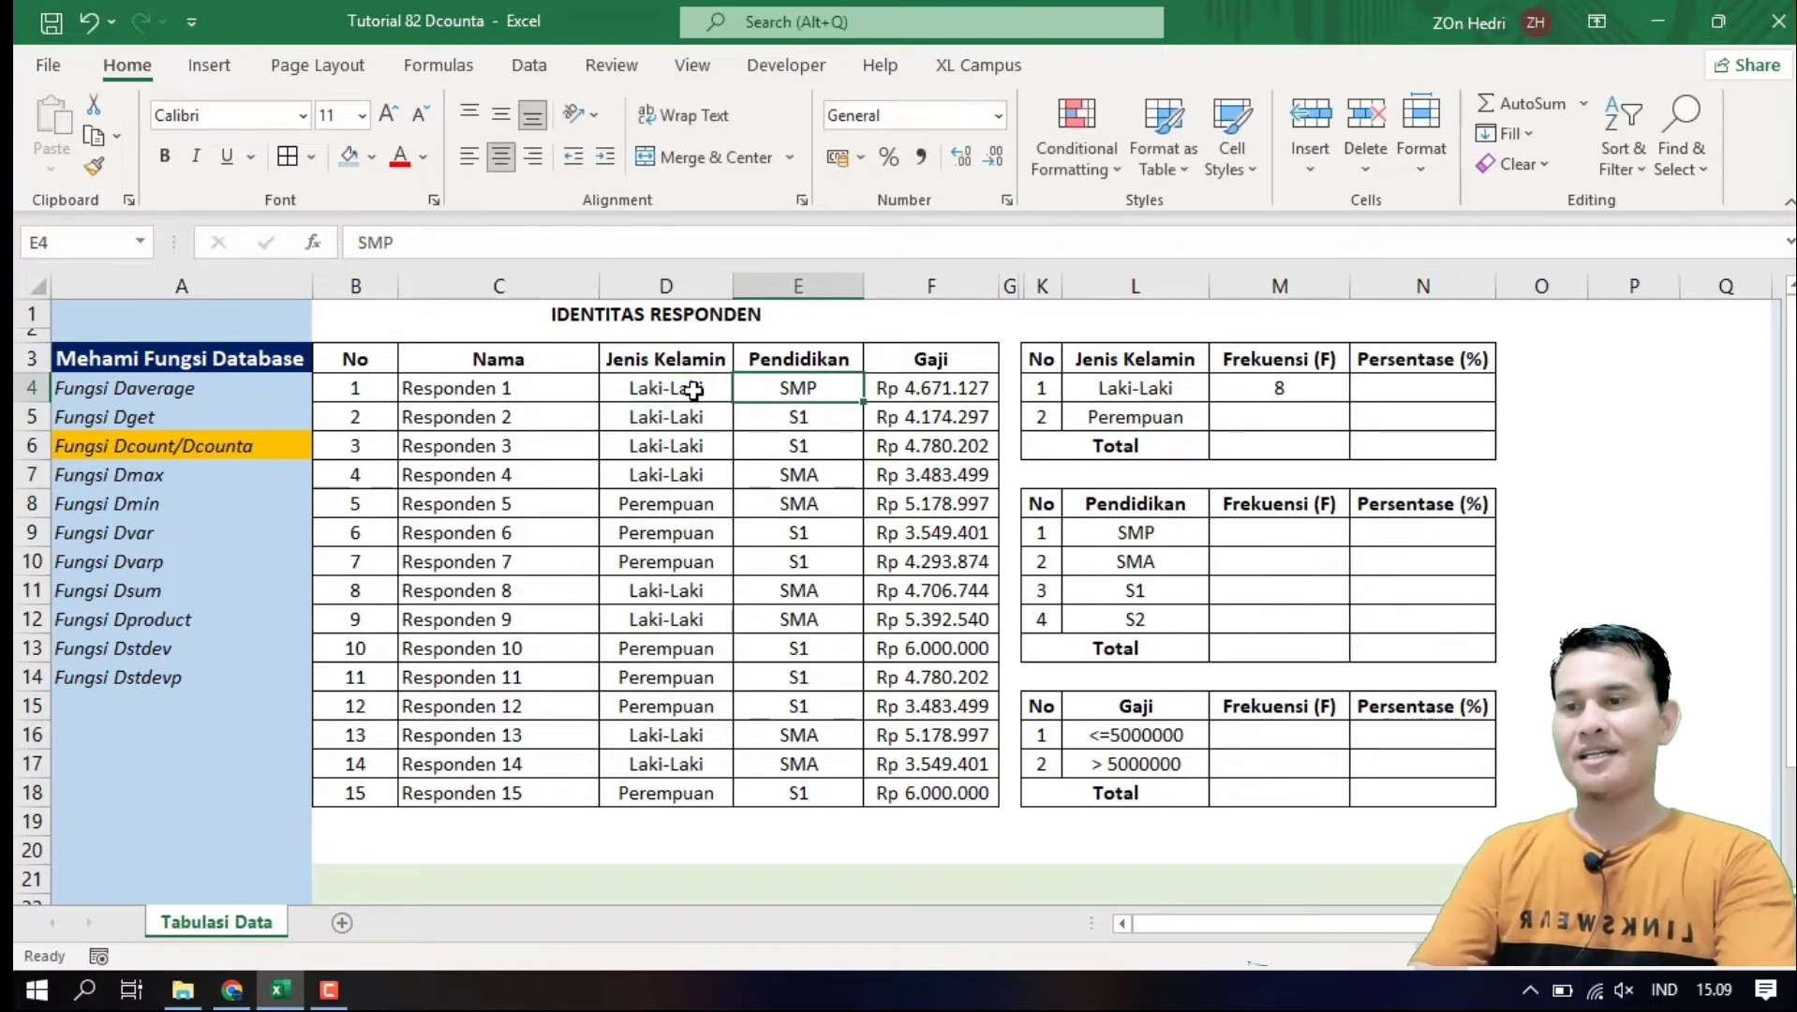
pyautogui.click(1270, 389)
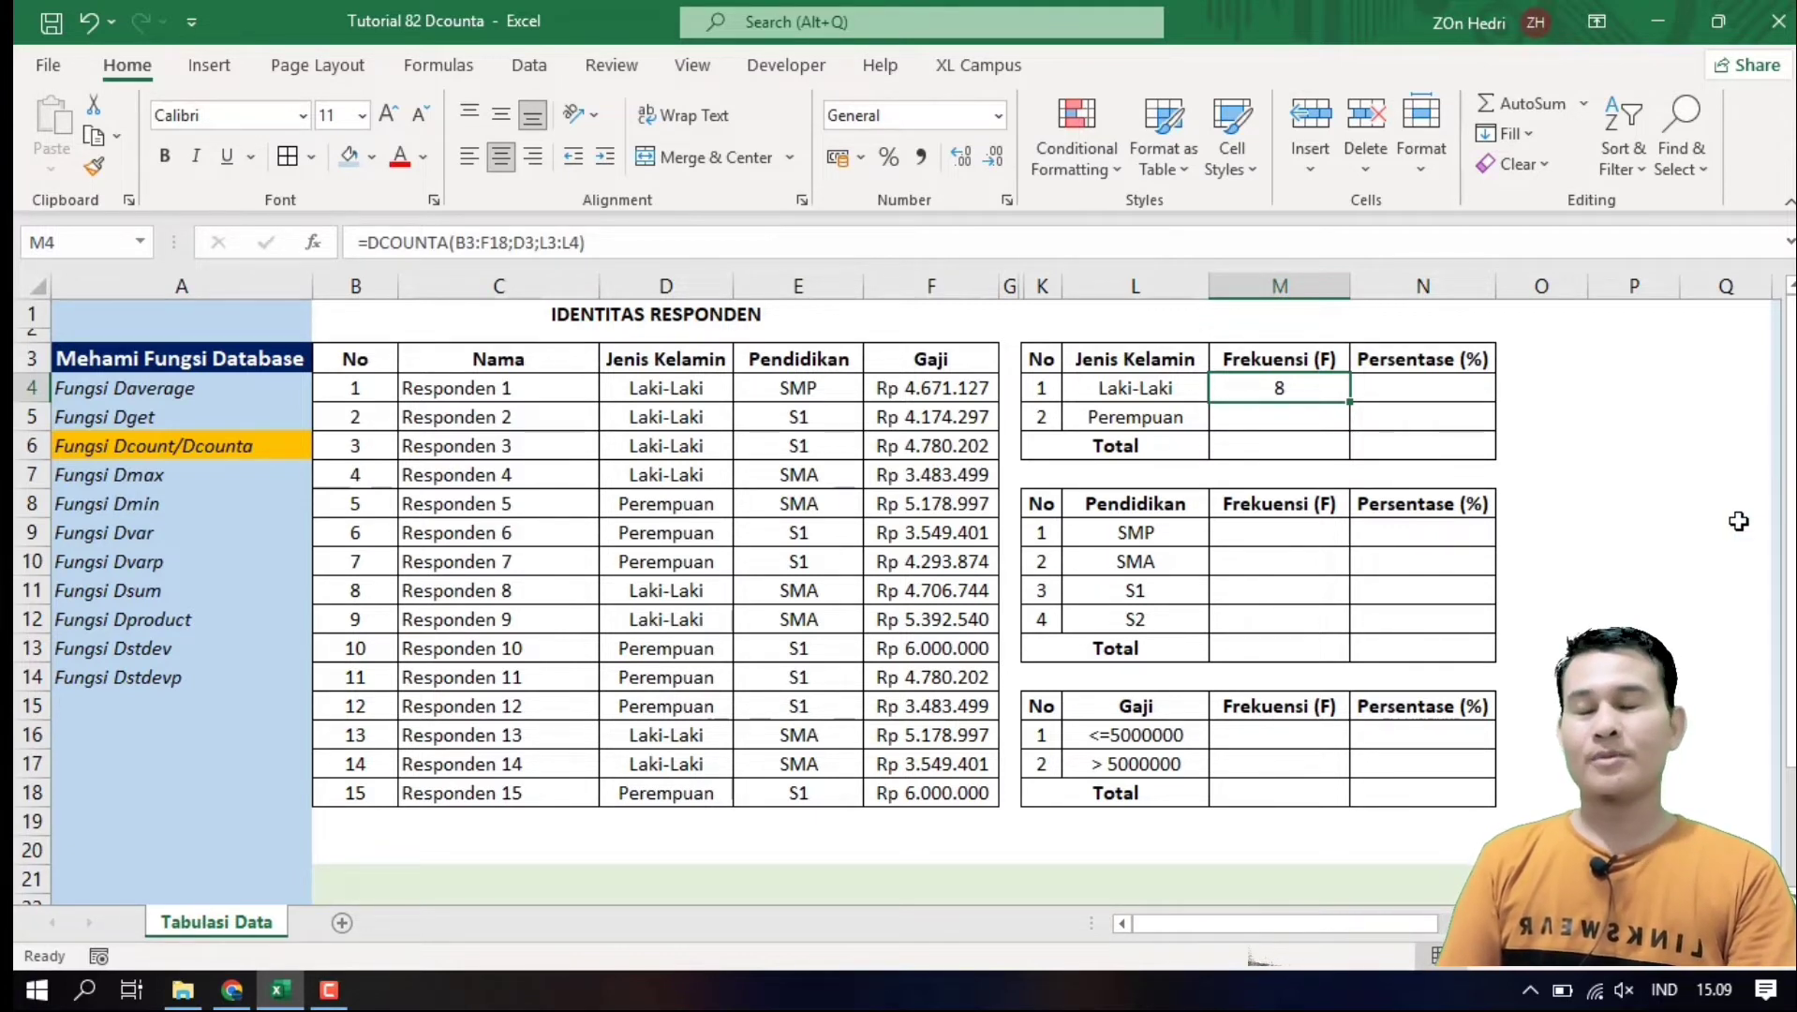
# Fill the Perempuan frequency with a What-If data table on L4:M5, using L4 as the column input cell
pyautogui.click(1184, 414)
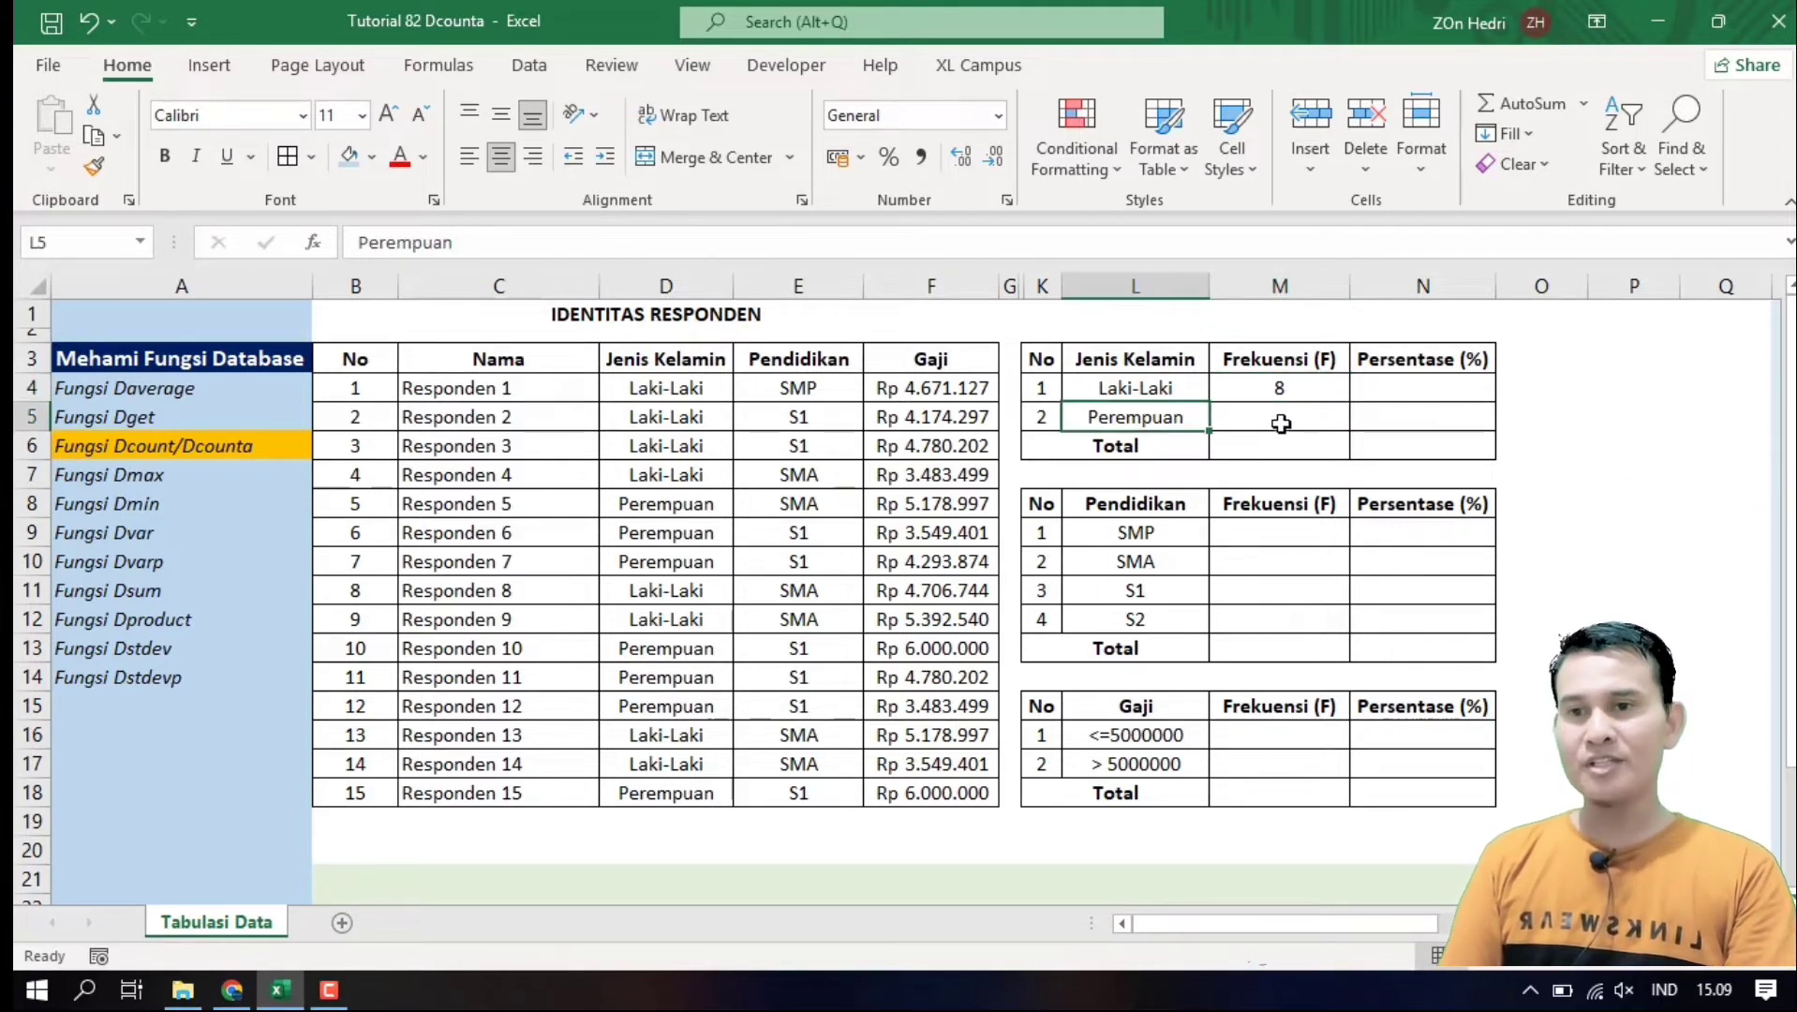
pyautogui.click(1301, 426)
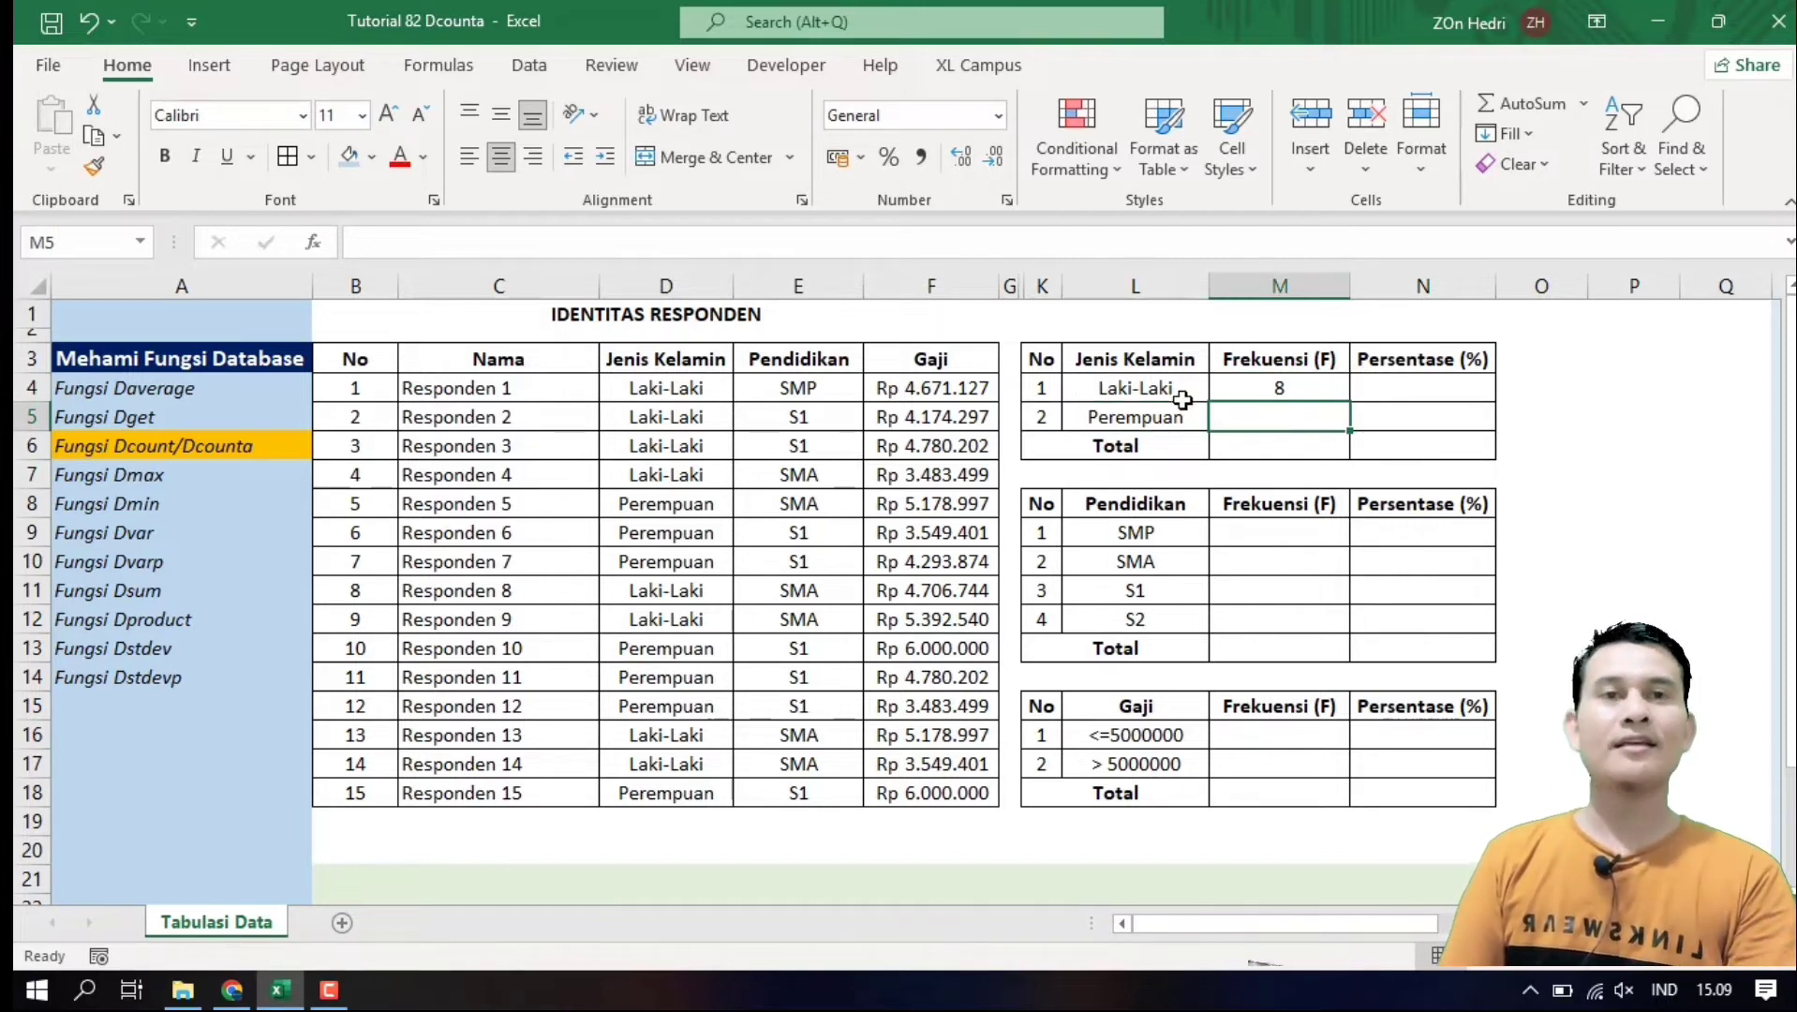
pyautogui.click(1120, 389)
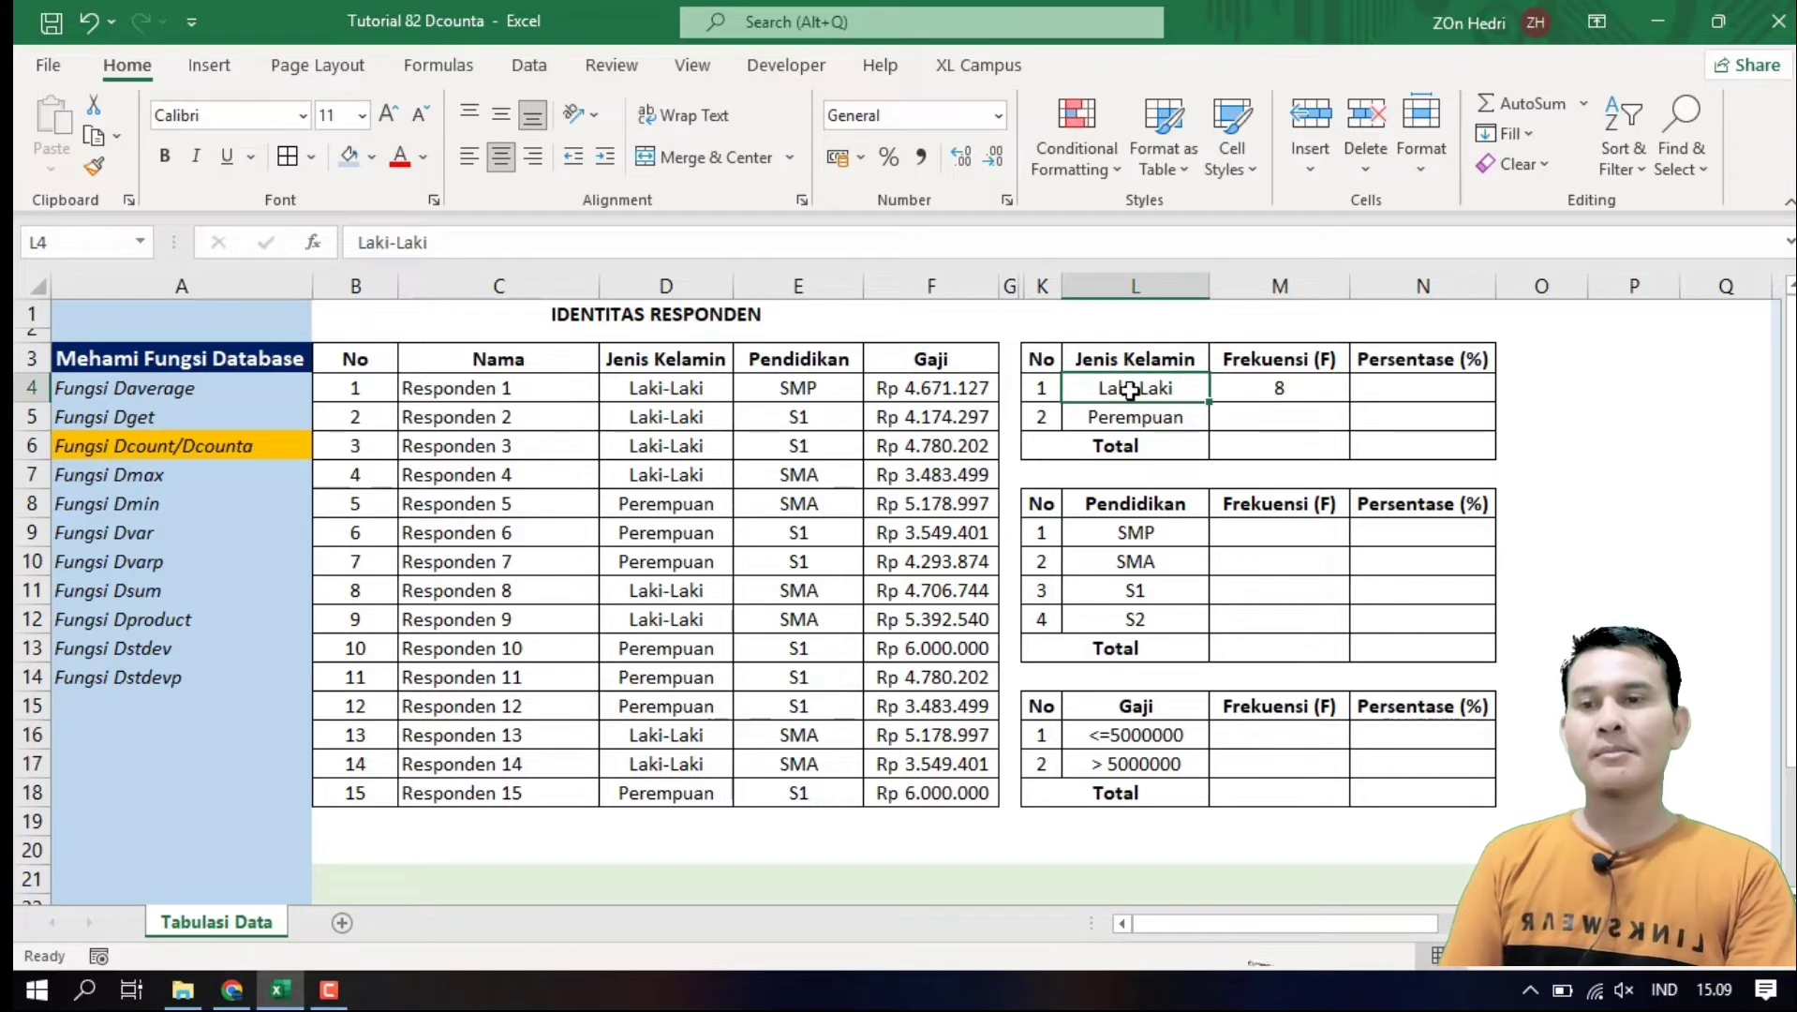
pyautogui.moveTo(1131, 389); pyautogui.dragTo(1248, 415)
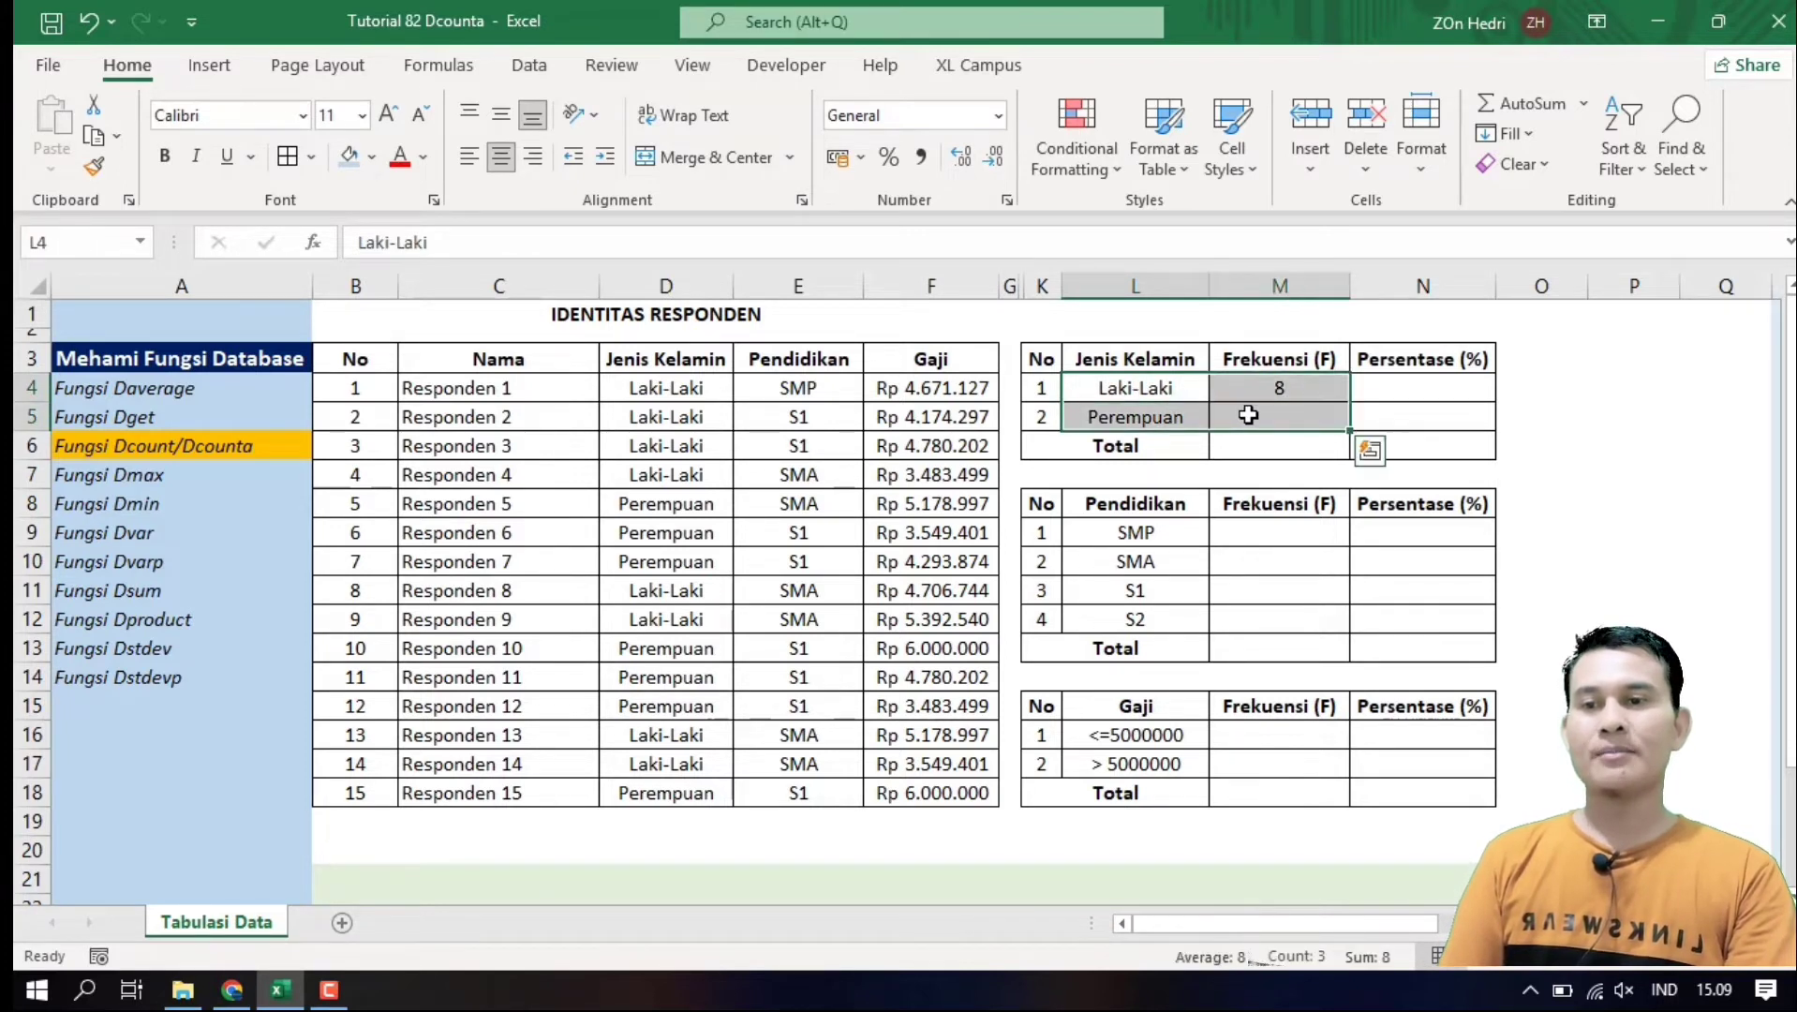
pyautogui.click(521, 65)
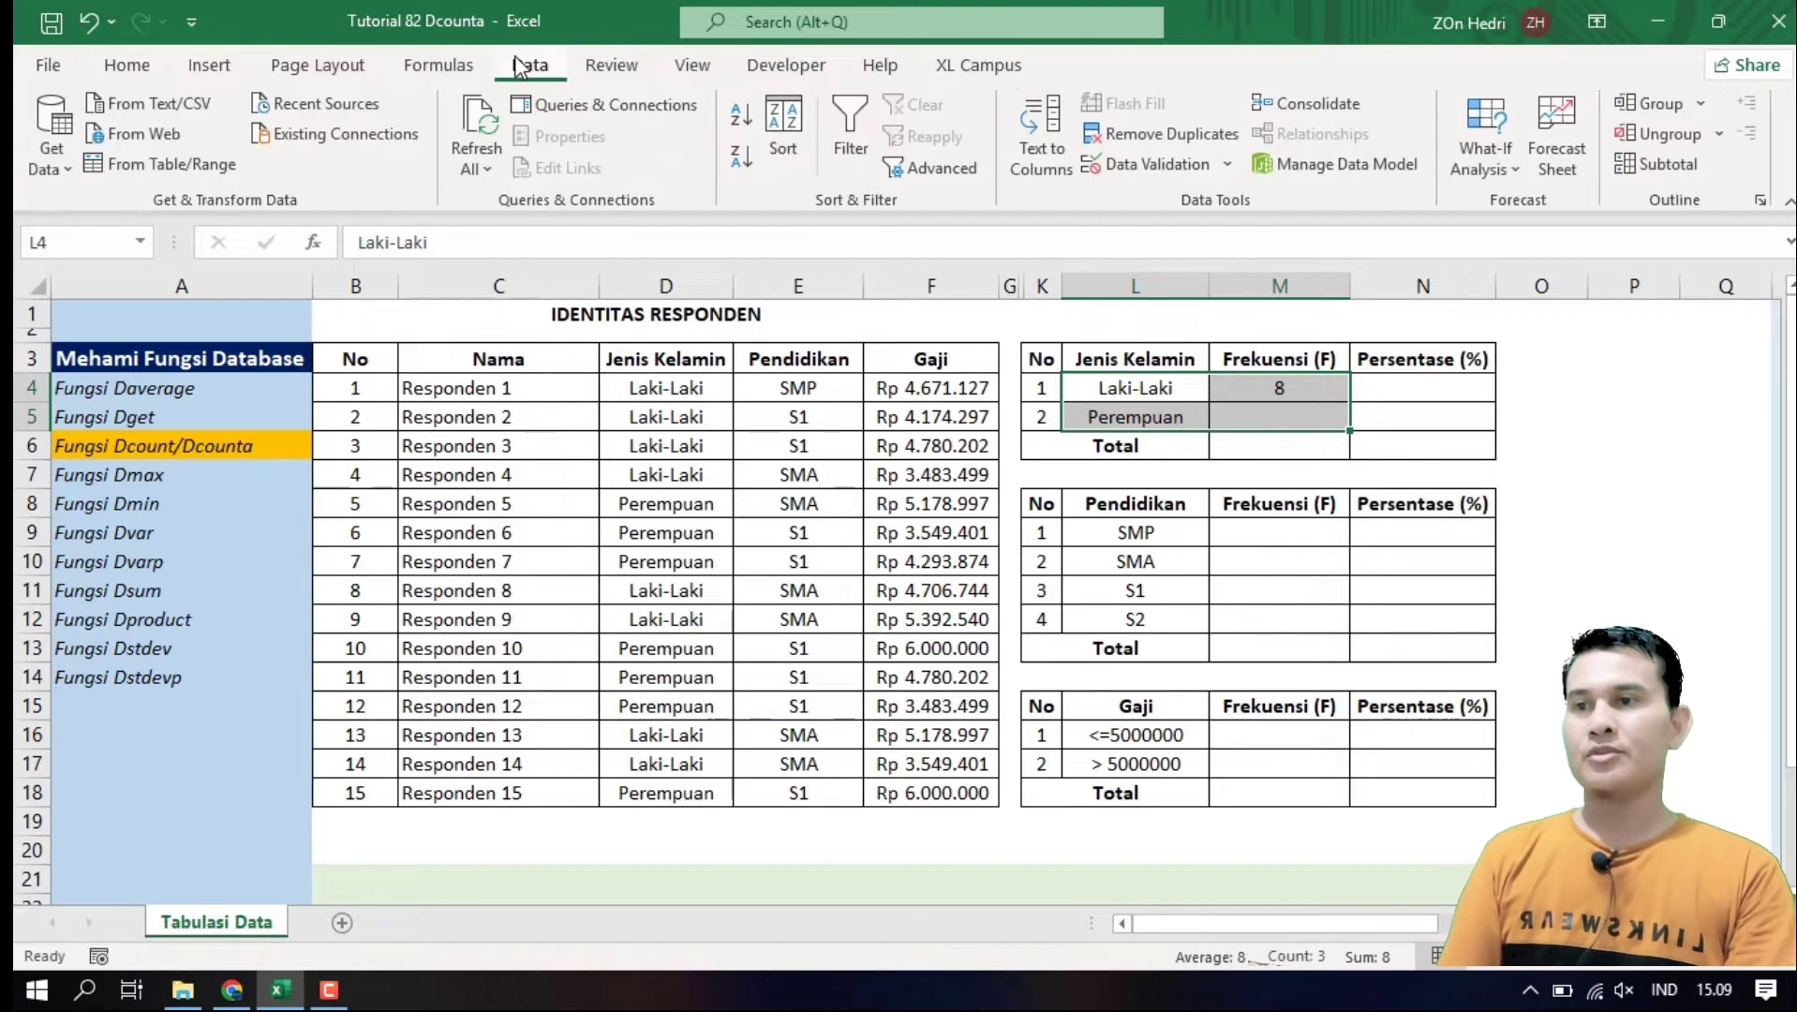
pyautogui.click(1515, 173)
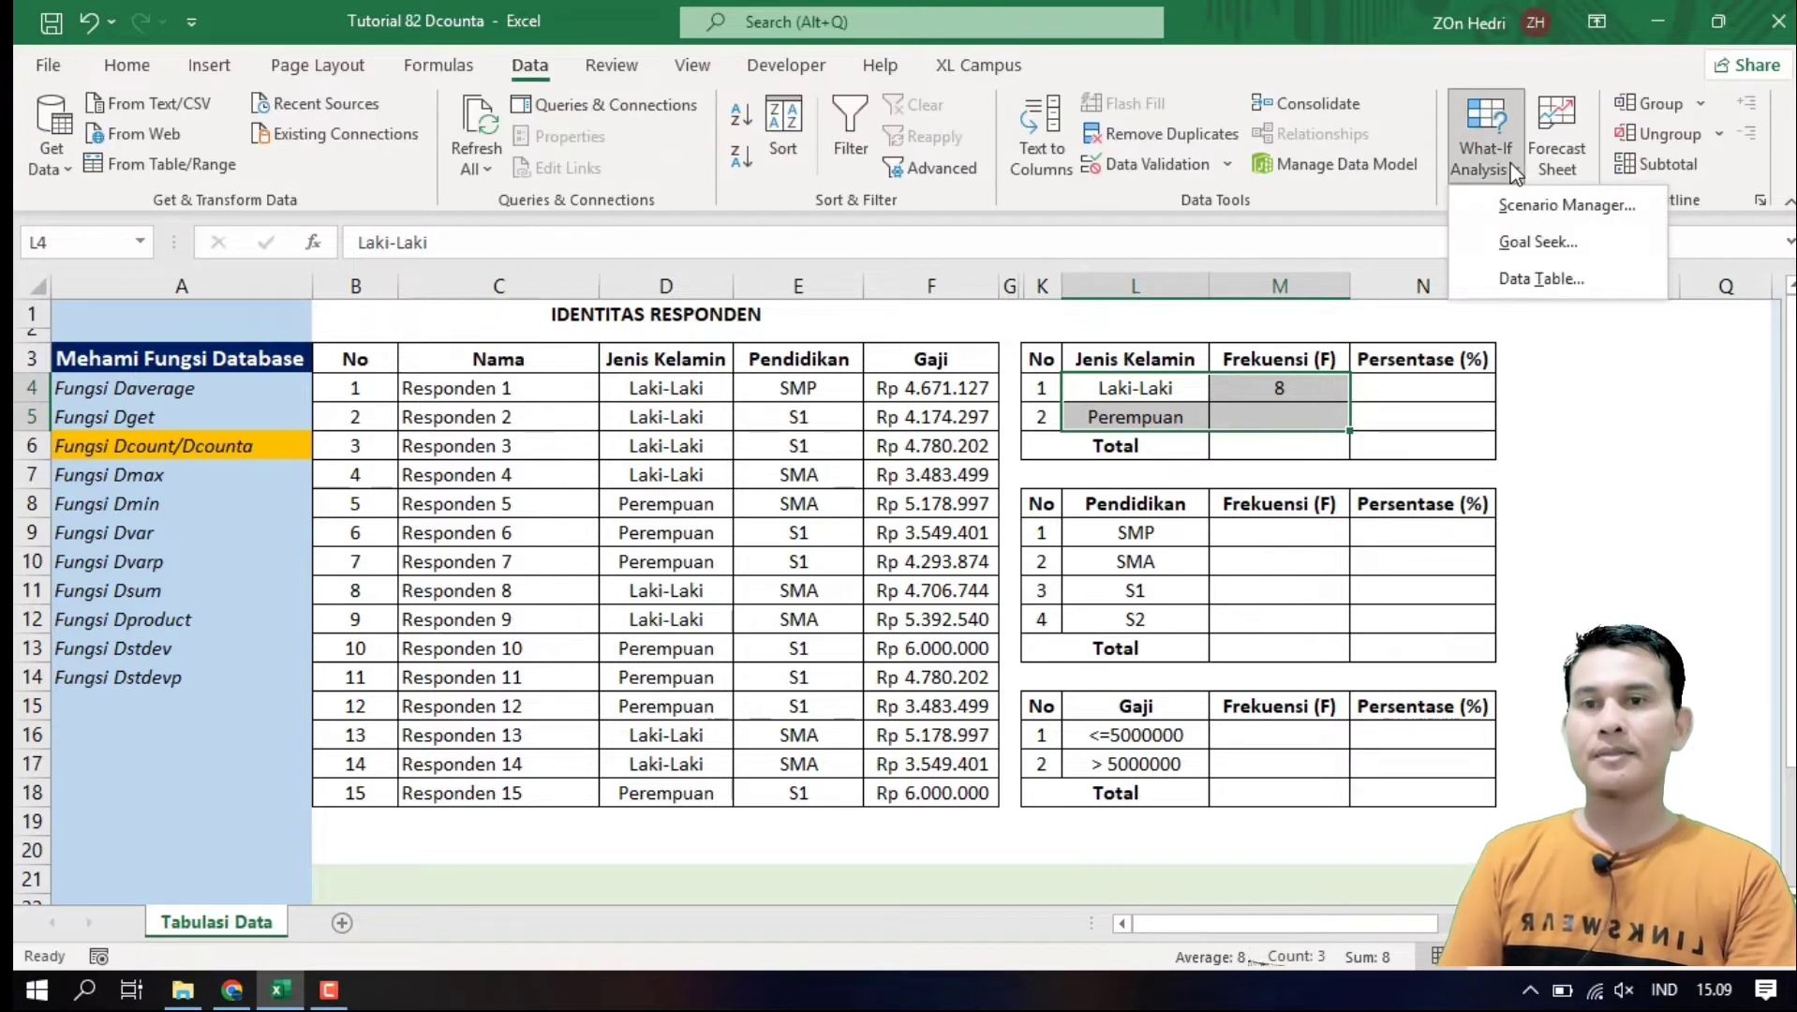
pyautogui.click(1567, 280)
pyautogui.click(1553, 394)
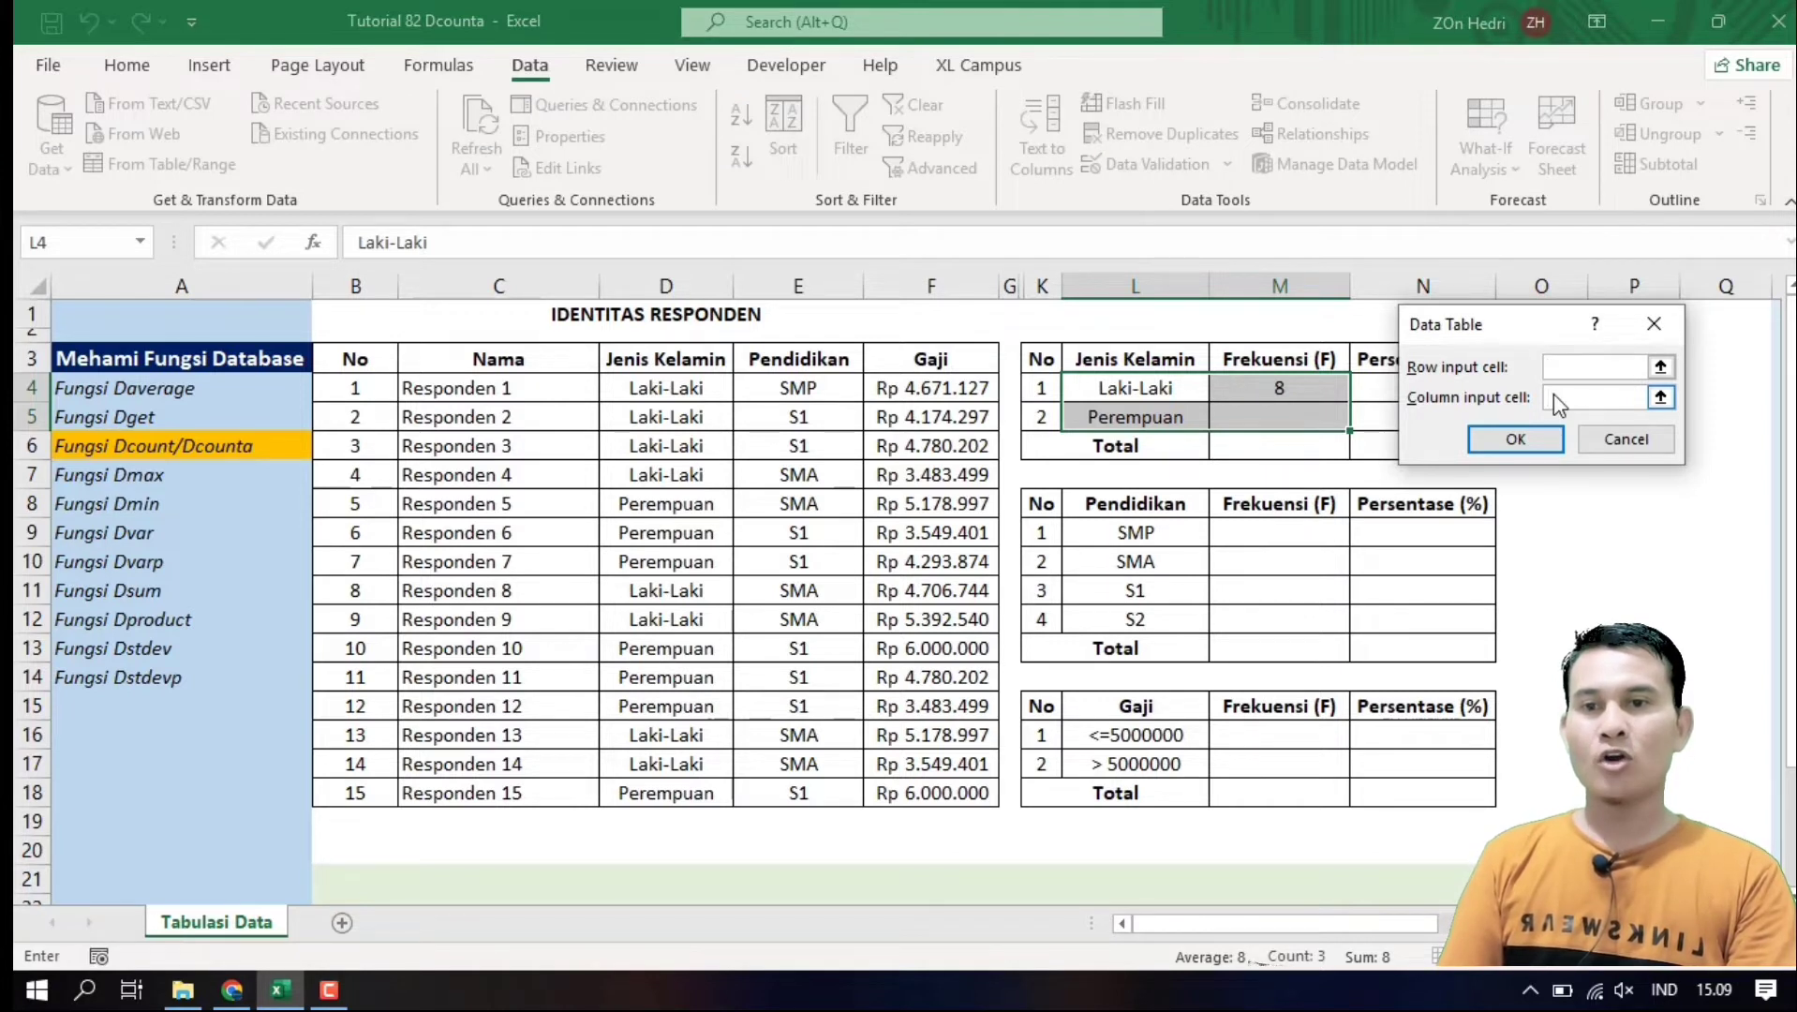
pyautogui.click(1103, 388)
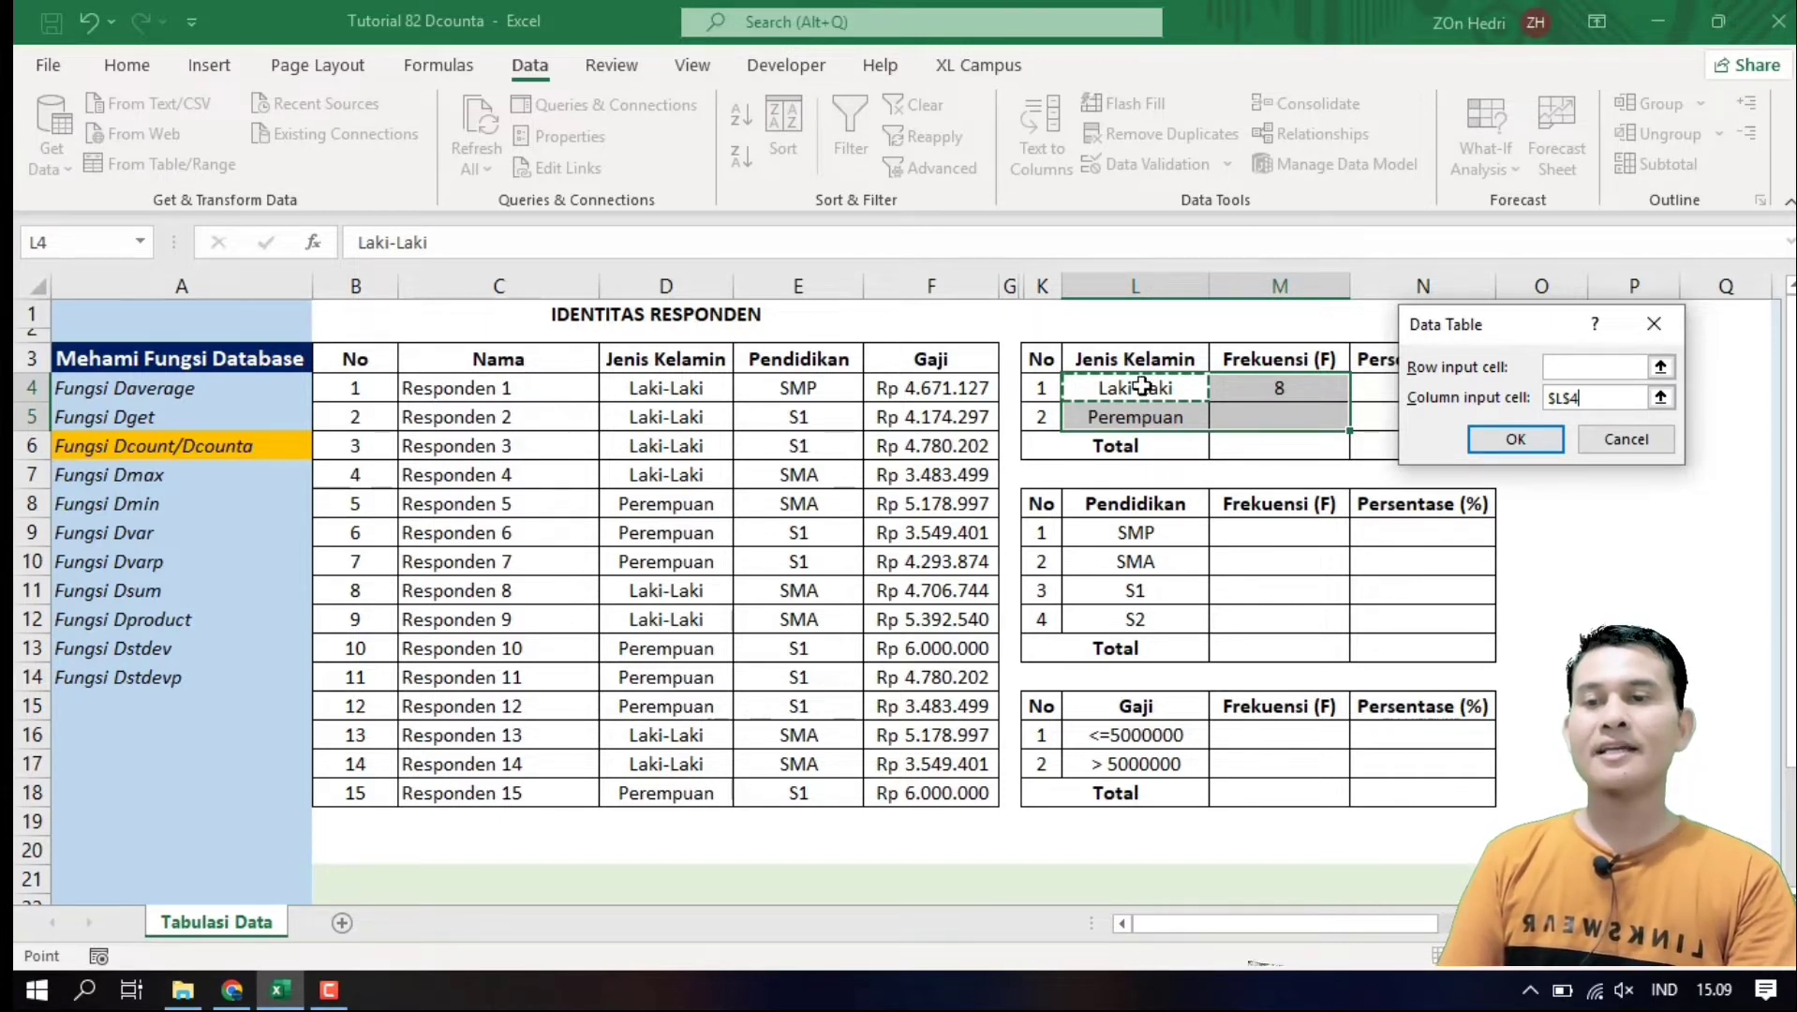
pyautogui.click(1516, 438)
pyautogui.click(1634, 474)
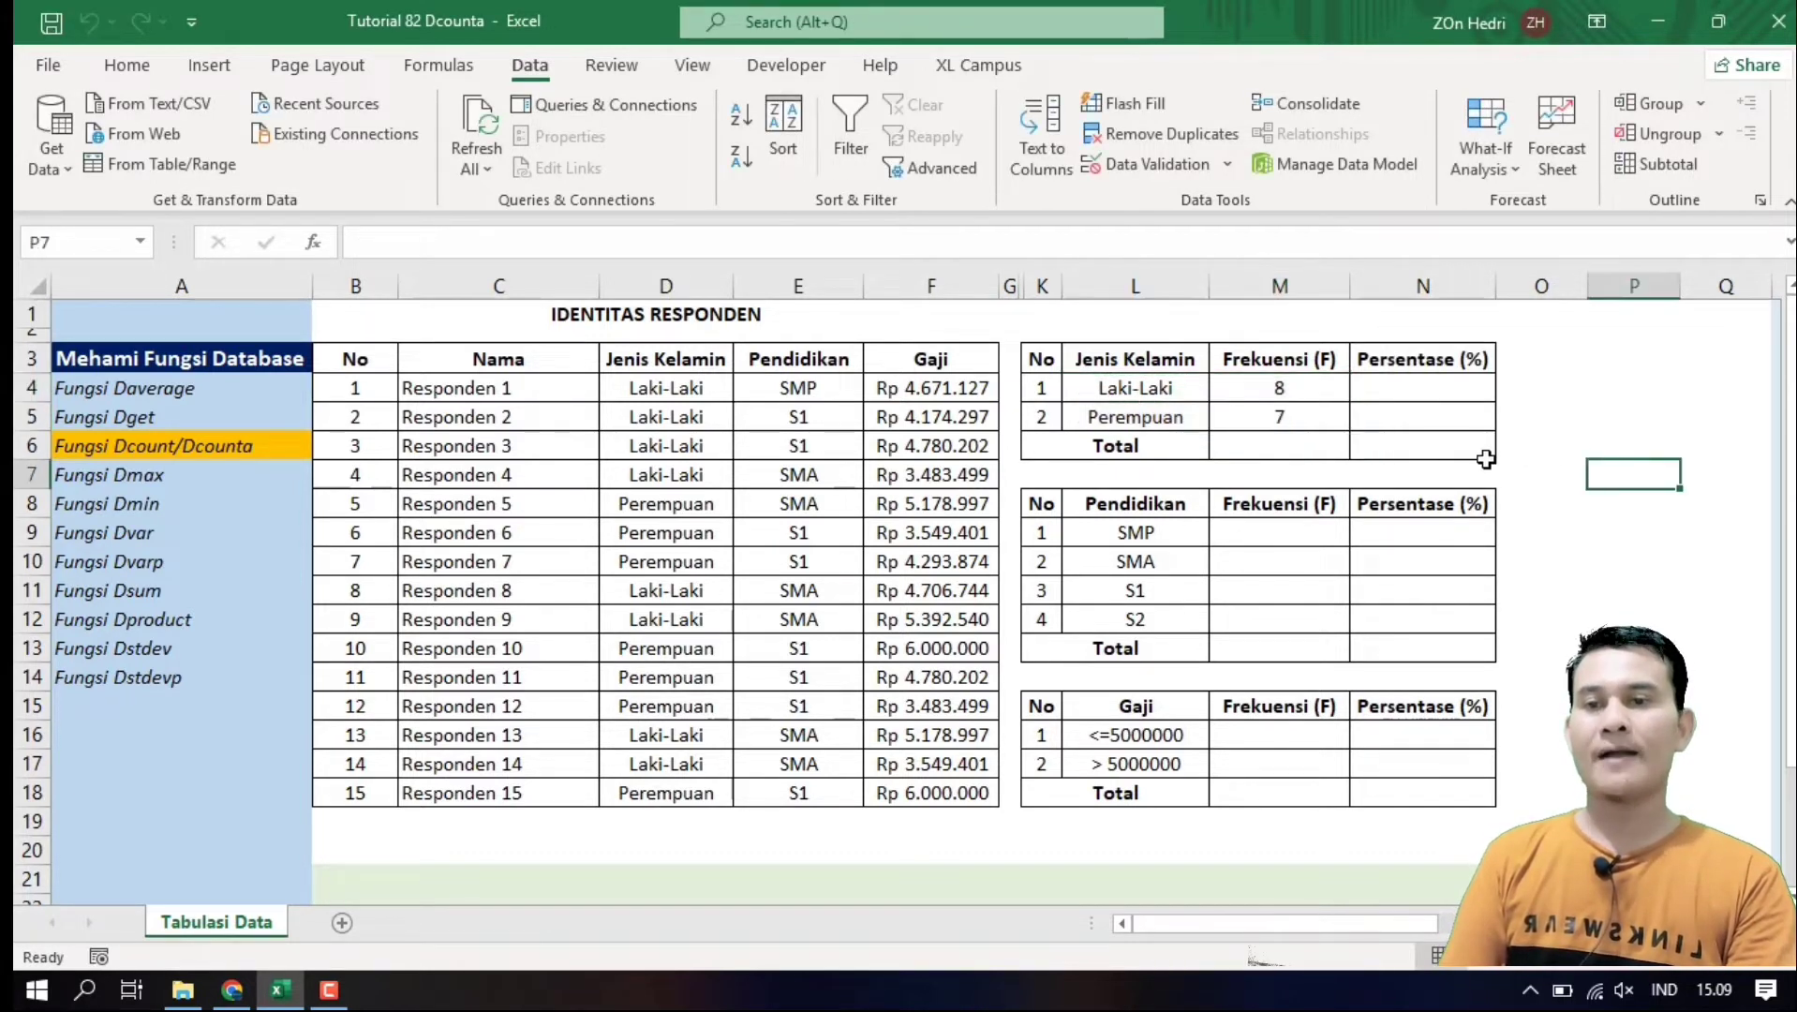
# Change the Jenis Kelamin of Responden 3 in D6 to Perempuan and check the Perempuan frequency in M5
pyautogui.click(1274, 420)
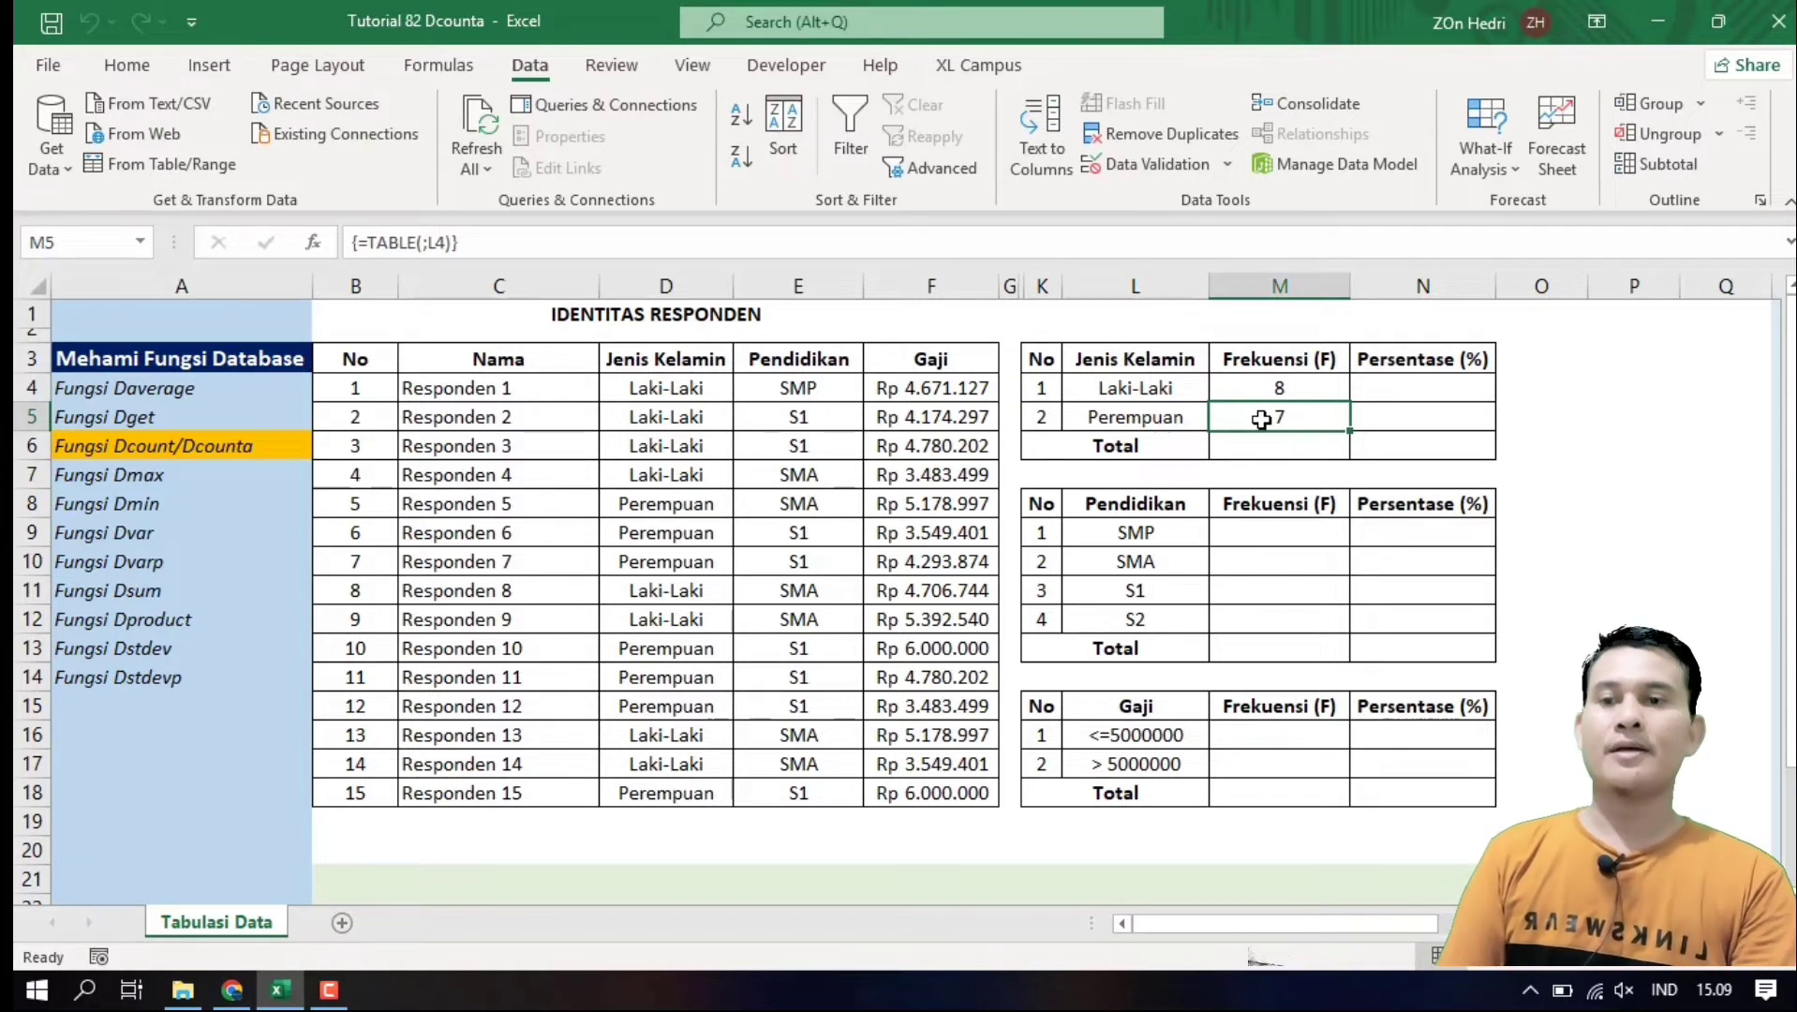
pyautogui.click(657, 433)
pyautogui.write('Perempuan')
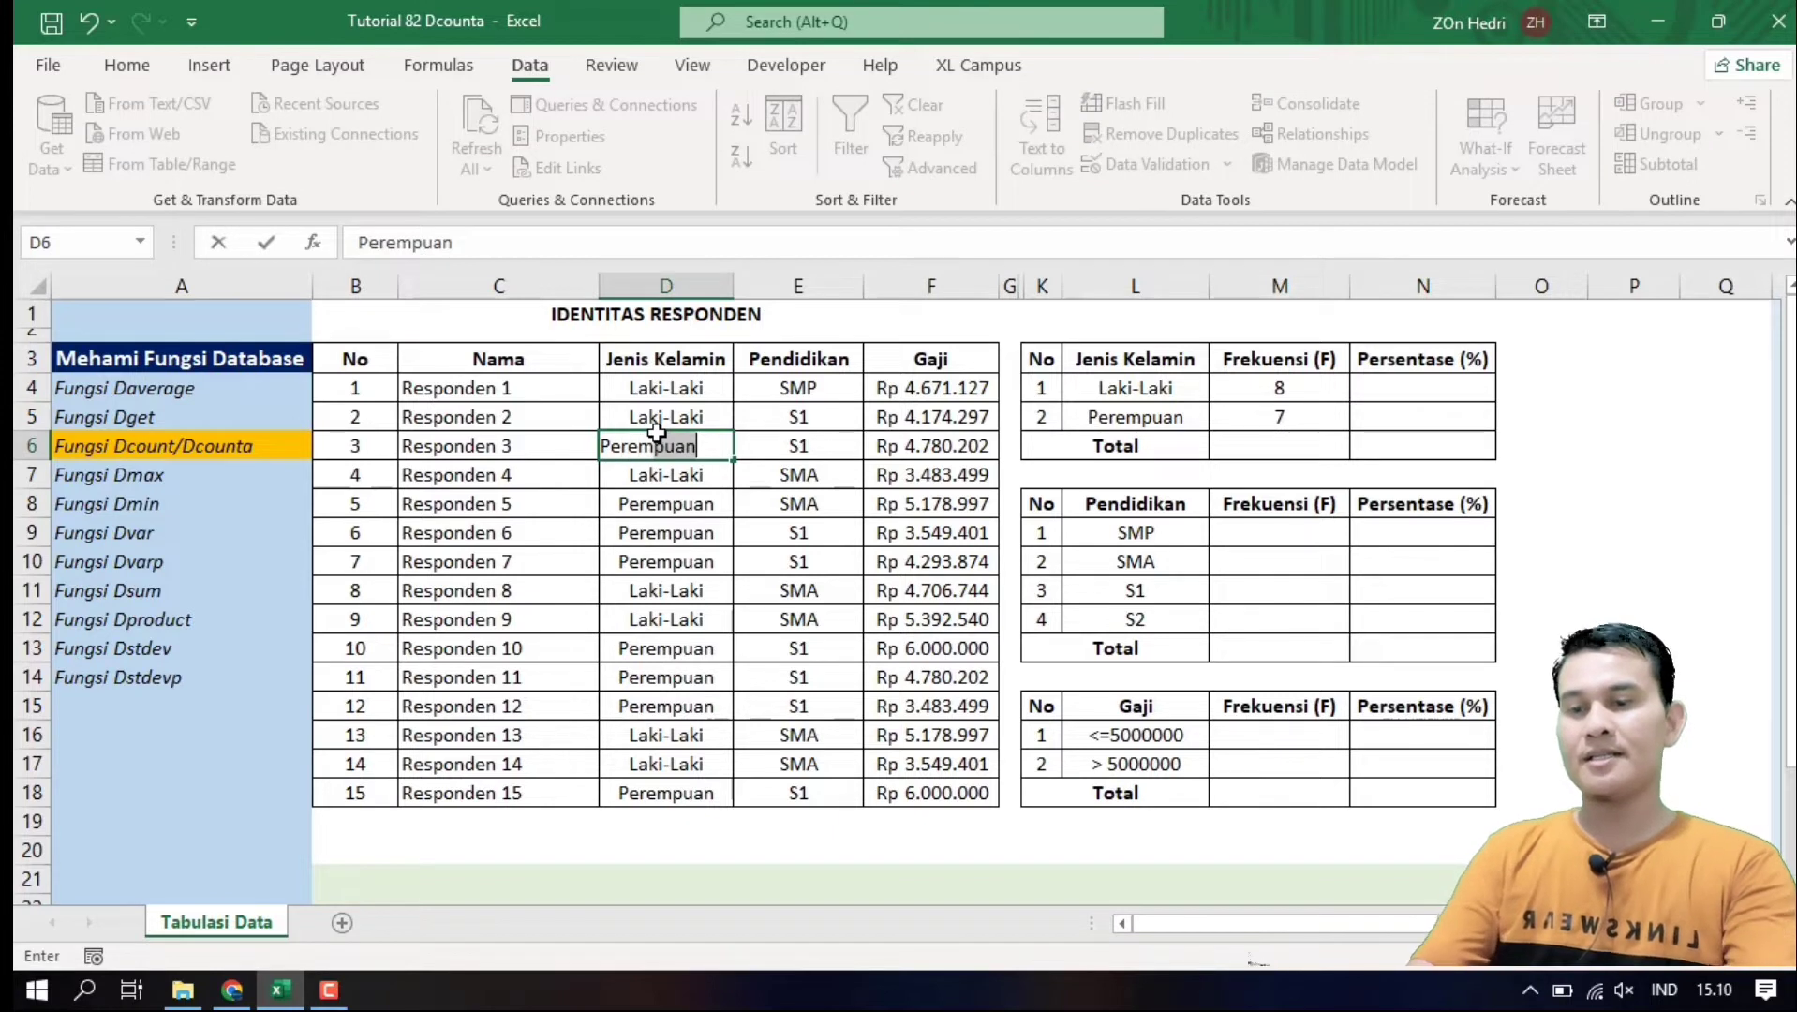
pyautogui.press('Tab')
pyautogui.click(1541, 532)
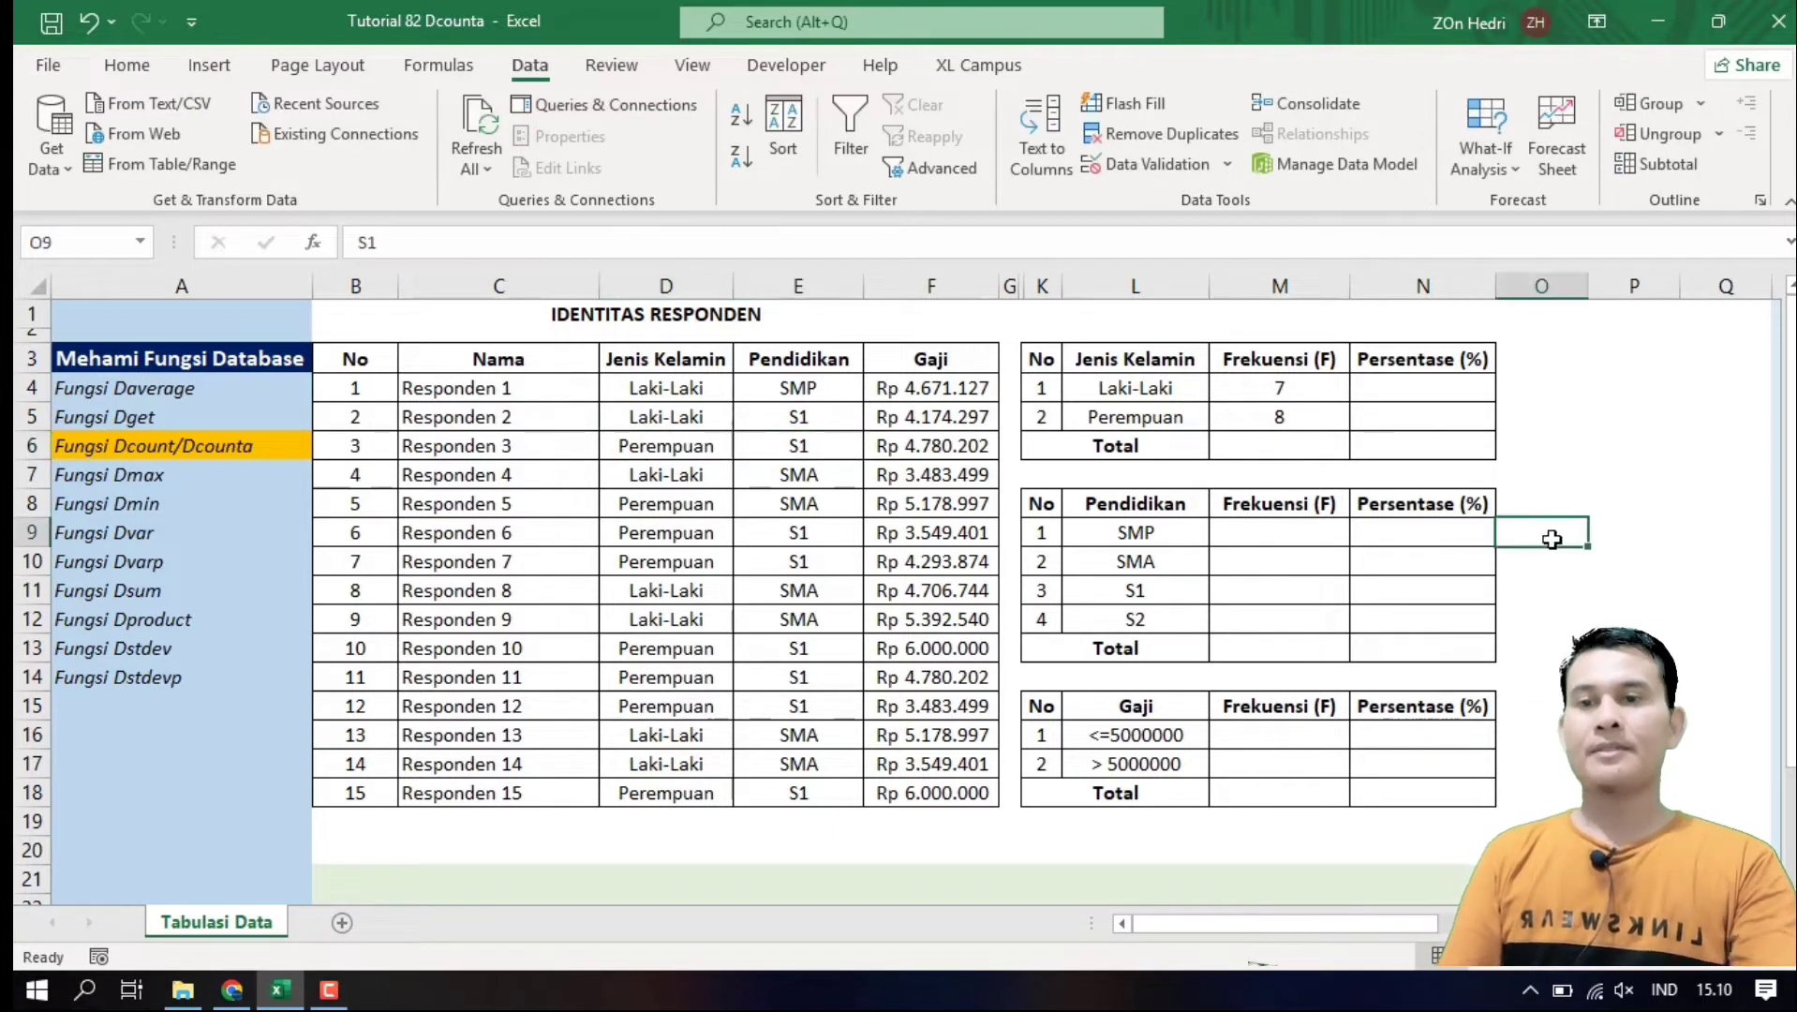
pyautogui.click(1301, 425)
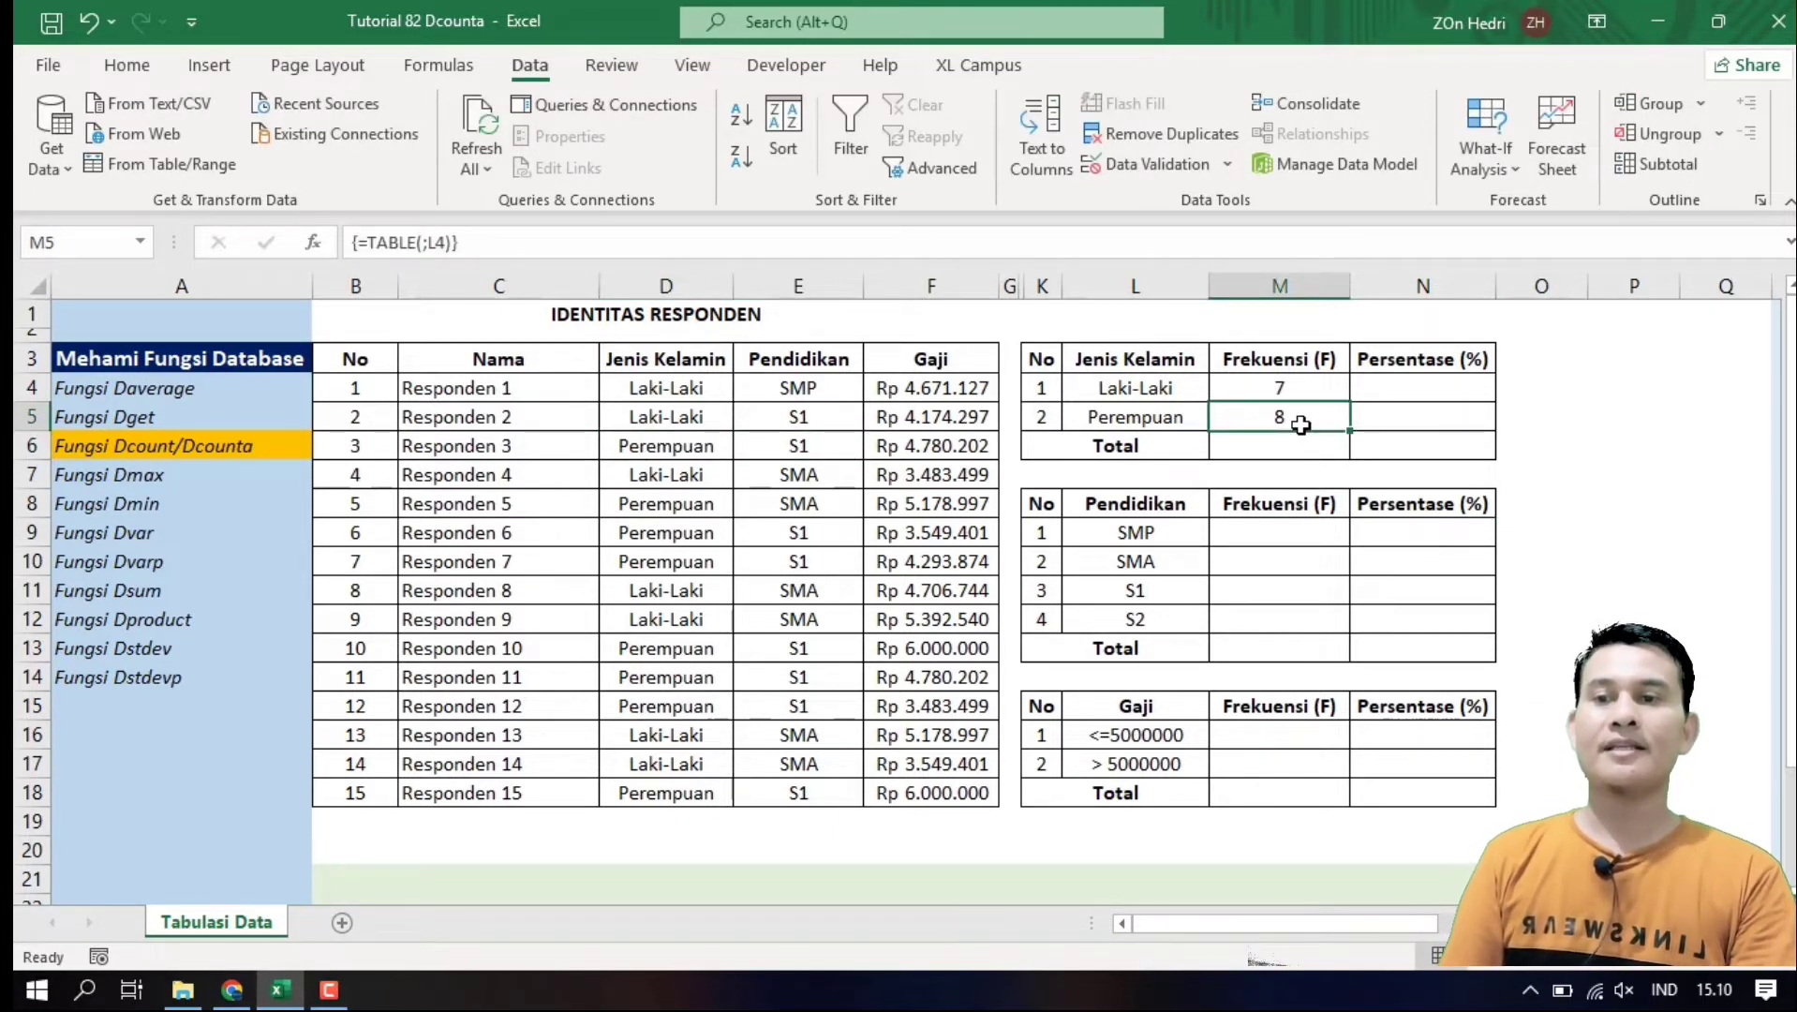
pyautogui.click(1286, 385)
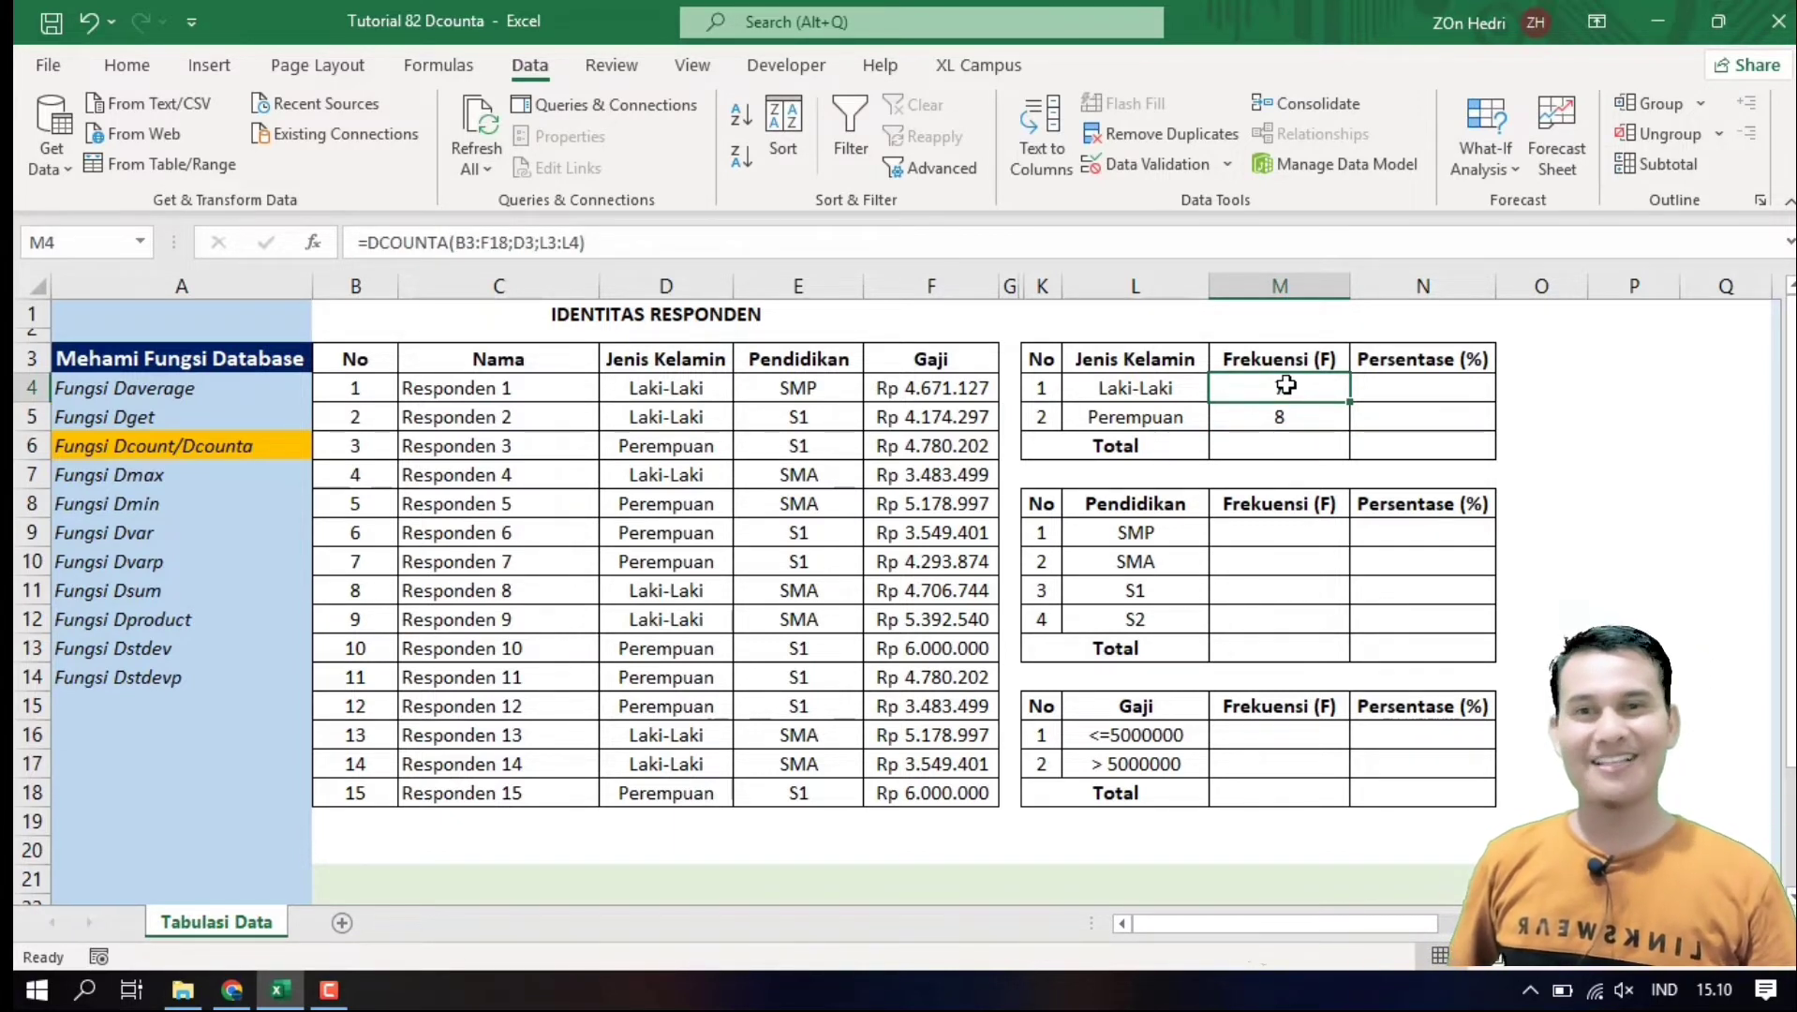
pyautogui.click(1097, 562)
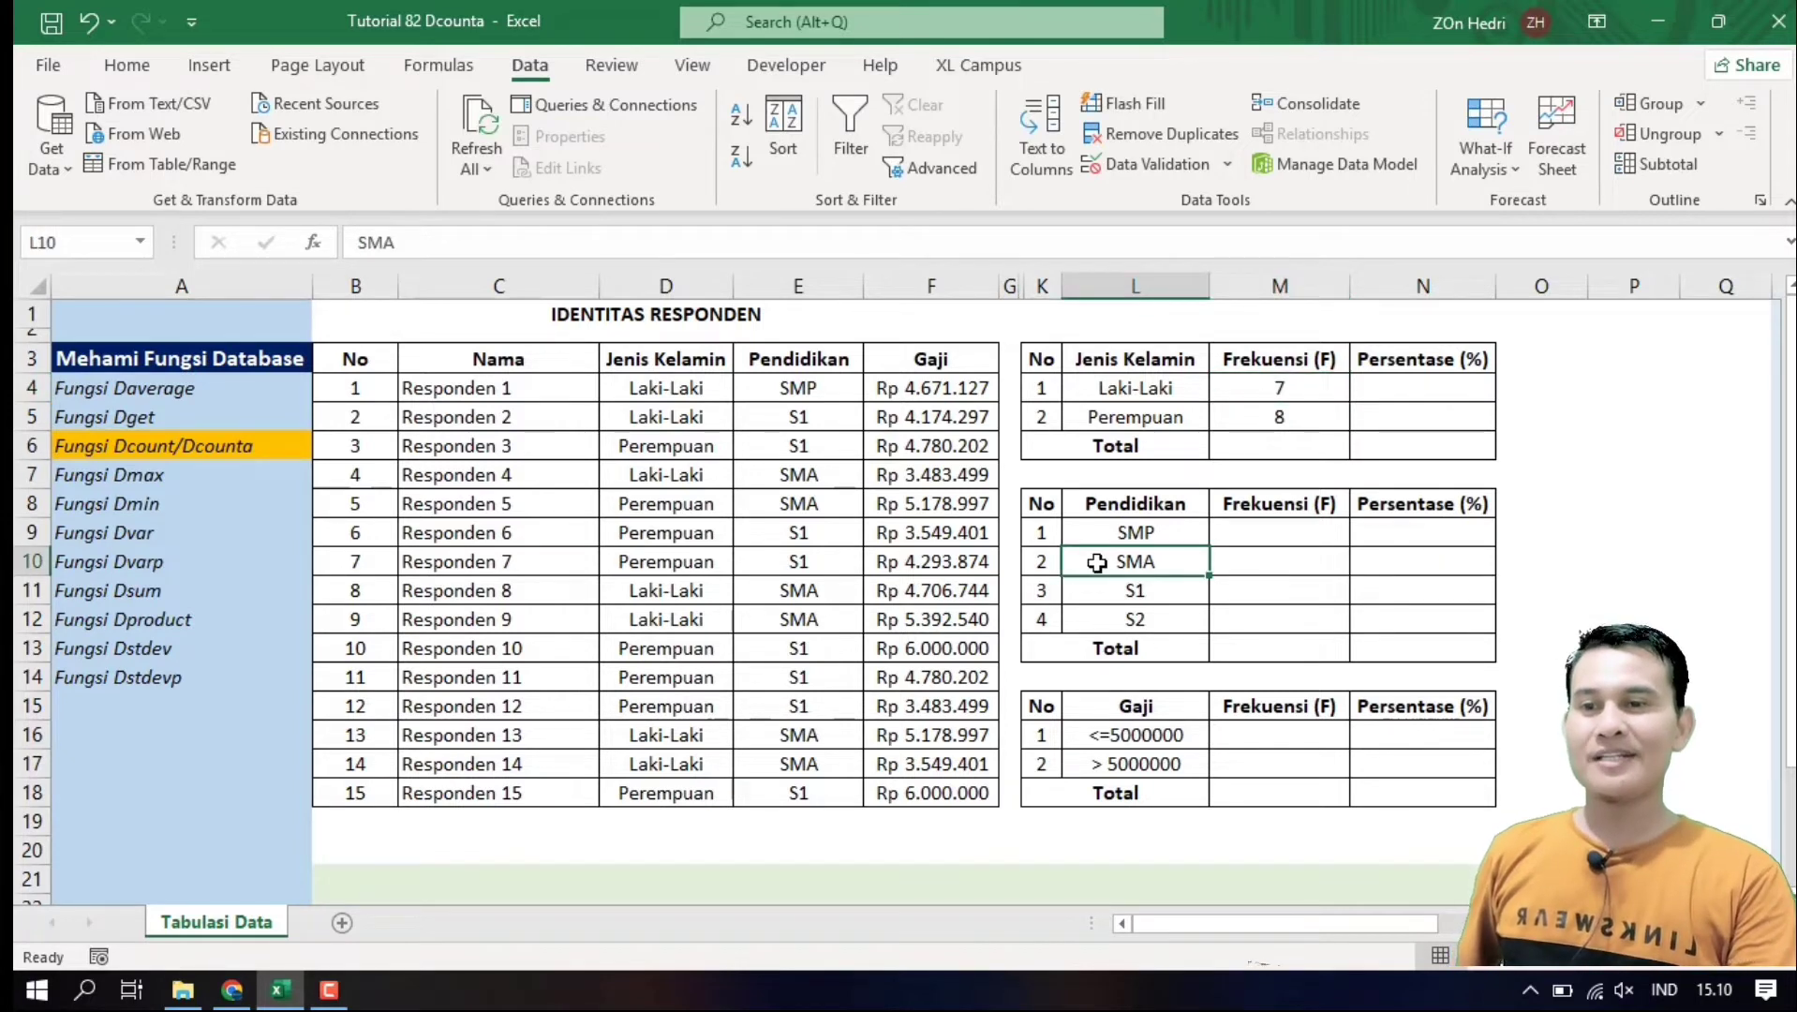
pyautogui.click(1155, 366)
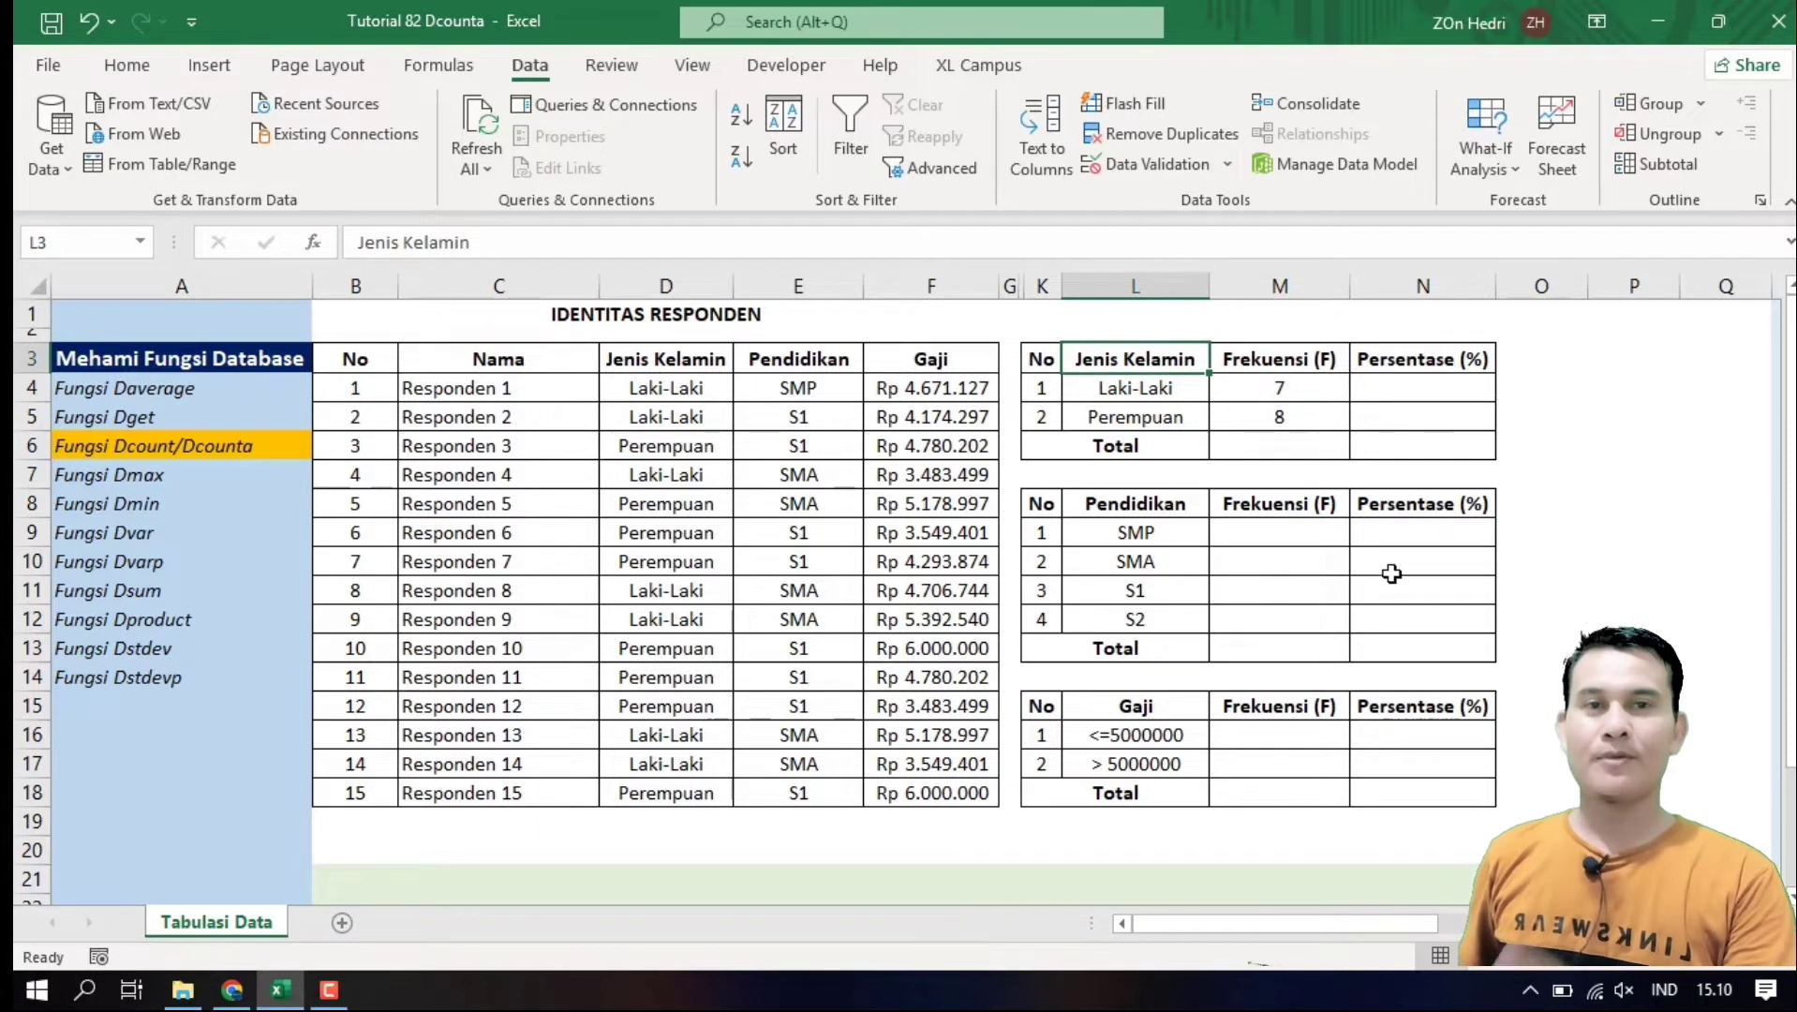
# Enter =DCOUNTA(B3:F18;E3;L8:L9) in M9 to count the respondents with SMP education
pyautogui.click(1298, 533)
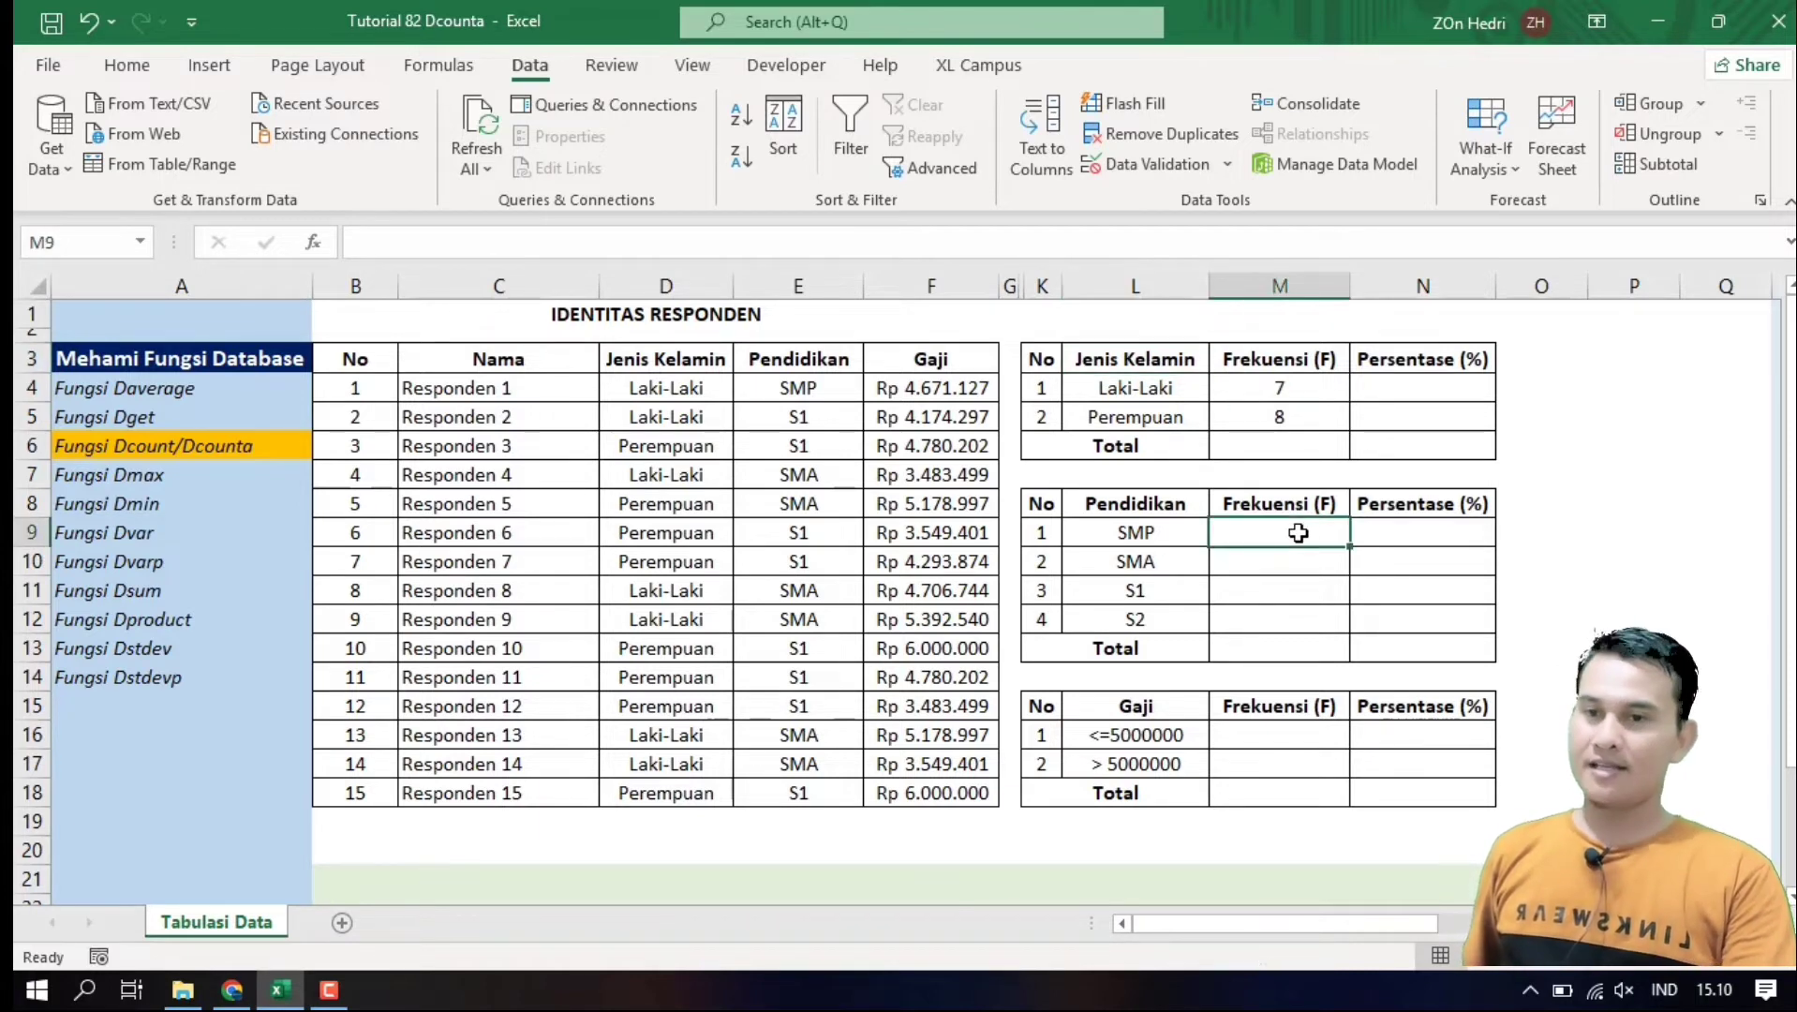
pyautogui.write('=d')
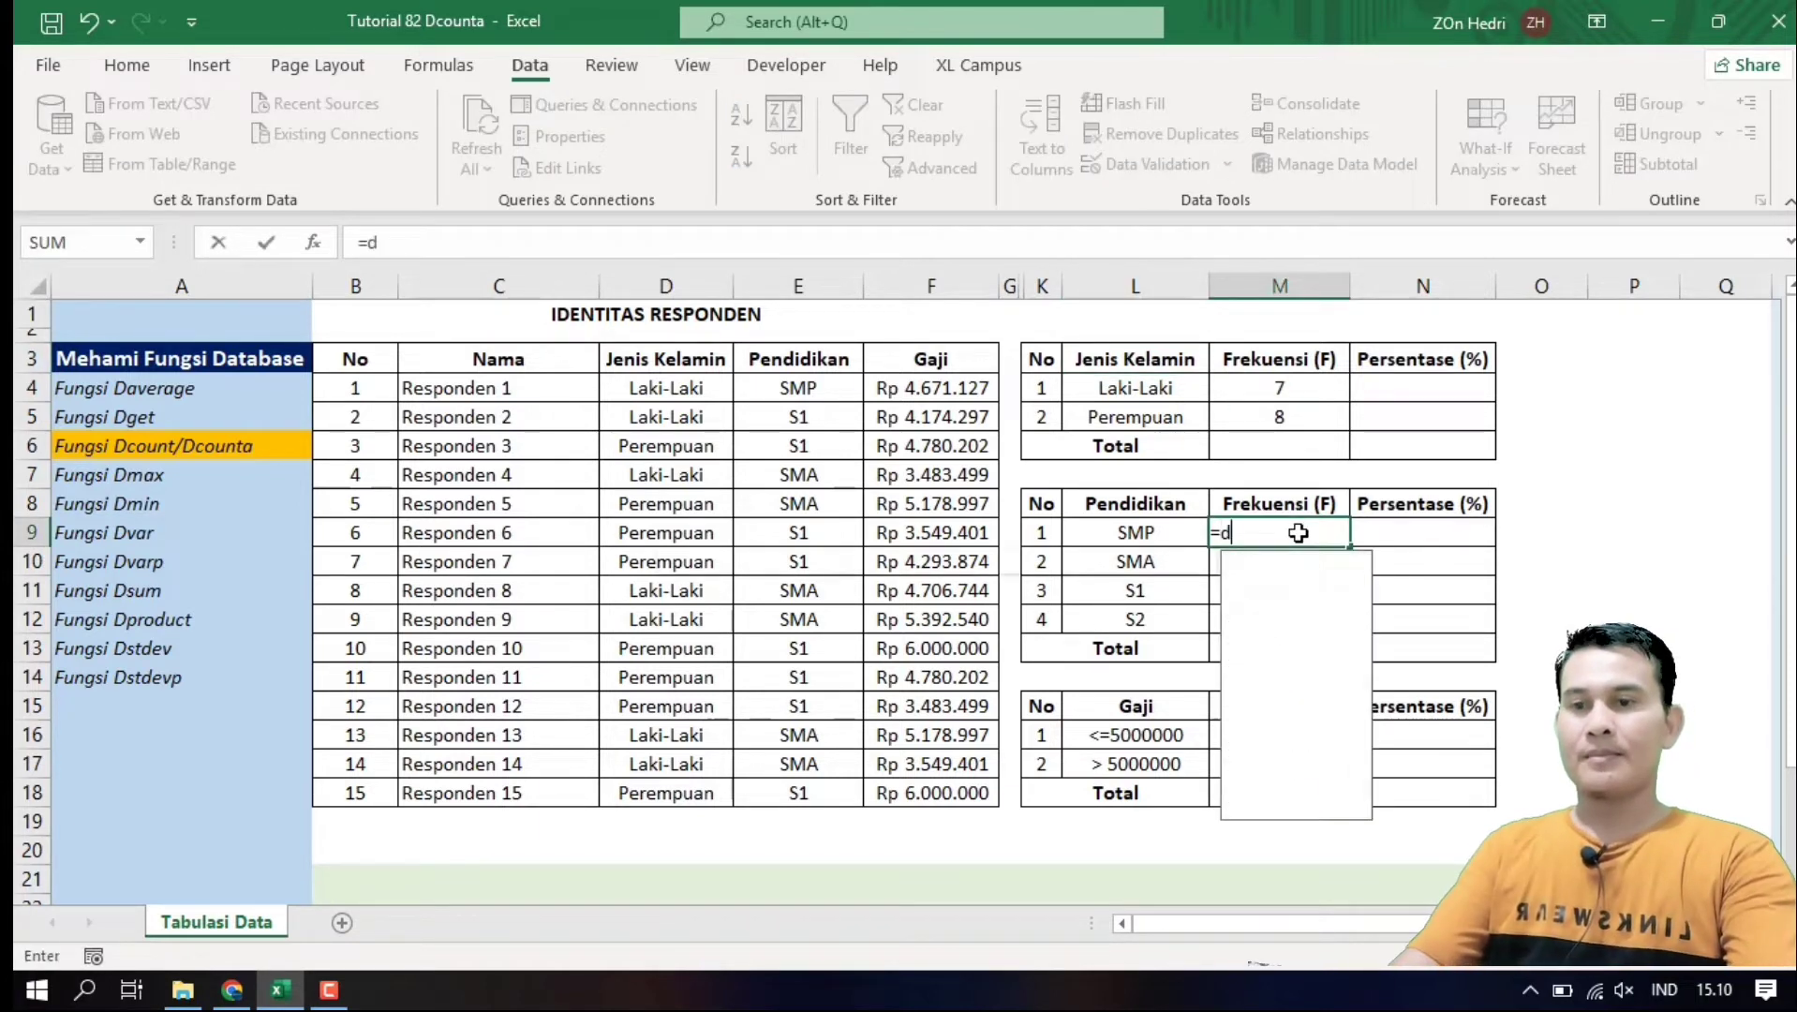
pyautogui.write('counta')
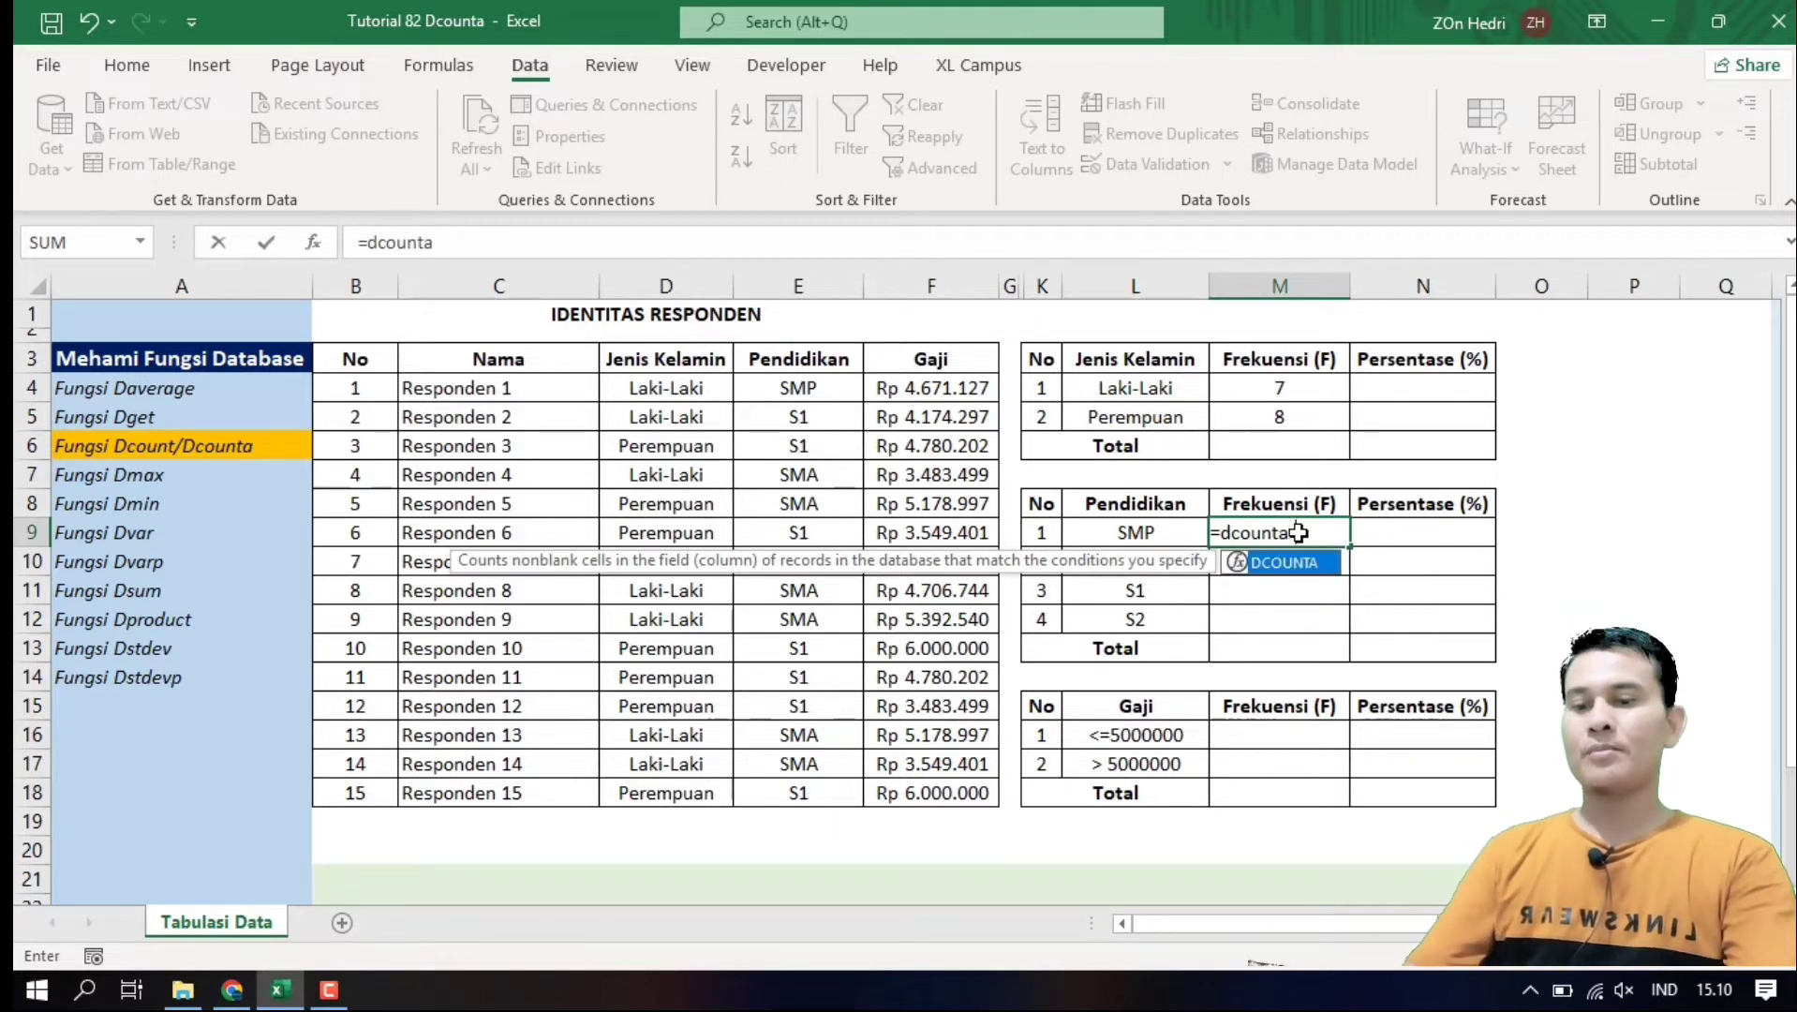
pyautogui.write('(')
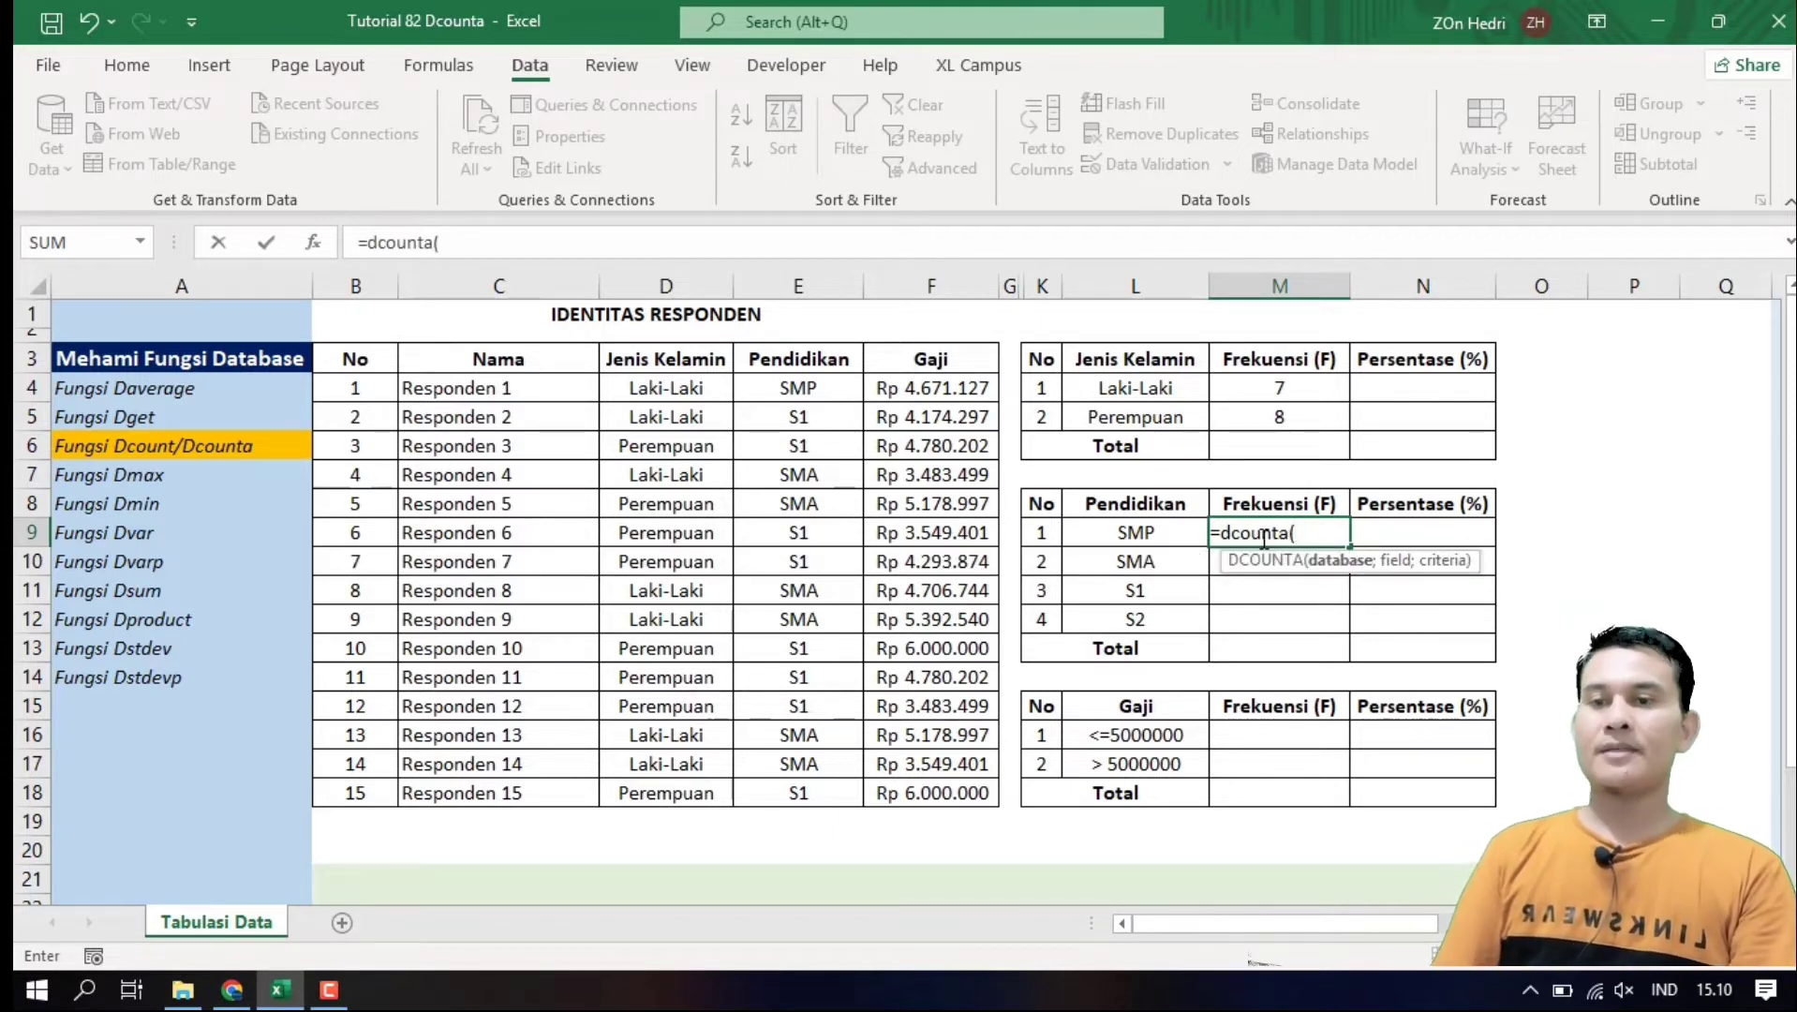
pyautogui.moveTo(345, 360); pyautogui.dragTo(984, 791)
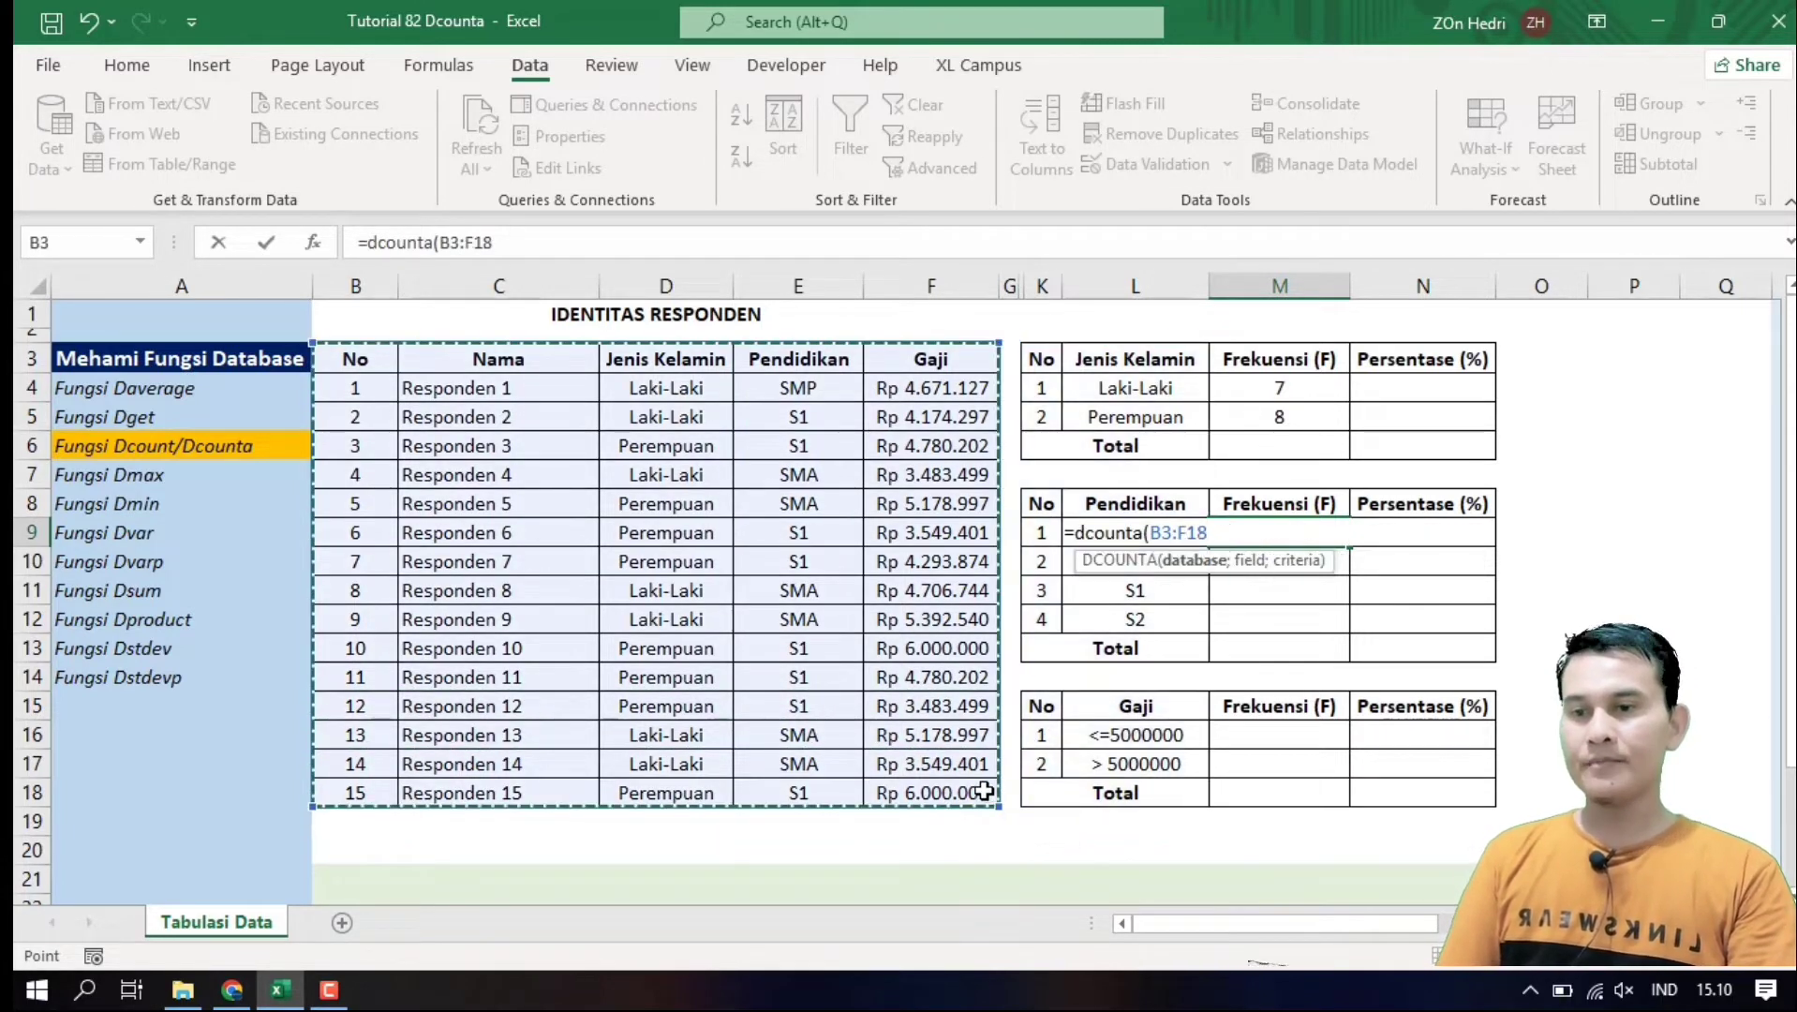
pyautogui.write(';')
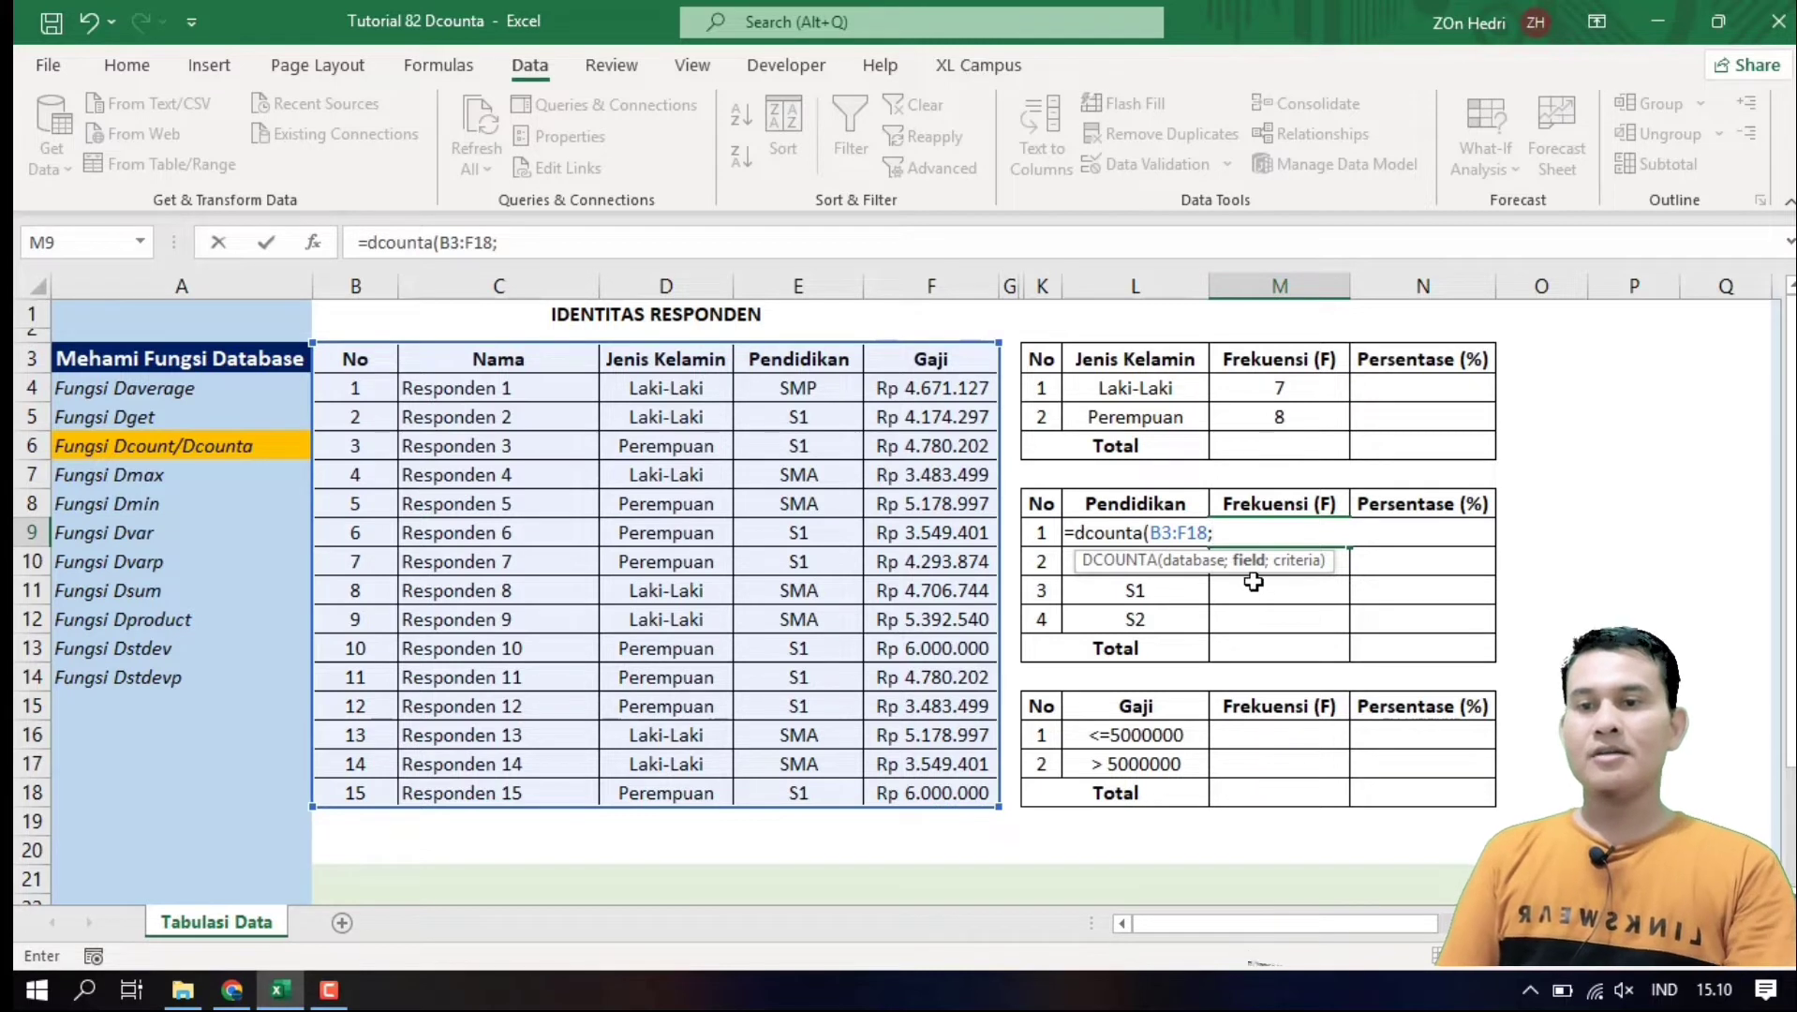
pyautogui.click(808, 365)
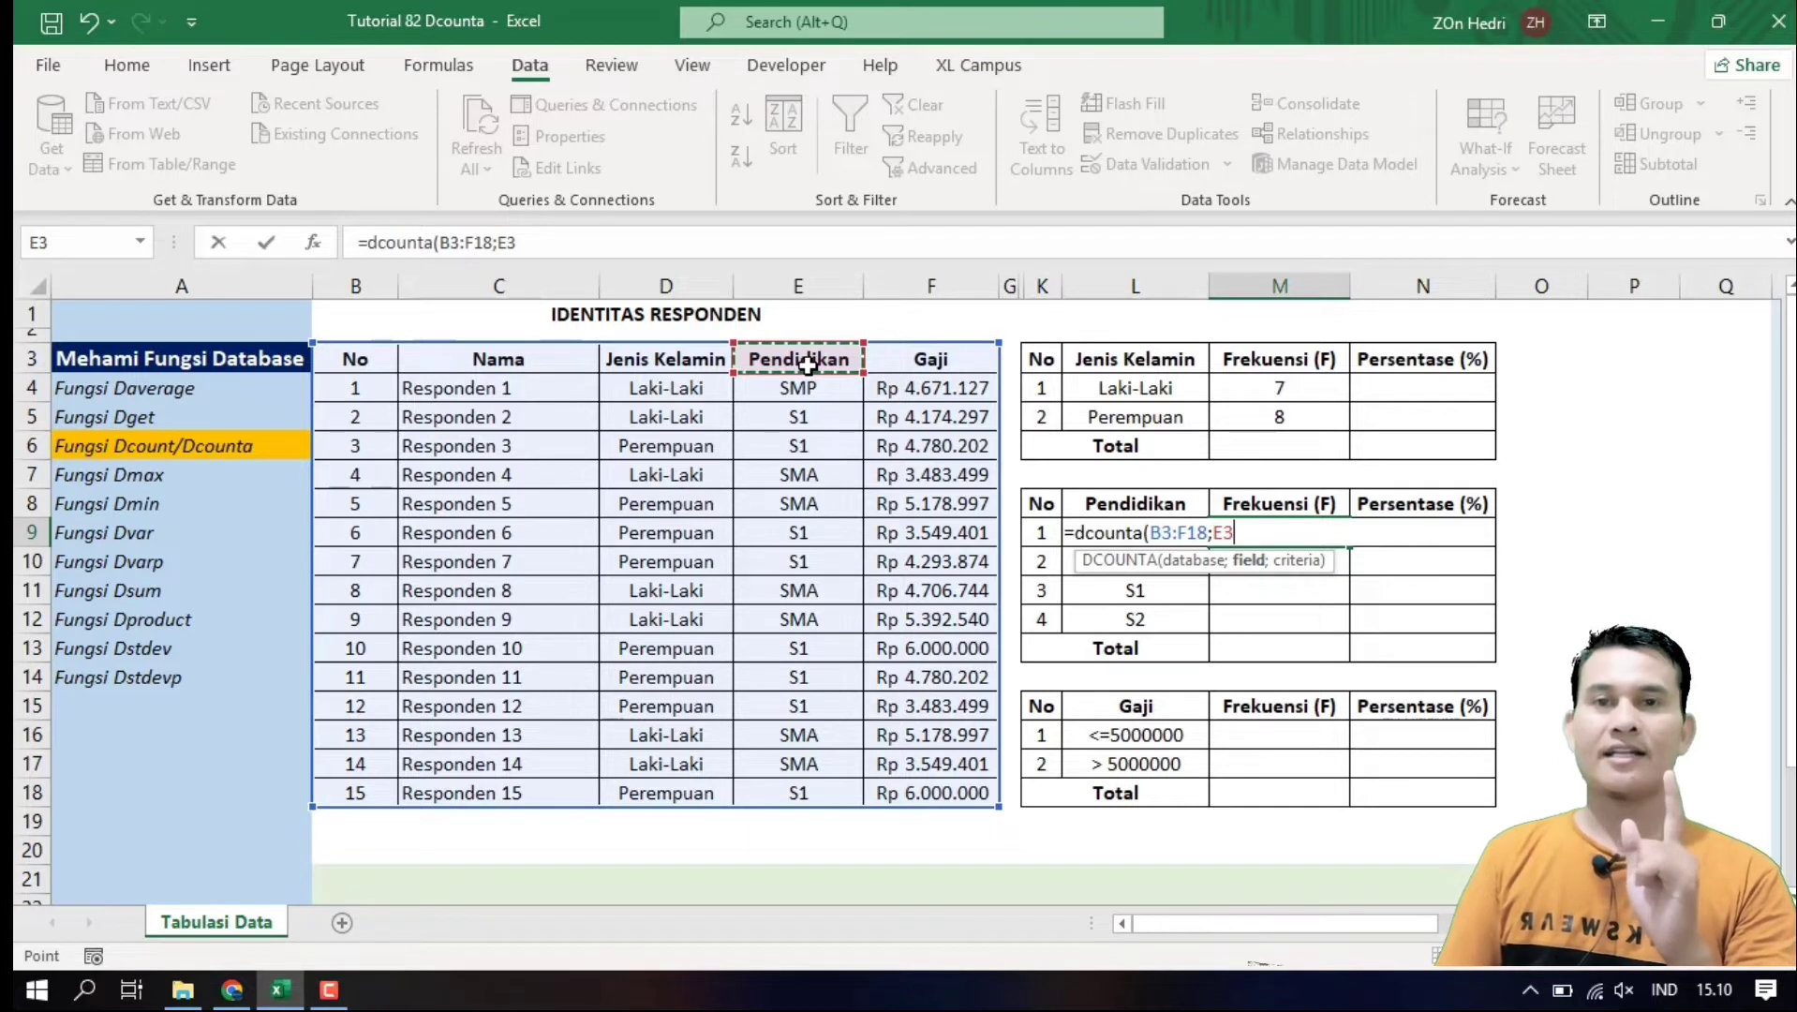
pyautogui.write(';')
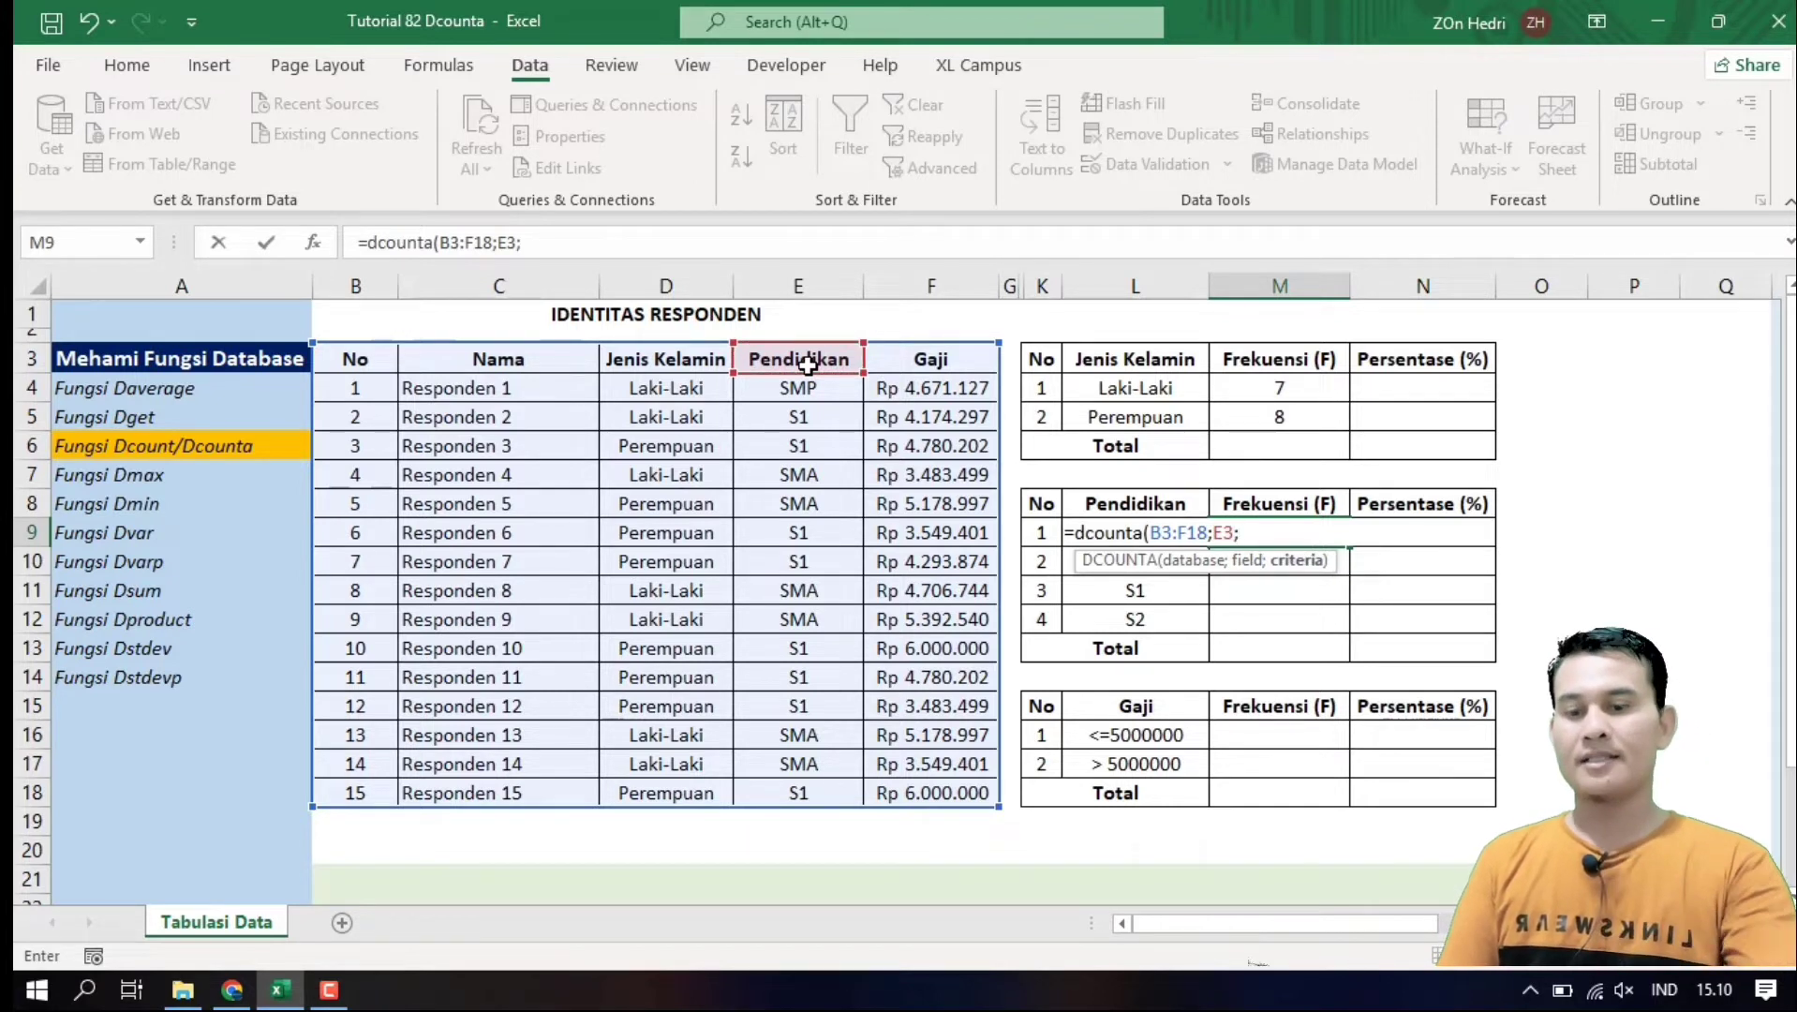
pyautogui.click(1126, 506)
pyautogui.moveTo(1126, 514); pyautogui.dragTo(1127, 531)
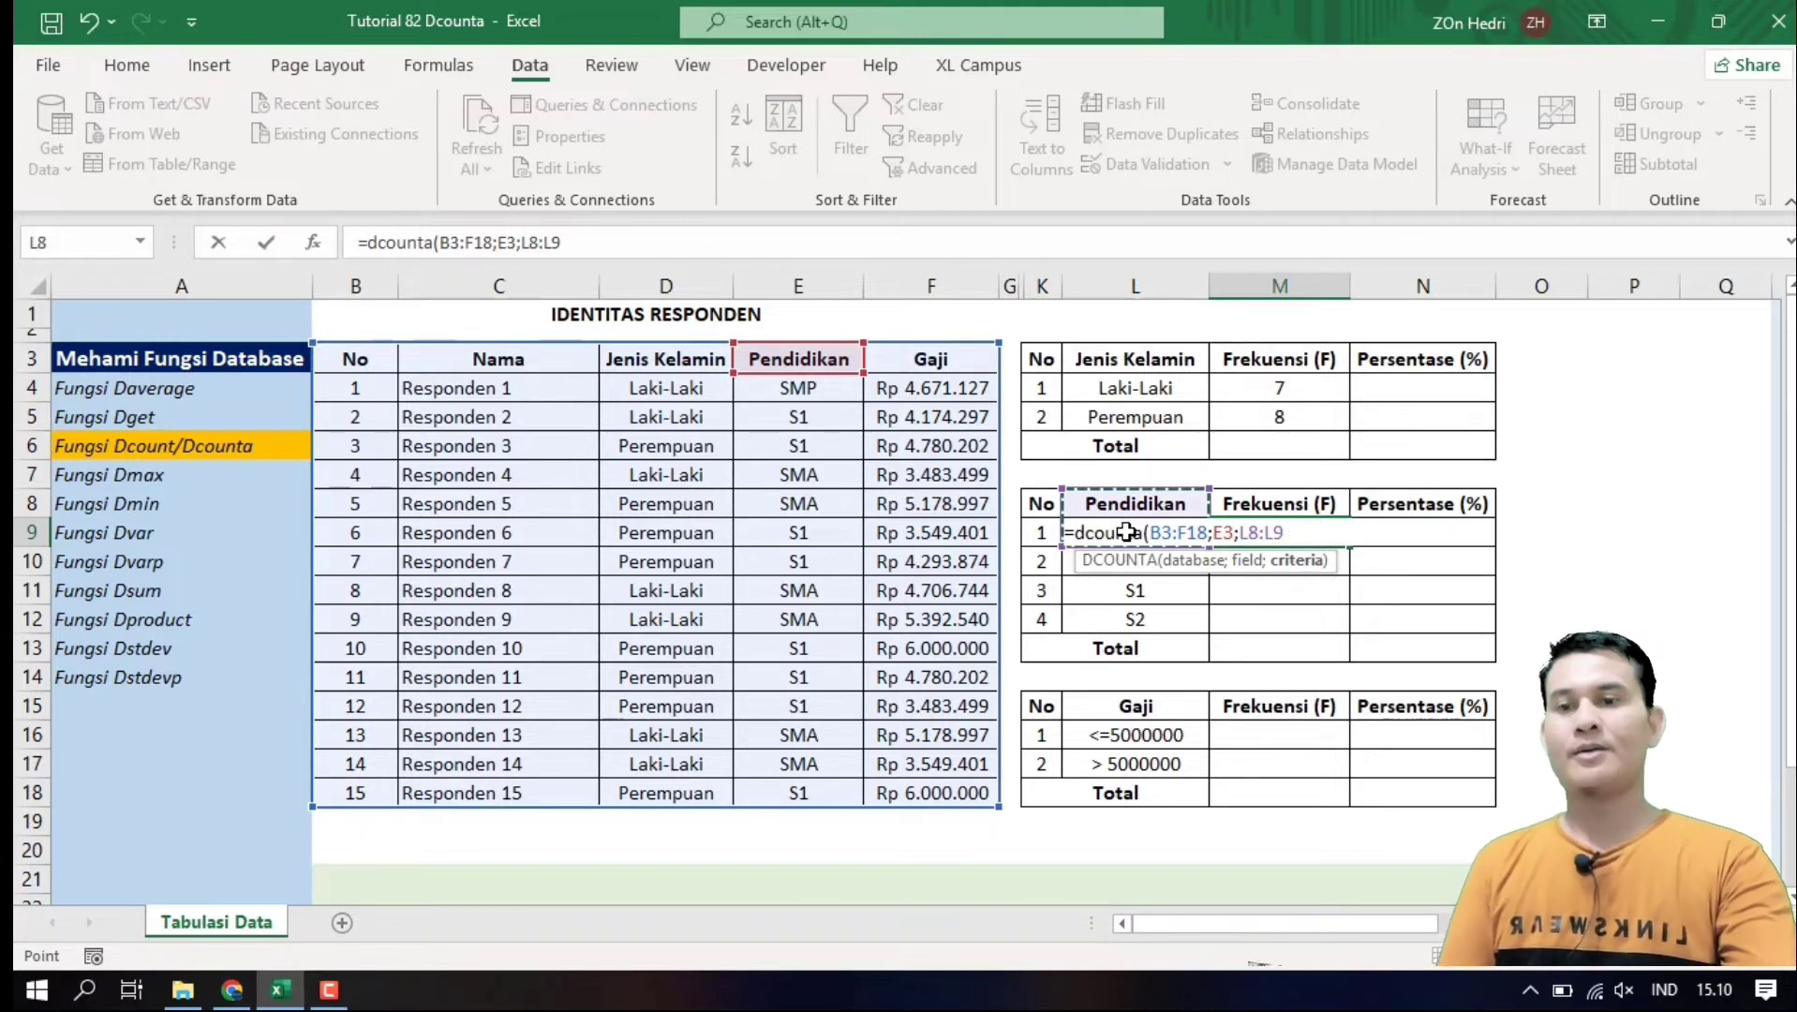
pyautogui.press('Return')
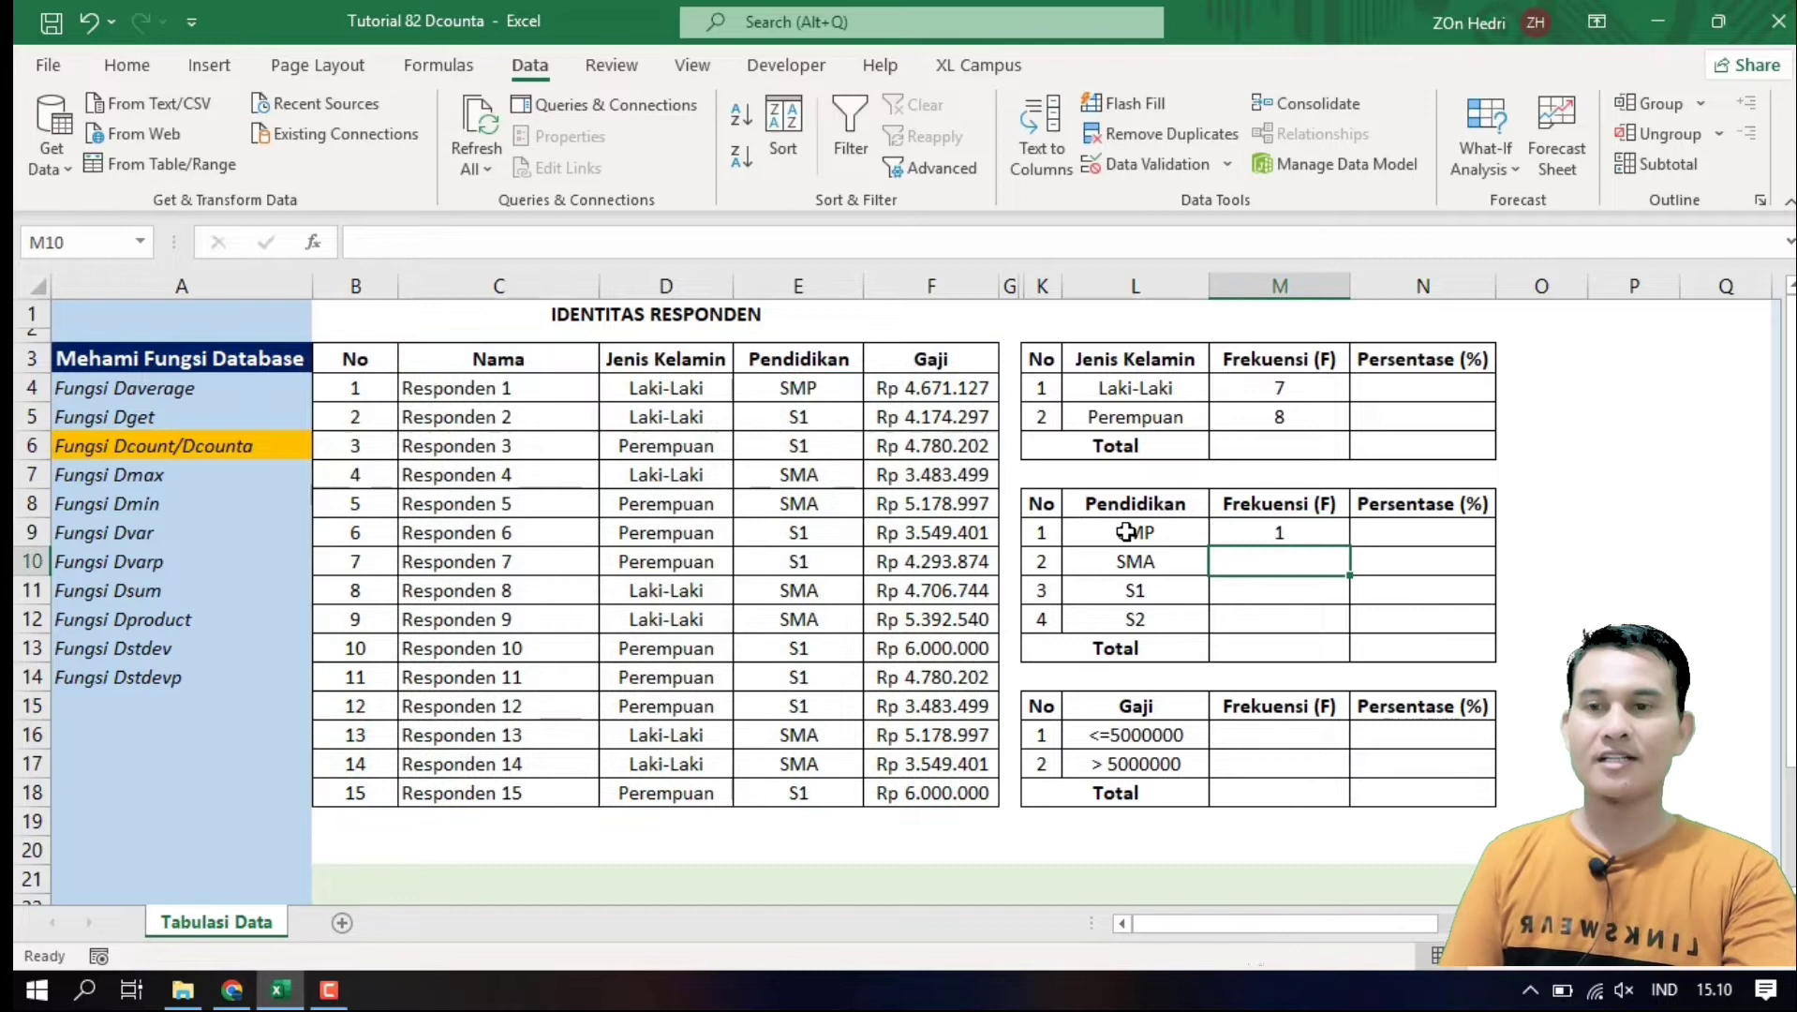
# Change the Pendidikan of Responden 4 in E7 to SMP and check the SMP frequency in M9
pyautogui.click(1260, 532)
pyautogui.click(1194, 540)
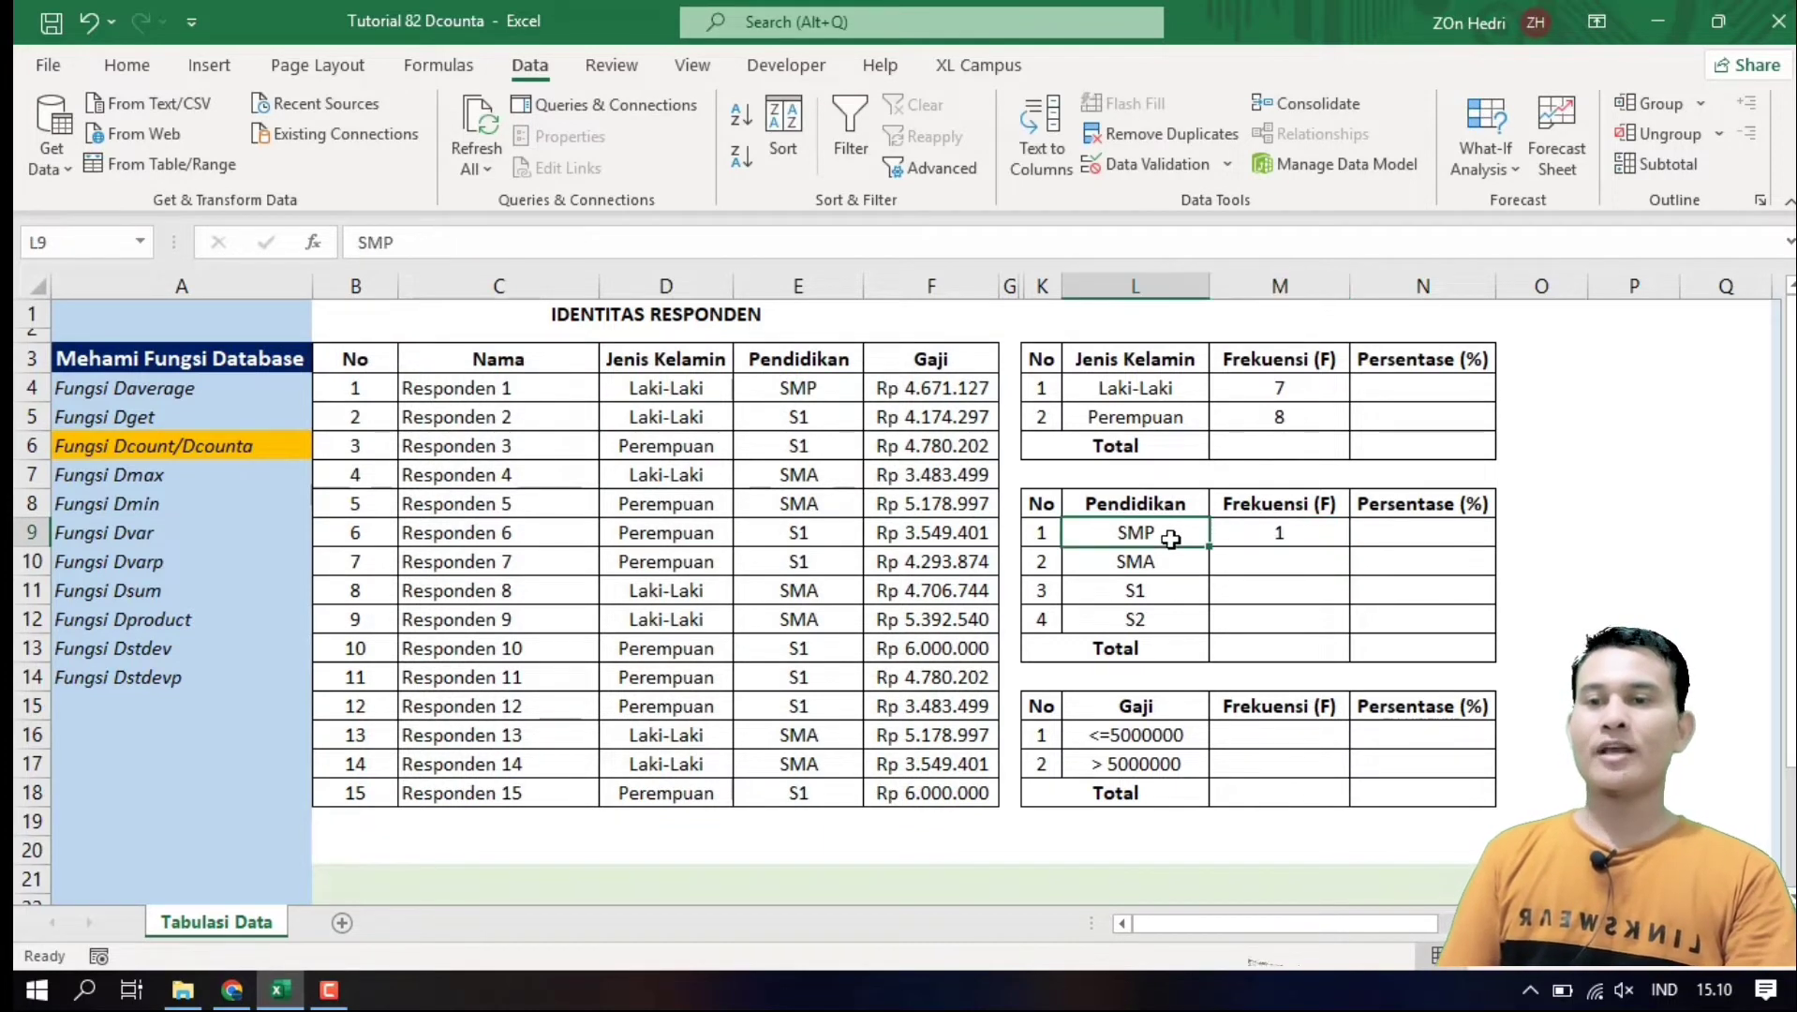
pyautogui.click(1256, 534)
pyautogui.moveTo(795, 401); pyautogui.dragTo(798, 793)
pyautogui.click(792, 401)
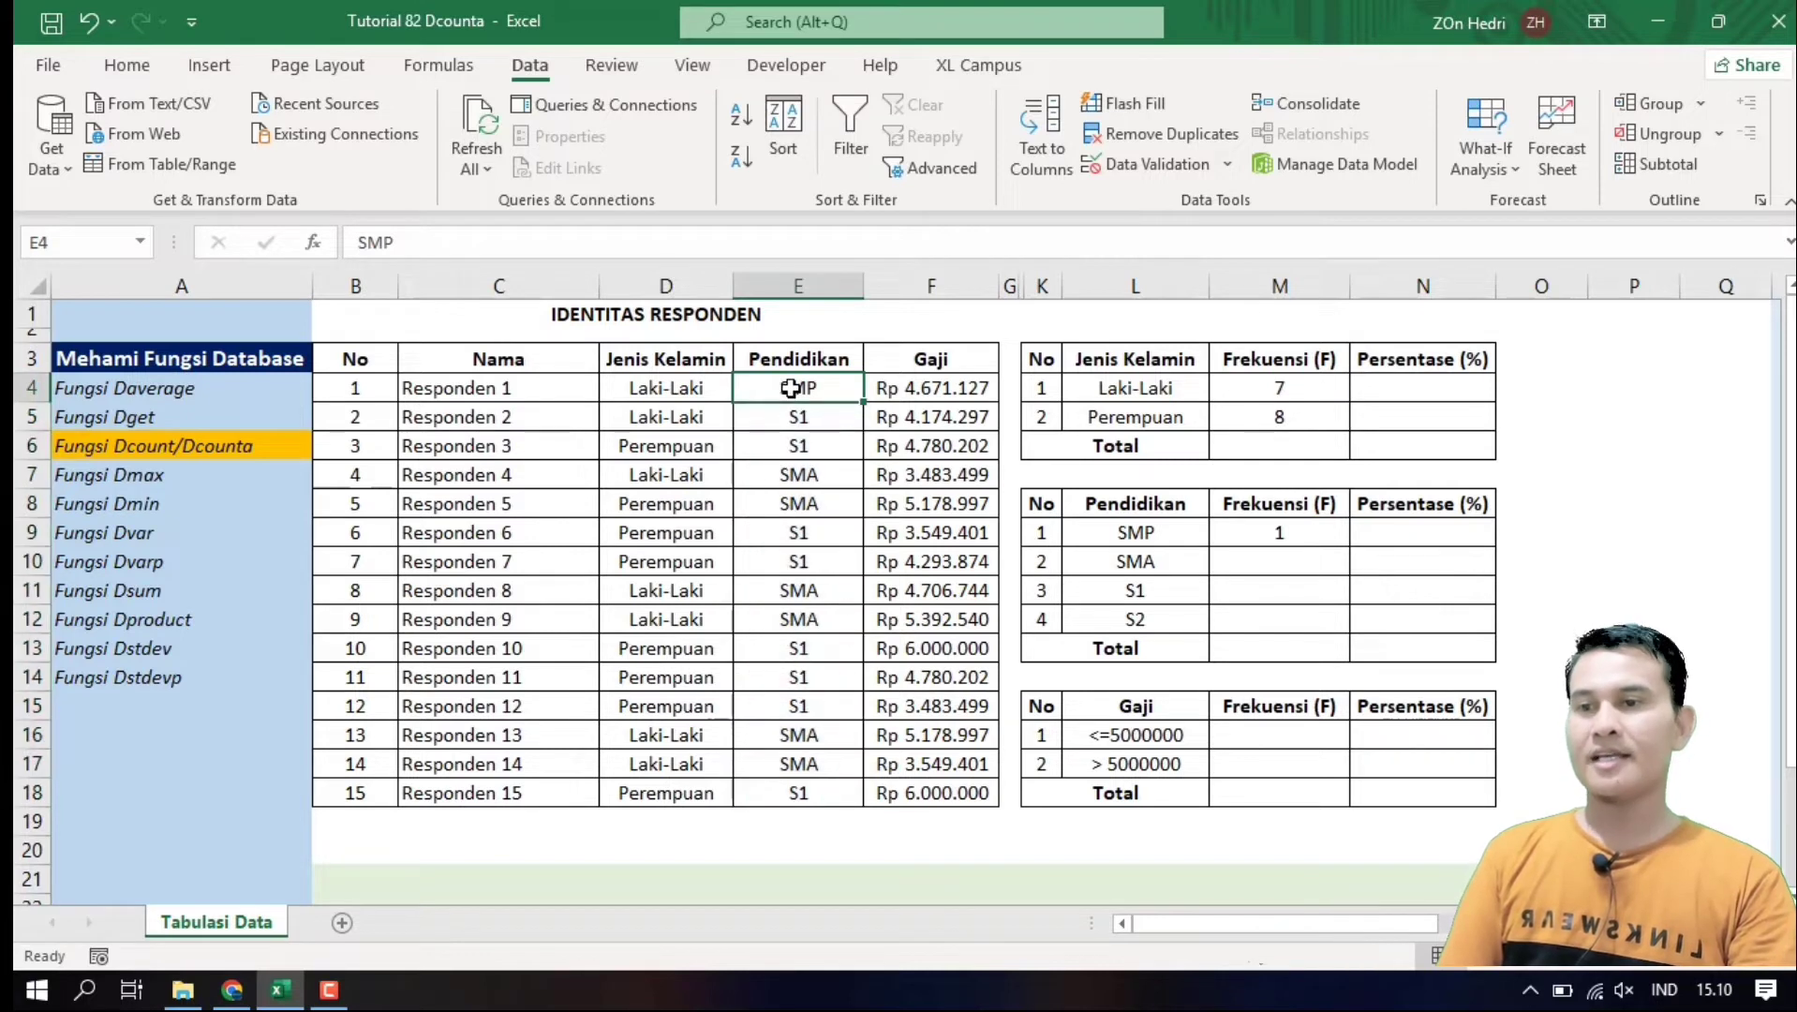
pyautogui.click(794, 473)
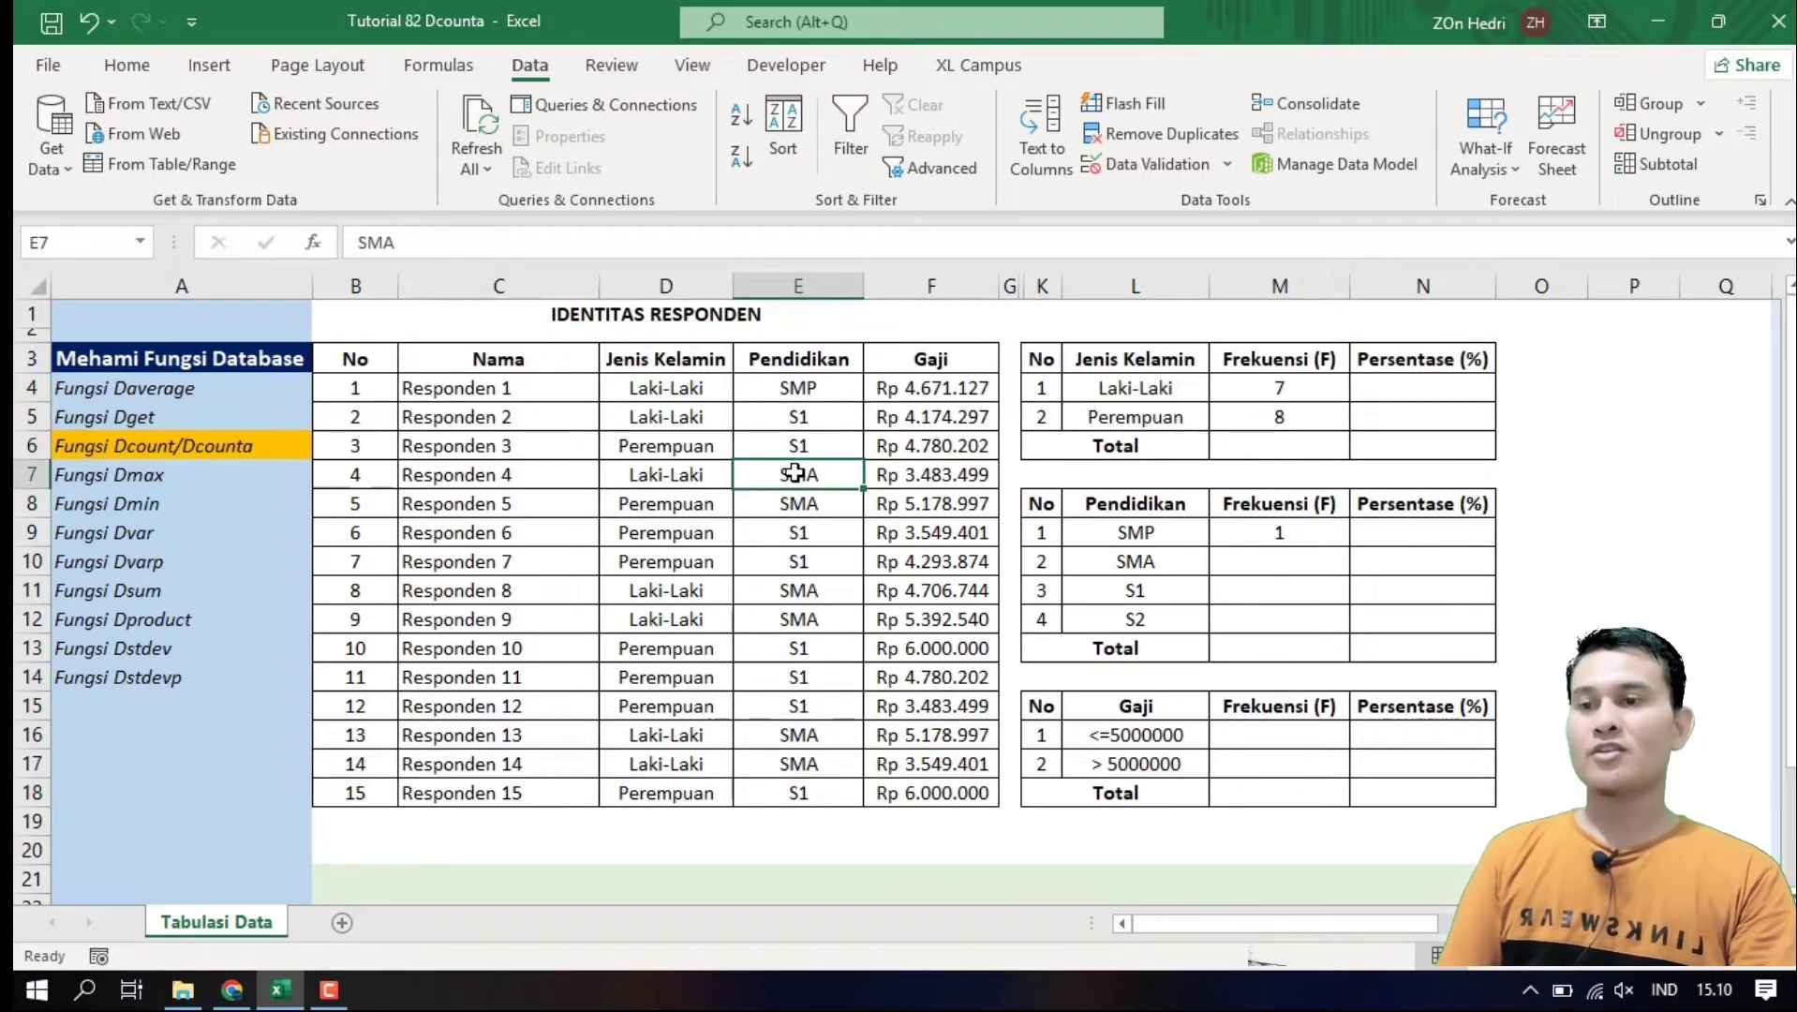
pyautogui.write('SMP')
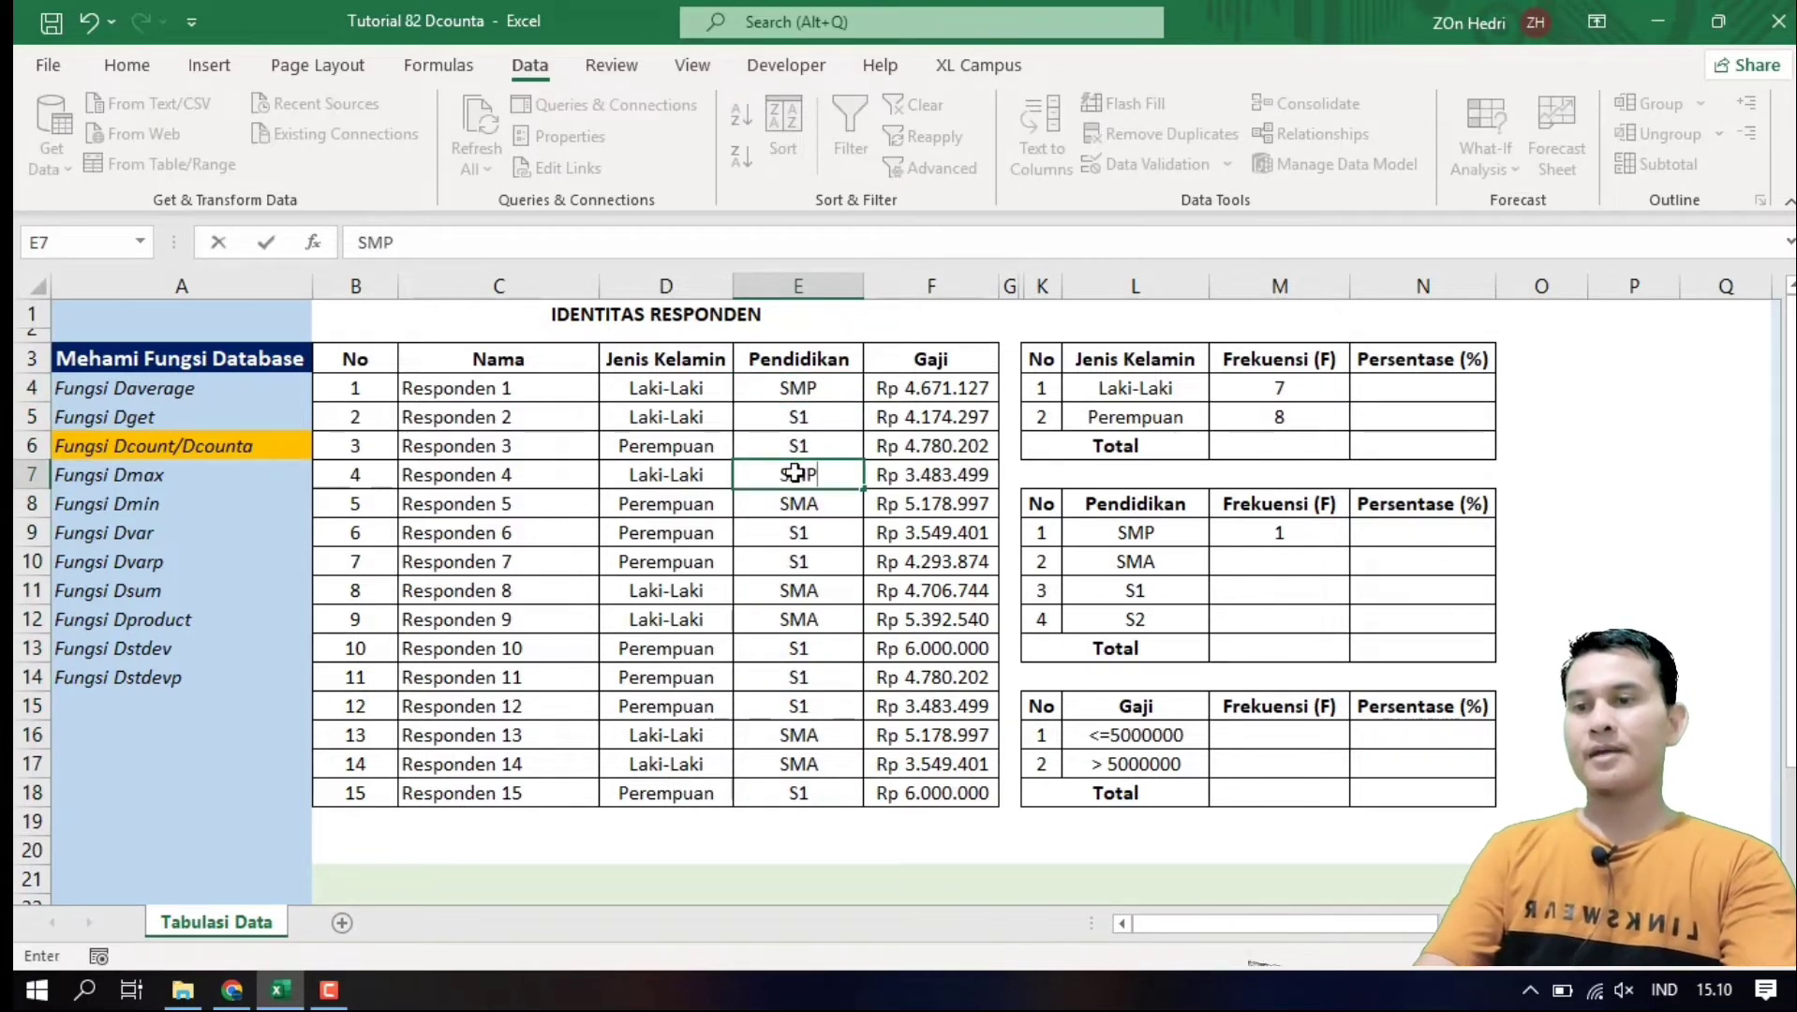
pyautogui.click(1511, 591)
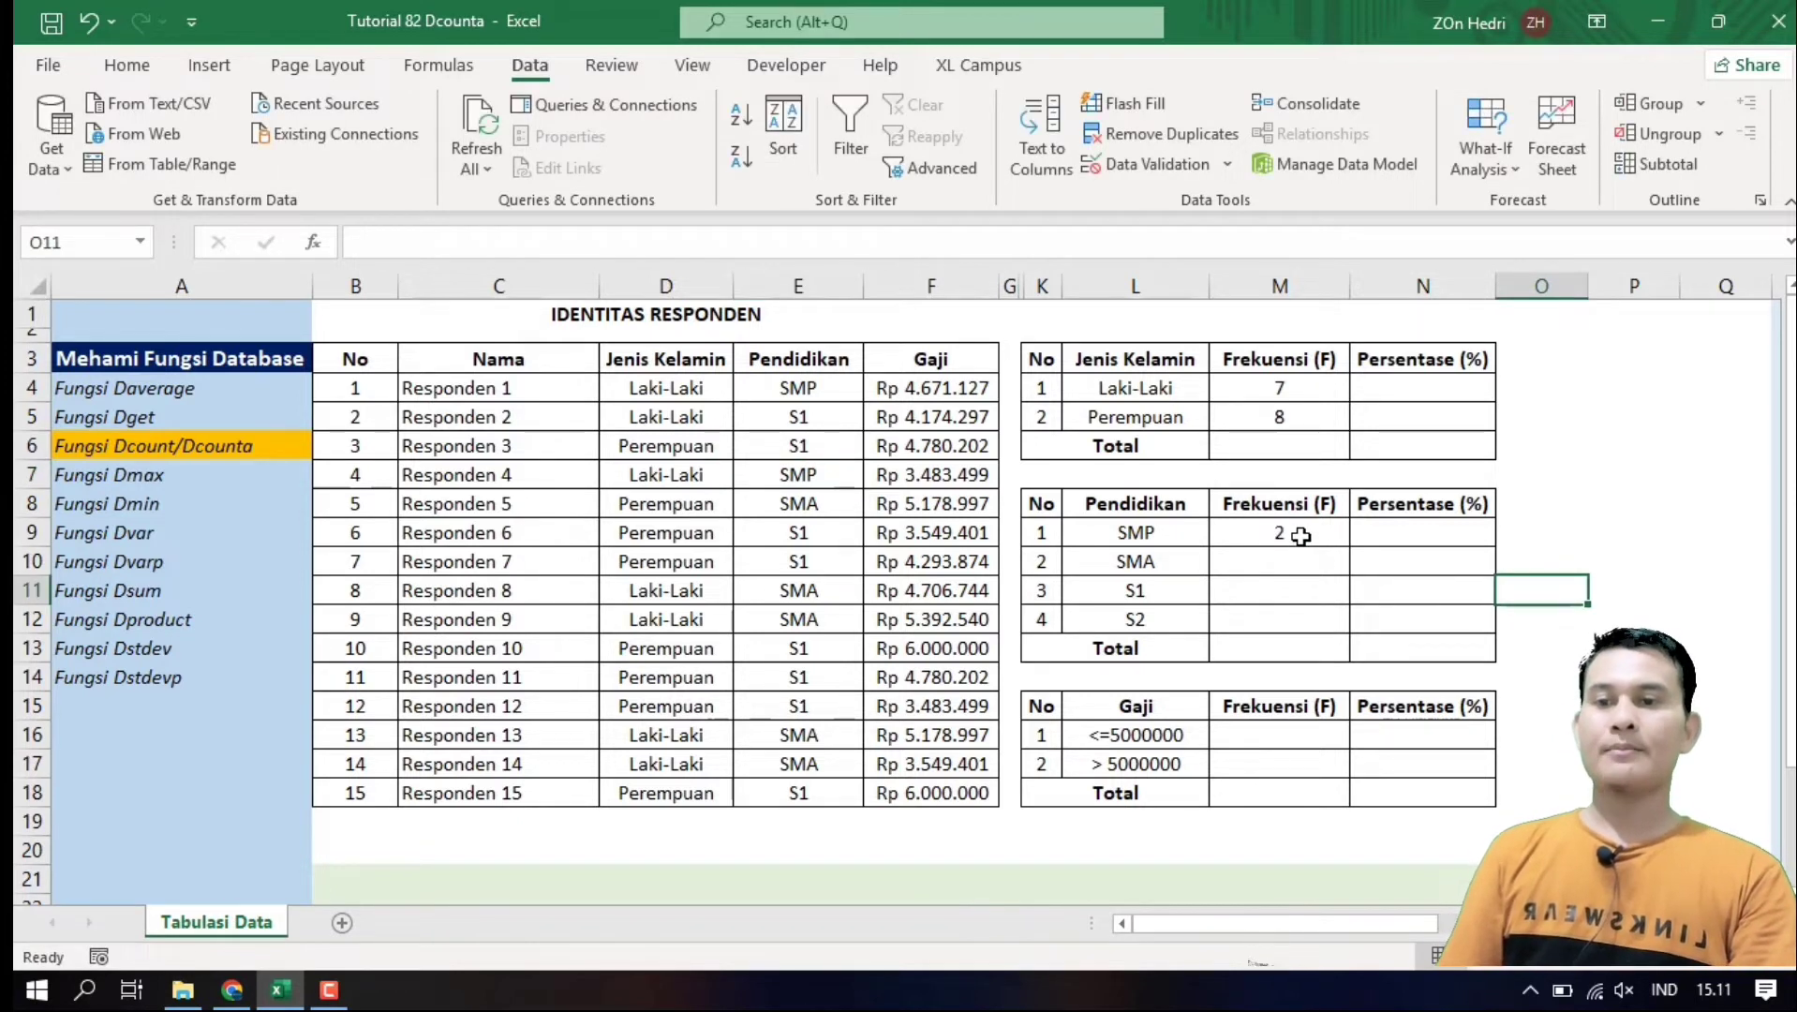
# Fill the SMA, S1 and S2 frequencies with a What-If data table on L9:M12, using L9 as the column input cell
pyautogui.click(1134, 532)
pyautogui.moveTo(1139, 533); pyautogui.dragTo(1285, 626)
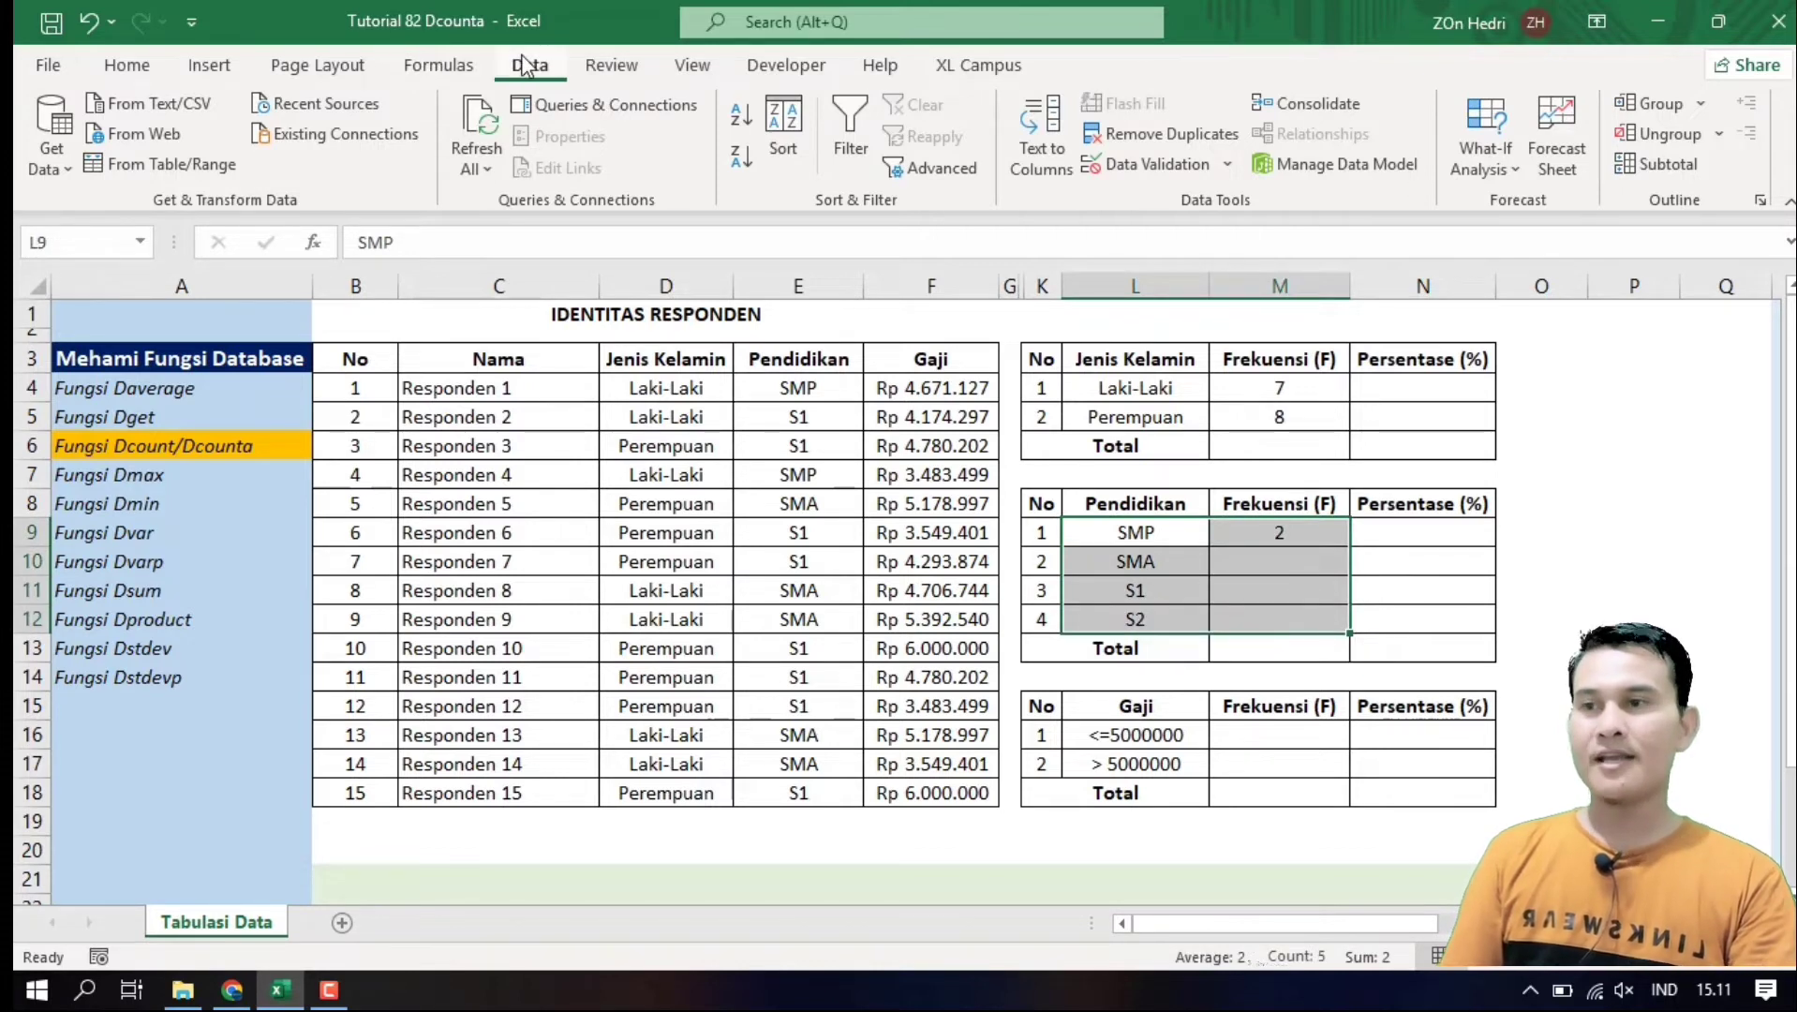
pyautogui.click(1487, 162)
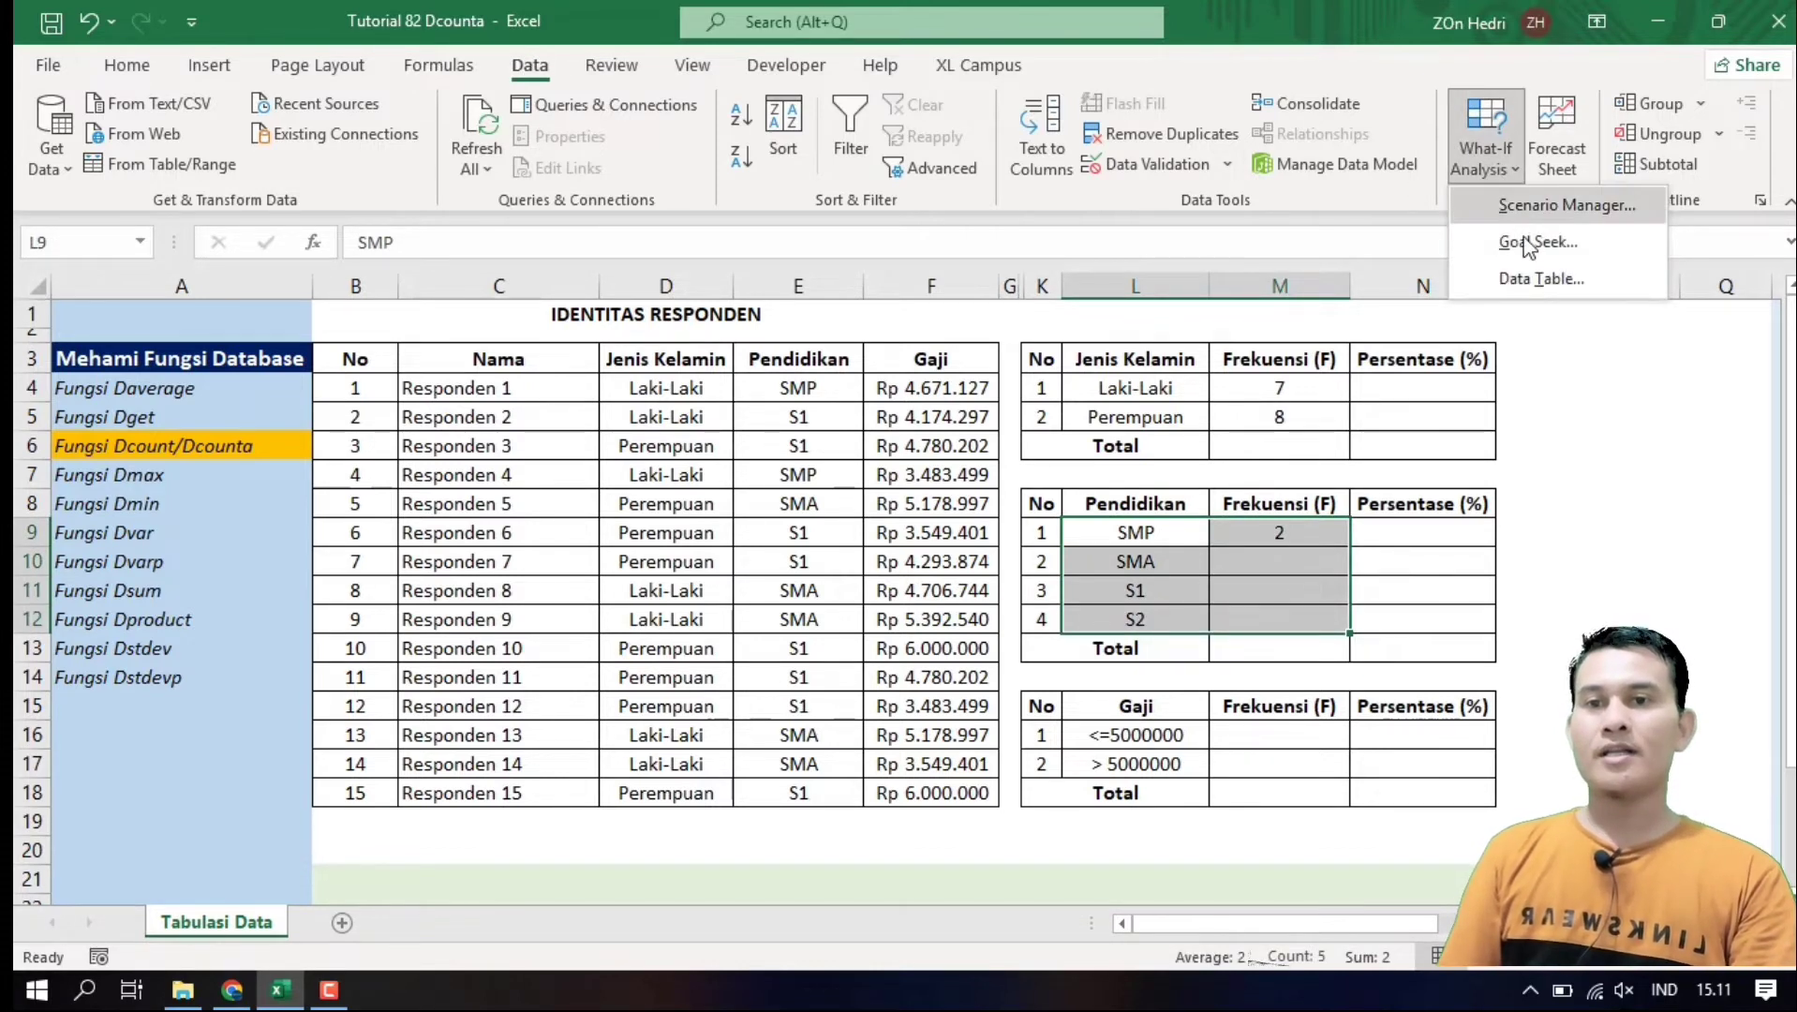
pyautogui.click(1542, 279)
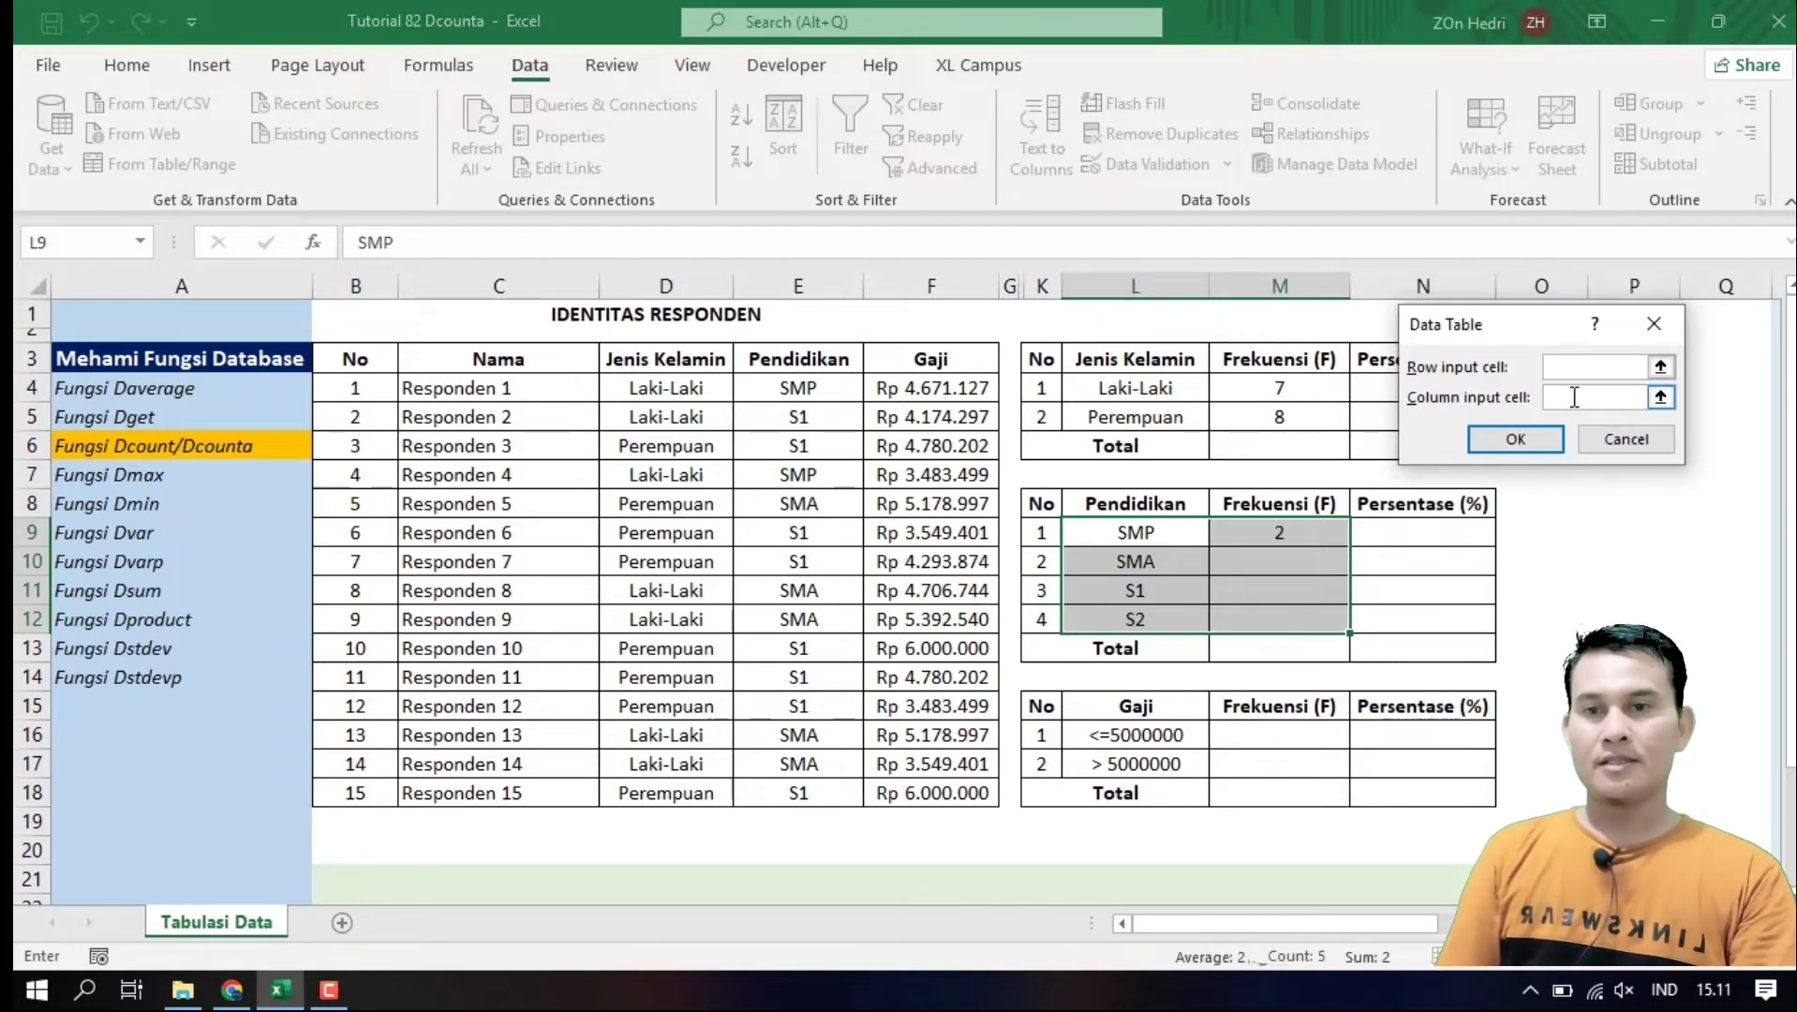
pyautogui.click(1573, 397)
pyautogui.click(1134, 534)
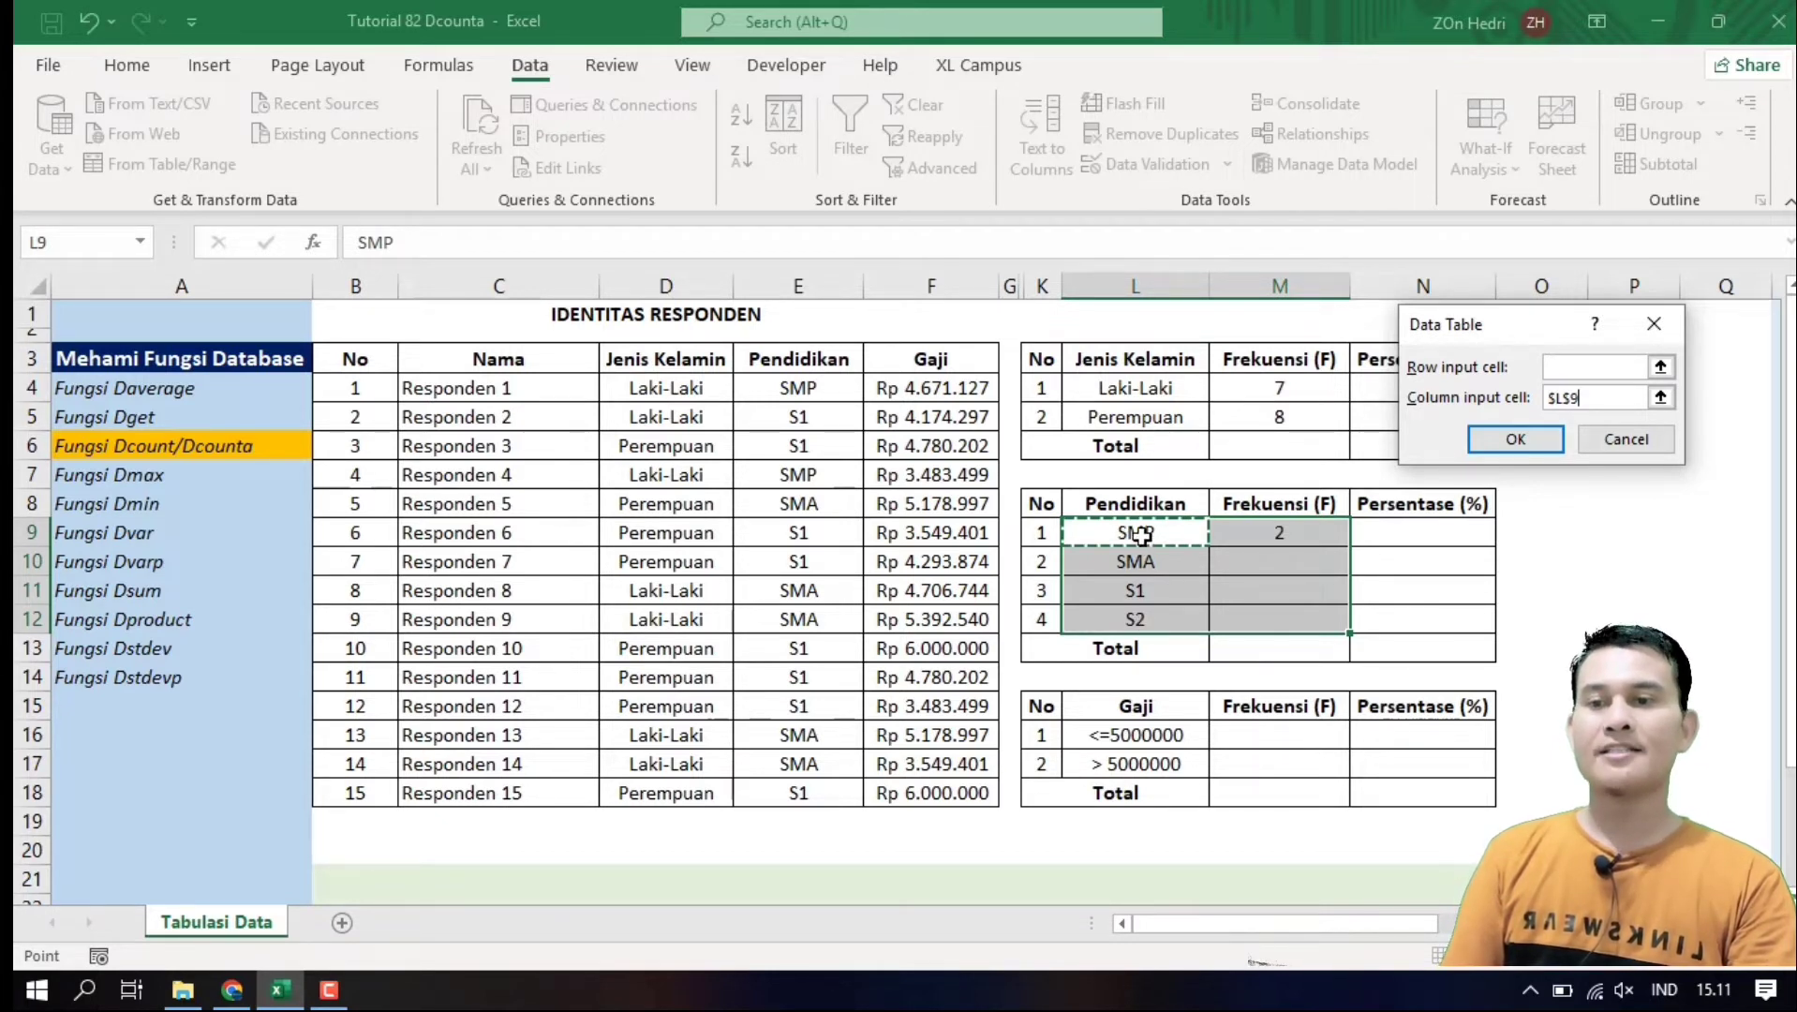
pyautogui.click(1505, 449)
pyautogui.click(1634, 677)
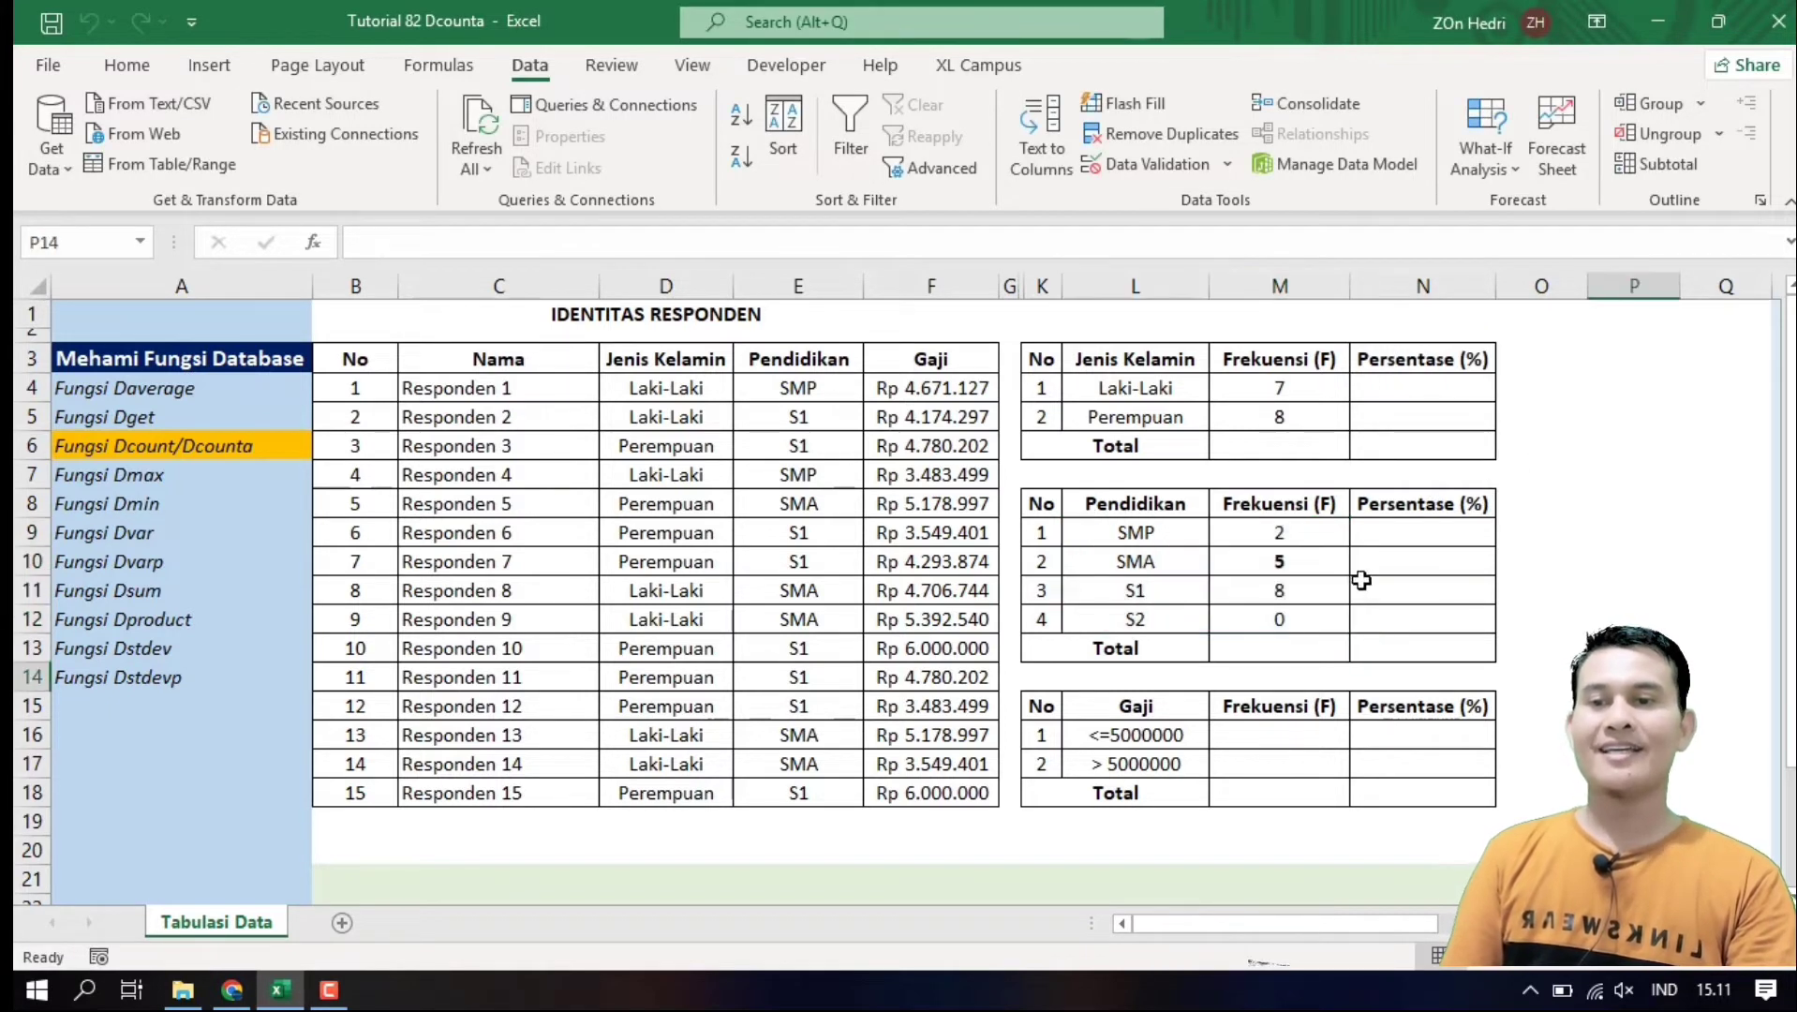
# Change the Pendidikan of Responden 10 in E13 to S2 and check the S2 frequency in M12
pyautogui.click(1300, 562)
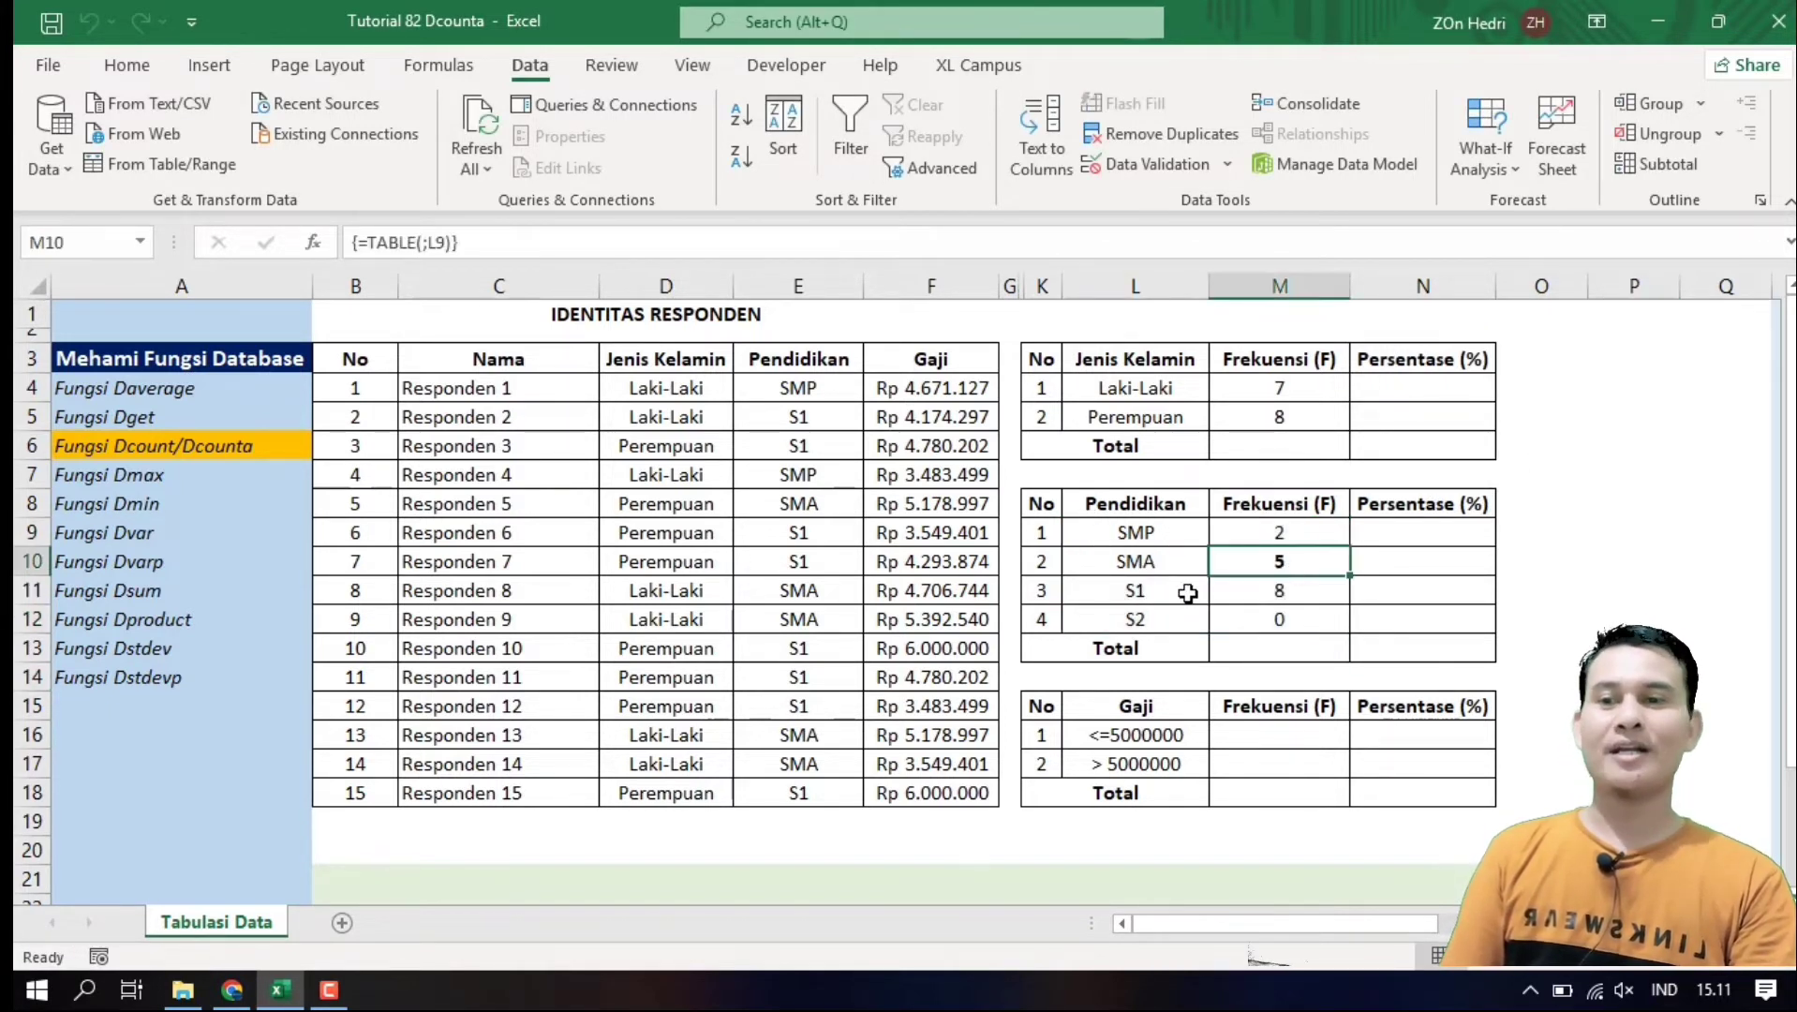
pyautogui.click(1262, 594)
pyautogui.click(1150, 620)
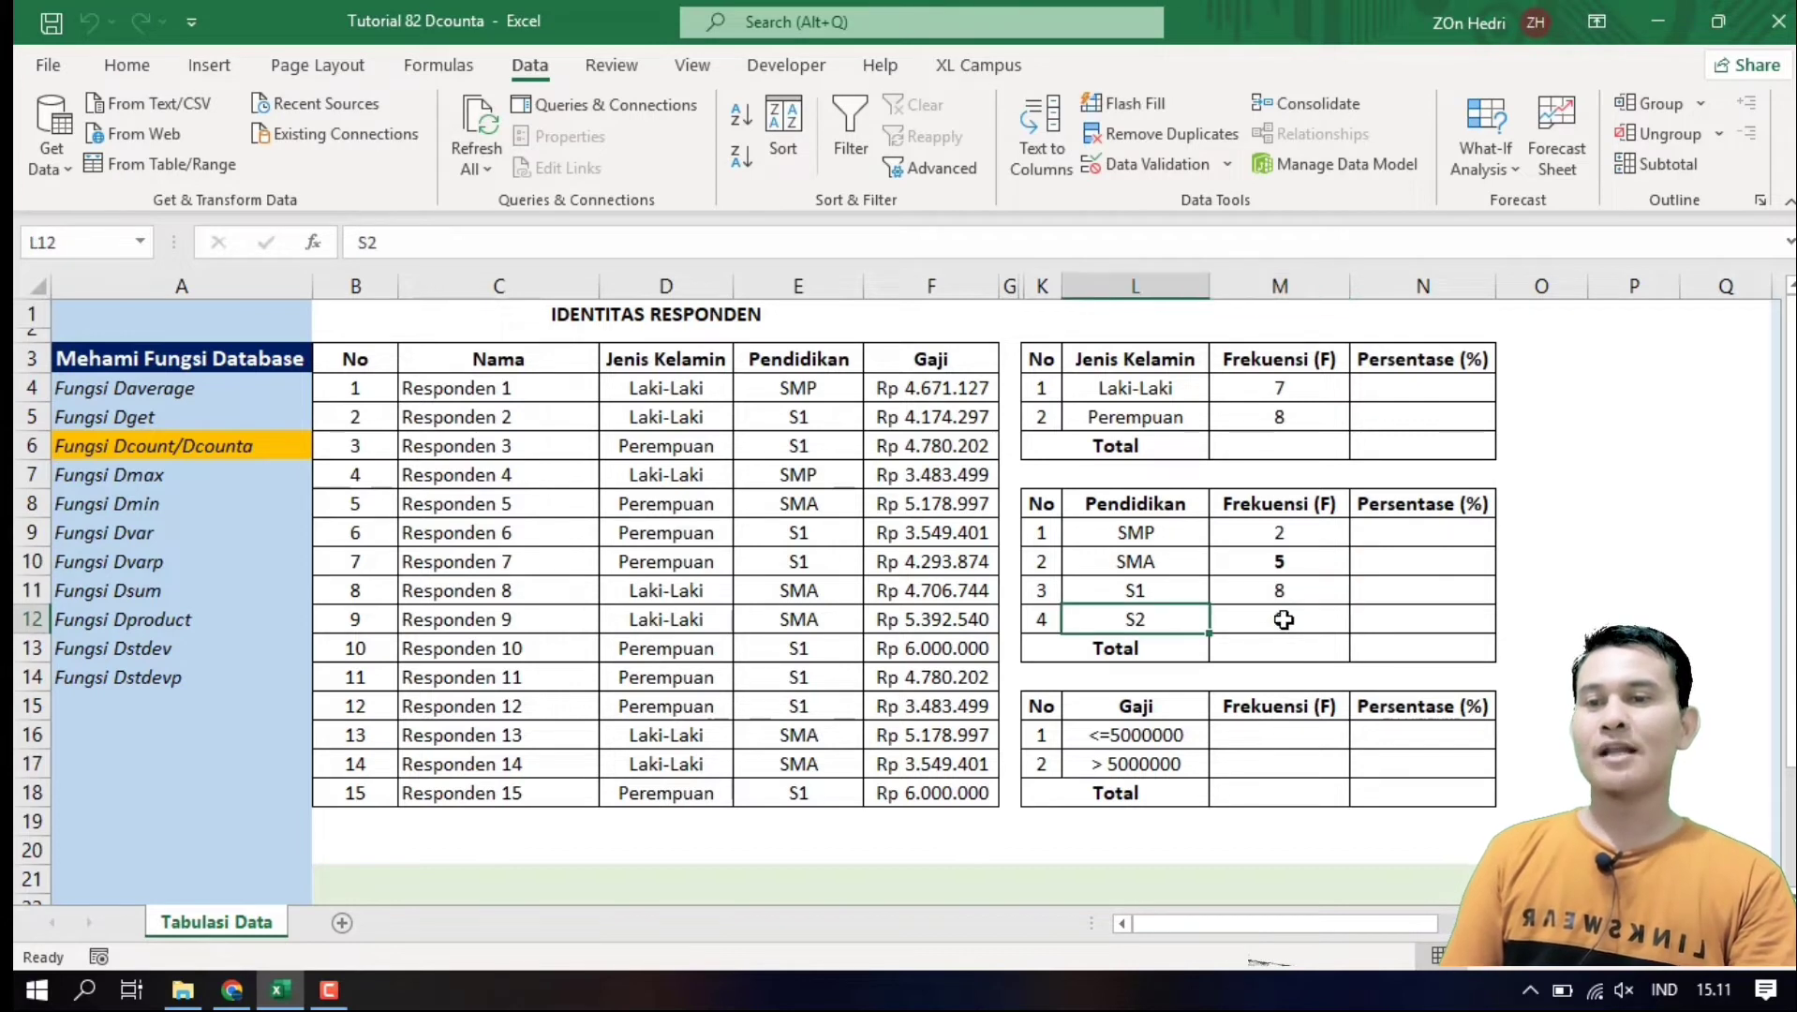
pyautogui.click(1282, 614)
pyautogui.moveTo(815, 388); pyautogui.dragTo(815, 787)
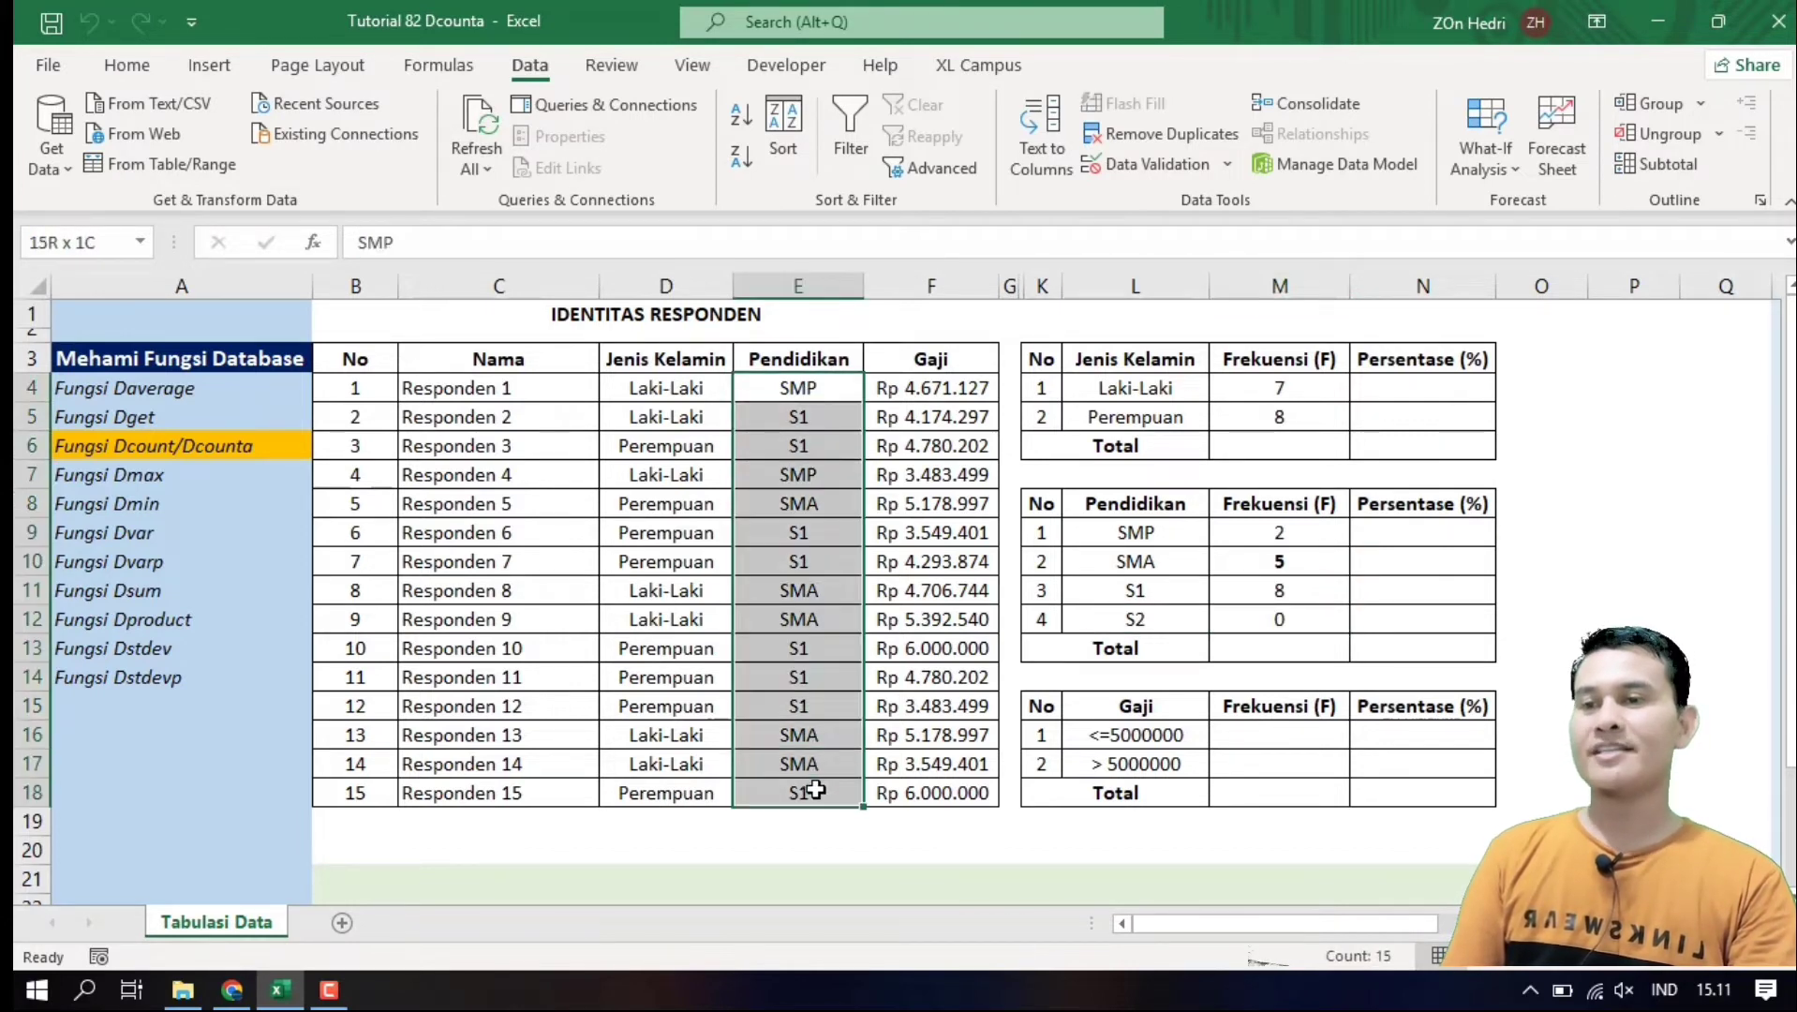
pyautogui.click(817, 660)
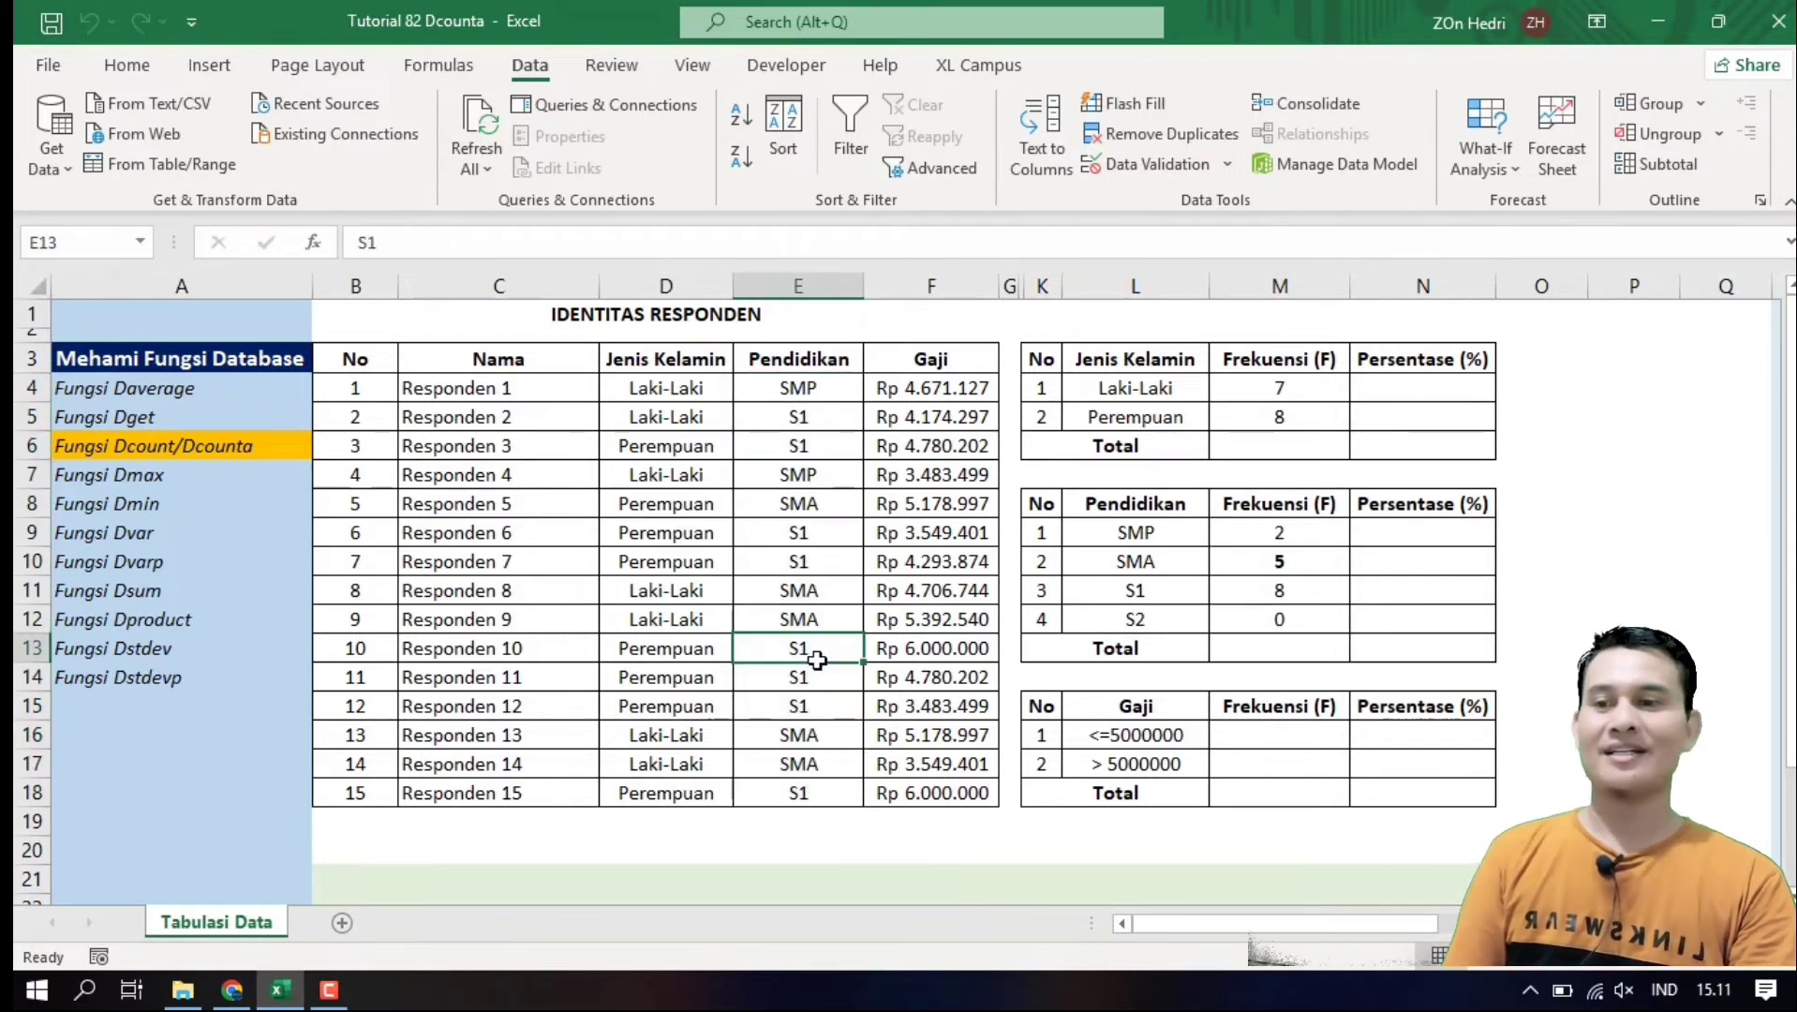
pyautogui.write('S2')
pyautogui.click(1706, 617)
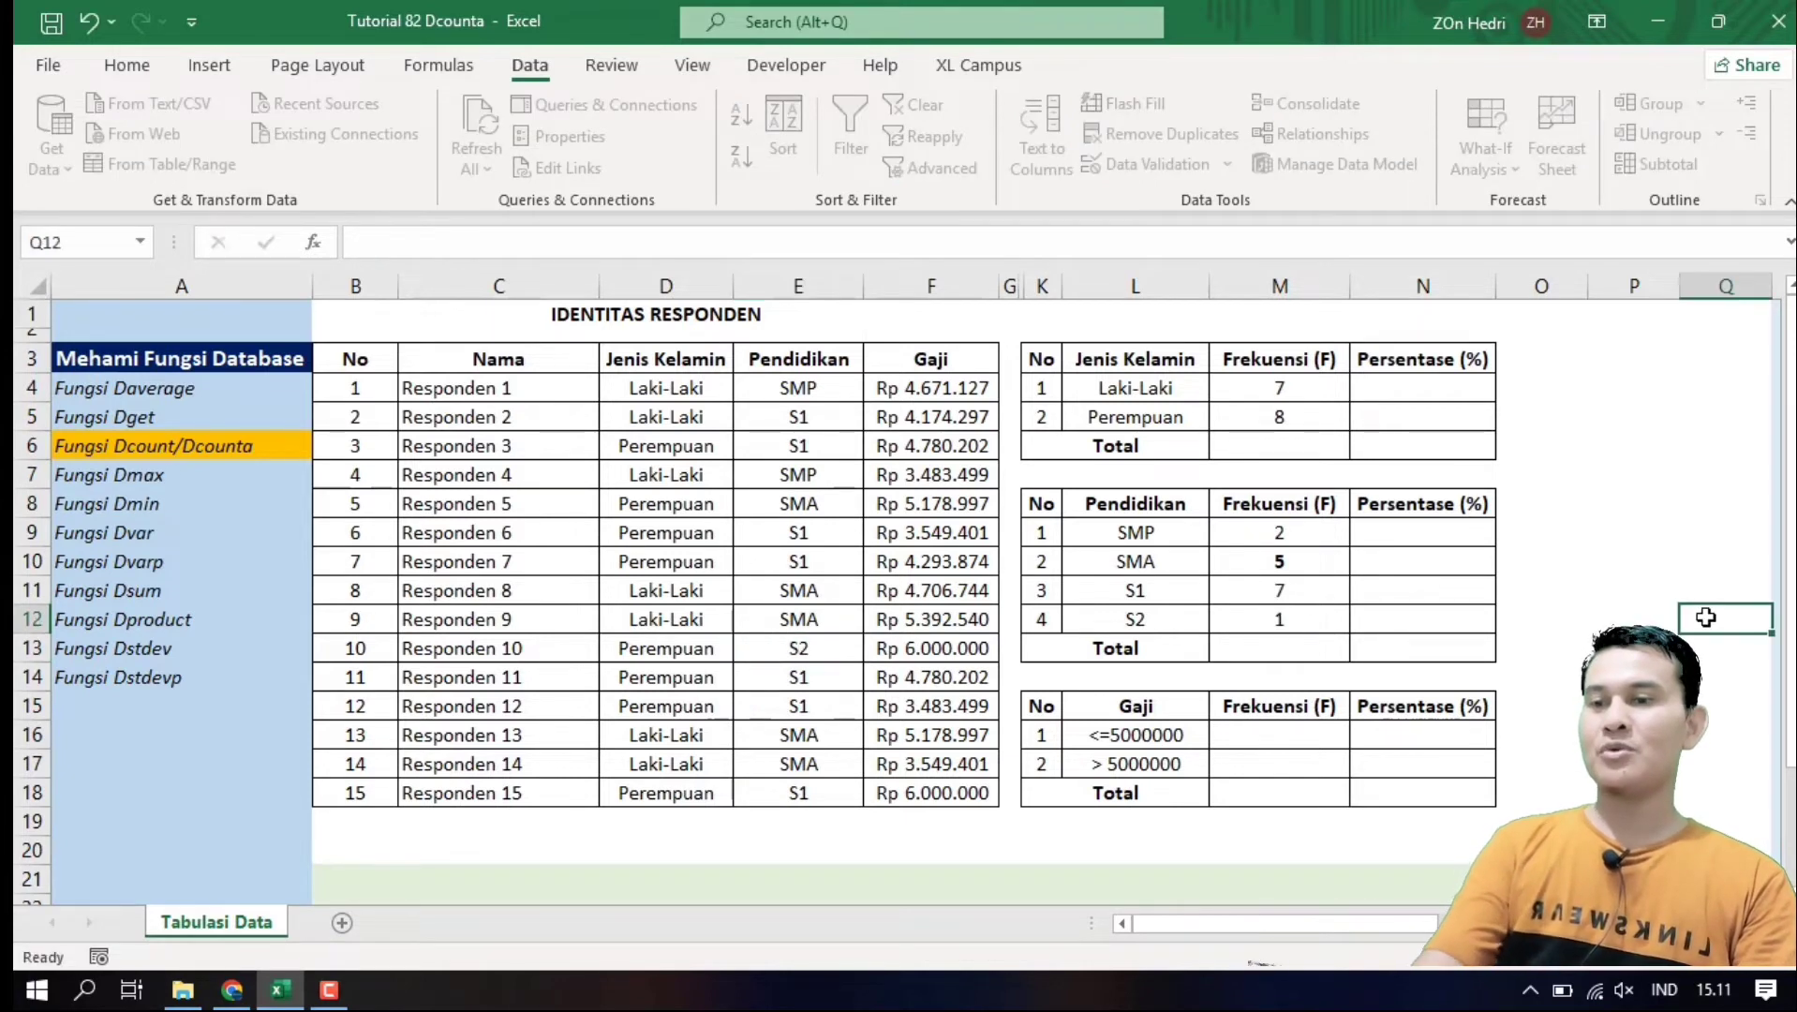
pyautogui.click(1288, 615)
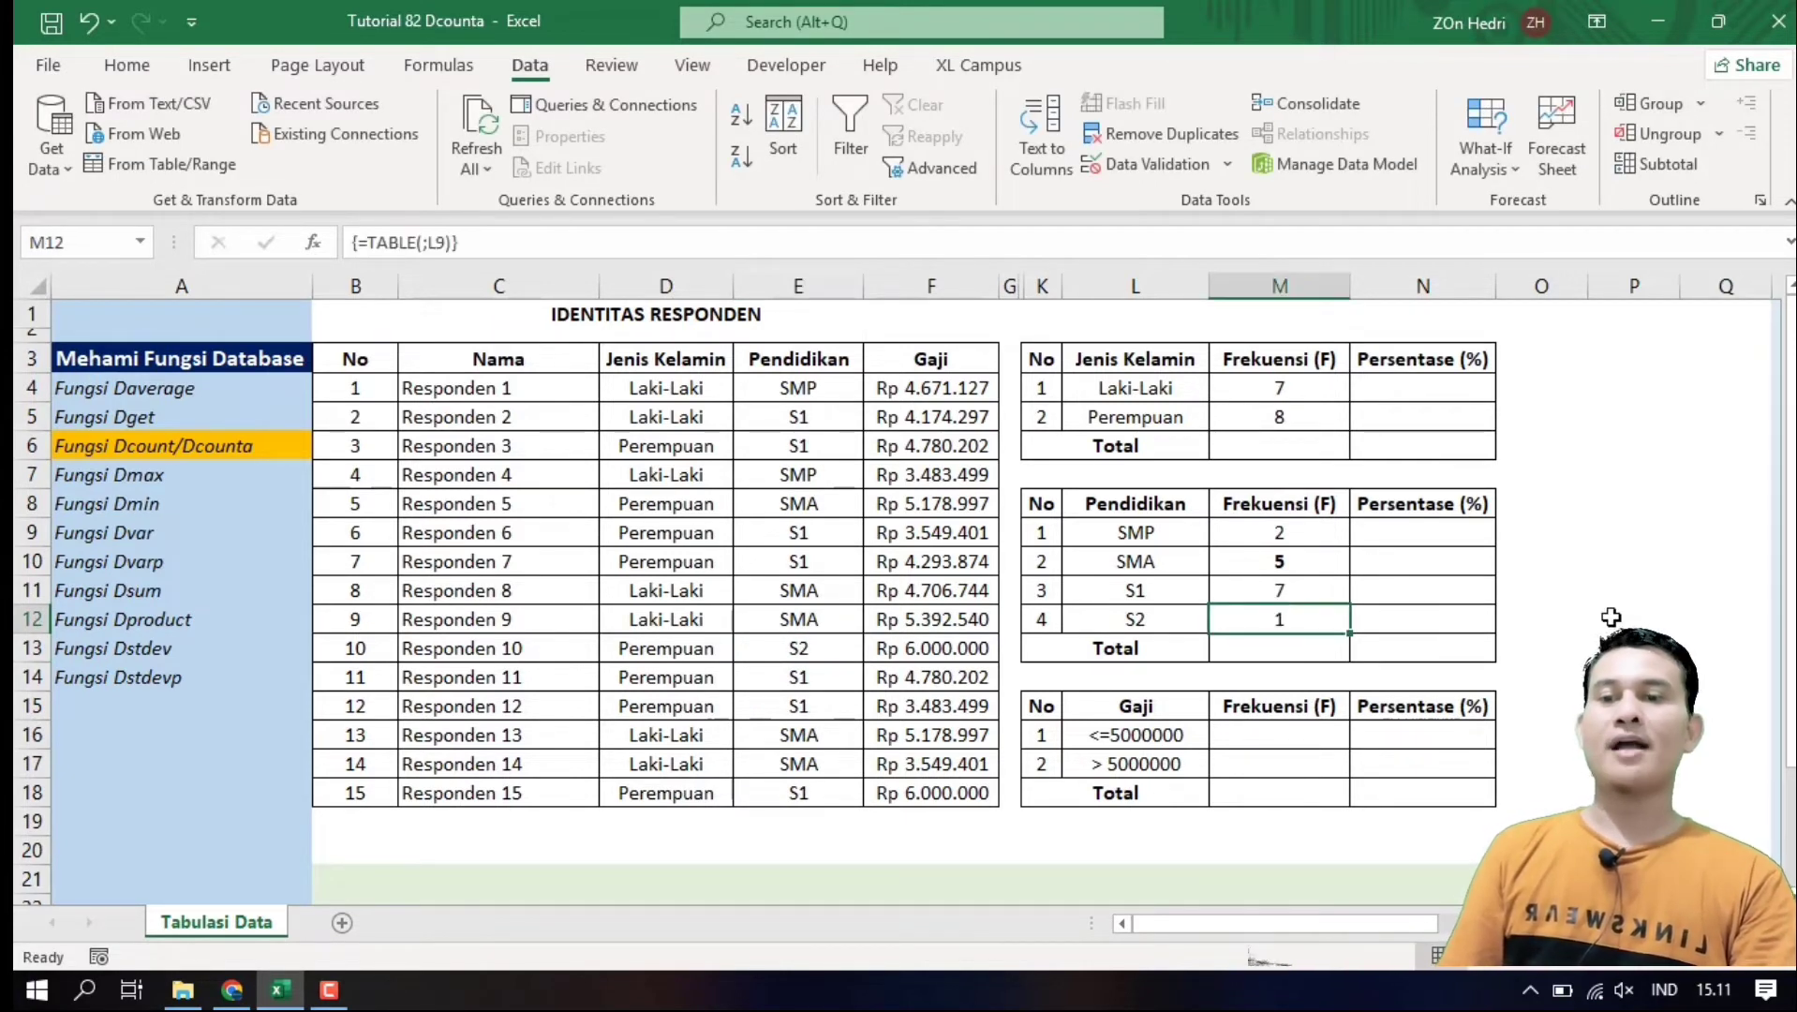
pyautogui.click(1611, 676)
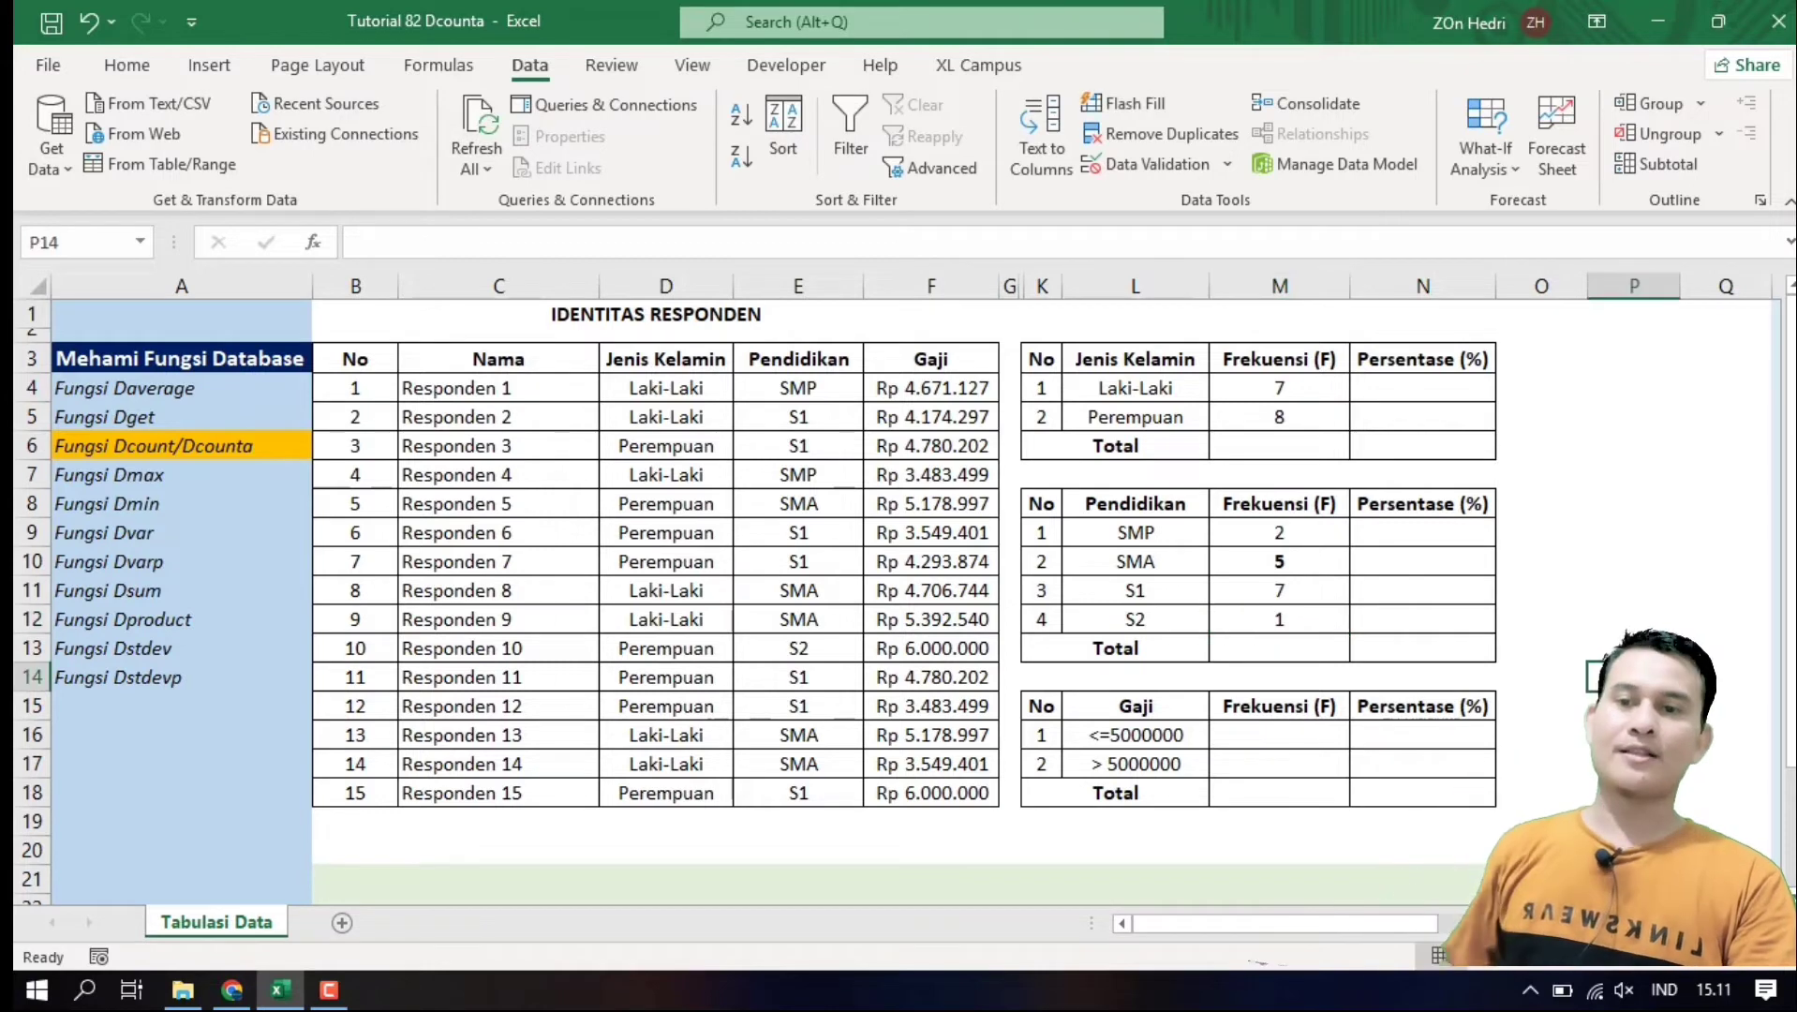
# Total the Jenis Kelamin frequencies in M6 with AutoSum
pyautogui.click(1264, 449)
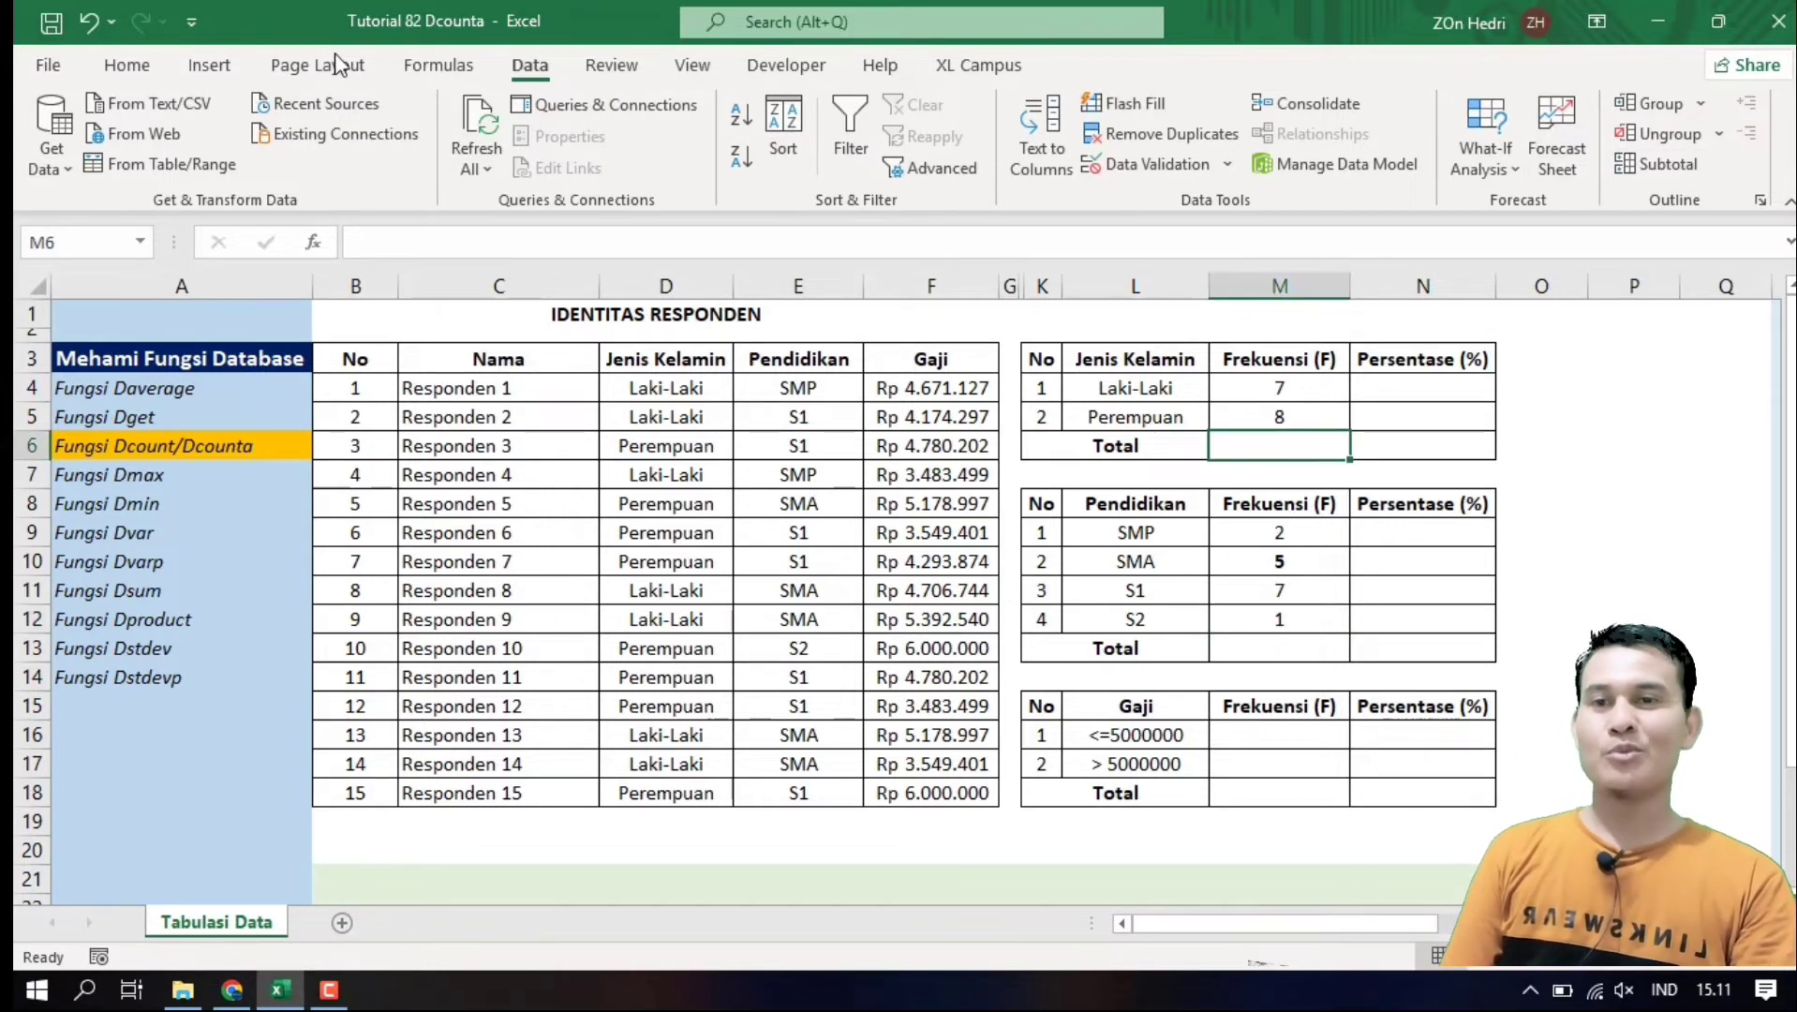
pyautogui.click(128, 67)
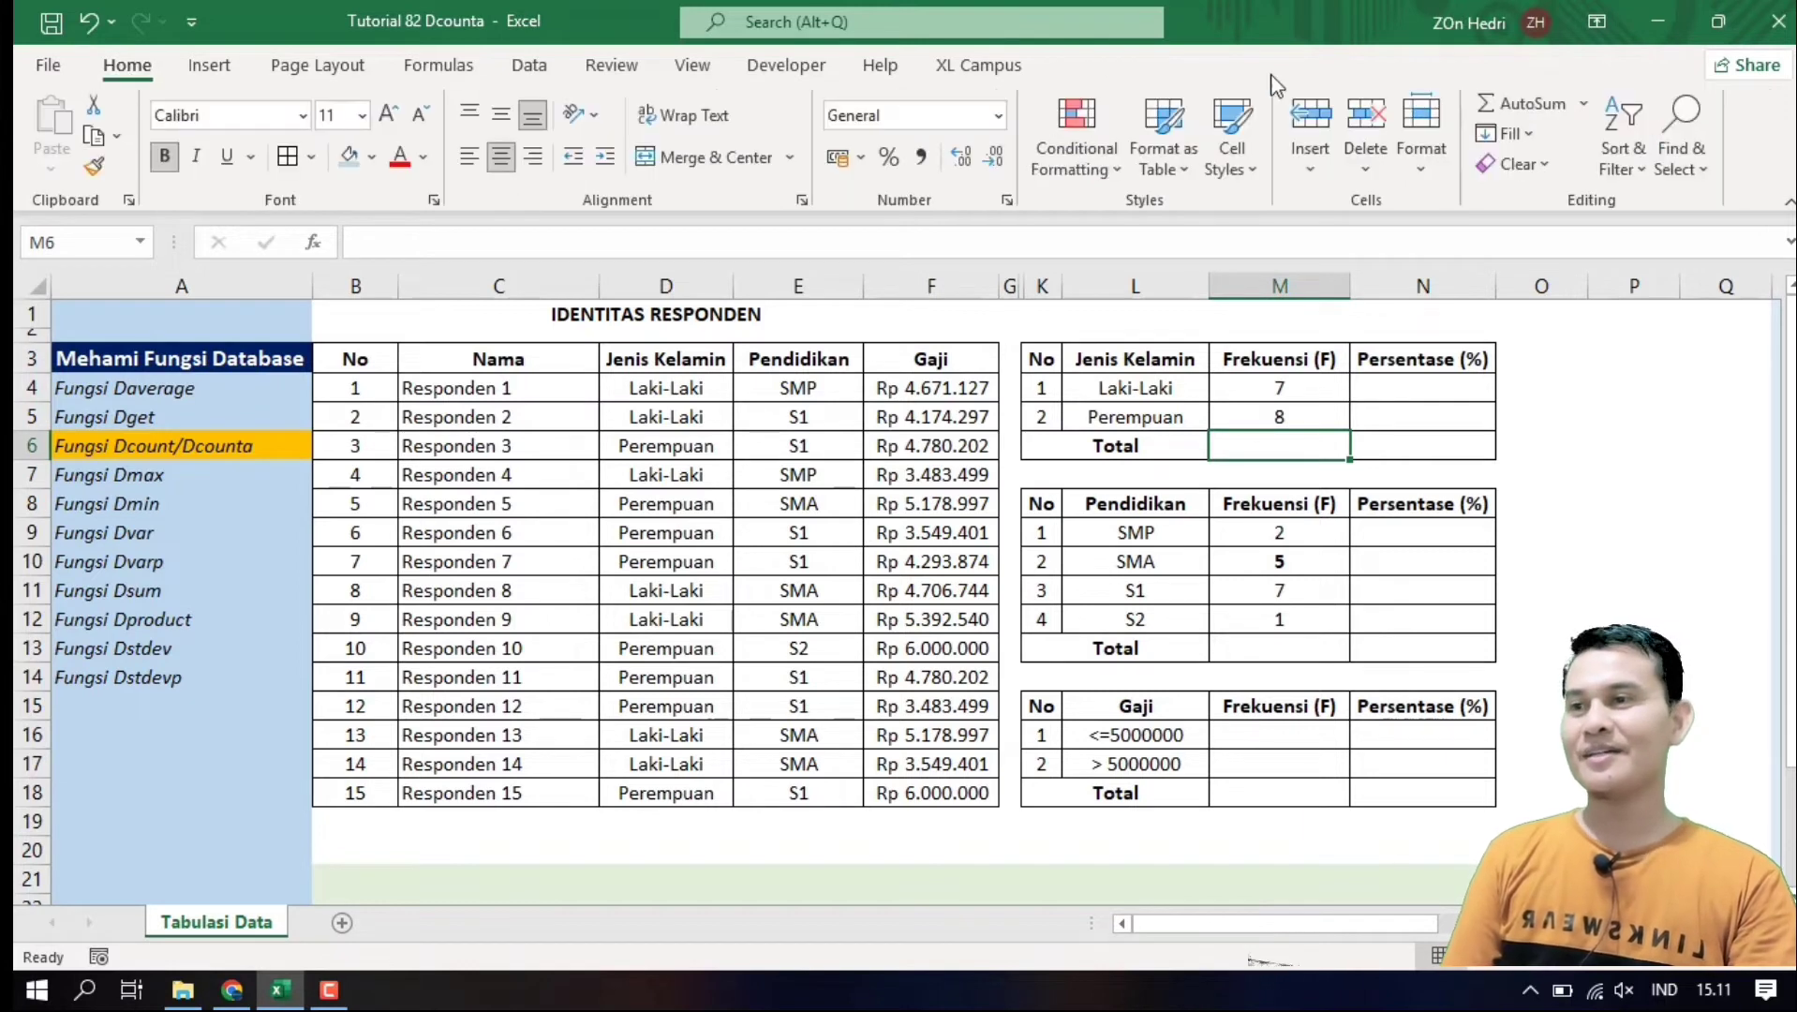
pyautogui.click(1584, 103)
pyautogui.press('Escape')
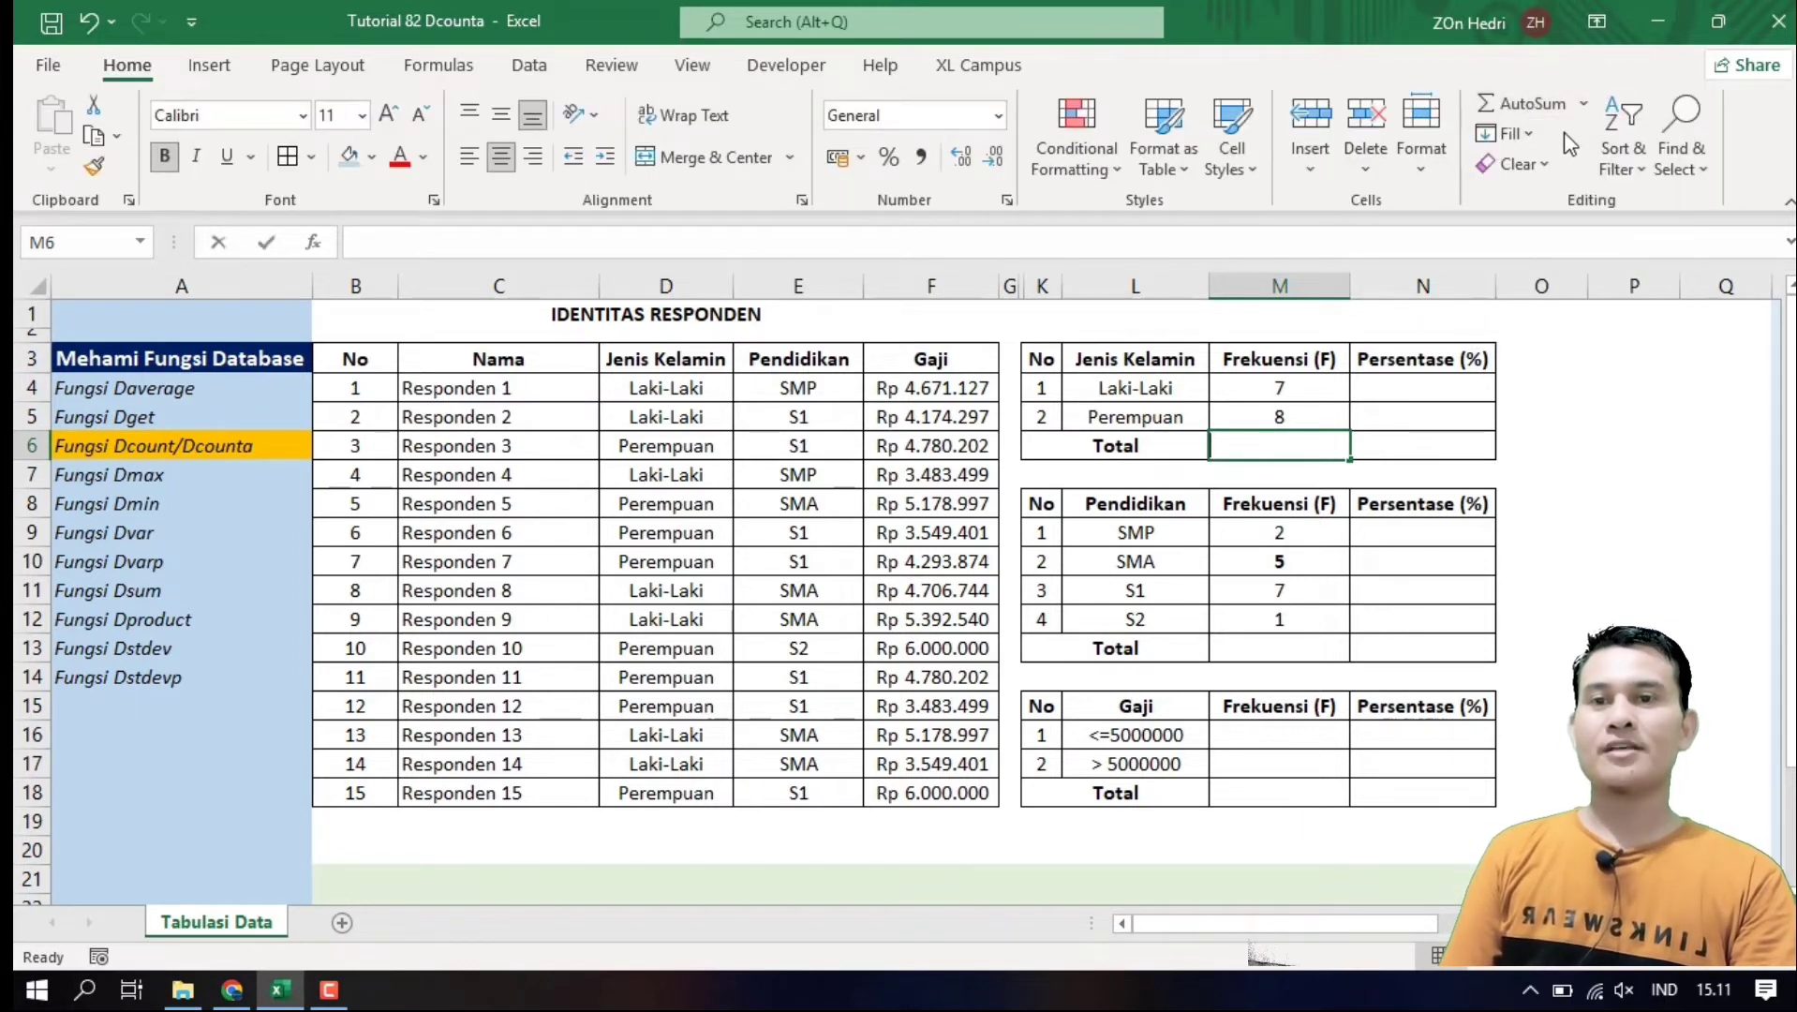
pyautogui.hotkey('alt', '=')
pyautogui.press('Return')
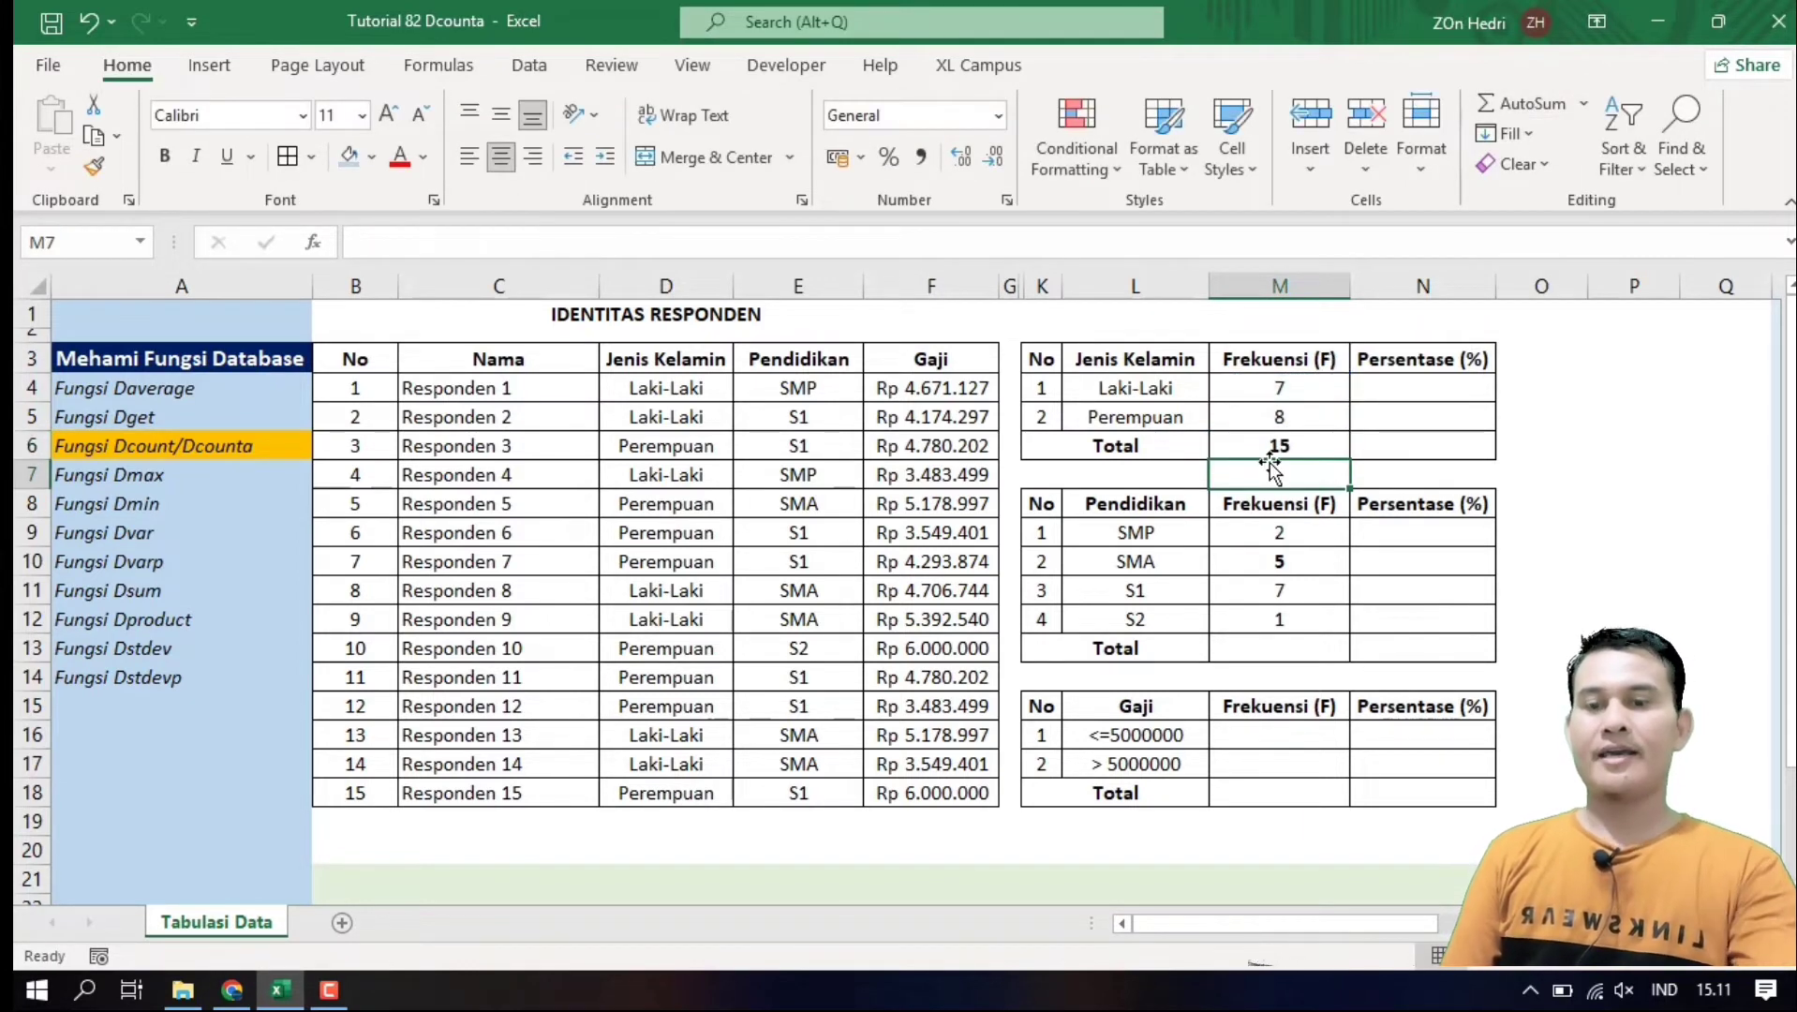
# Enter the formula =M4/15 in N4 to calculate the Laki-Laki percentage
pyautogui.click(1382, 399)
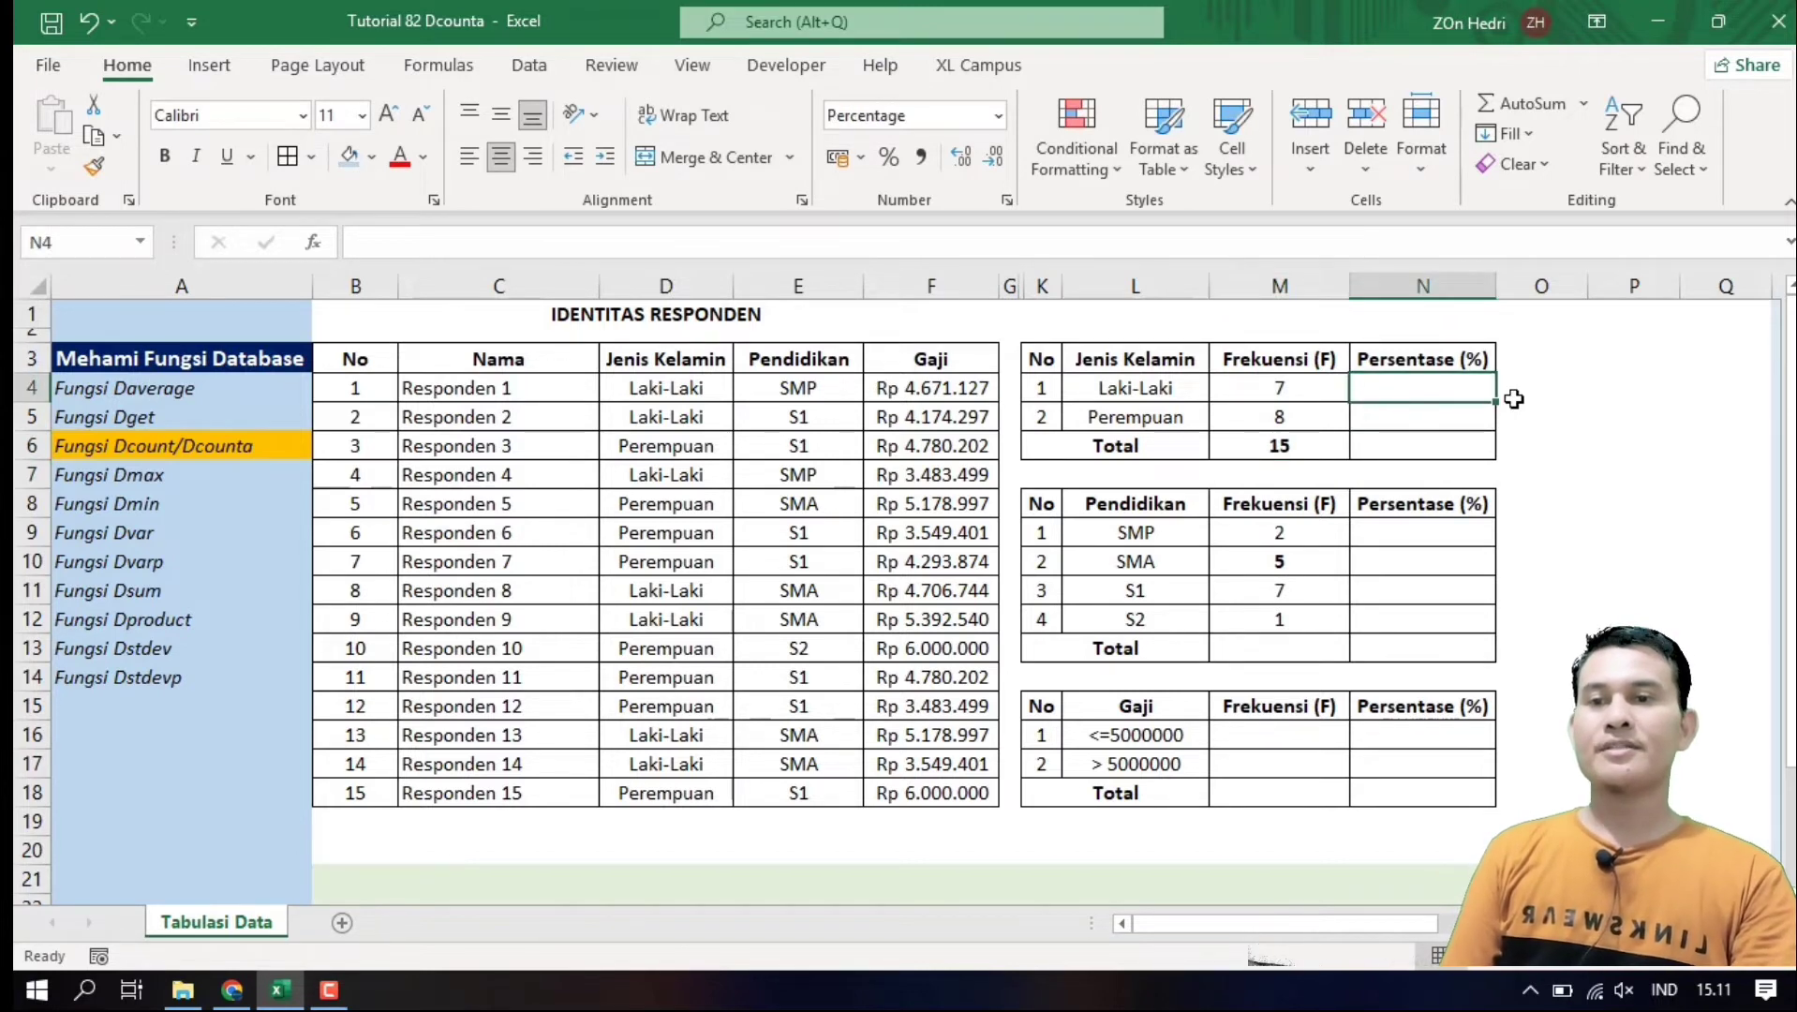
pyautogui.write('=')
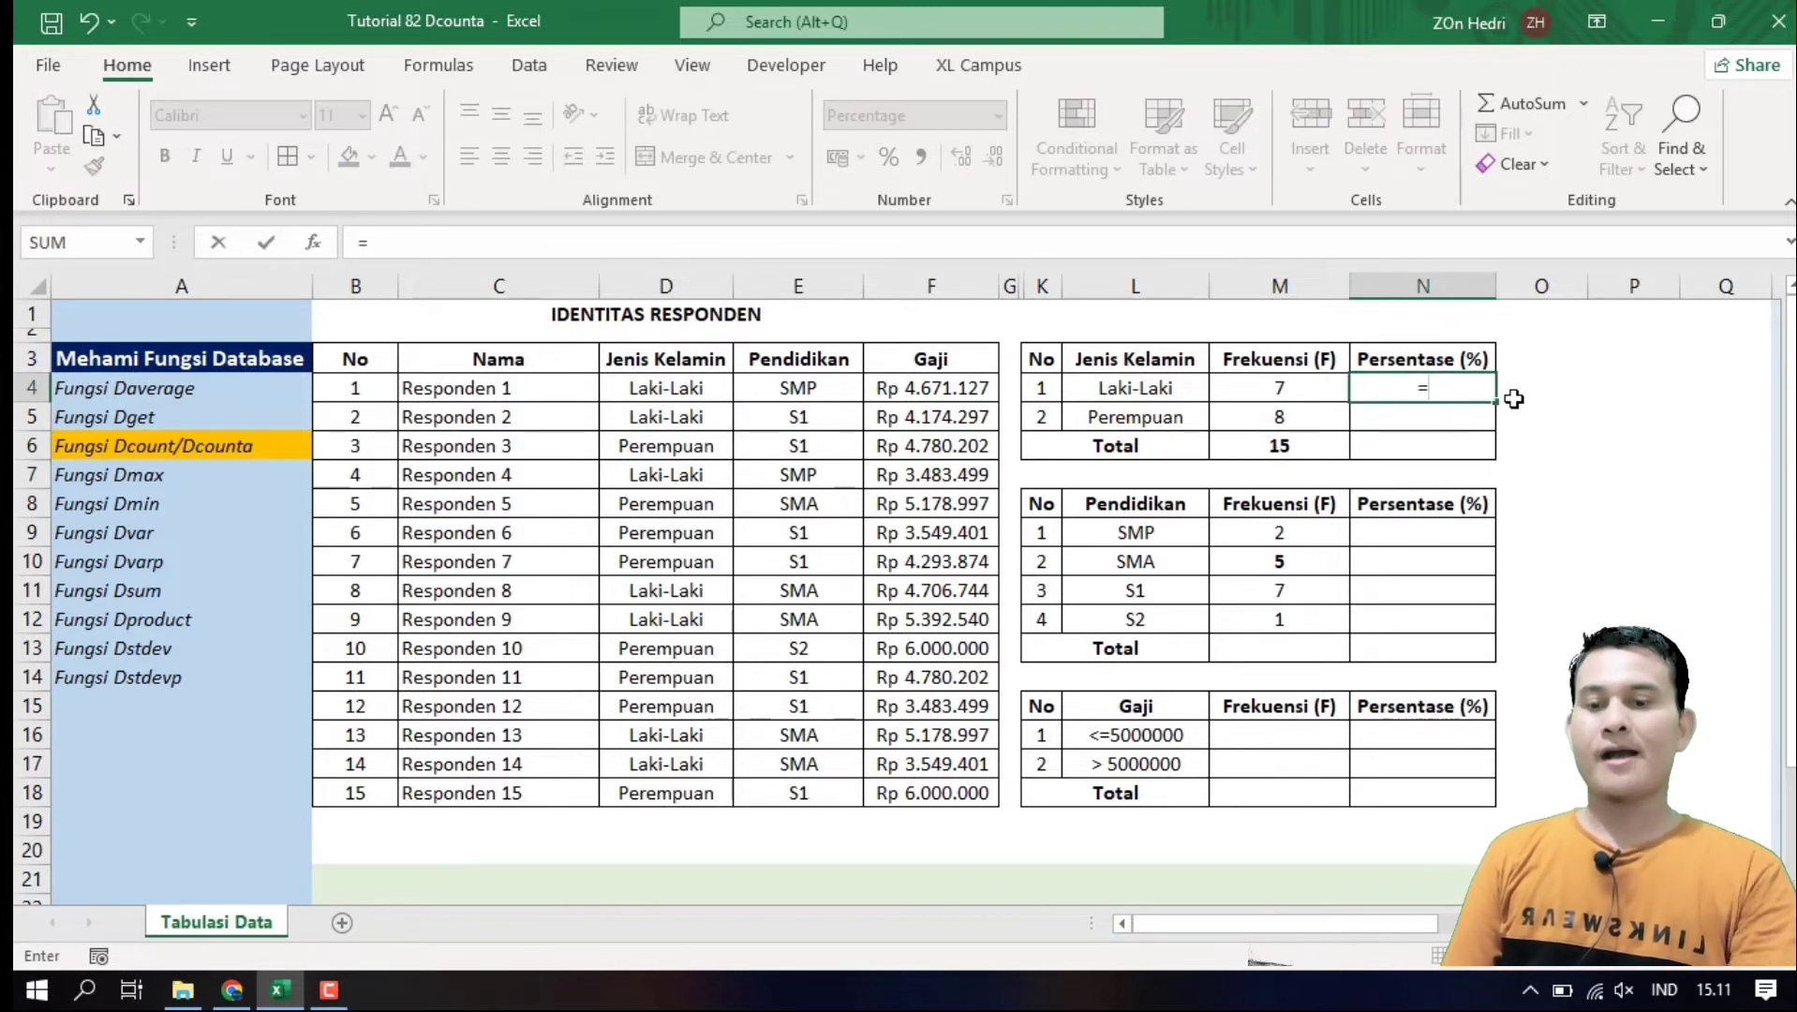
pyautogui.click(1242, 384)
pyautogui.write('/15')
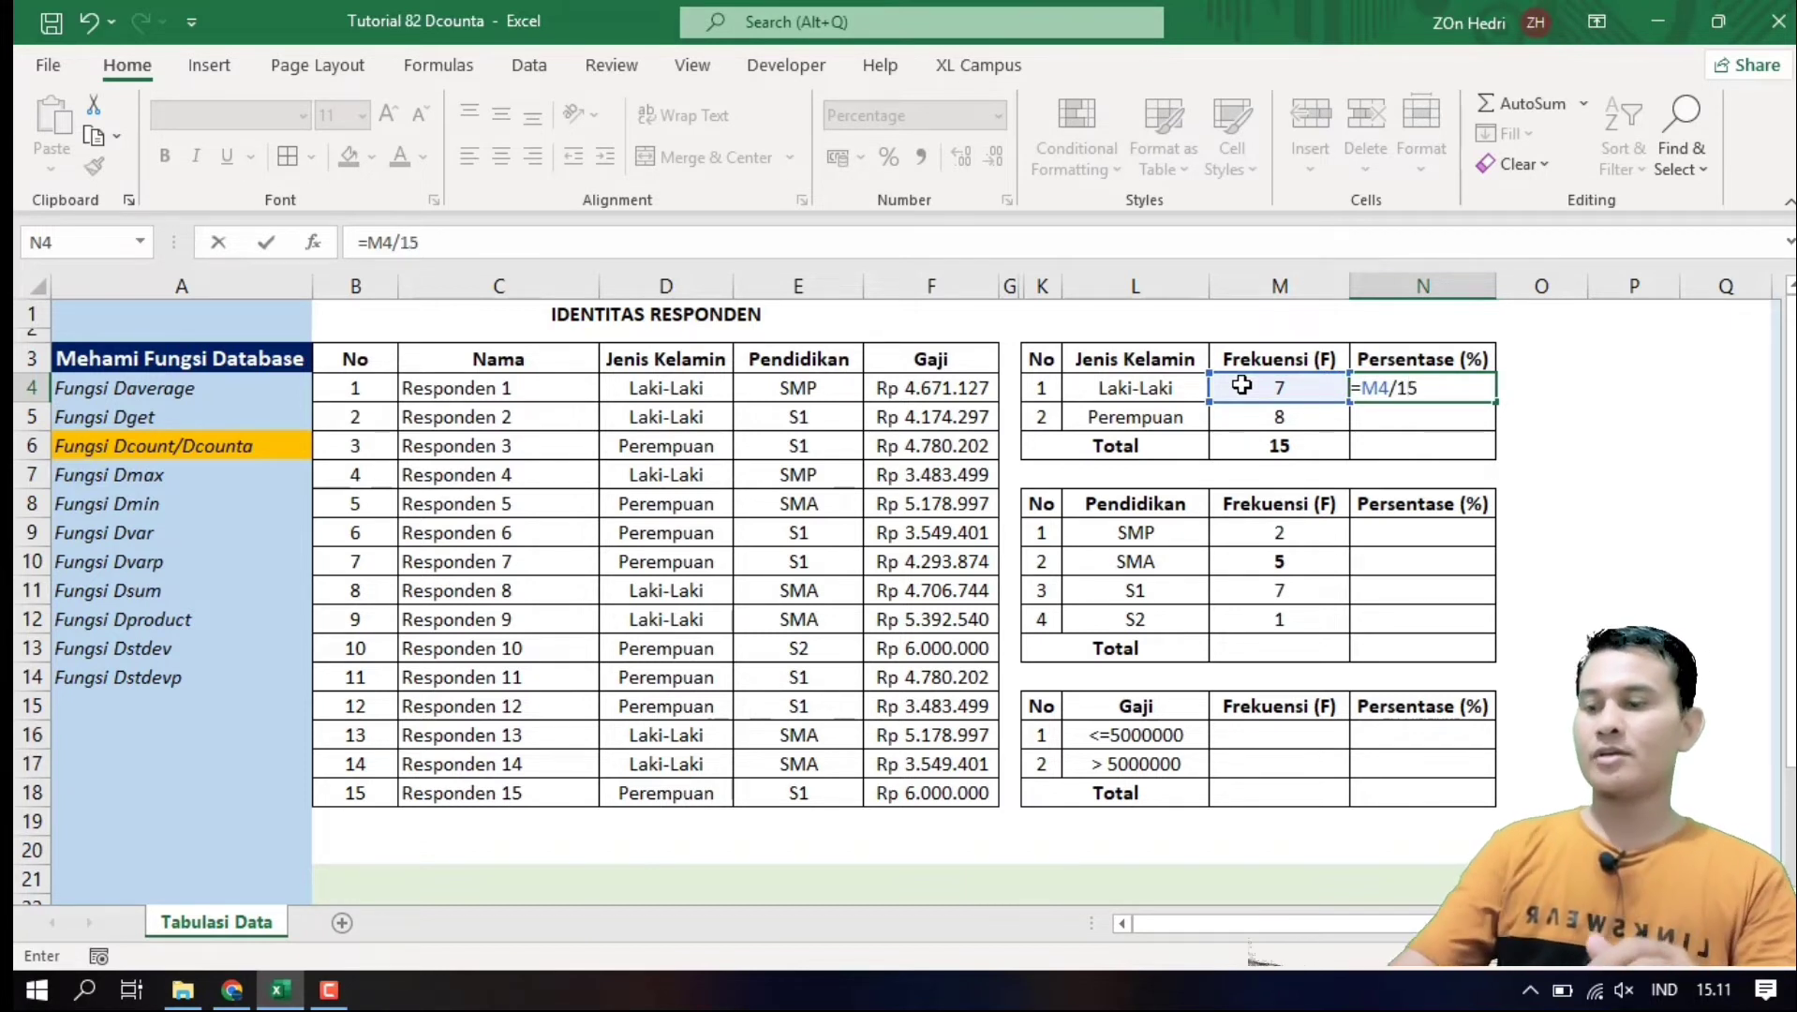
pyautogui.press('Return')
# Fill the N4 percentage formula down to N5 and apply the Percent style to N4:N5
pyautogui.click(1468, 397)
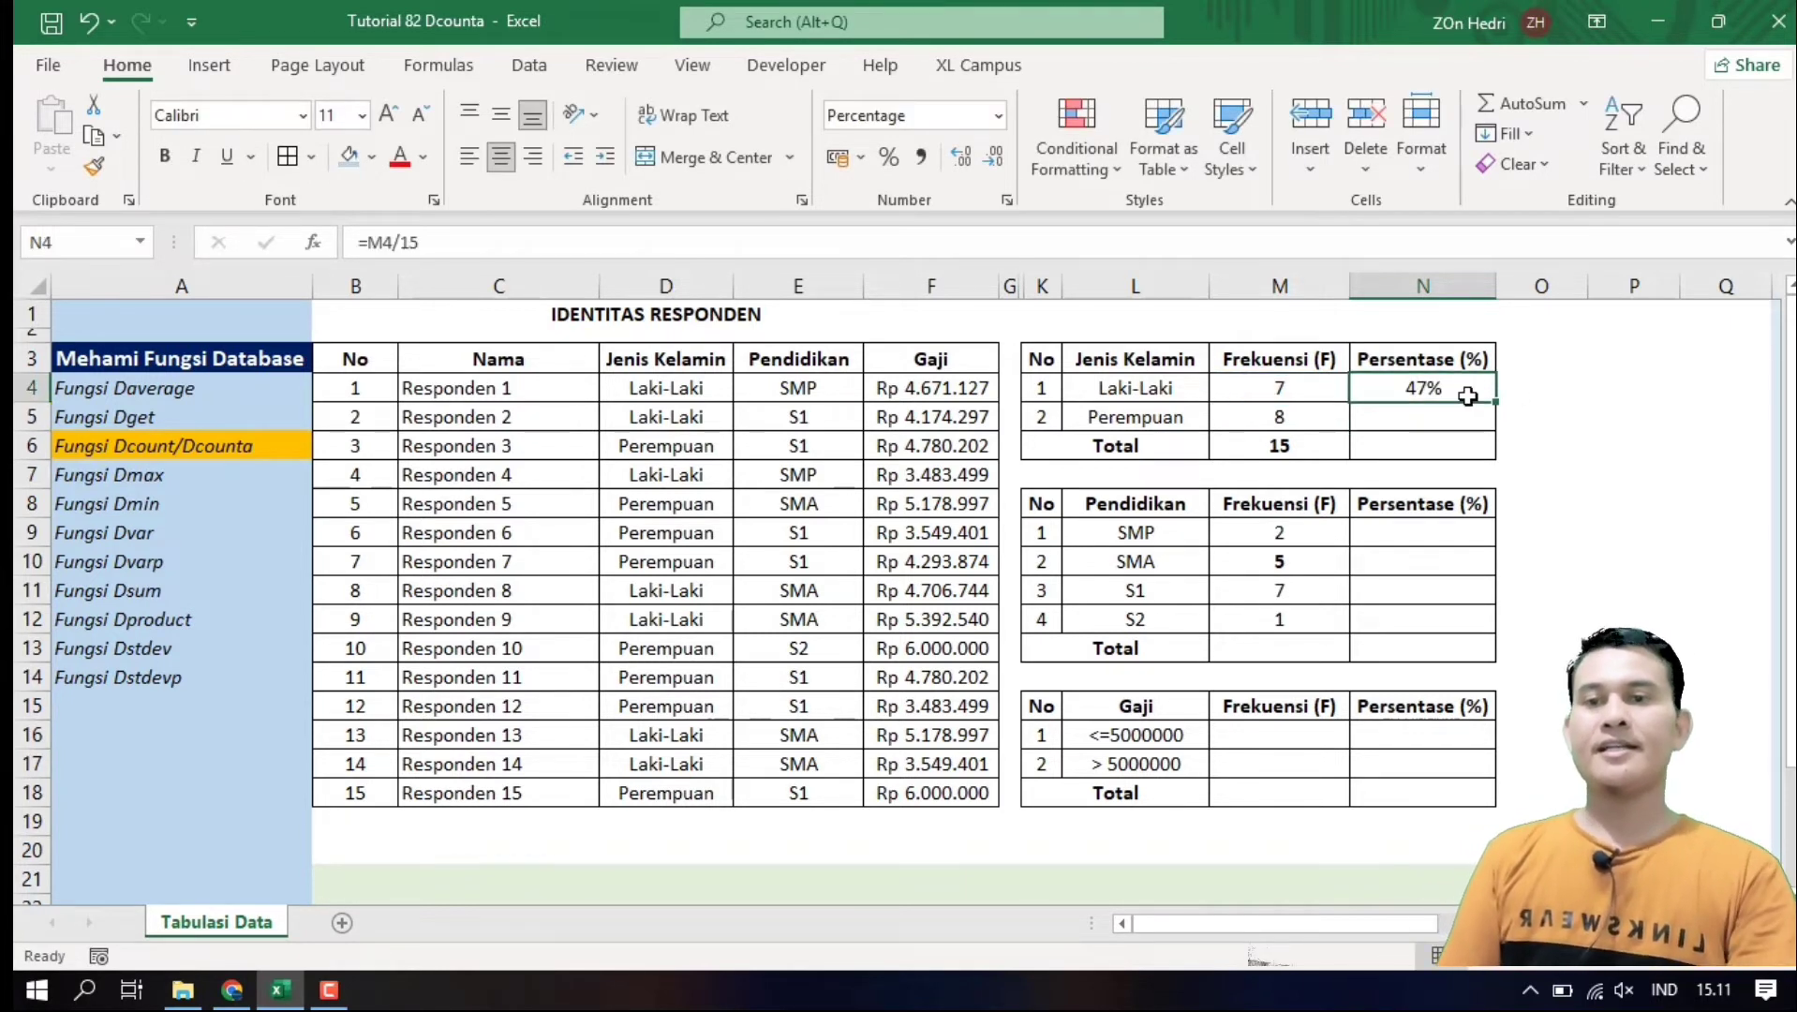
pyautogui.moveTo(1497, 408); pyautogui.dragTo(1419, 417)
pyautogui.click(1438, 424)
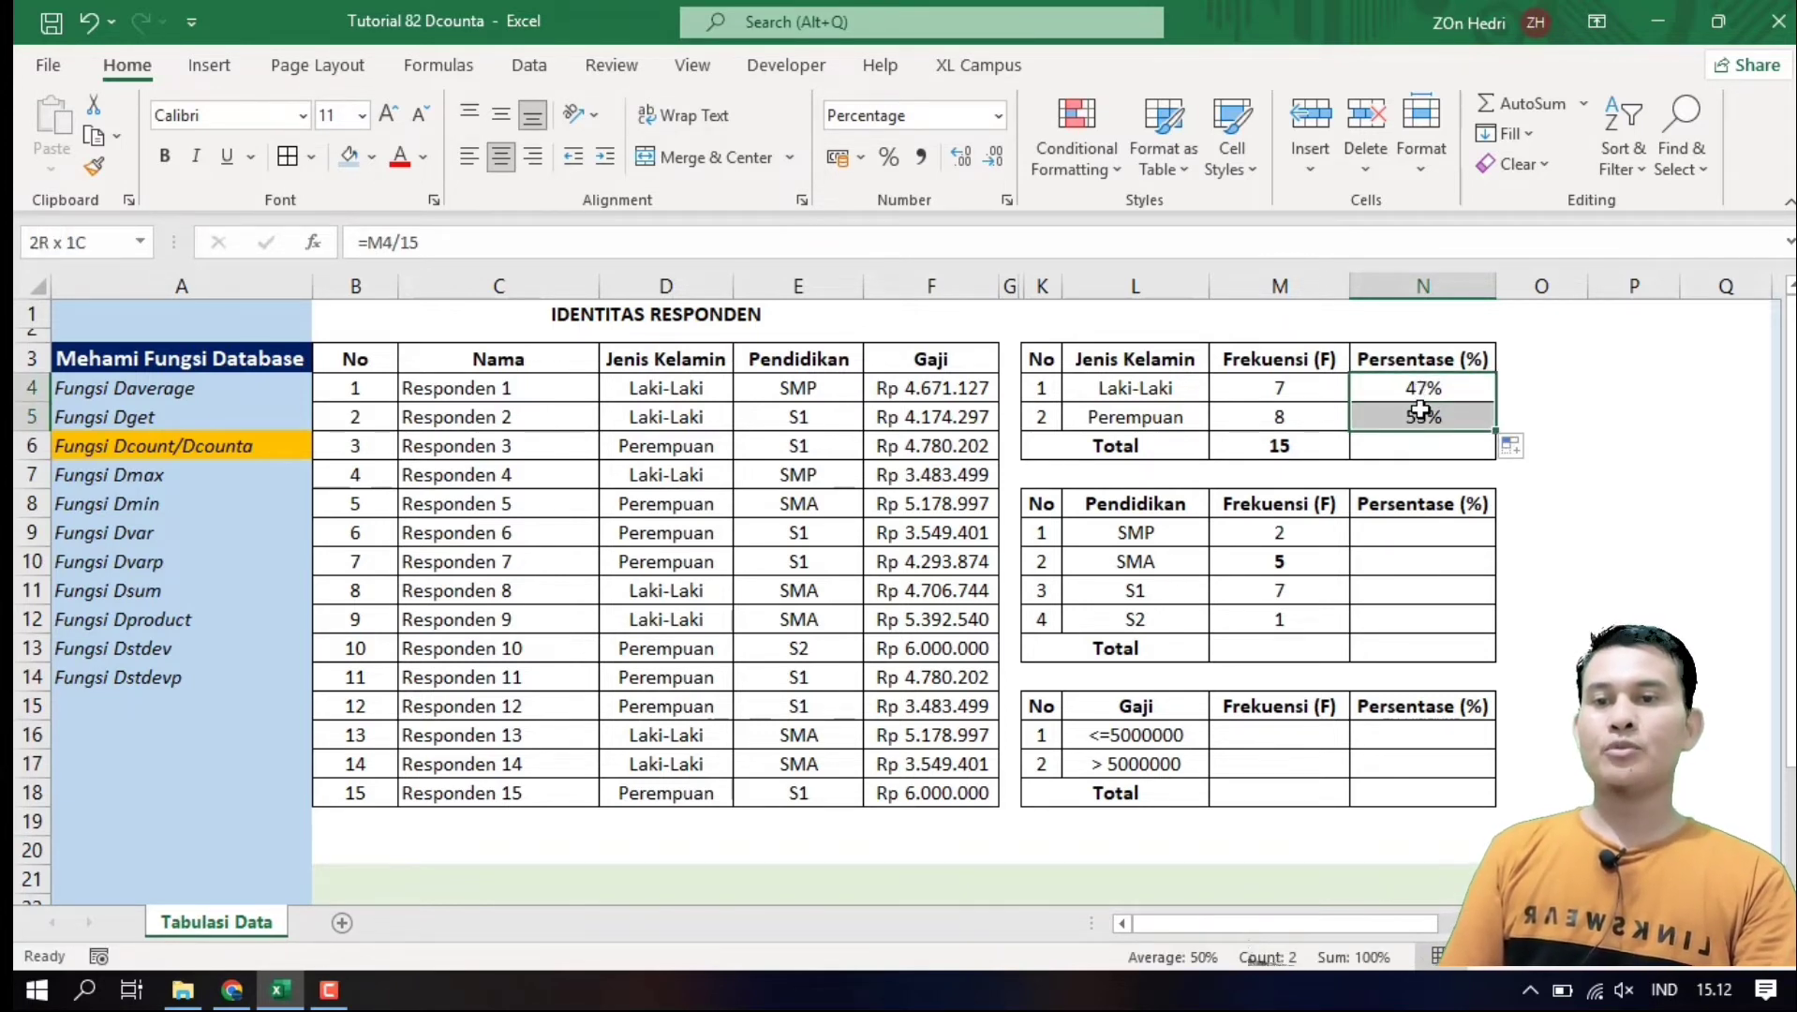
pyautogui.click(891, 159)
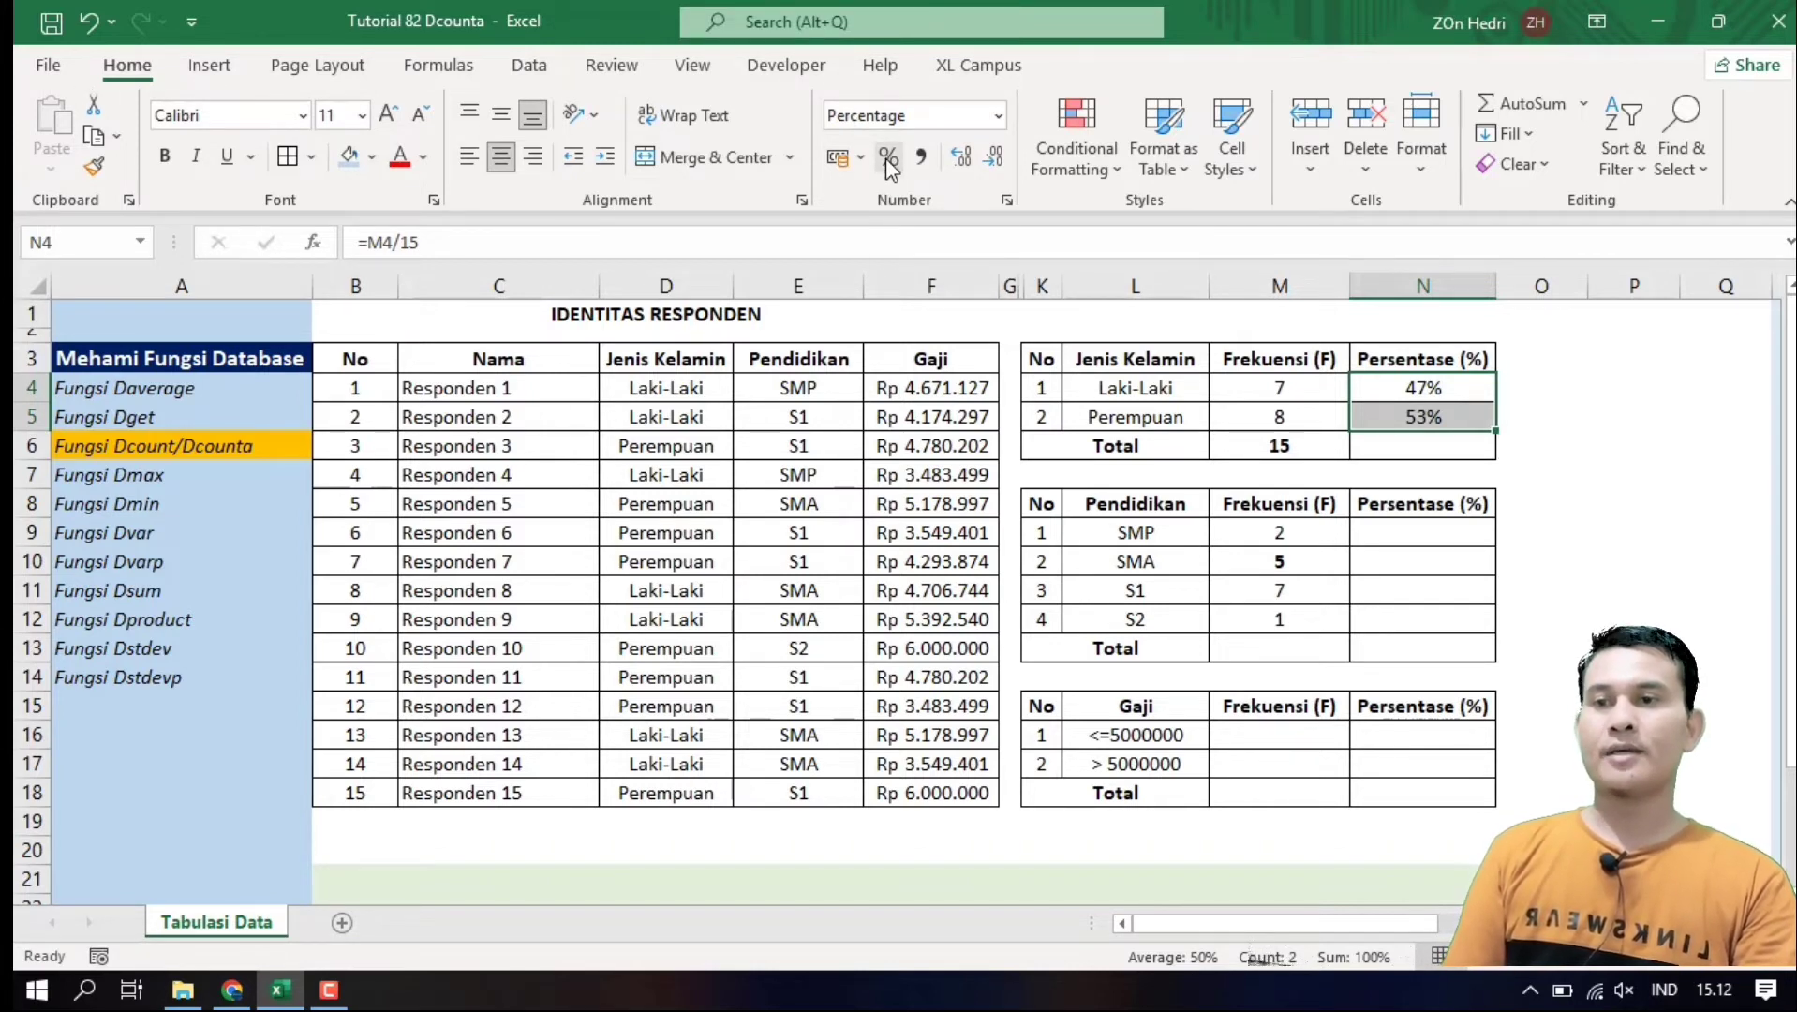
# Fill the Jenis Kelamin total formula from M6 across to N6 and format N6 as a percentage
pyautogui.click(1304, 451)
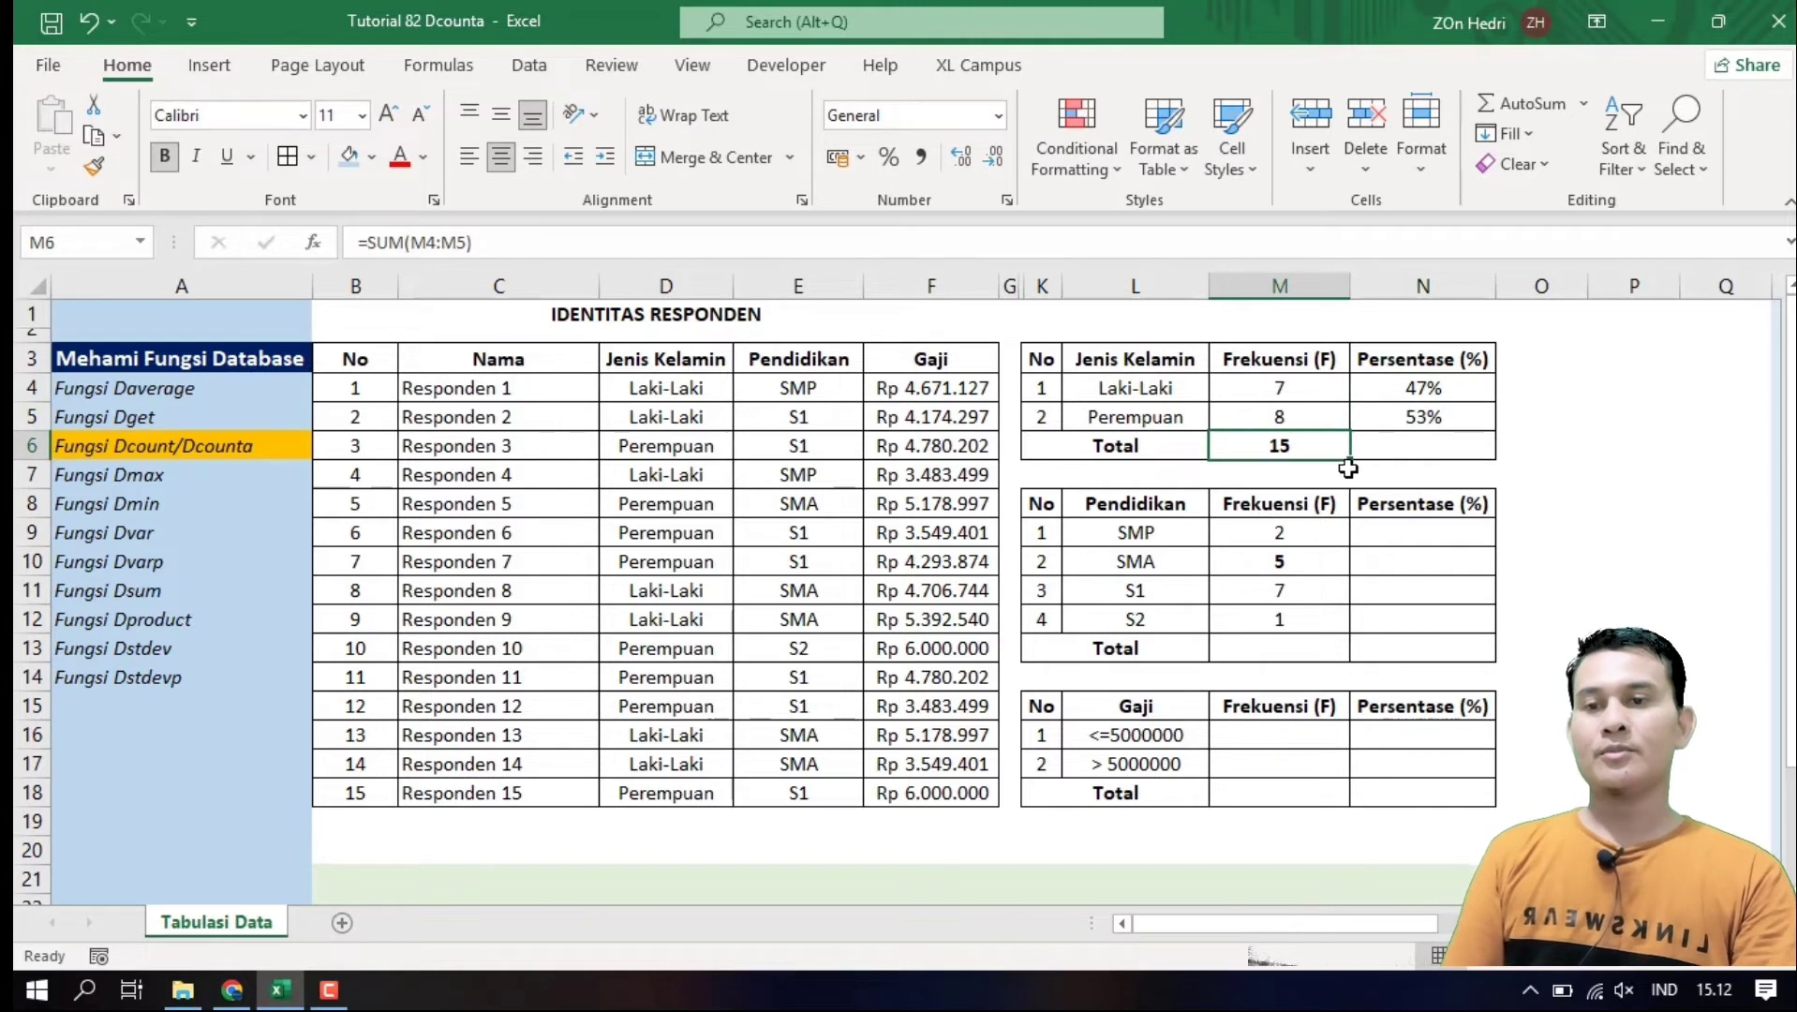
pyautogui.moveTo(1351, 466); pyautogui.dragTo(1464, 461)
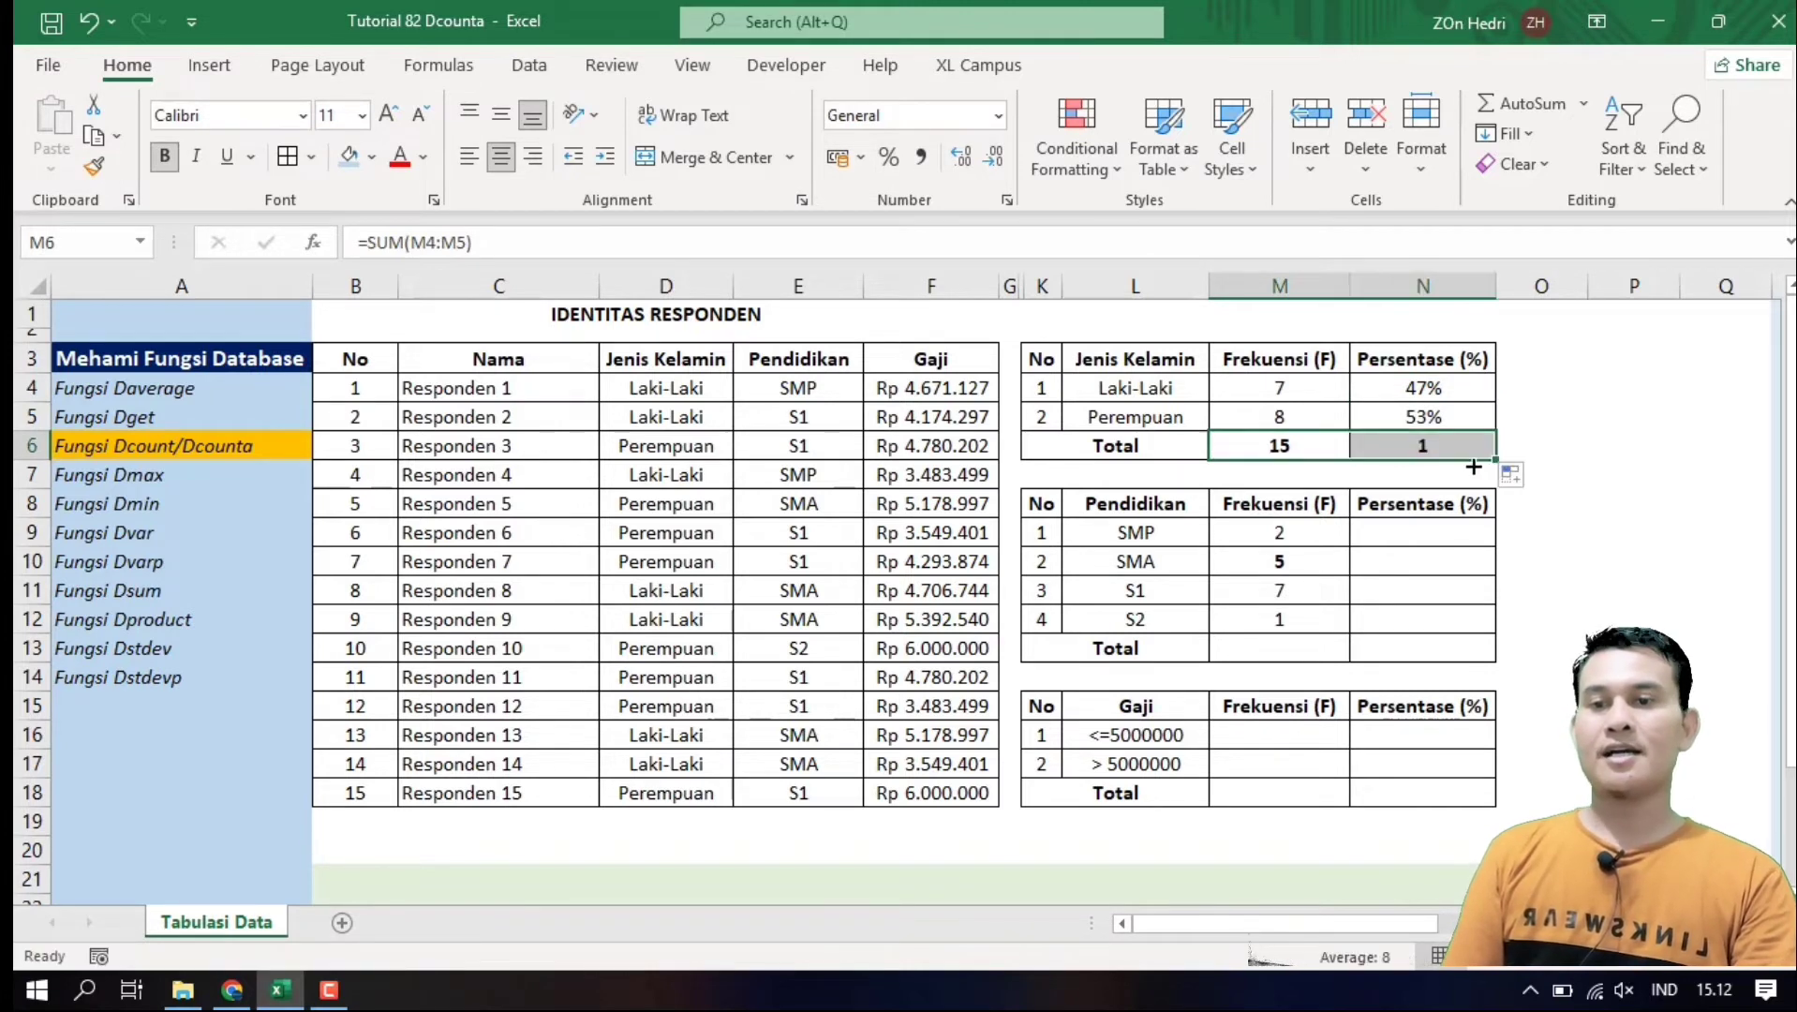
pyautogui.click(1600, 539)
pyautogui.click(1419, 442)
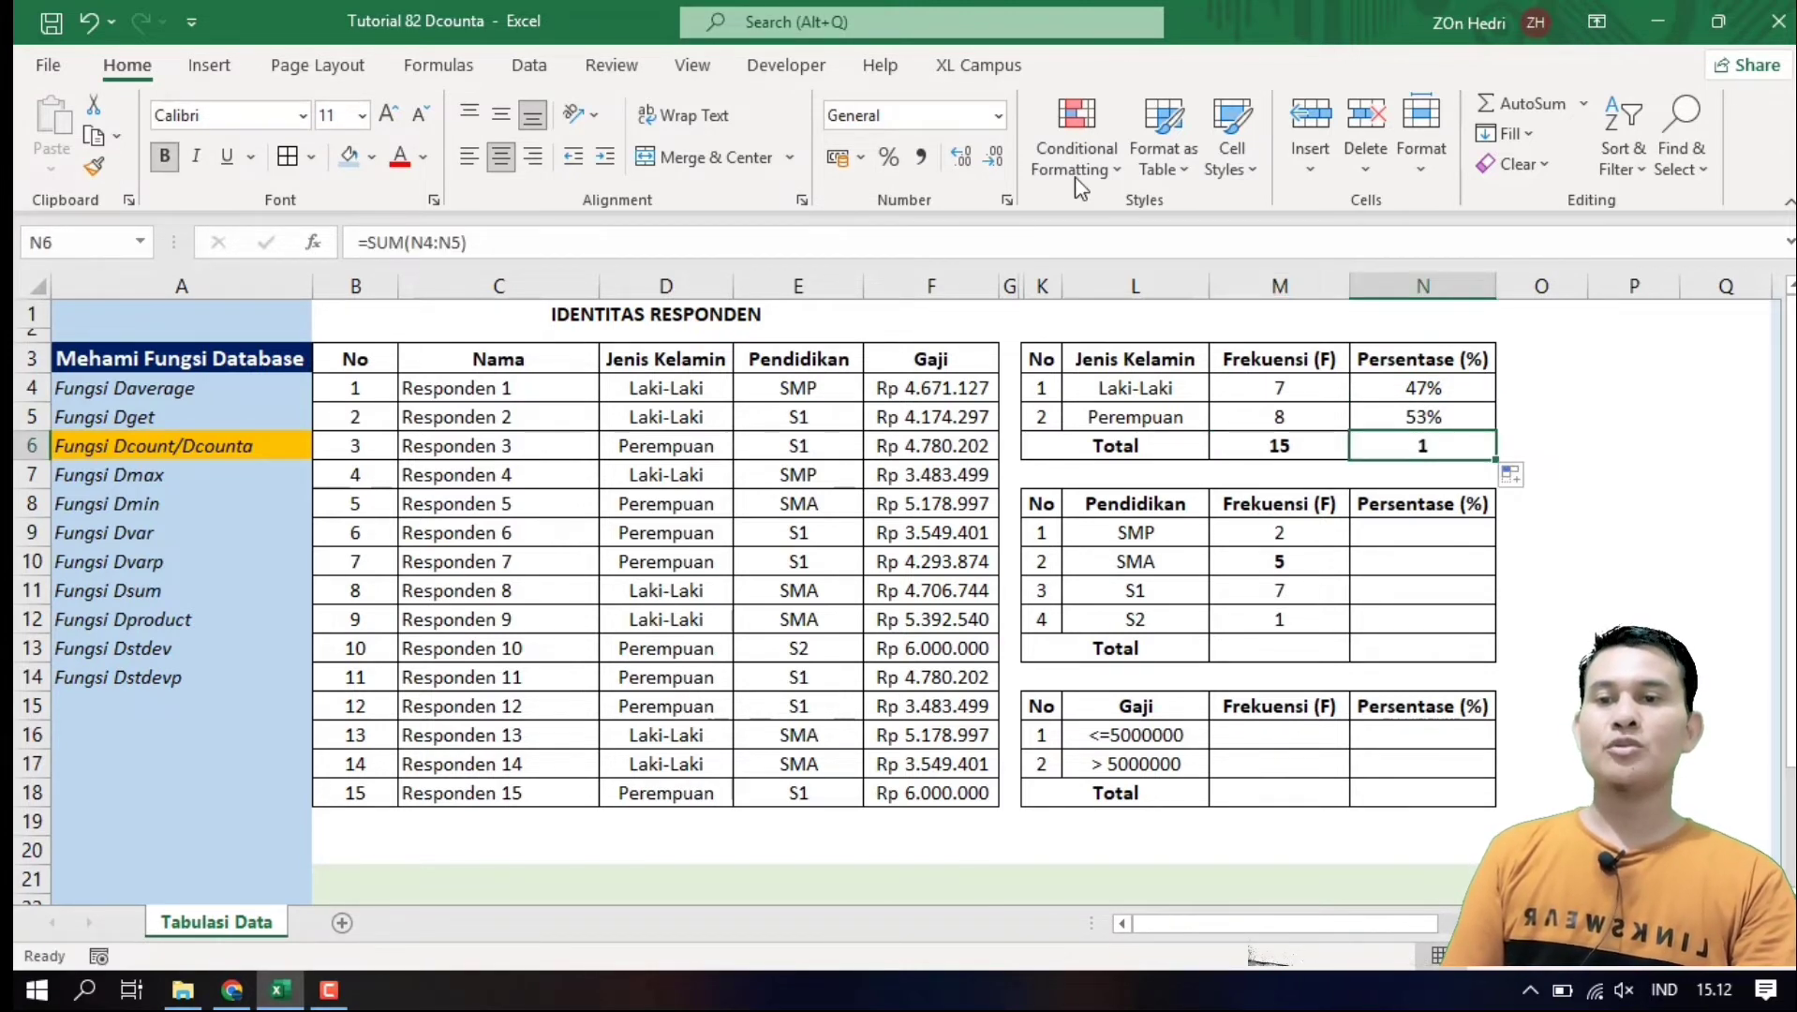
pyautogui.click(889, 158)
pyautogui.click(1608, 538)
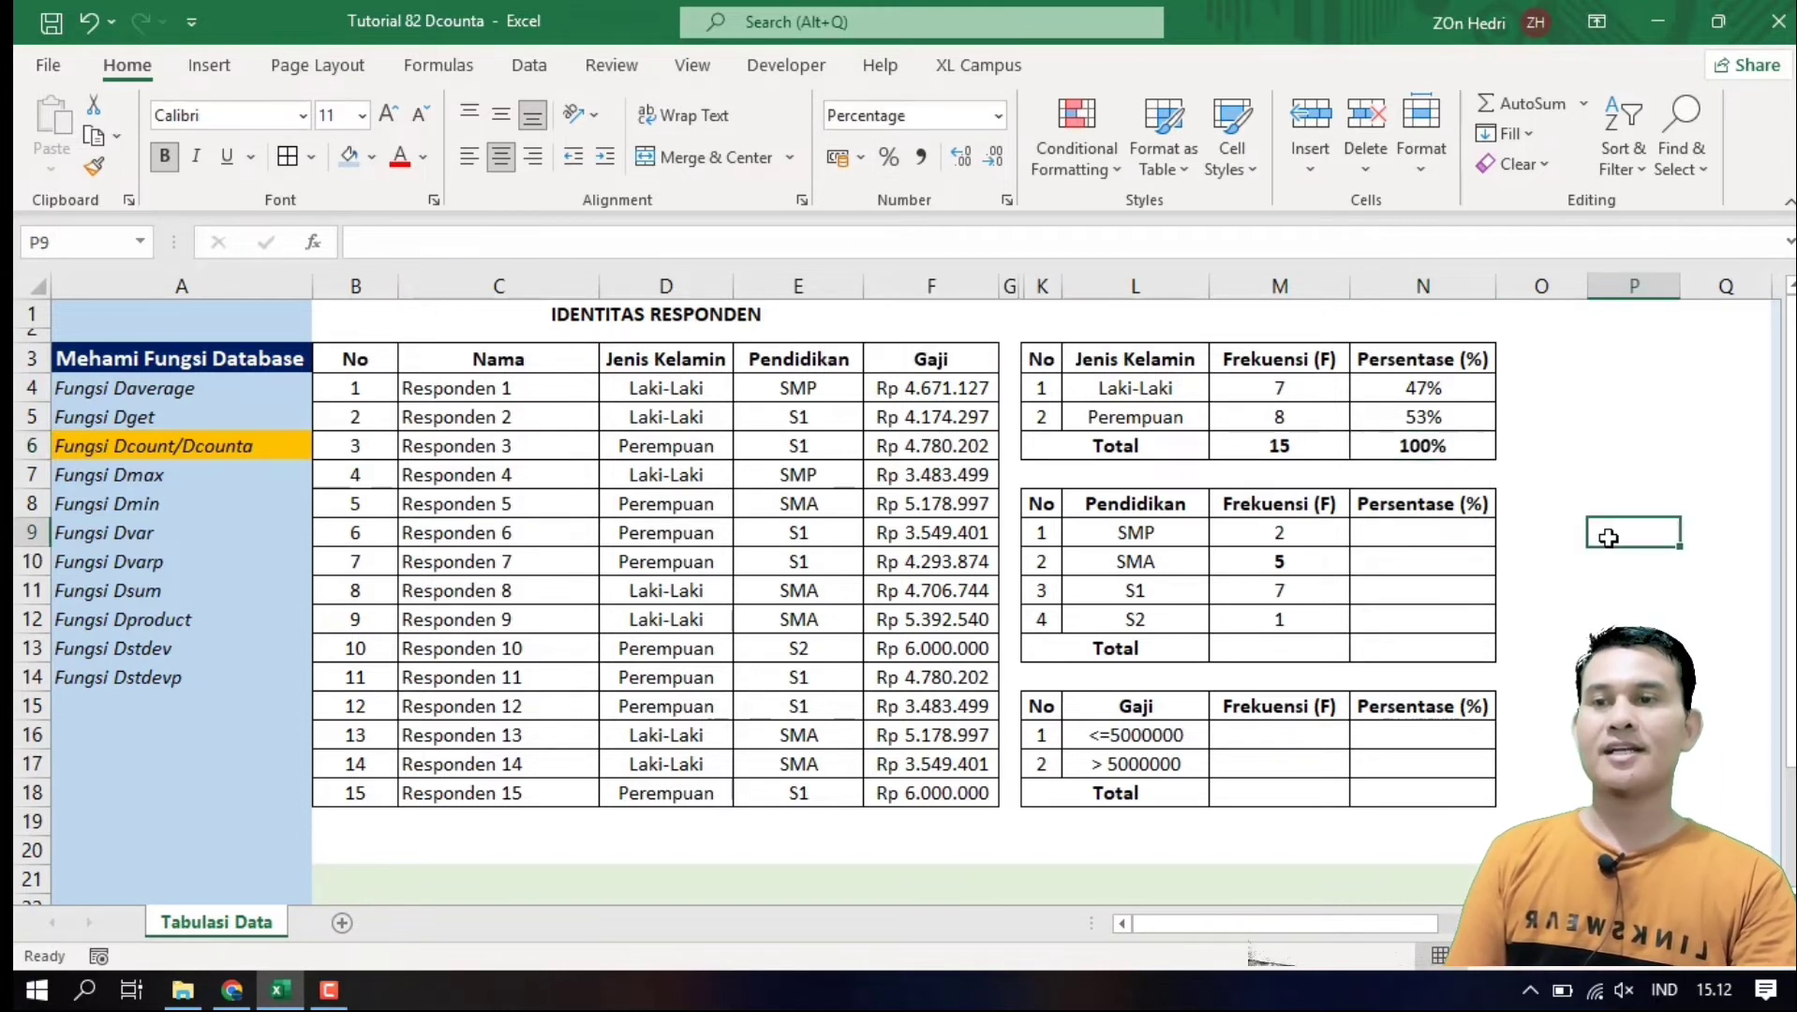
pyautogui.press('Down')
pyautogui.press('Down')
pyautogui.press('Down')
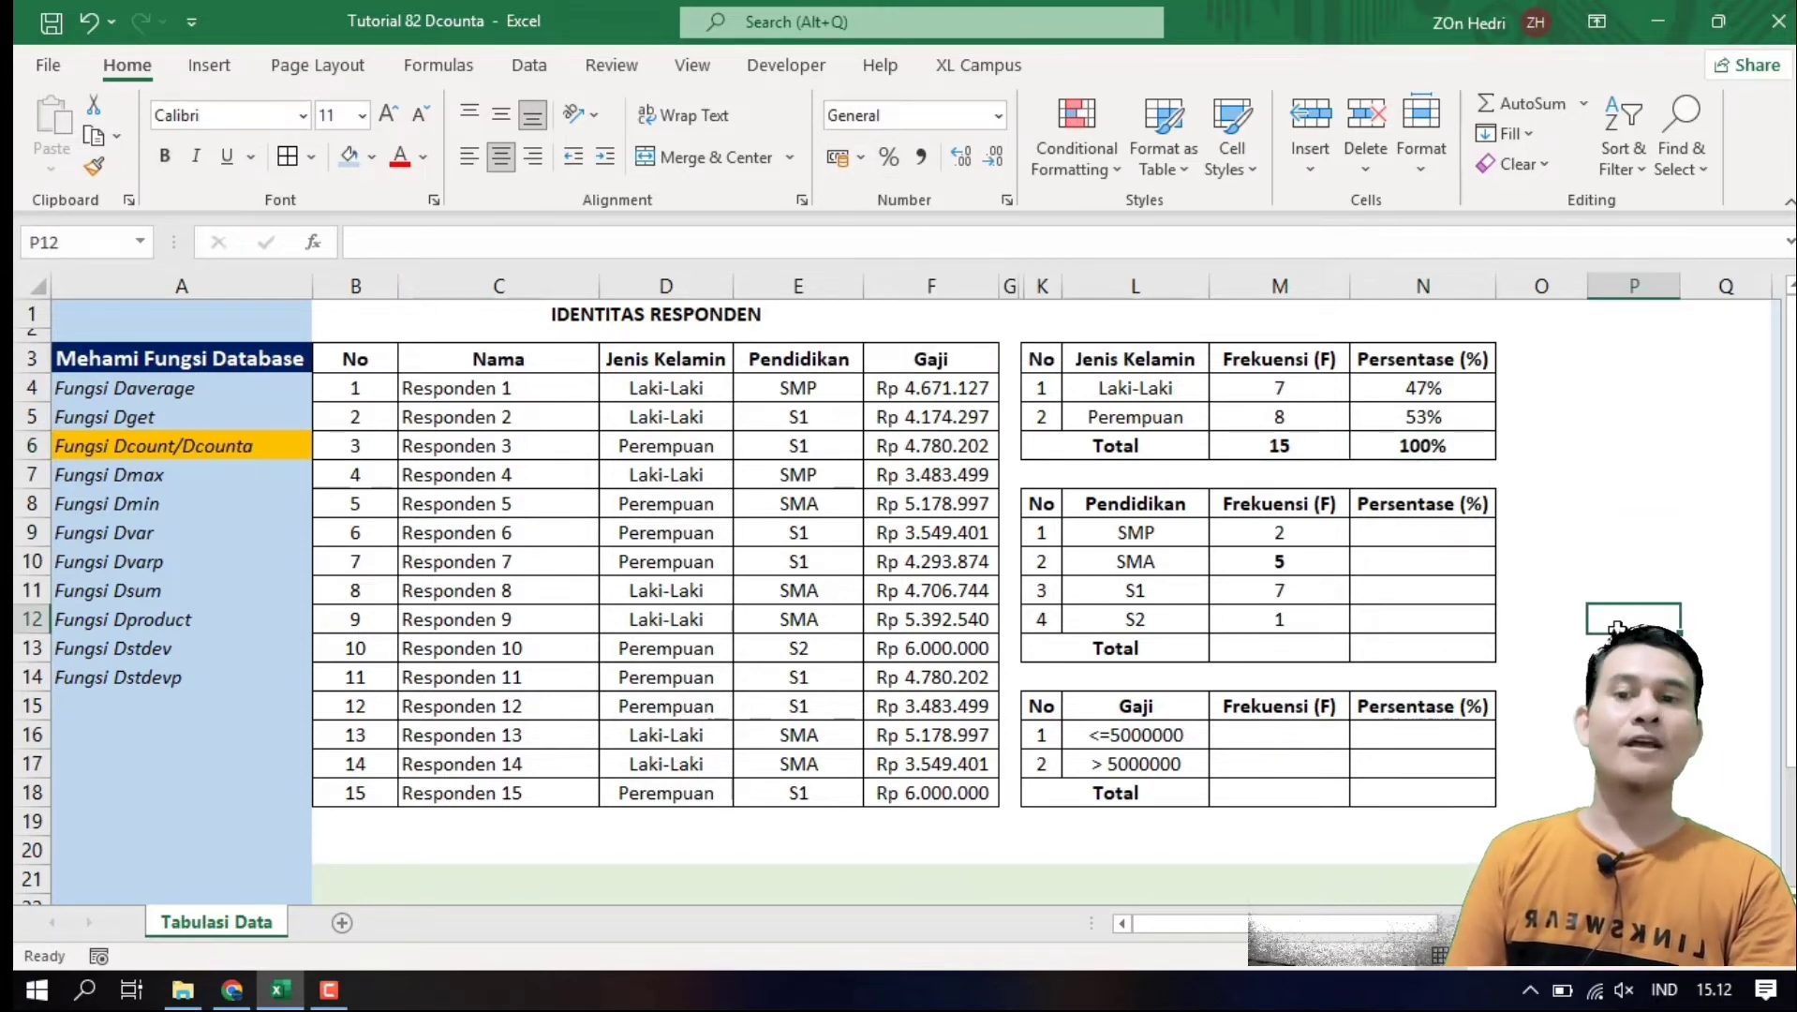
# Copy the percentage formula from N4 to N9 and fill it down through N12 for all Pendidikan levels
pyautogui.click(1398, 534)
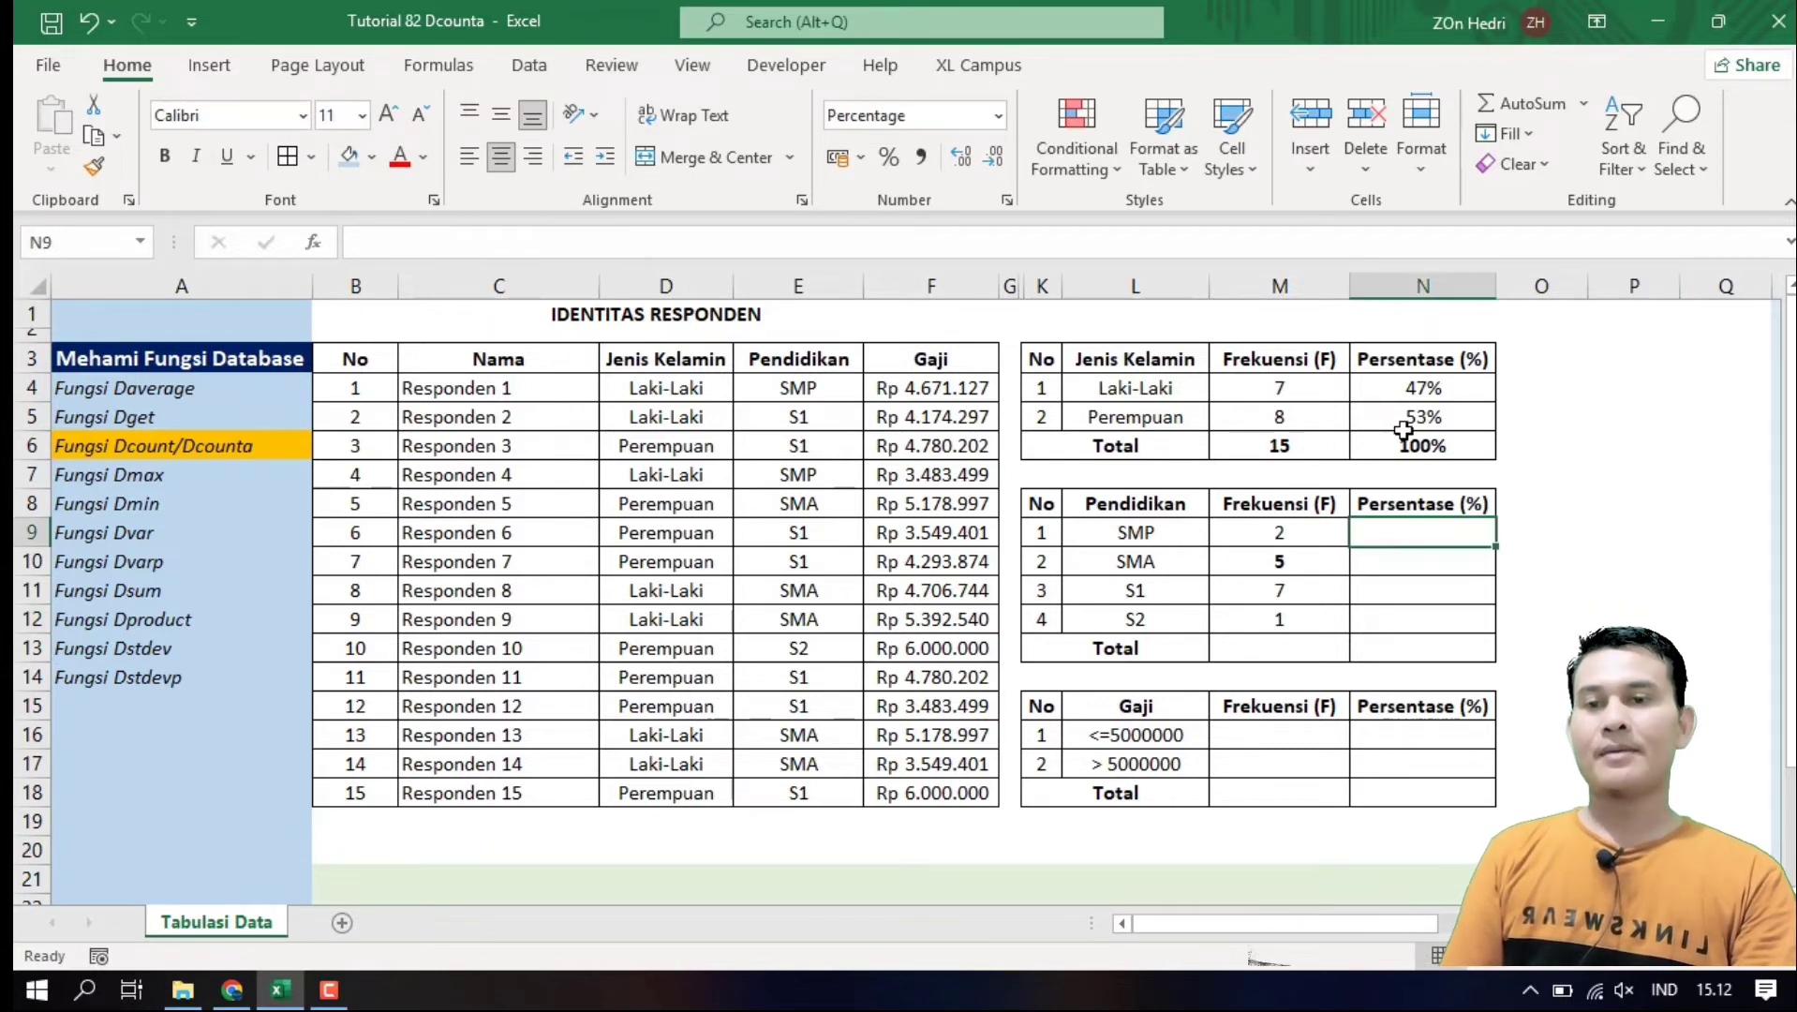
pyautogui.click(1410, 387)
pyautogui.hotkey('ctrl', 'c')
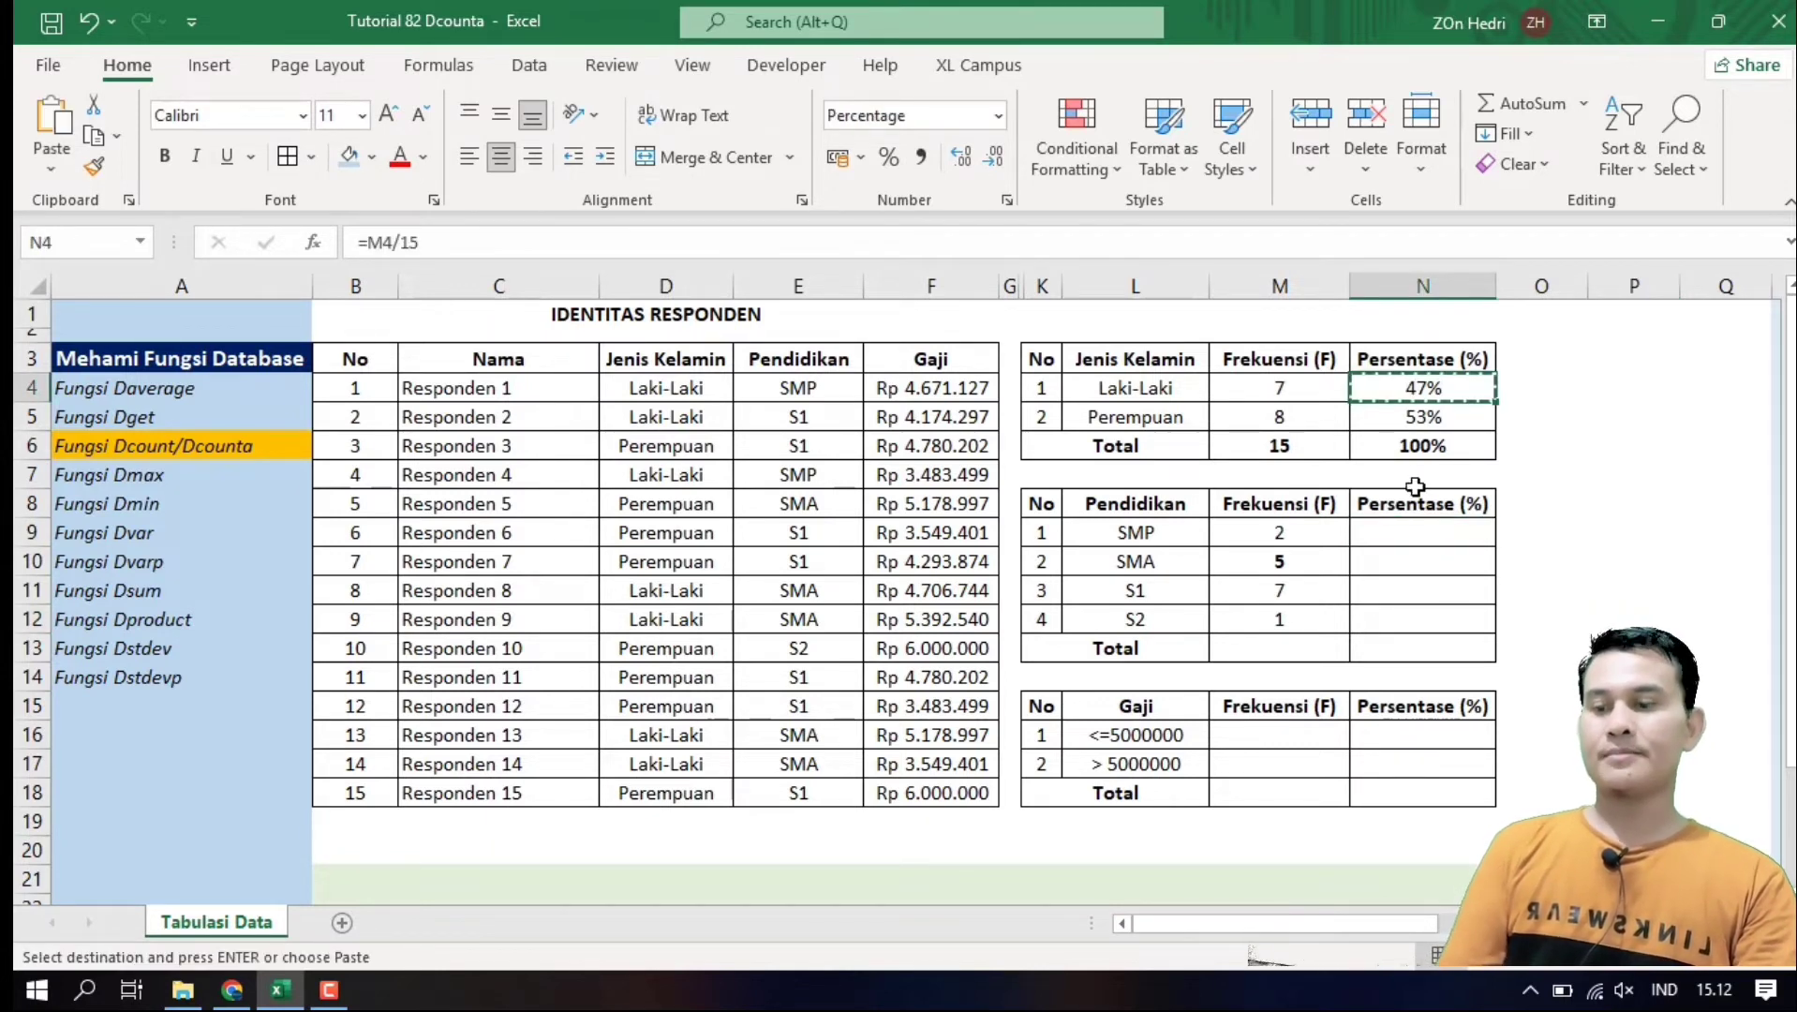
pyautogui.click(1384, 532)
pyautogui.hotkey('ctrl', 'v')
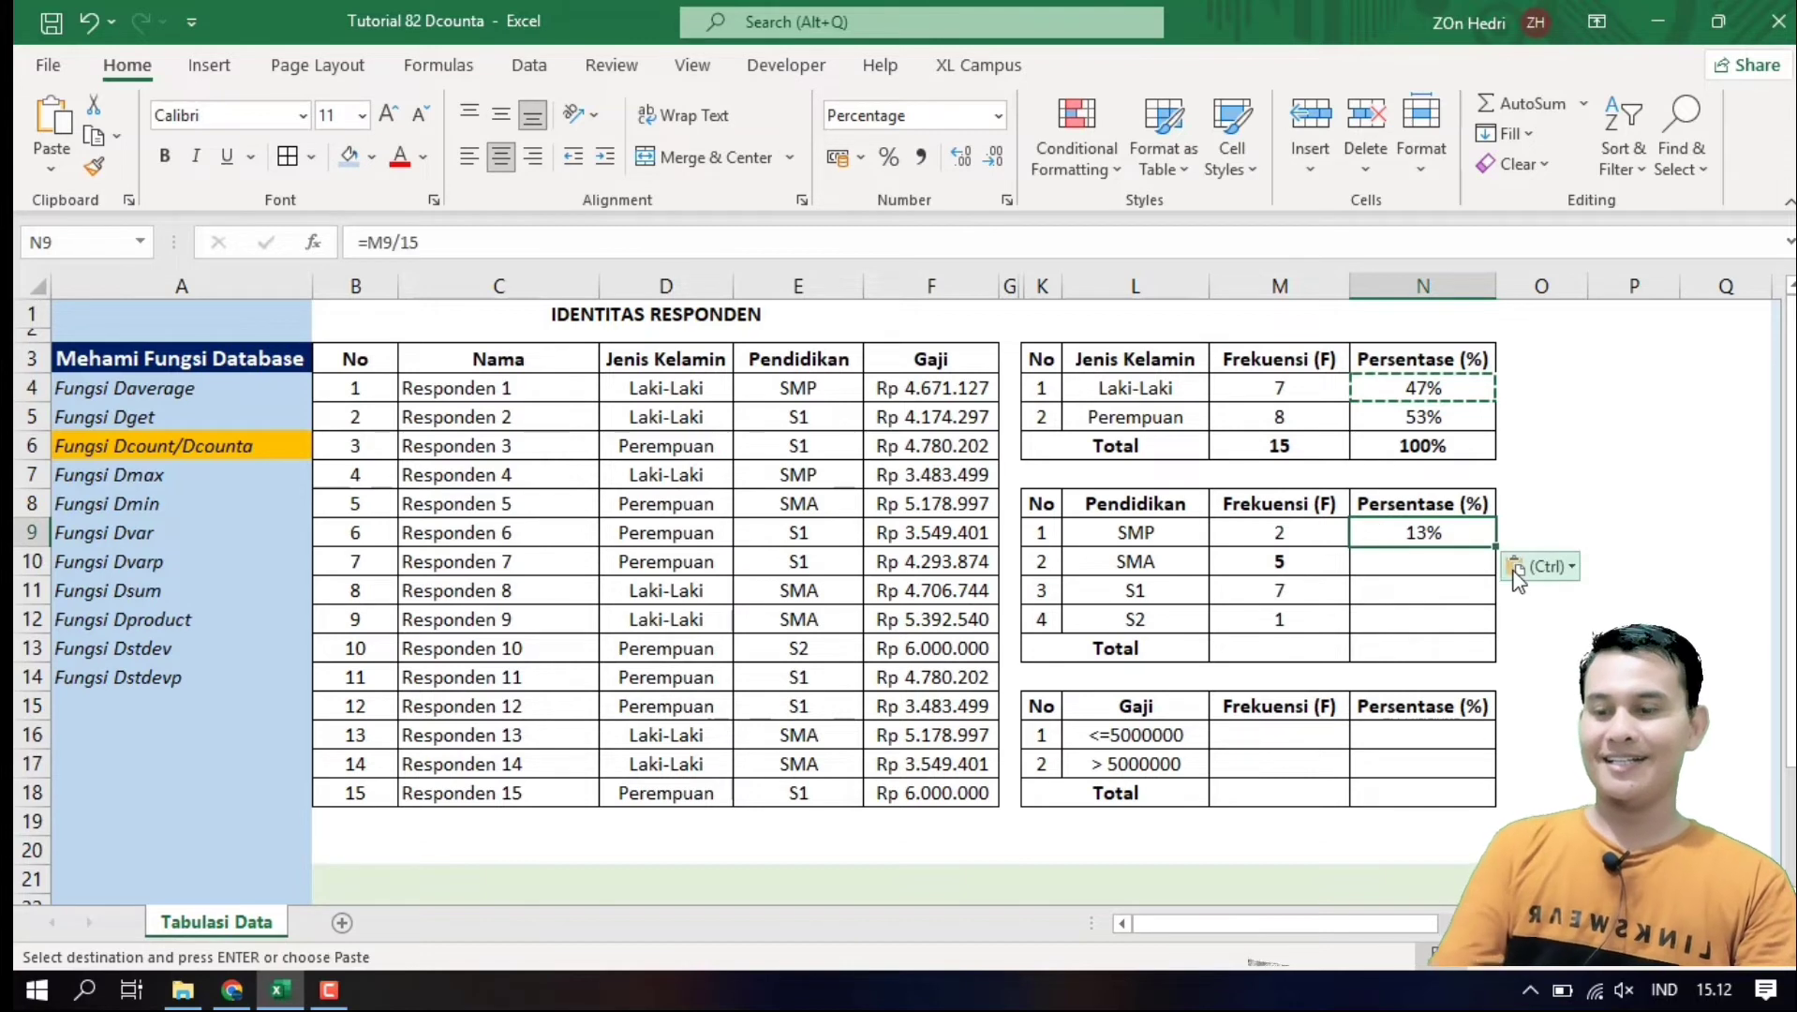
pyautogui.moveTo(1496, 546); pyautogui.dragTo(1473, 623)
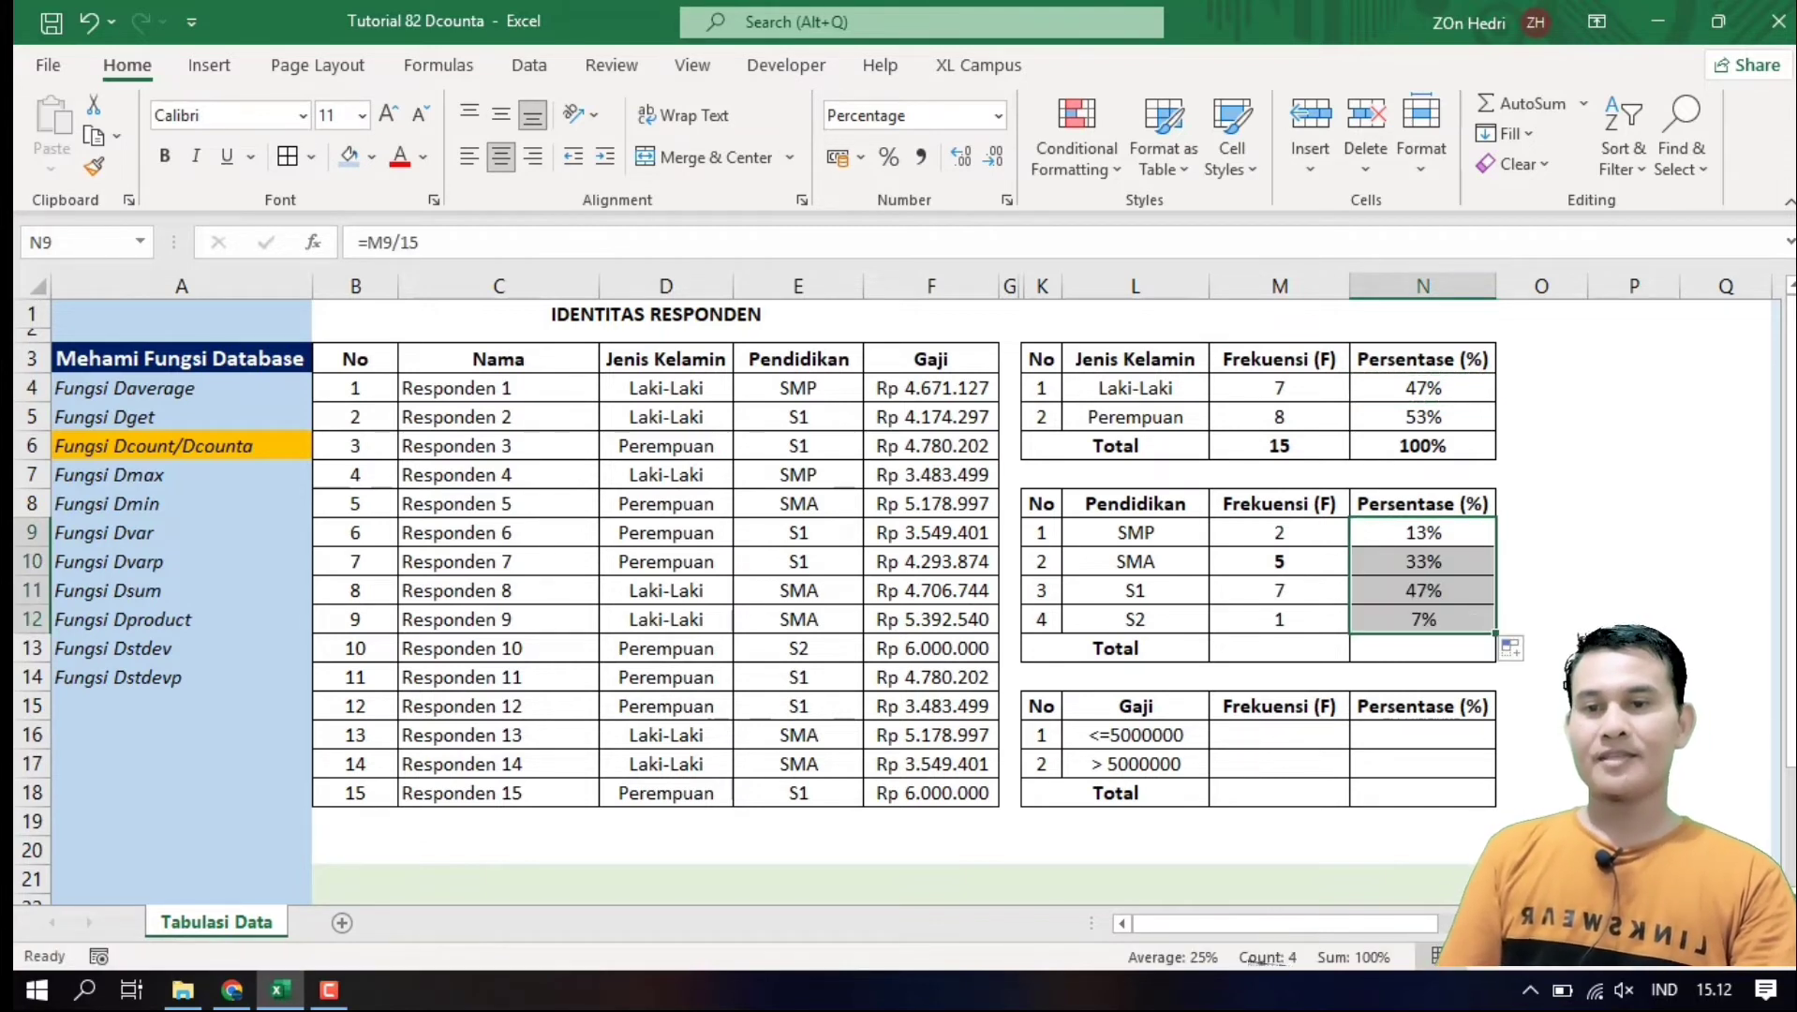
pyautogui.click(1541, 676)
# Copy the Jenis Kelamin totals M6:N6 into the Pendidikan total row at M13:N13
pyautogui.click(1280, 448)
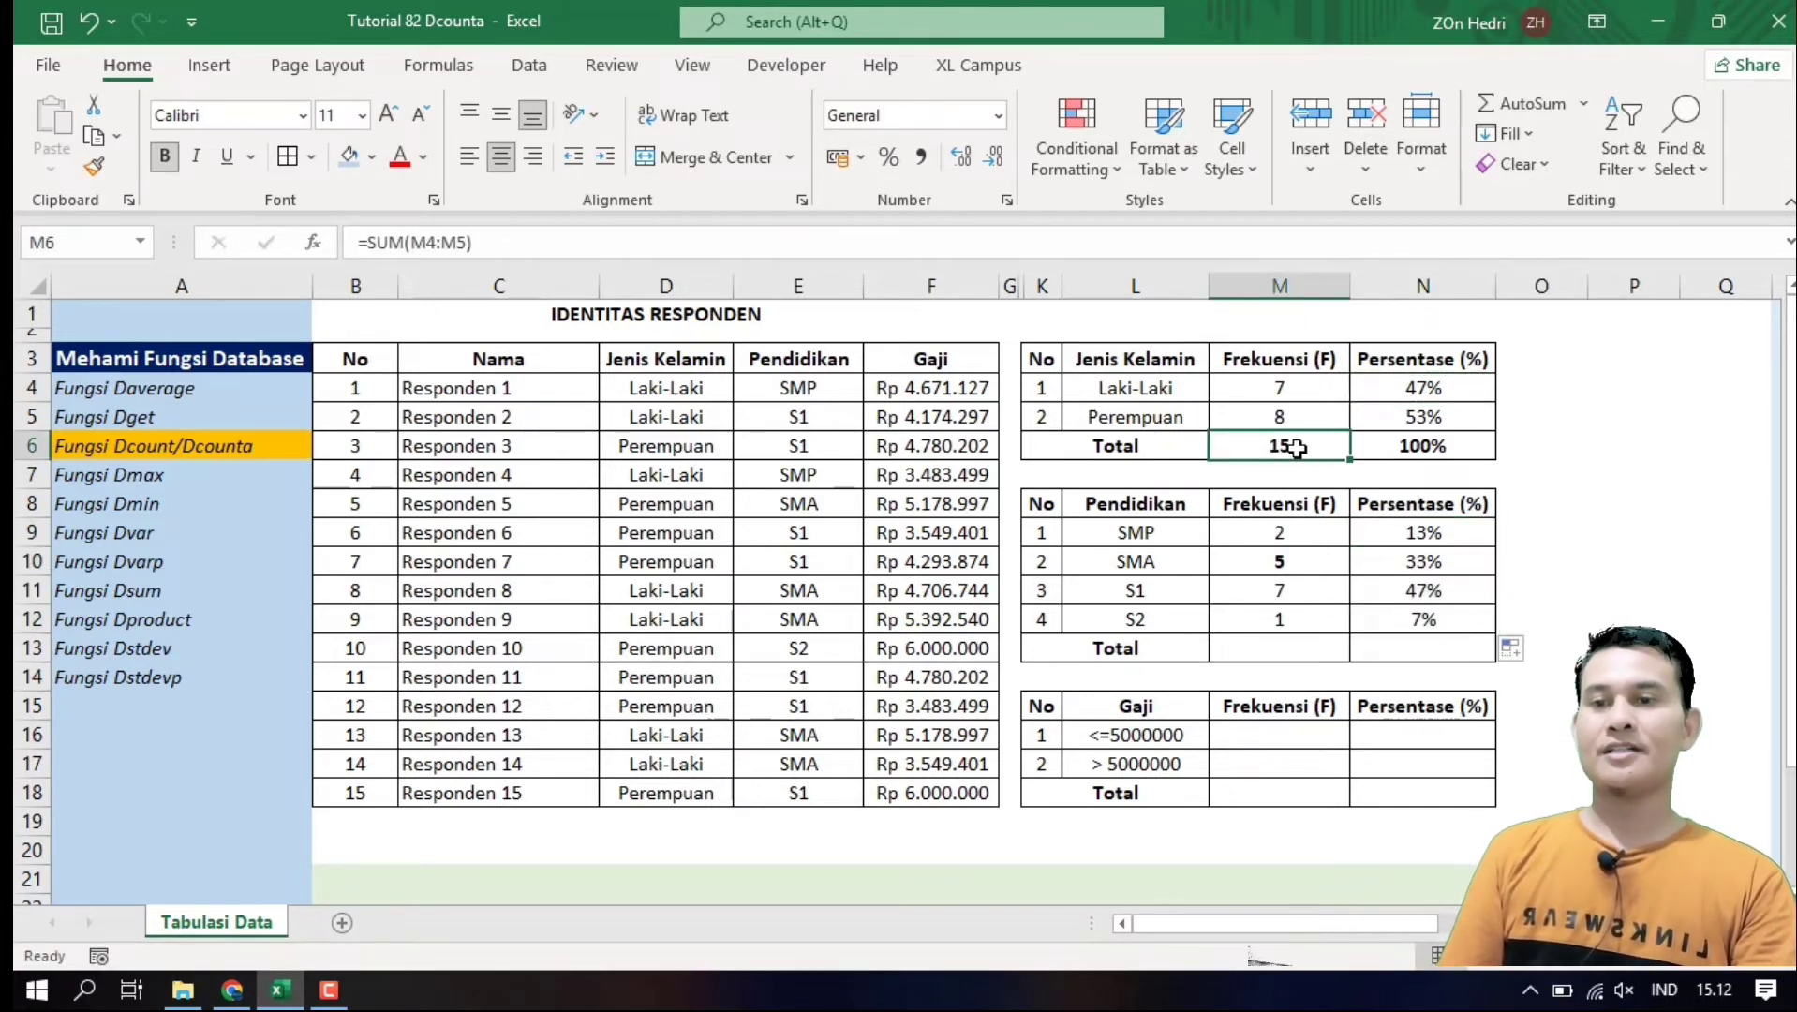
pyautogui.moveTo(1296, 448); pyautogui.dragTo(1389, 447)
pyautogui.hotkey('ctrl', 'c')
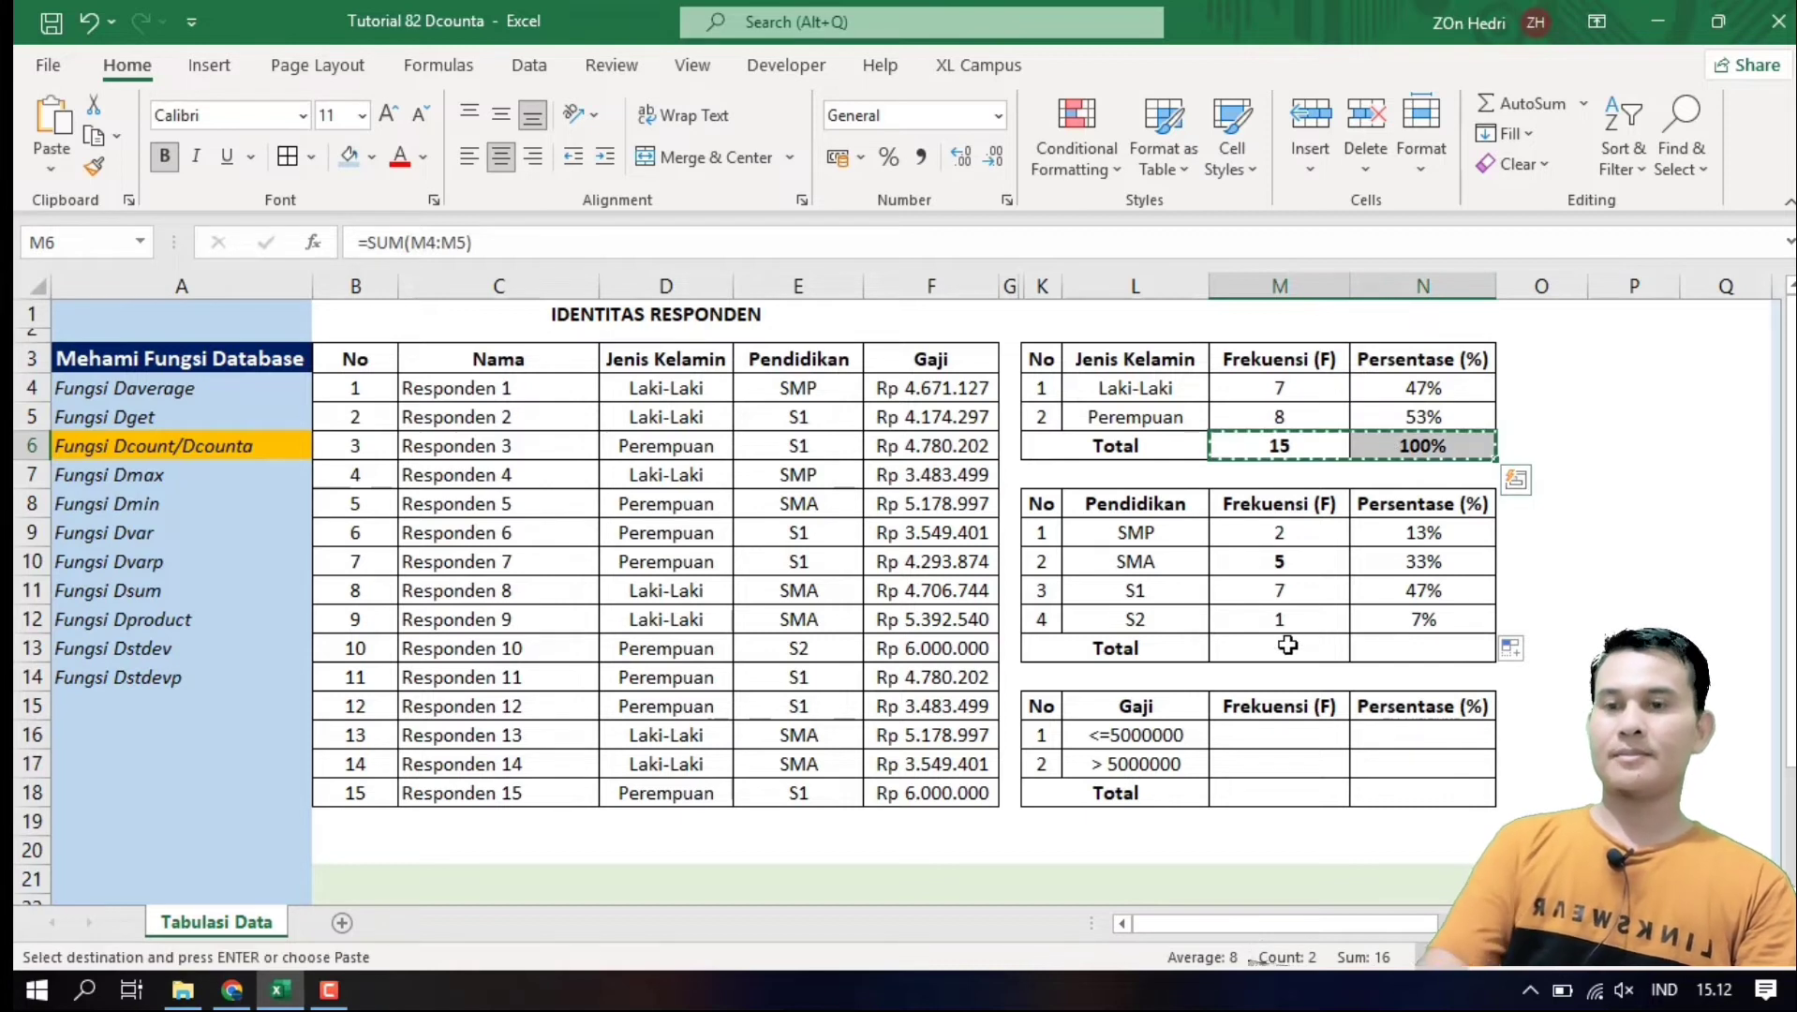
pyautogui.click(1286, 647)
pyautogui.hotkey('ctrl', 'v')
pyautogui.click(1559, 772)
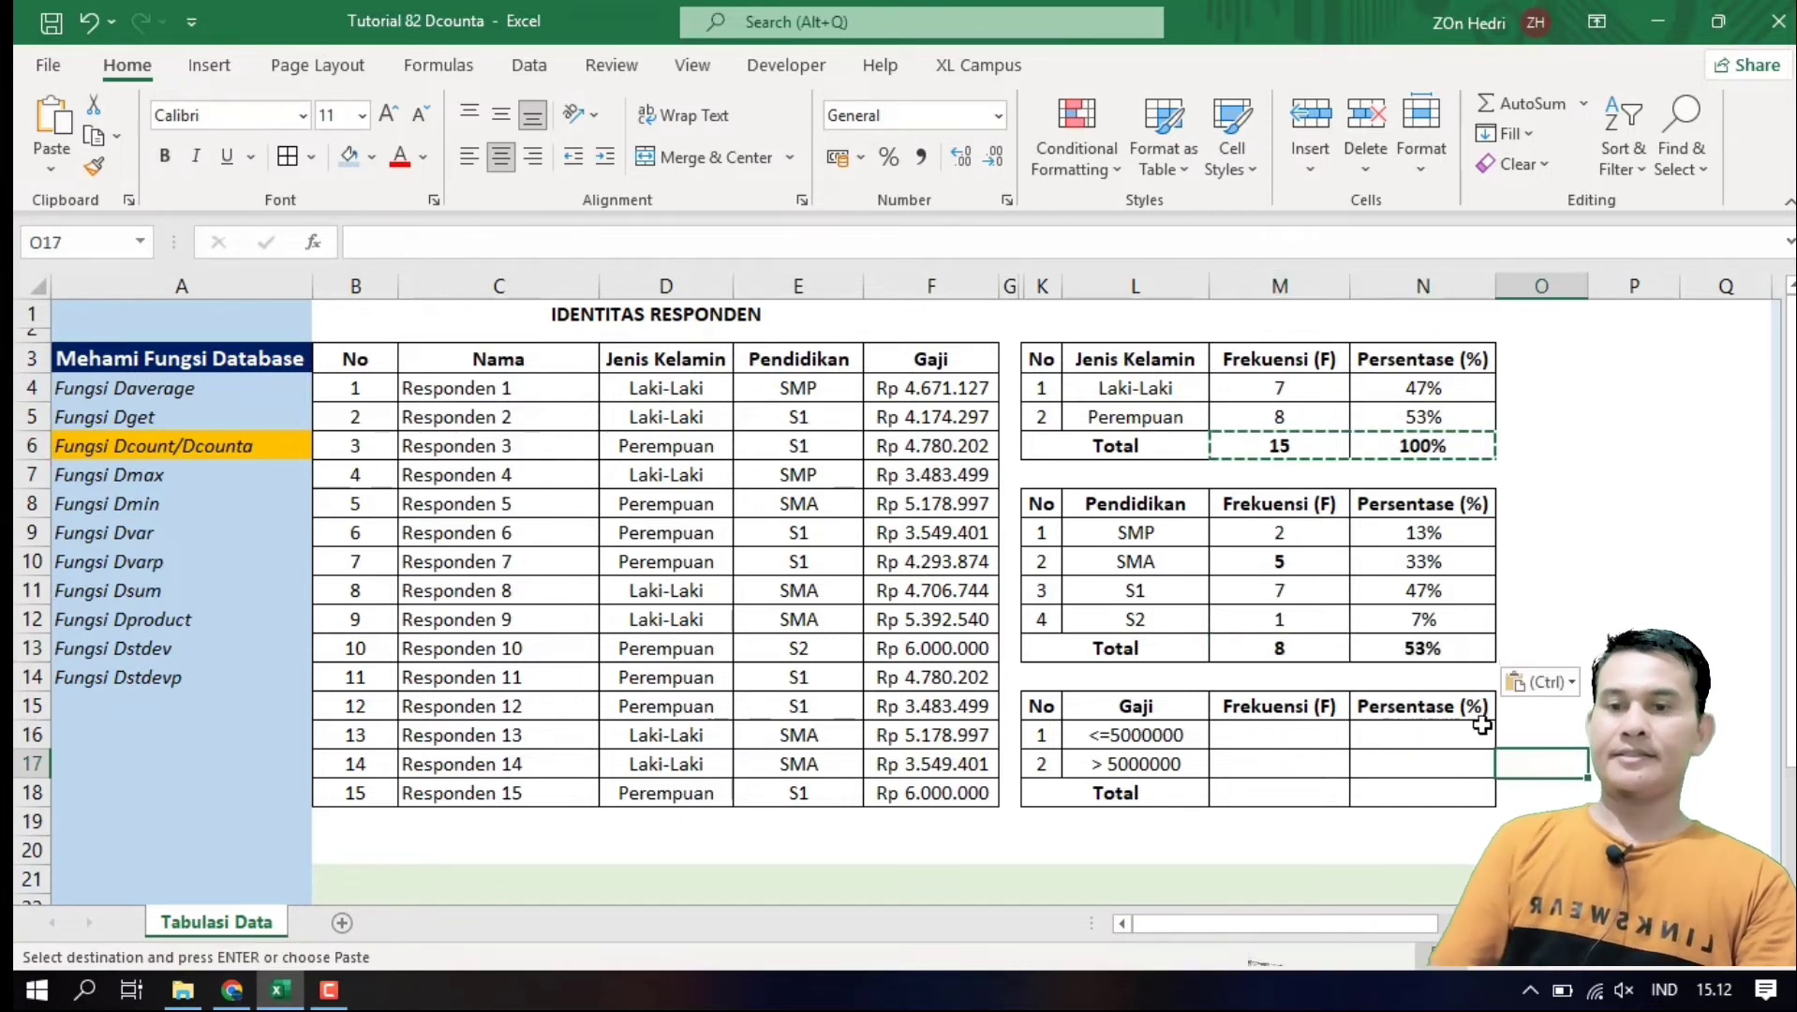
# Replace the Pendidikan percentage total in N13 with an AutoSum of N9:N12
pyautogui.click(1421, 656)
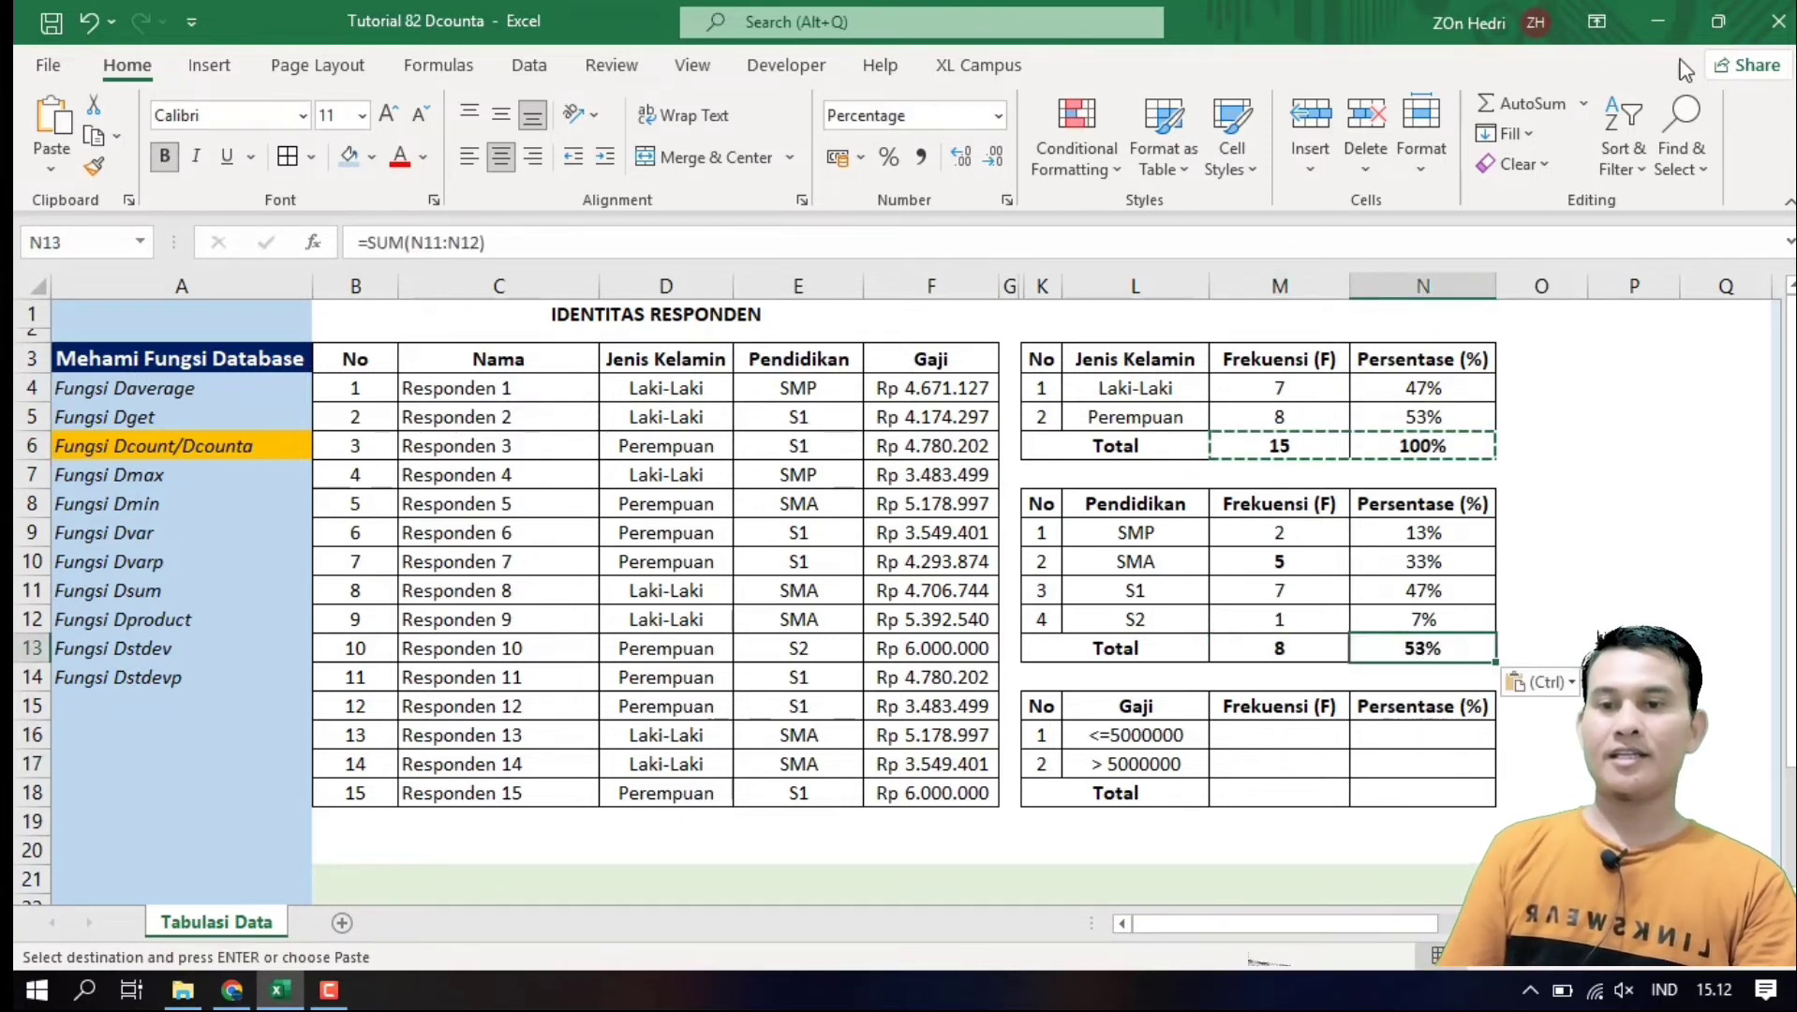
pyautogui.click(1584, 104)
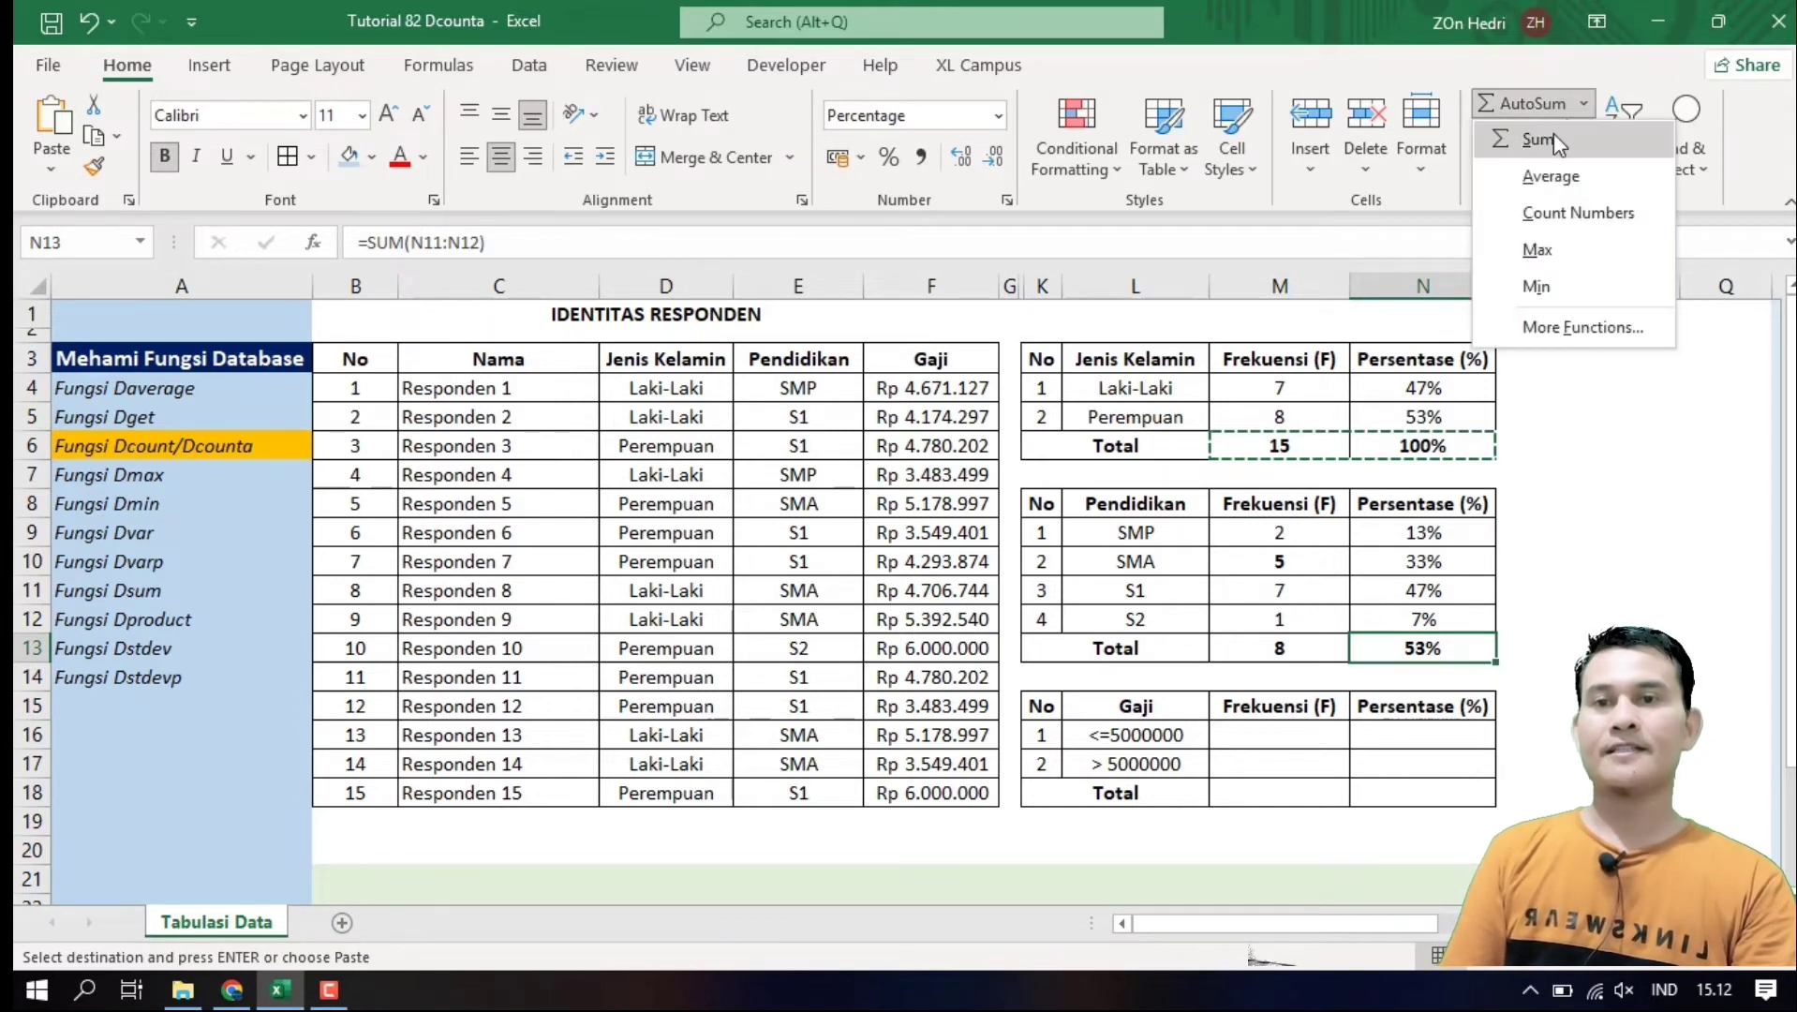
pyautogui.click(1537, 140)
pyautogui.moveTo(1406, 532); pyautogui.dragTo(1390, 616)
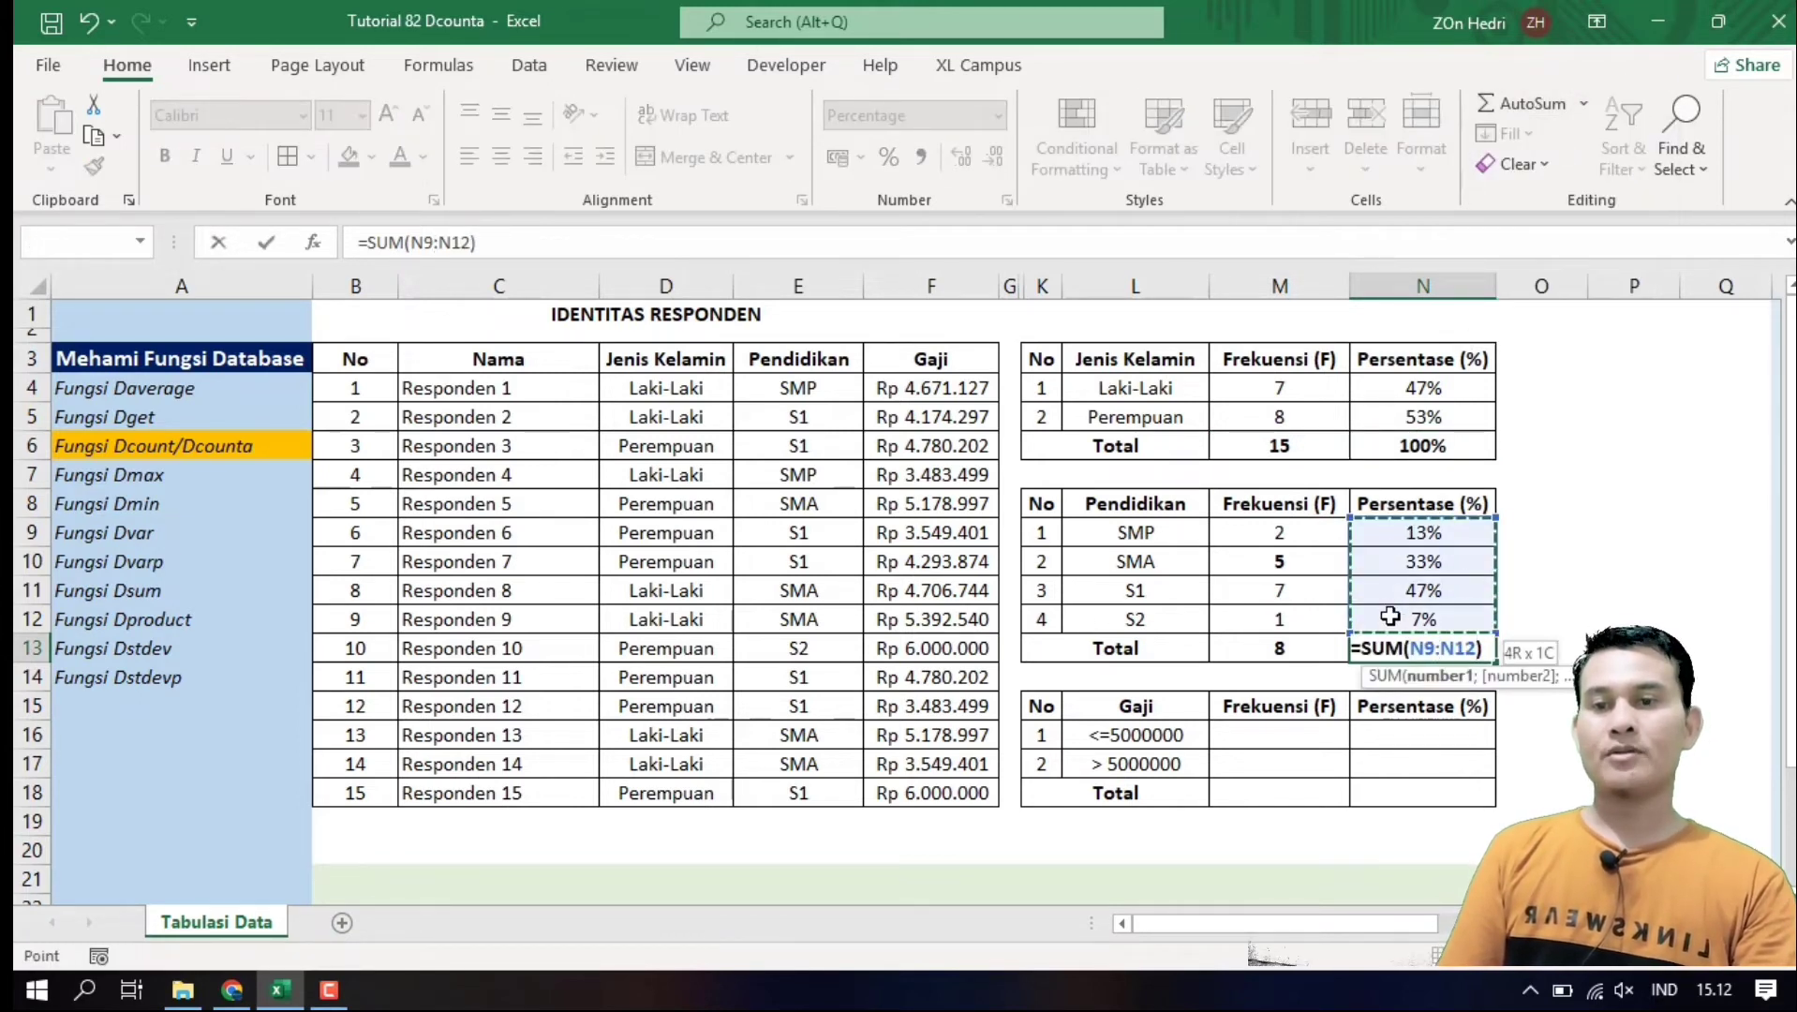
pyautogui.press('Return')
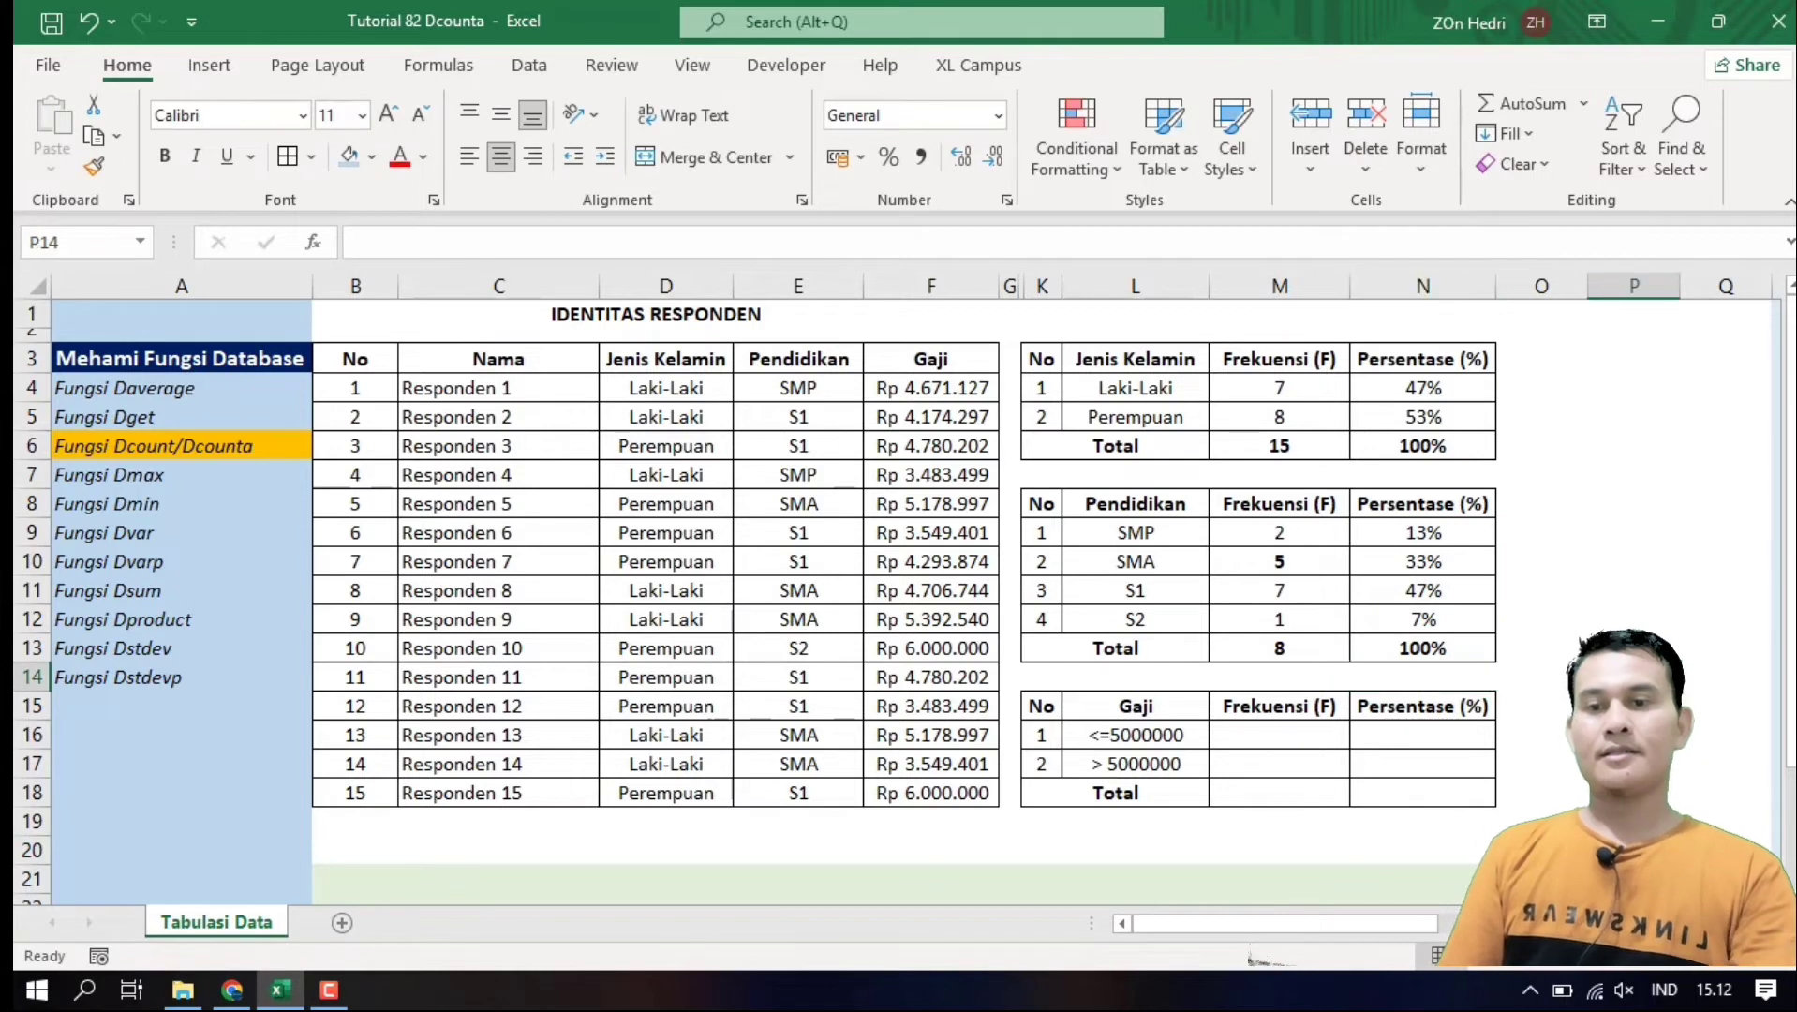
# Replace the Pendidikan frequency total in M13 with an AutoSum of M9:M12
pyautogui.click(1308, 639)
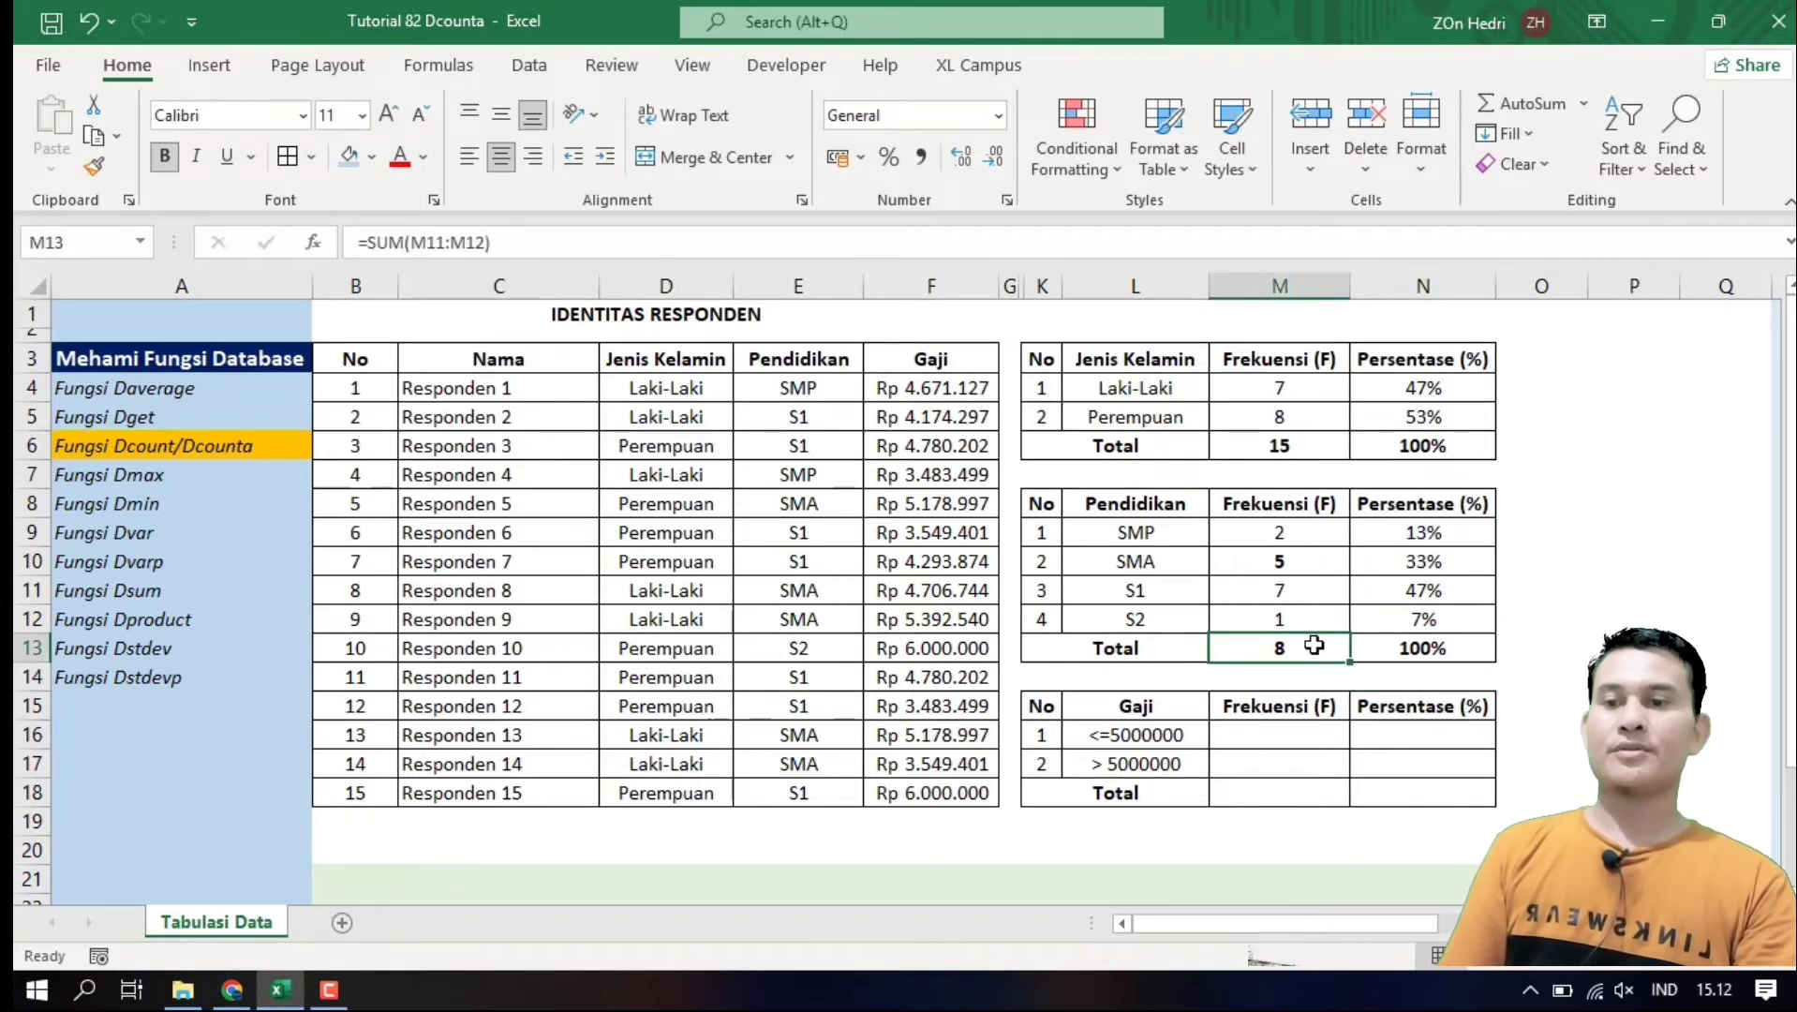
pyautogui.click(1584, 104)
pyautogui.click(1567, 147)
pyautogui.moveTo(1279, 618); pyautogui.dragTo(1279, 536)
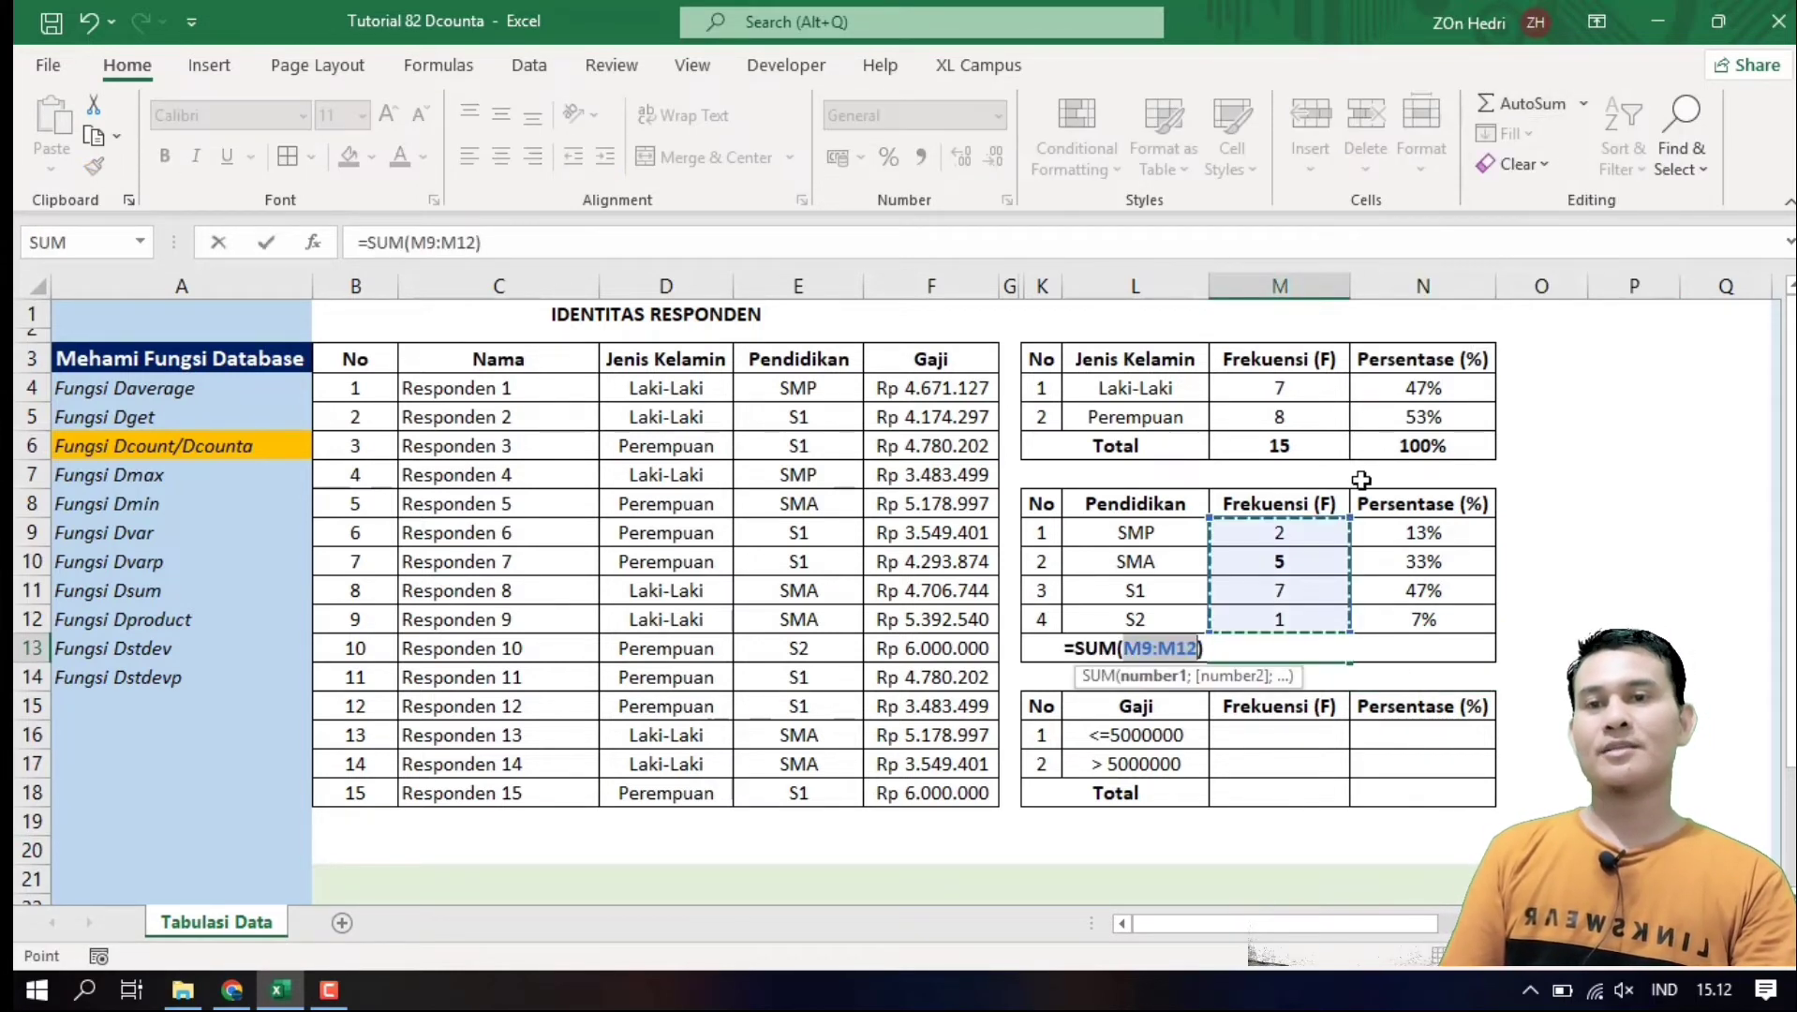
pyautogui.press('Return')
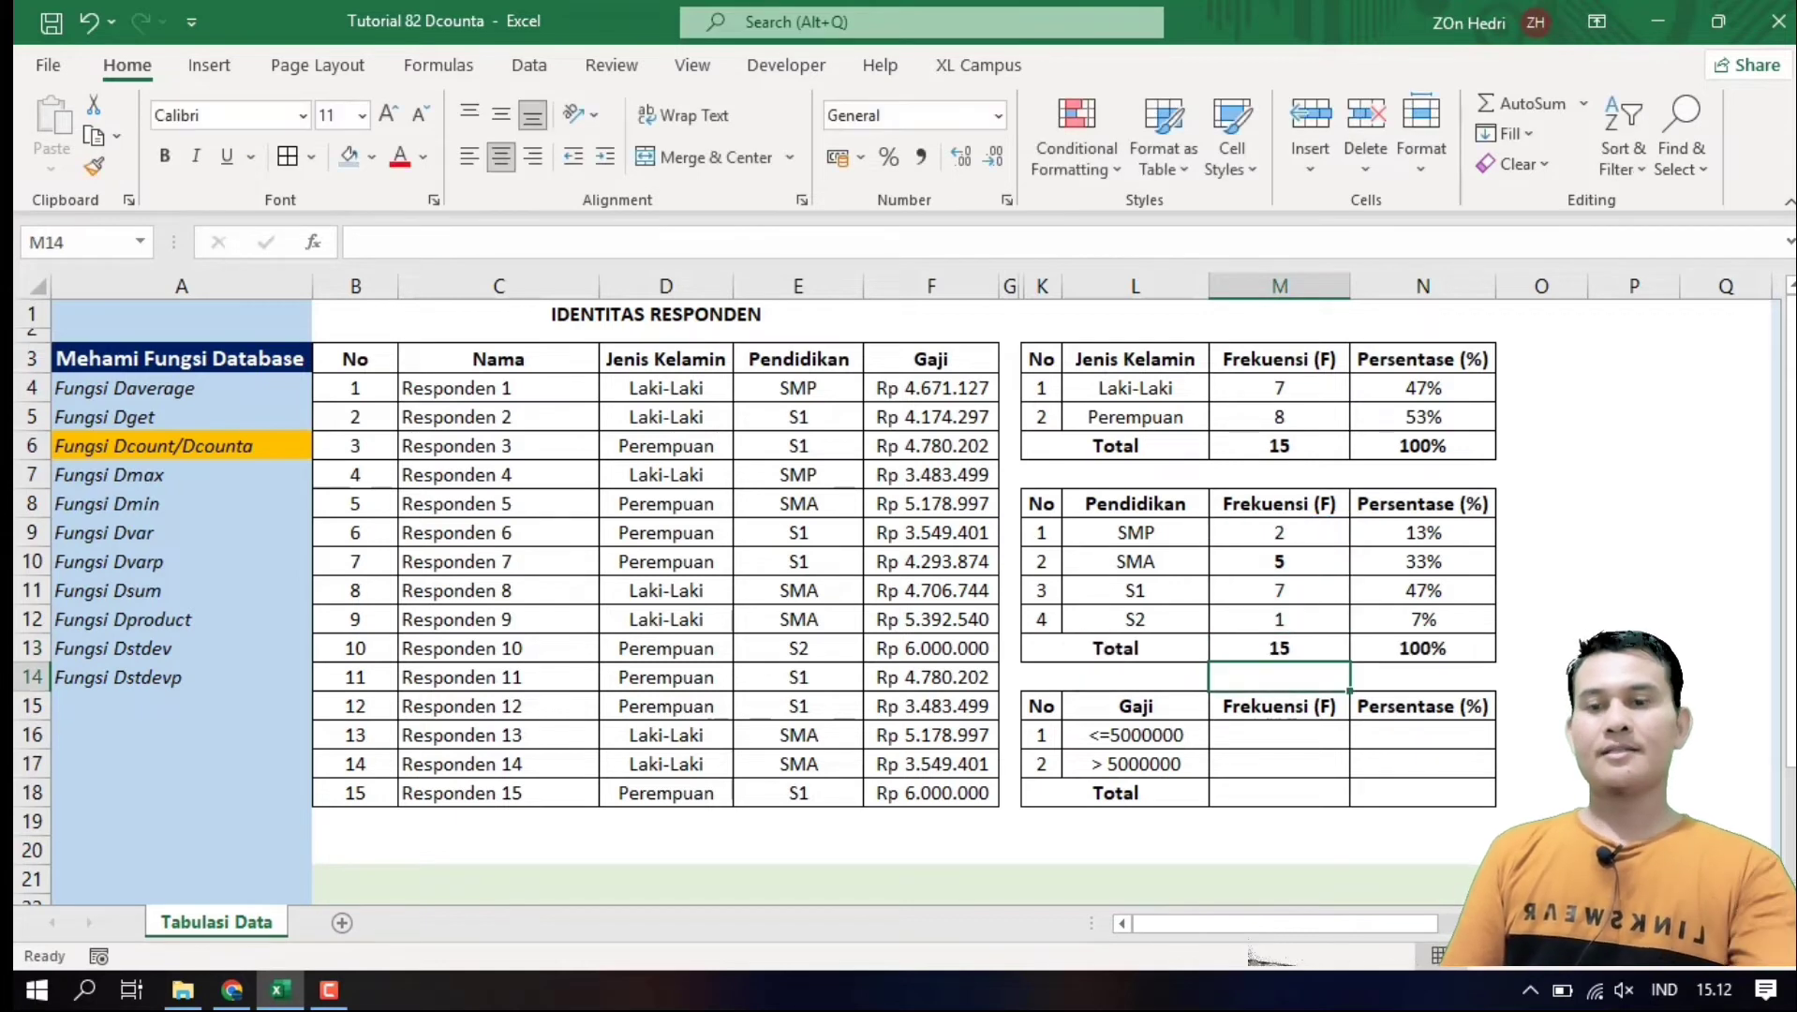
pyautogui.click(1300, 589)
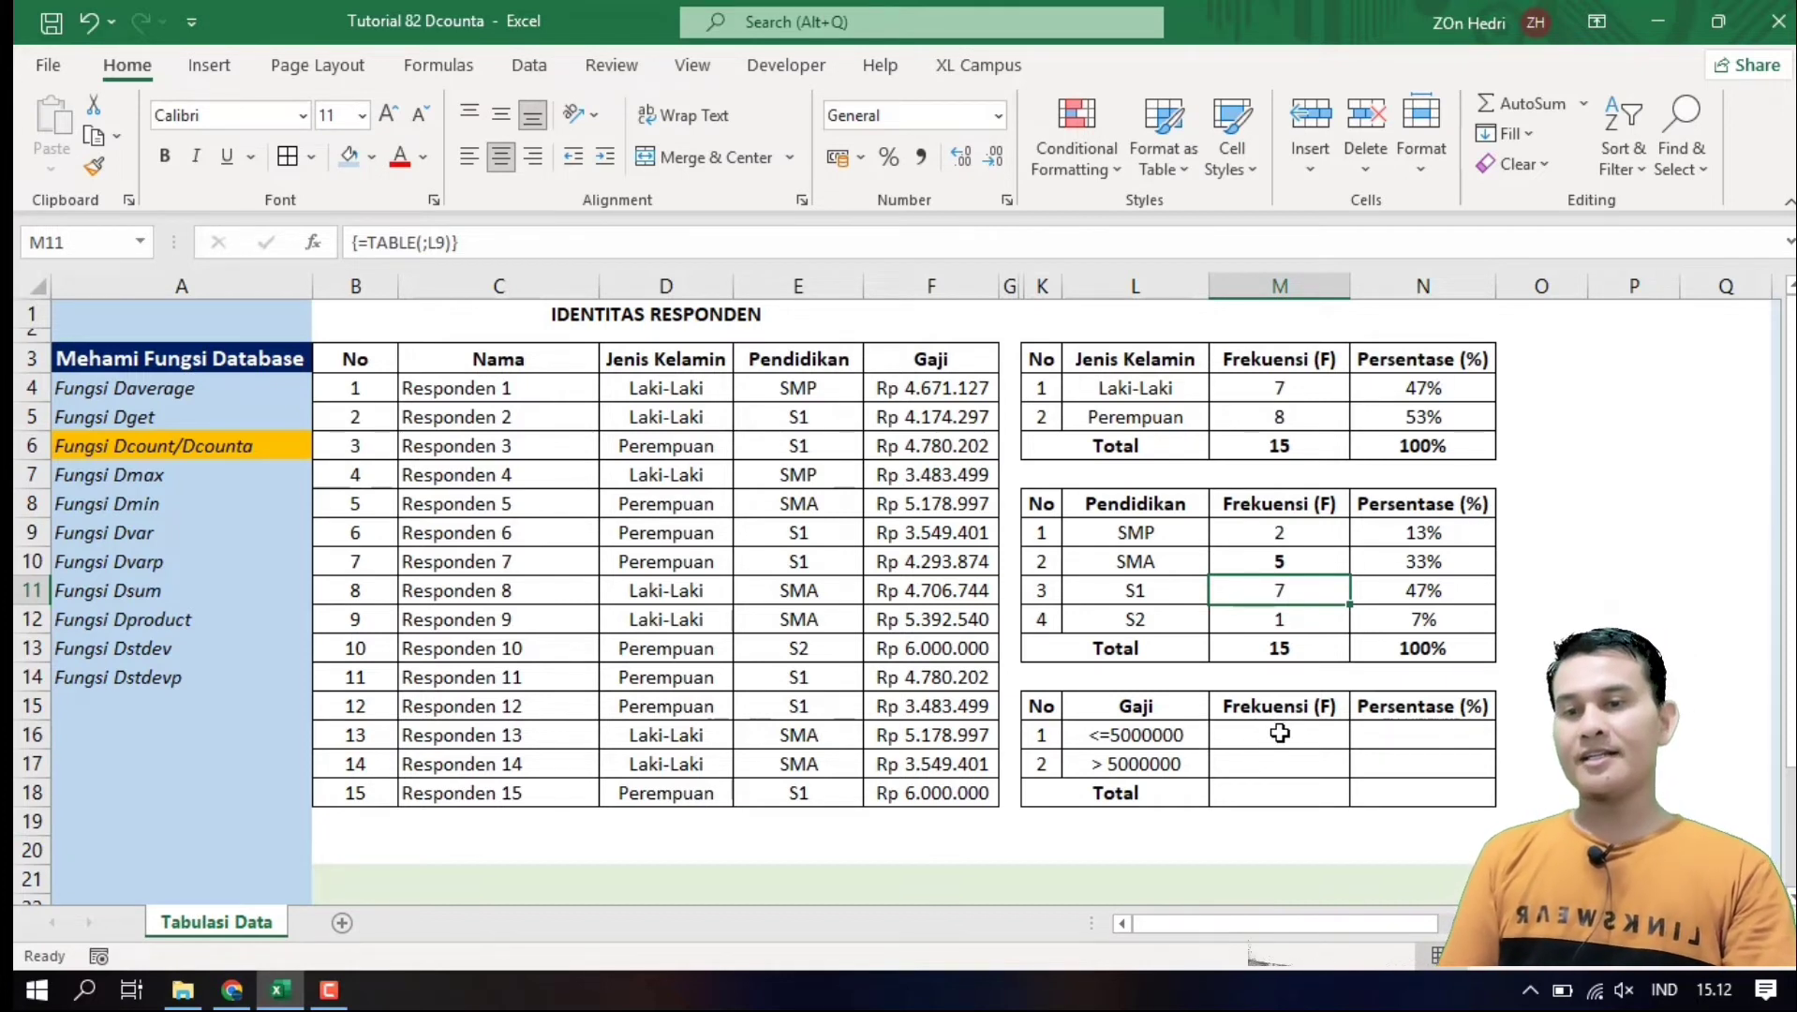
pyautogui.click(931, 360)
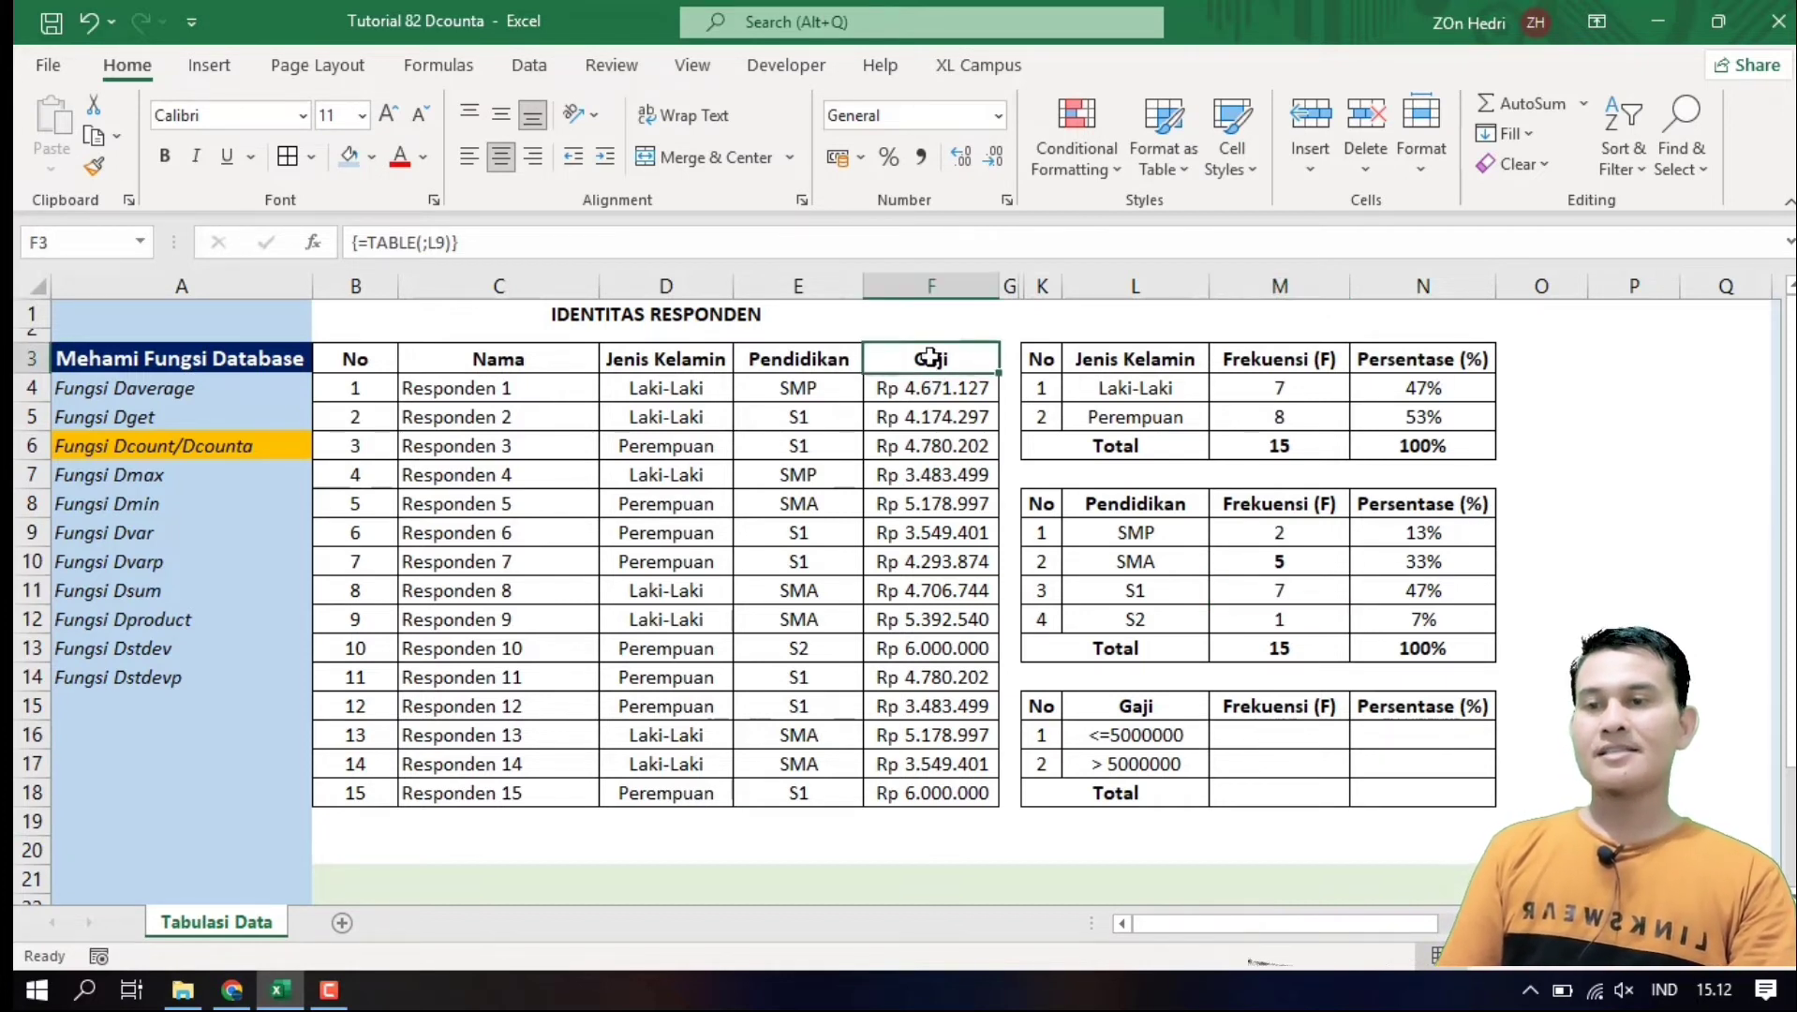
pyautogui.click(926, 446)
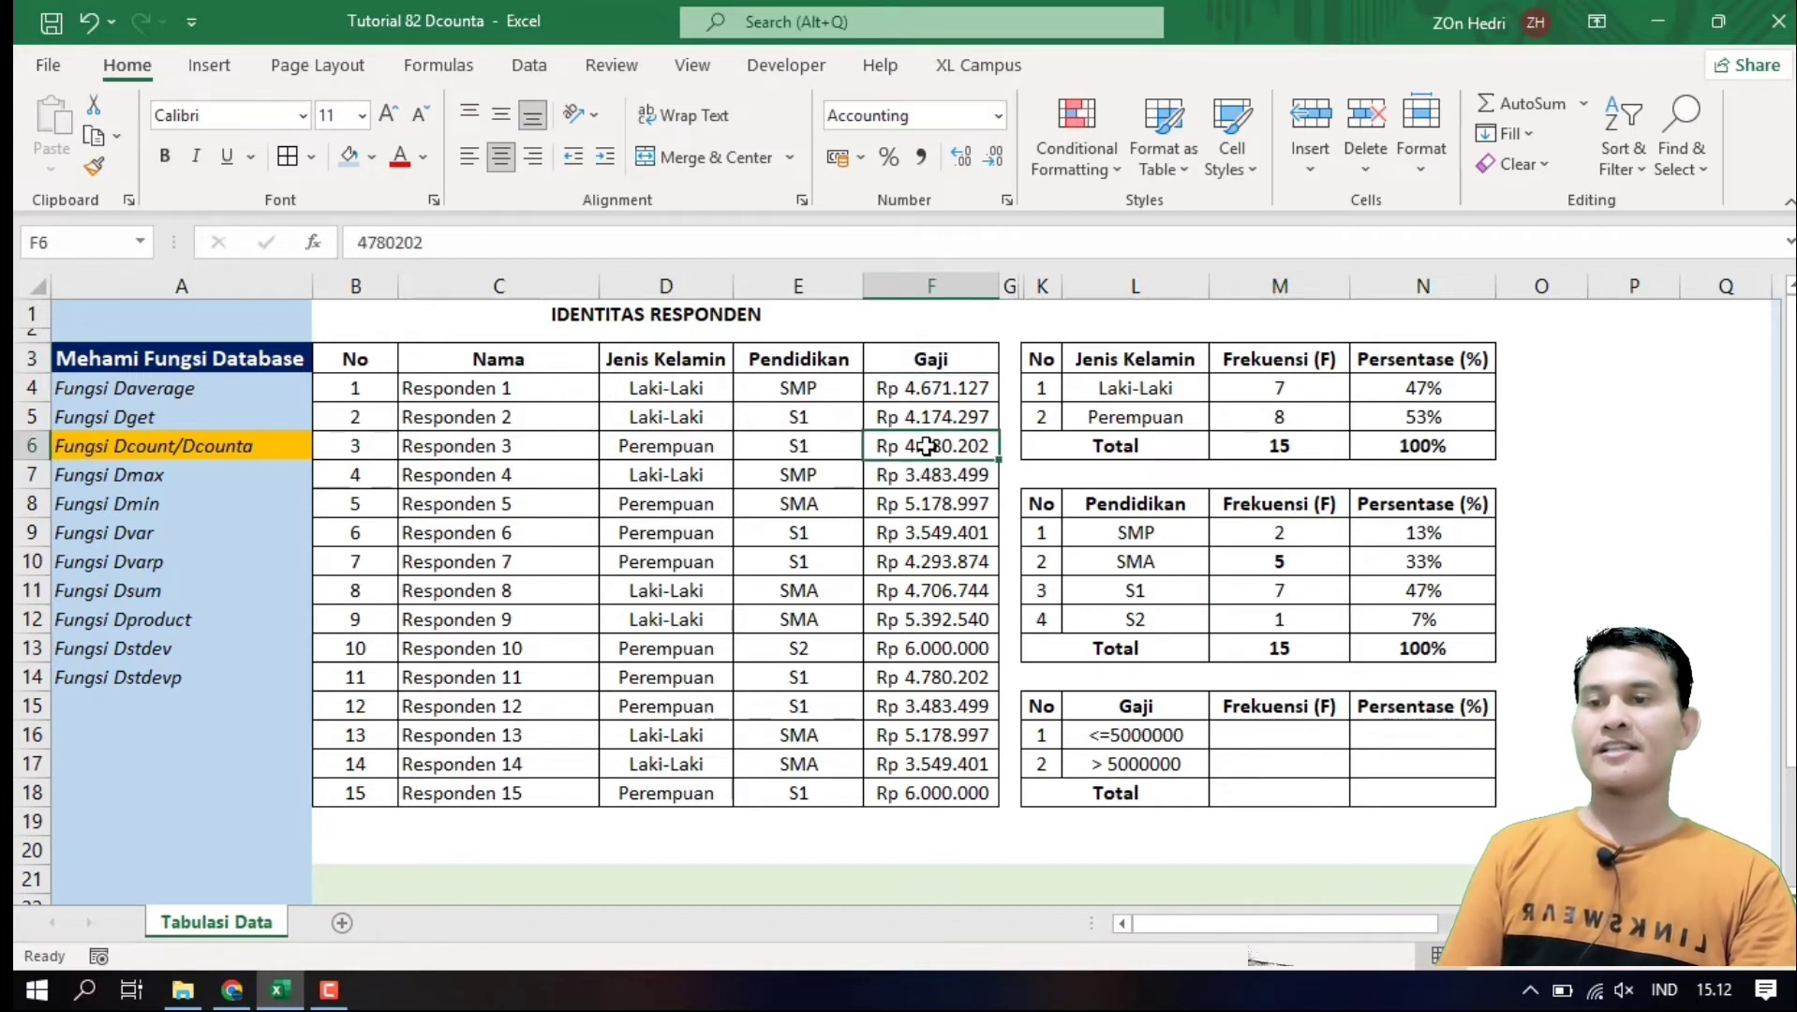
# Enter a DCOUNT formula in M16 using database B3:F18, field F3 and criteria L15:L16 for the <=5000000 Gaji group
pyautogui.click(1282, 742)
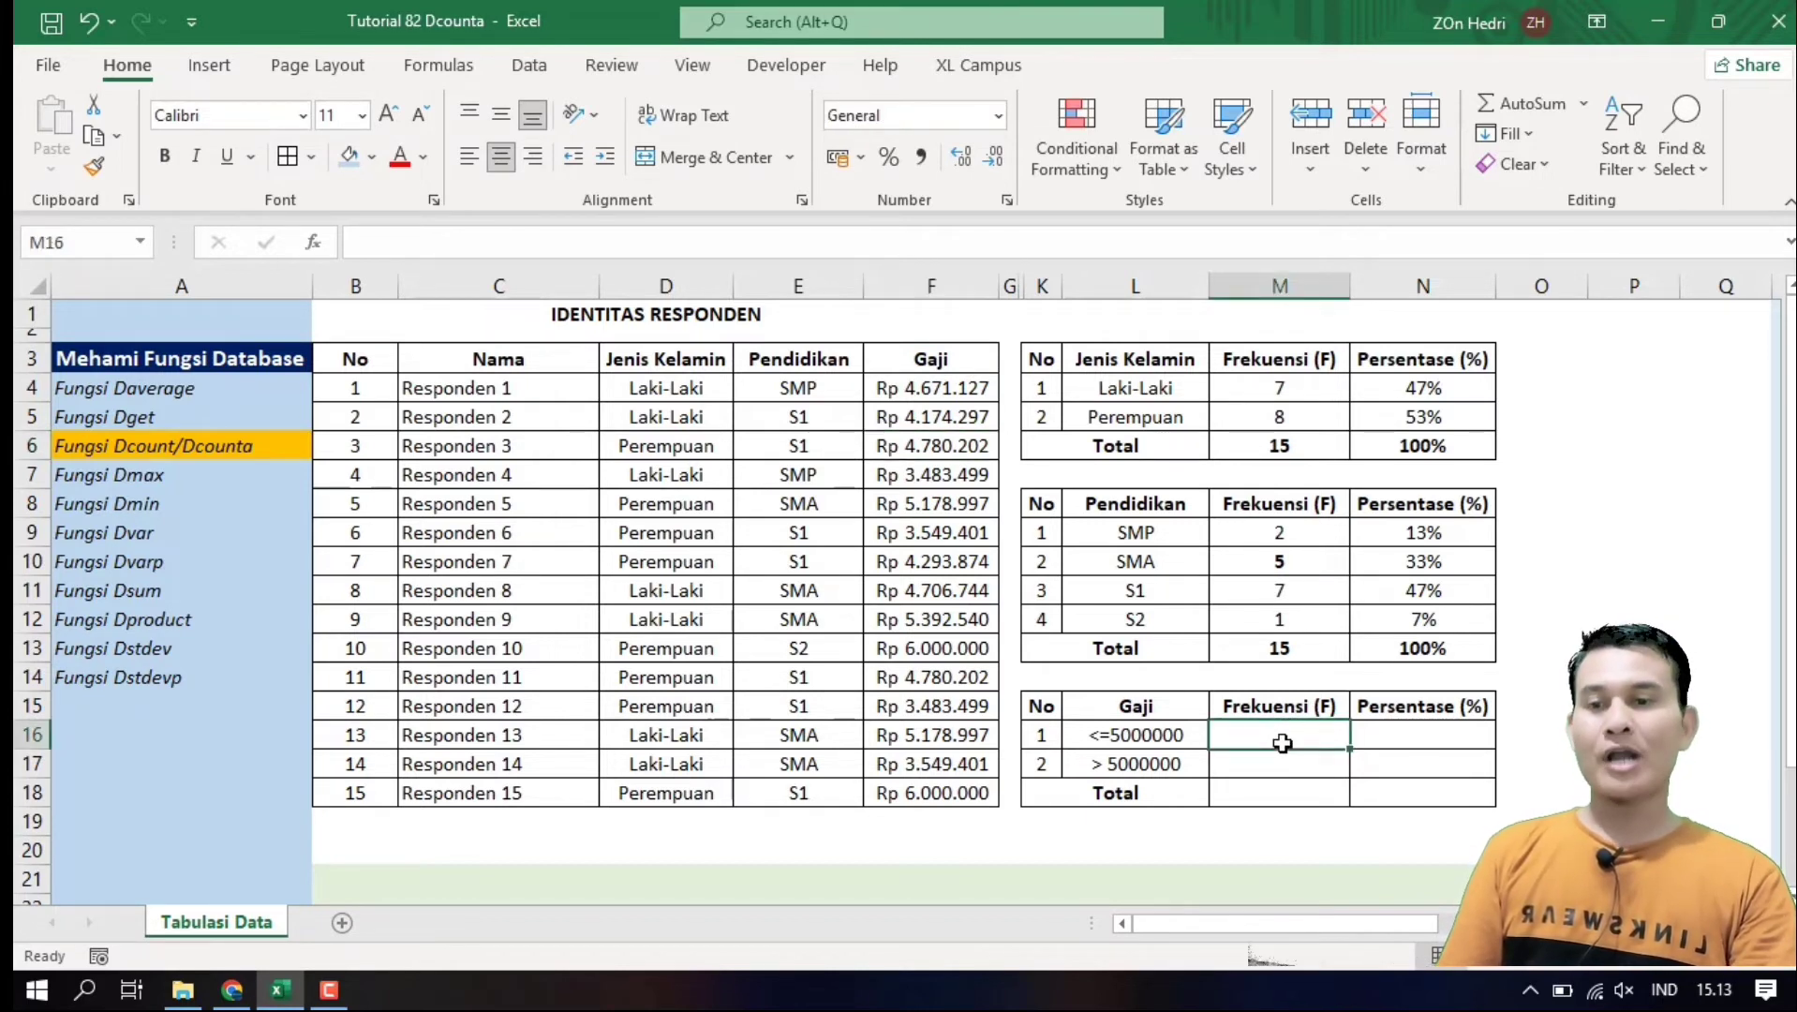
pyautogui.write('=dcoun')
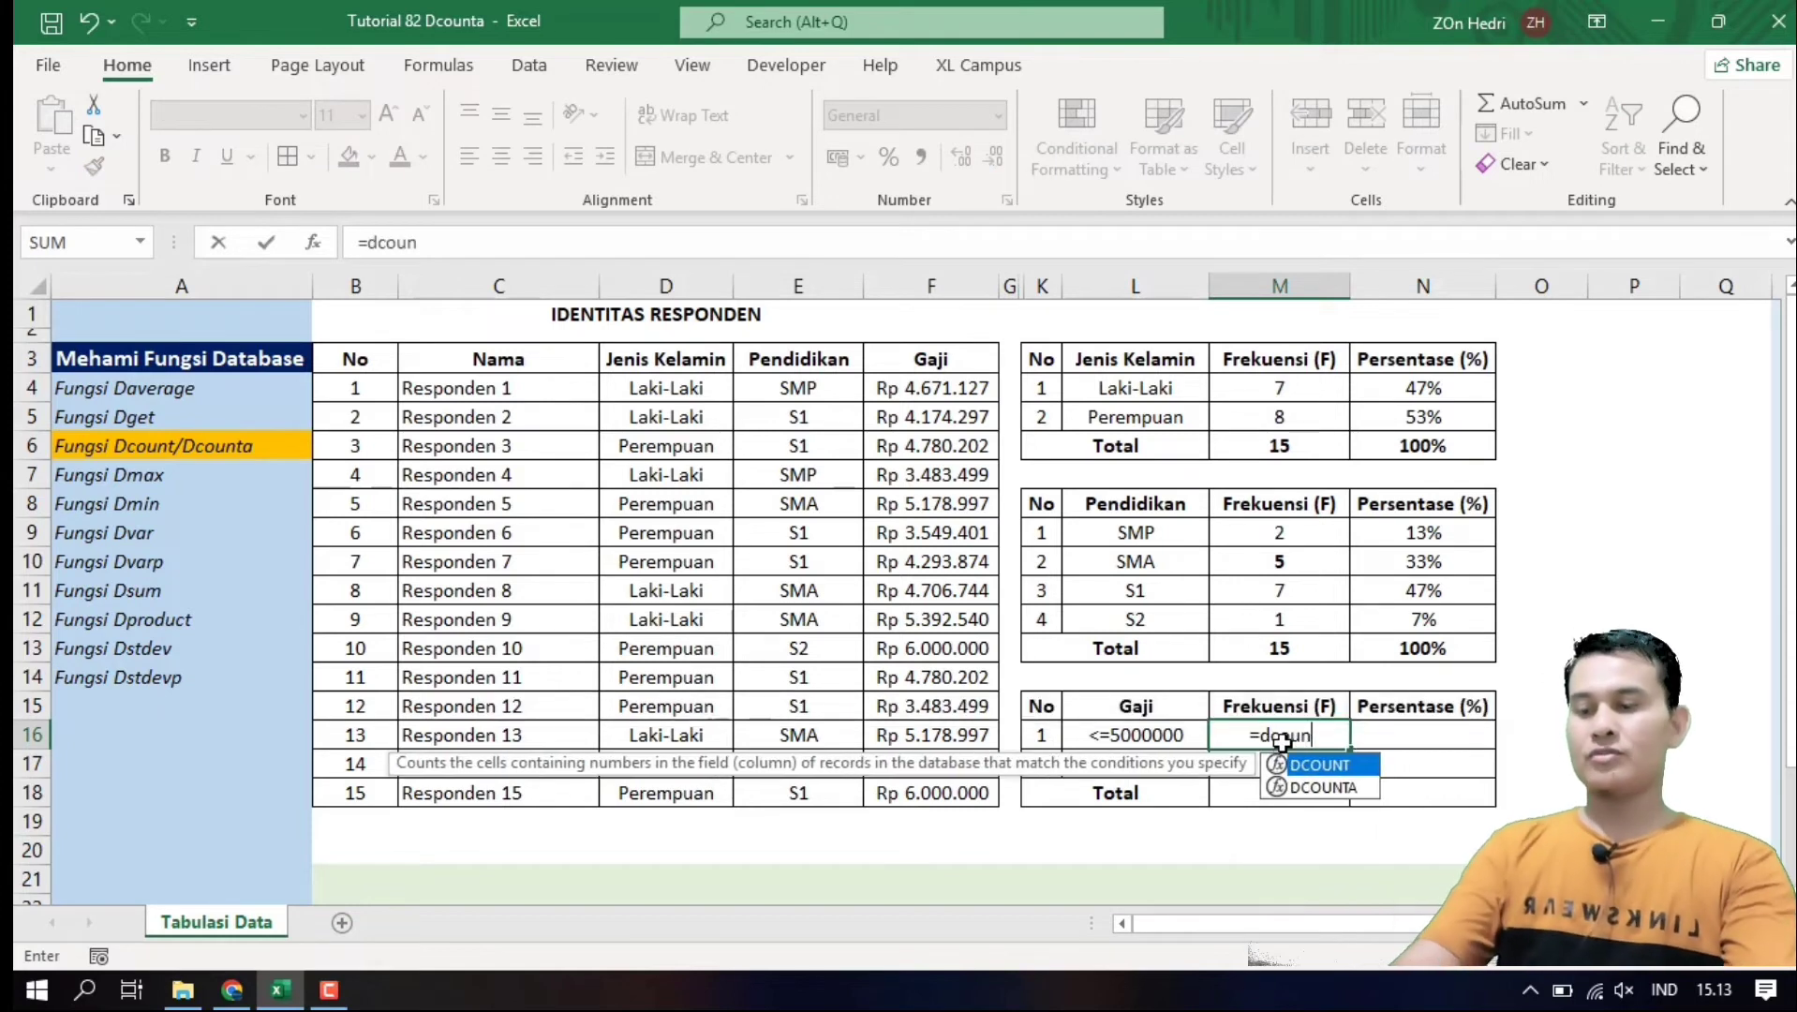
pyautogui.write('t')
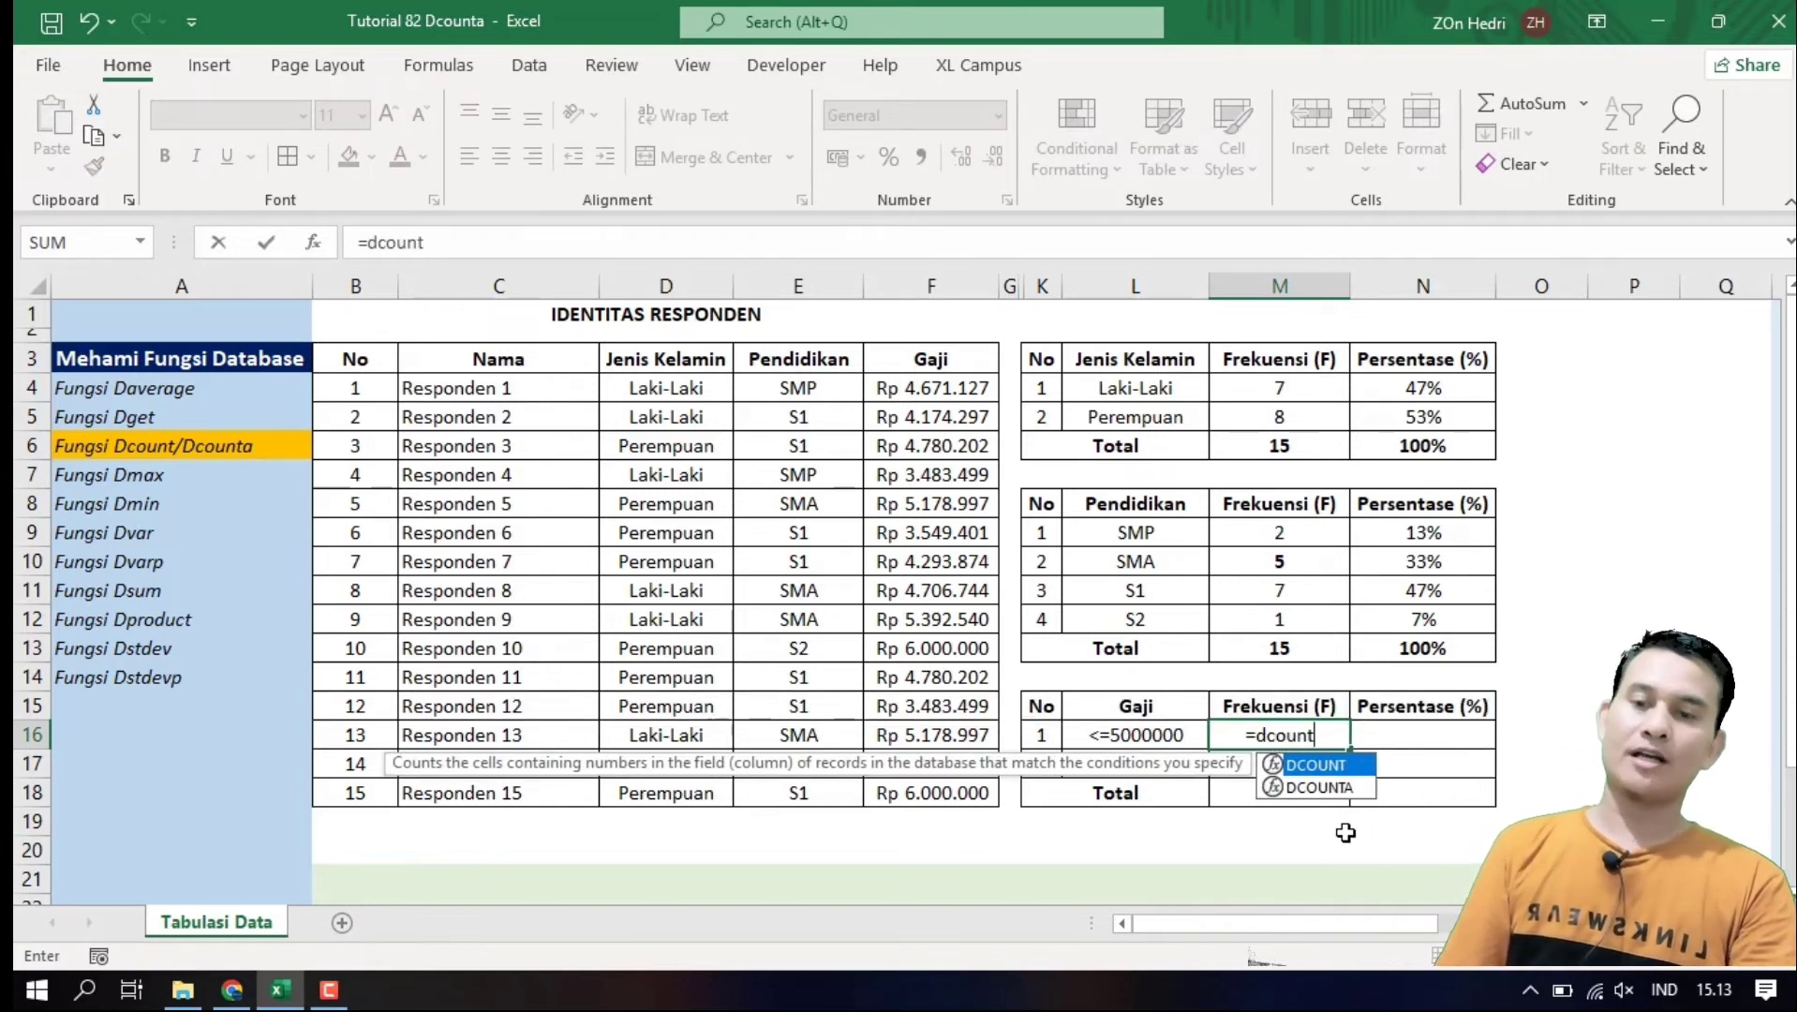
pyautogui.write('(')
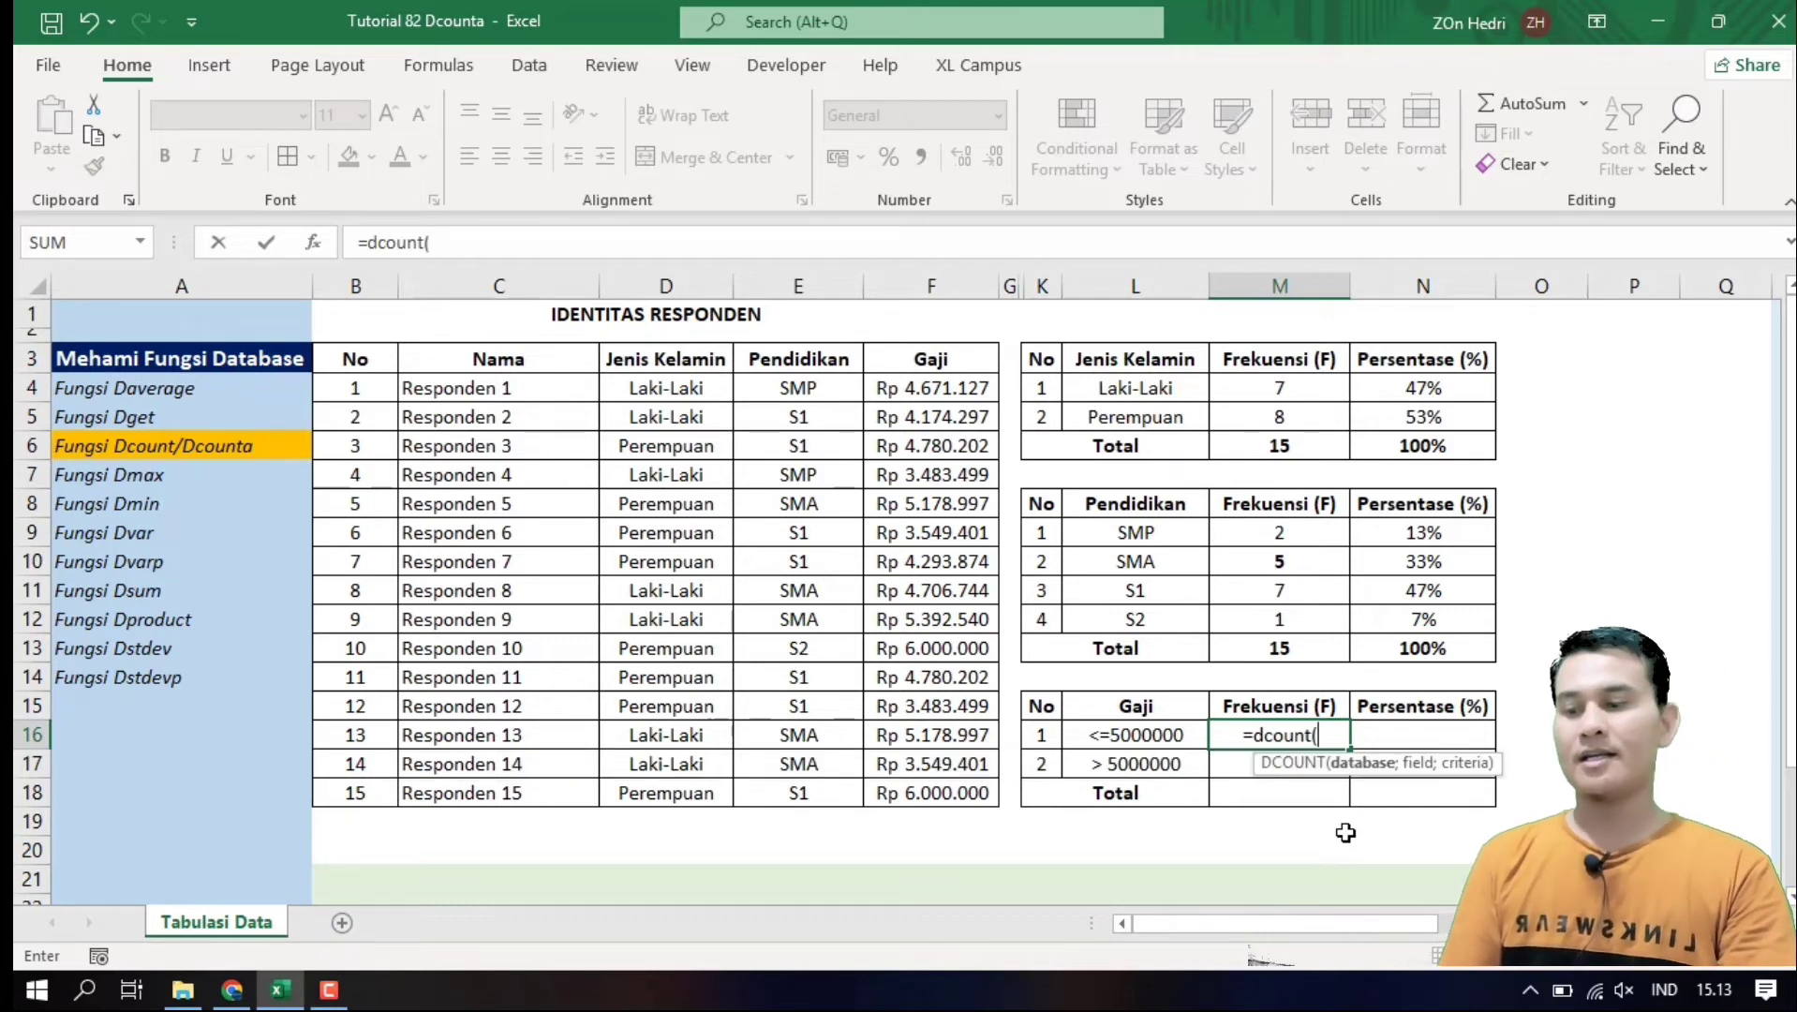
pyautogui.moveTo(359, 365); pyautogui.dragTo(942, 787)
pyautogui.write(';')
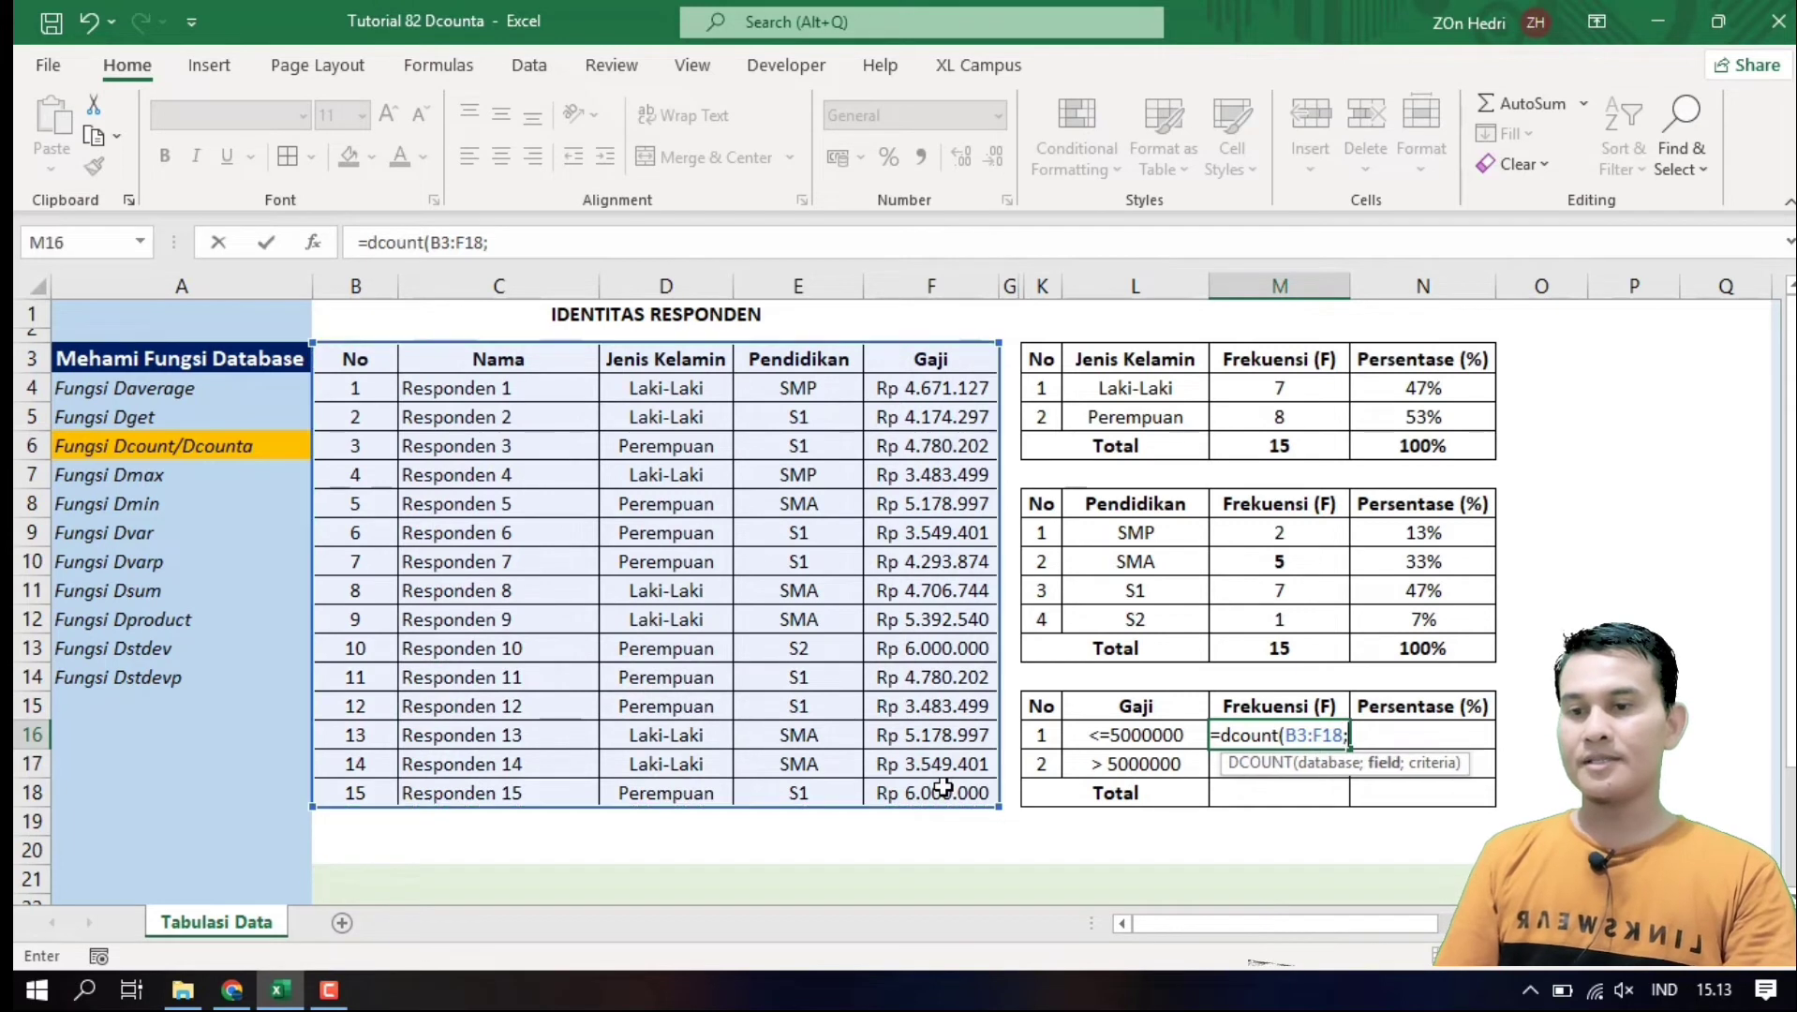
pyautogui.click(926, 359)
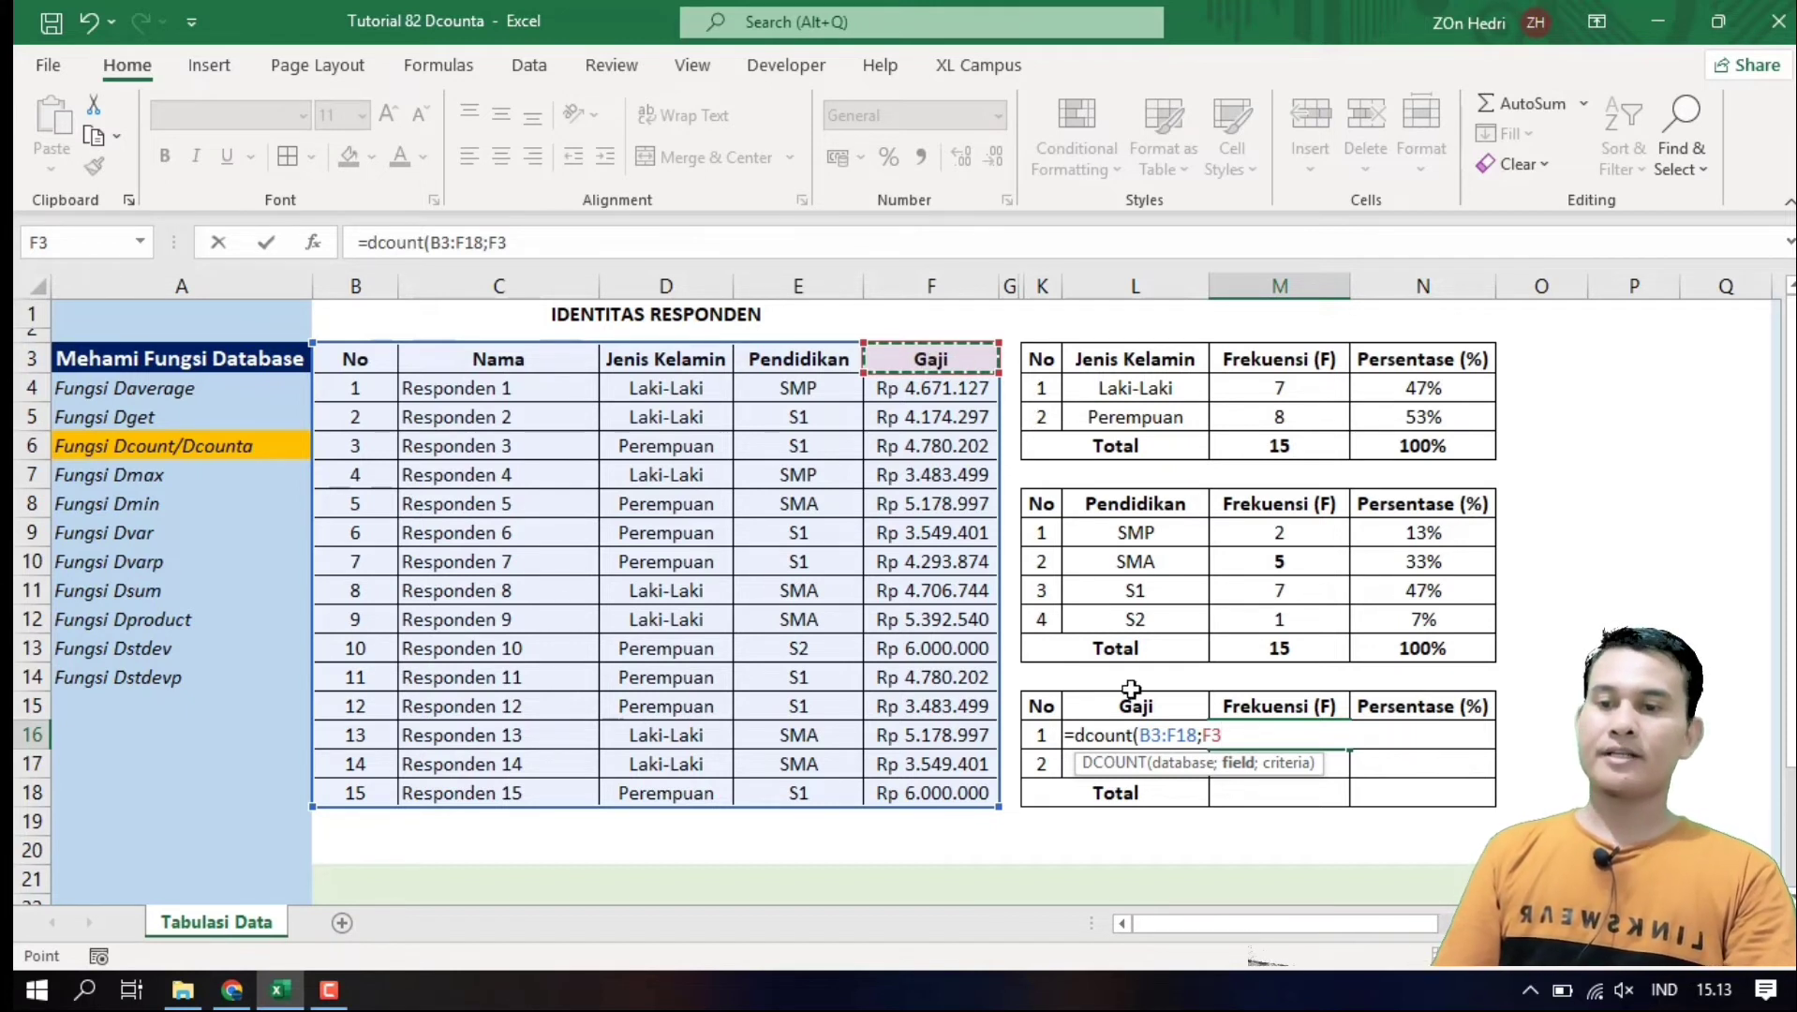
pyautogui.write(';')
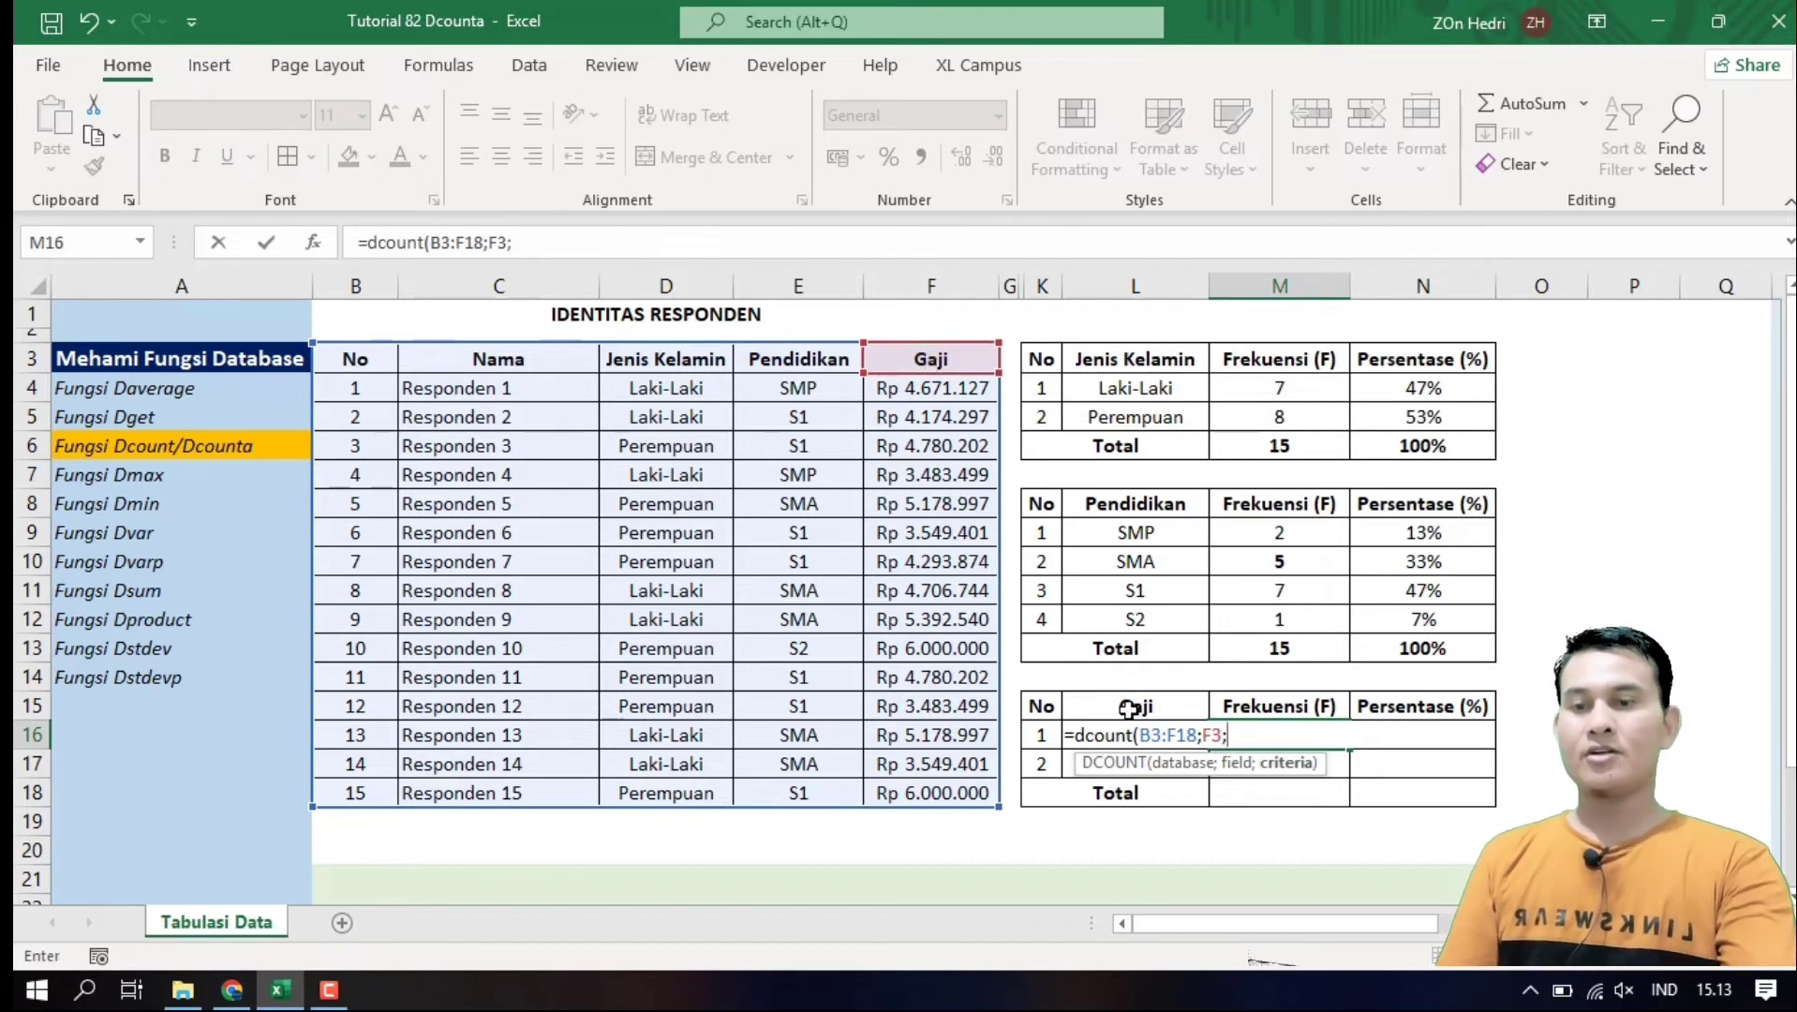
pyautogui.click(1132, 698)
pyautogui.moveTo(1126, 736); pyautogui.dragTo(1126, 738)
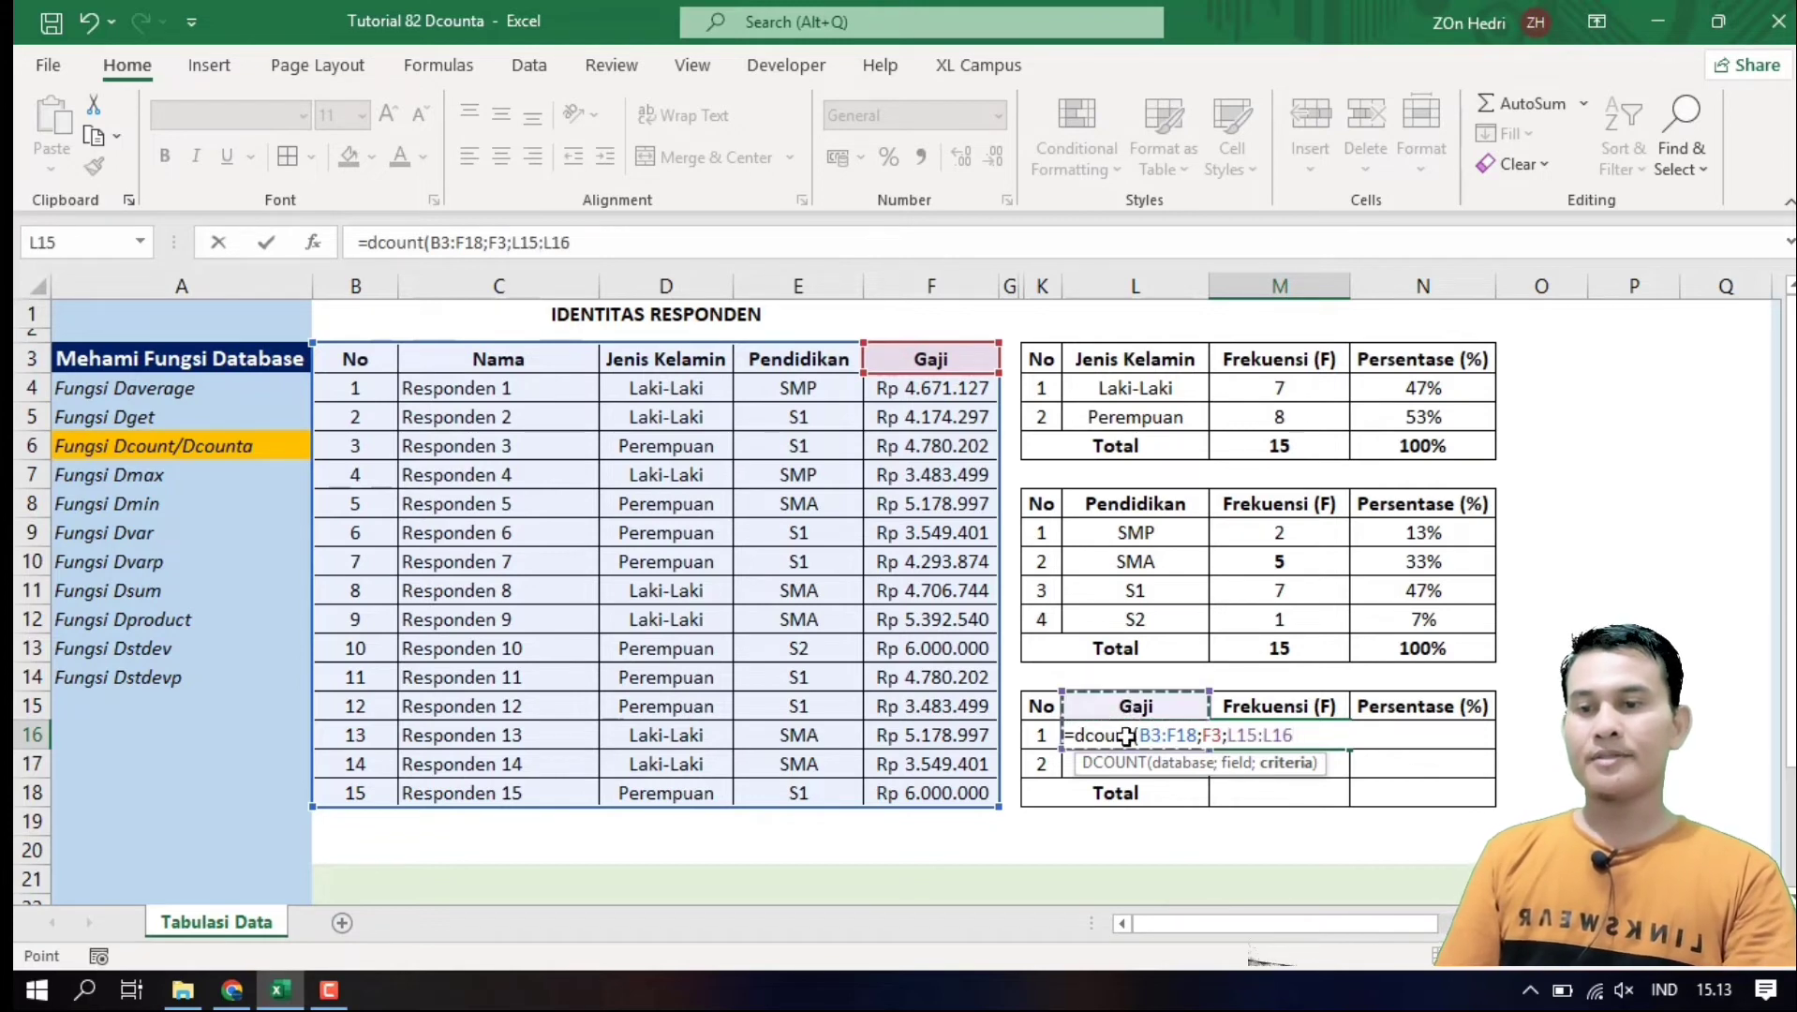
pyautogui.press('Return')
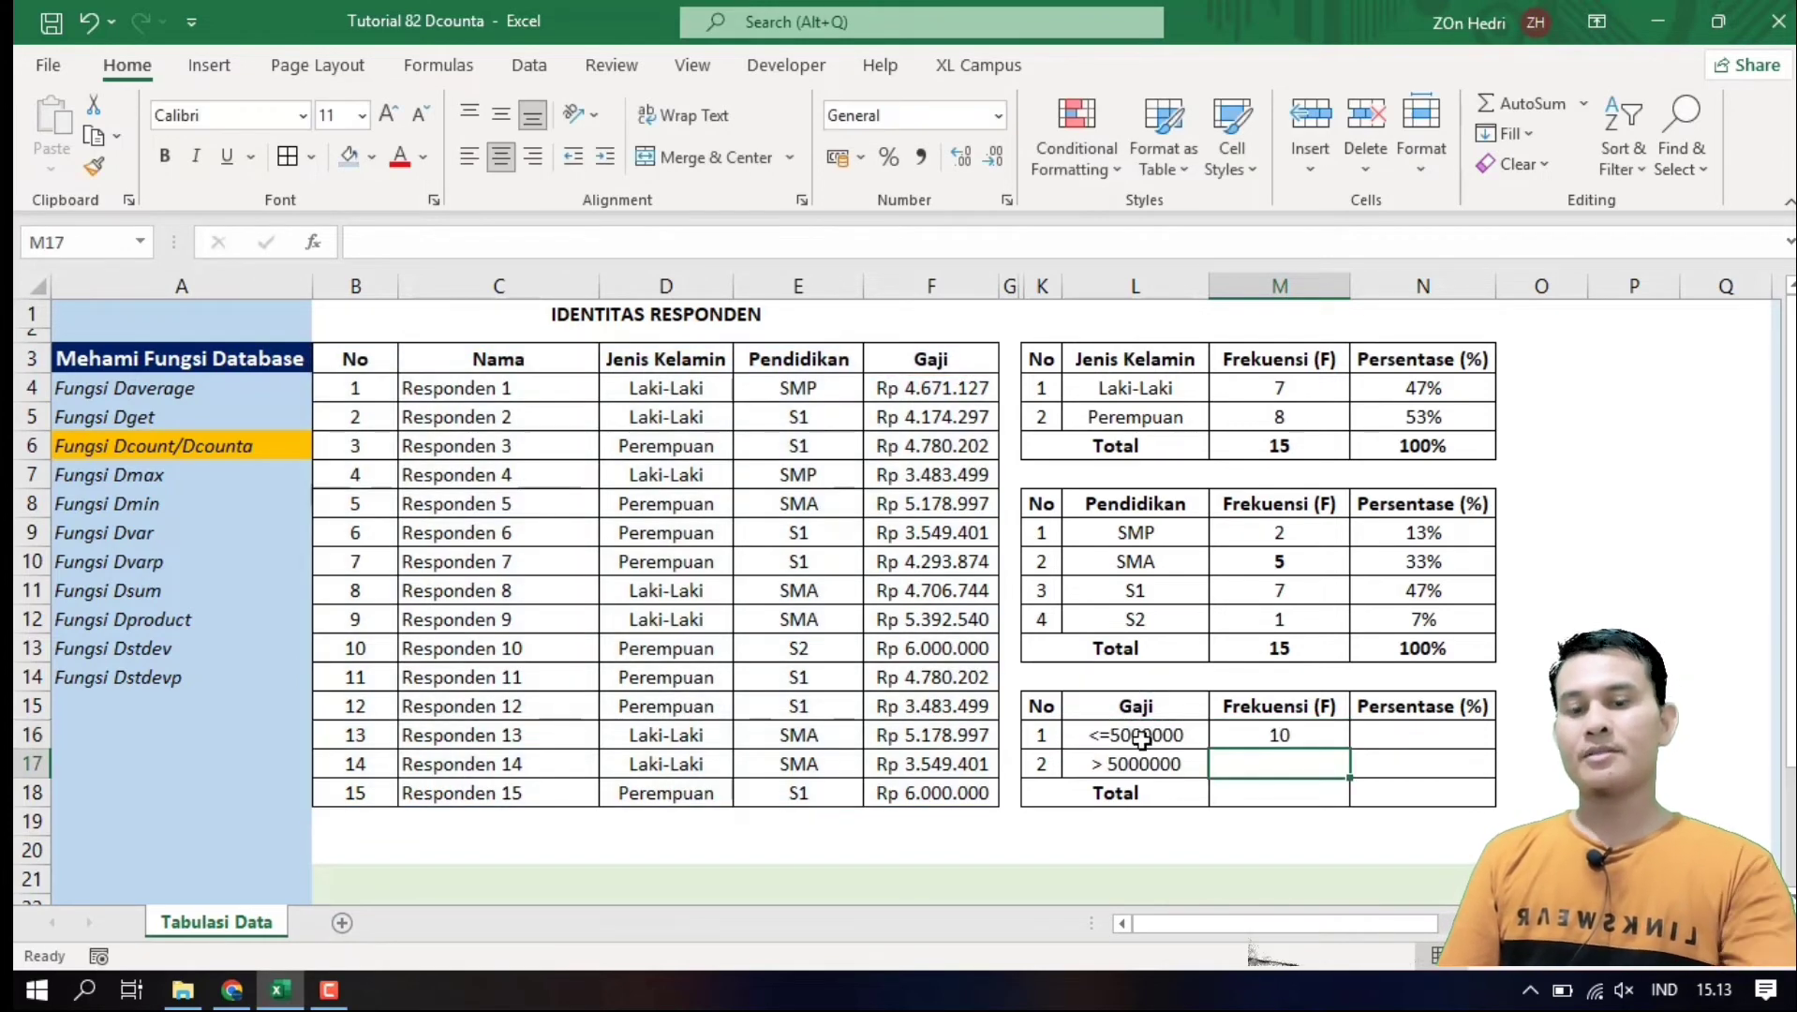
# Check the <=5000000 frequency formula in M16 against individual salaries in the respondents' Gaji column
pyautogui.click(1152, 738)
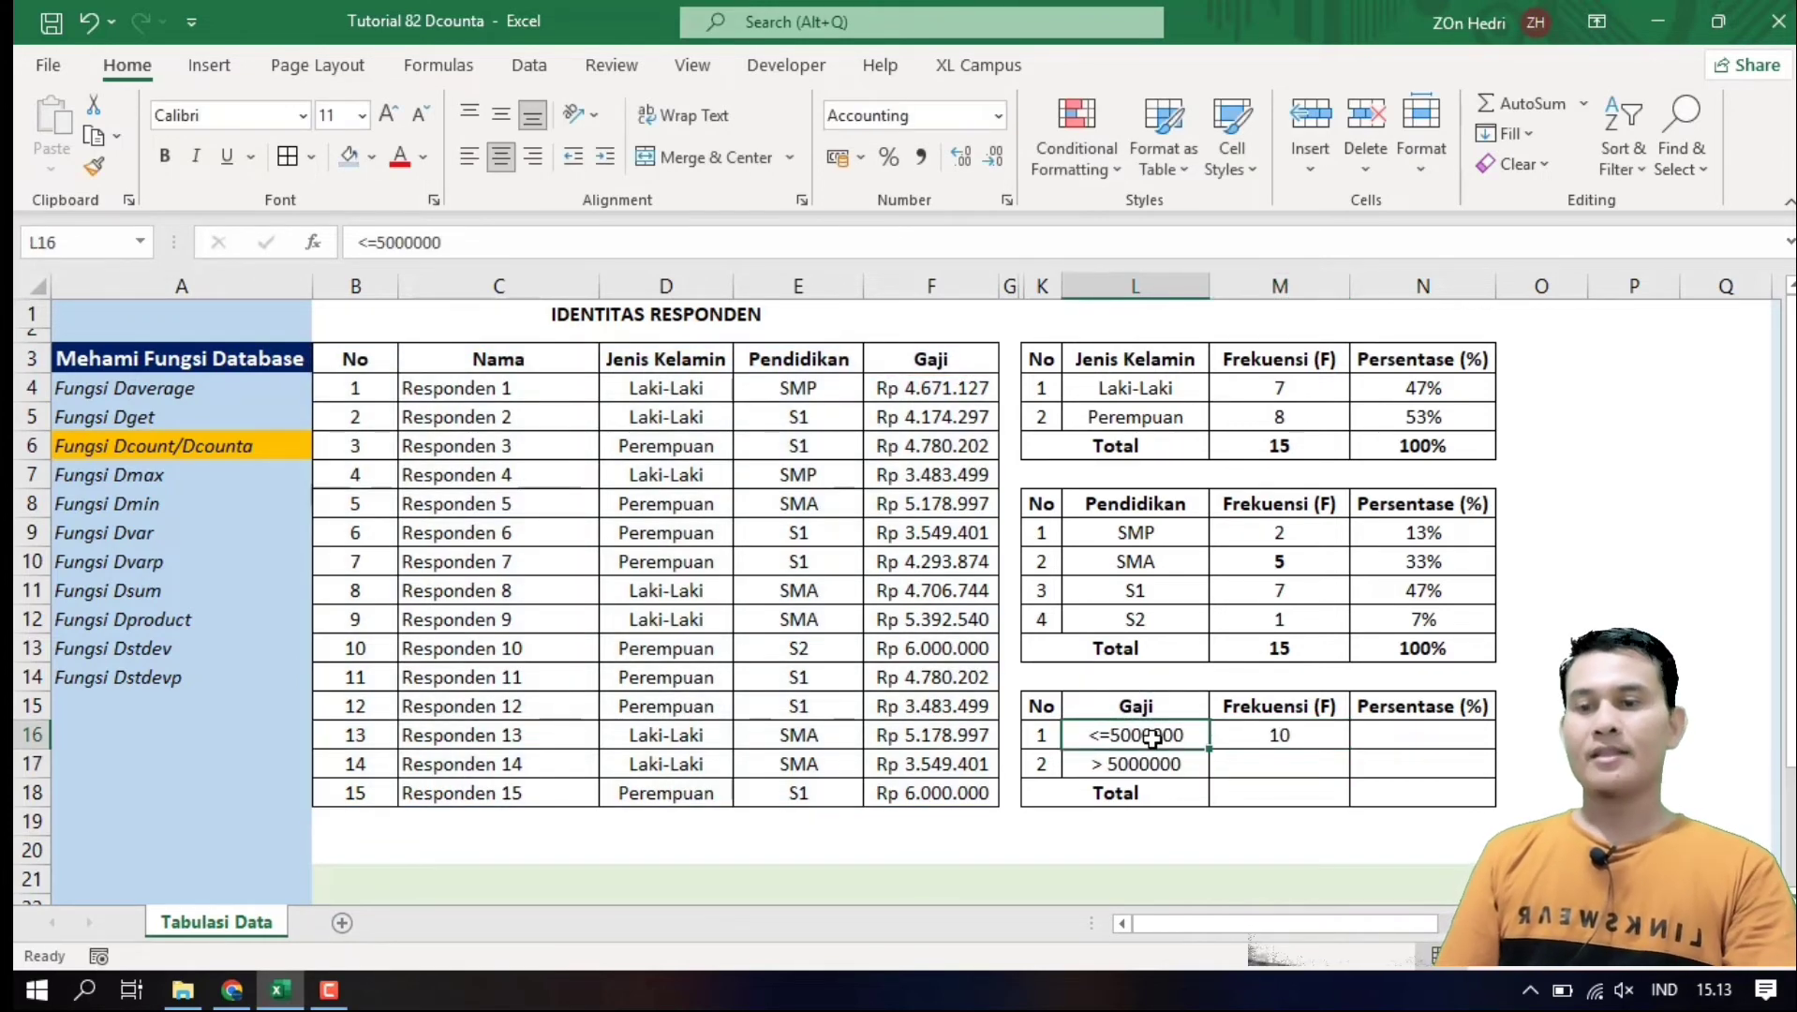
pyautogui.click(1324, 731)
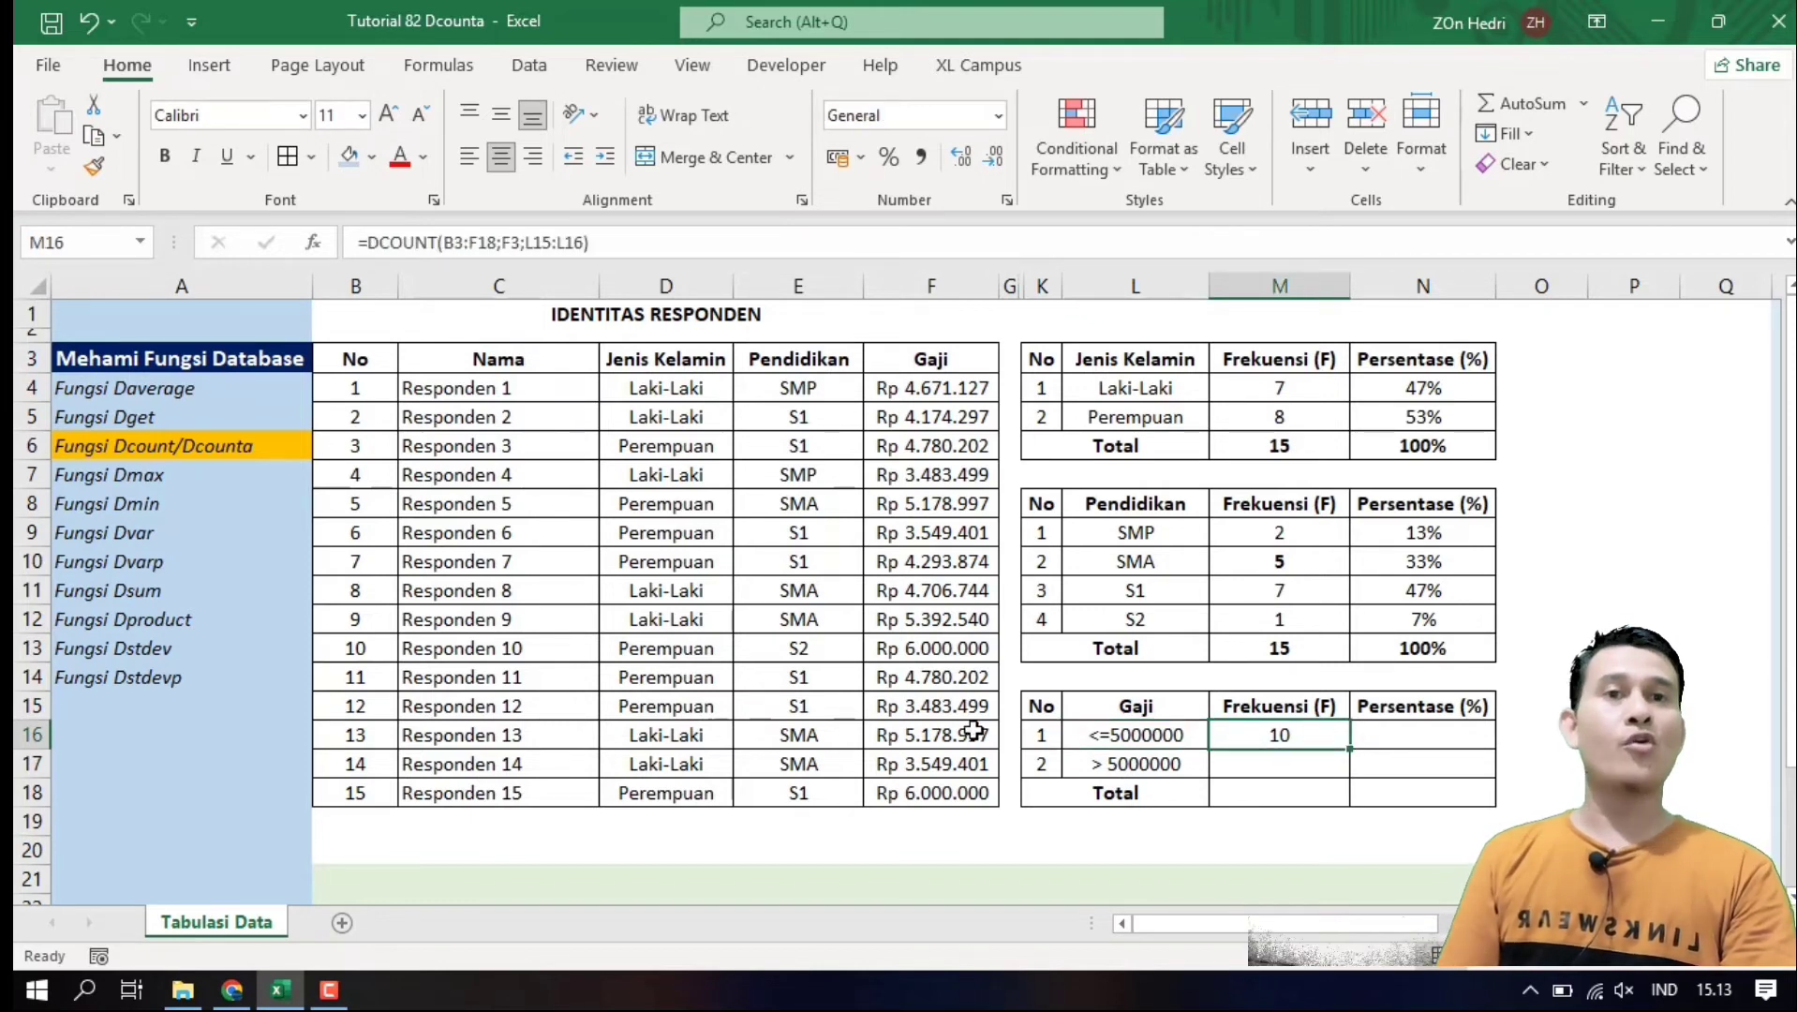
pyautogui.click(933, 590)
pyautogui.click(918, 442)
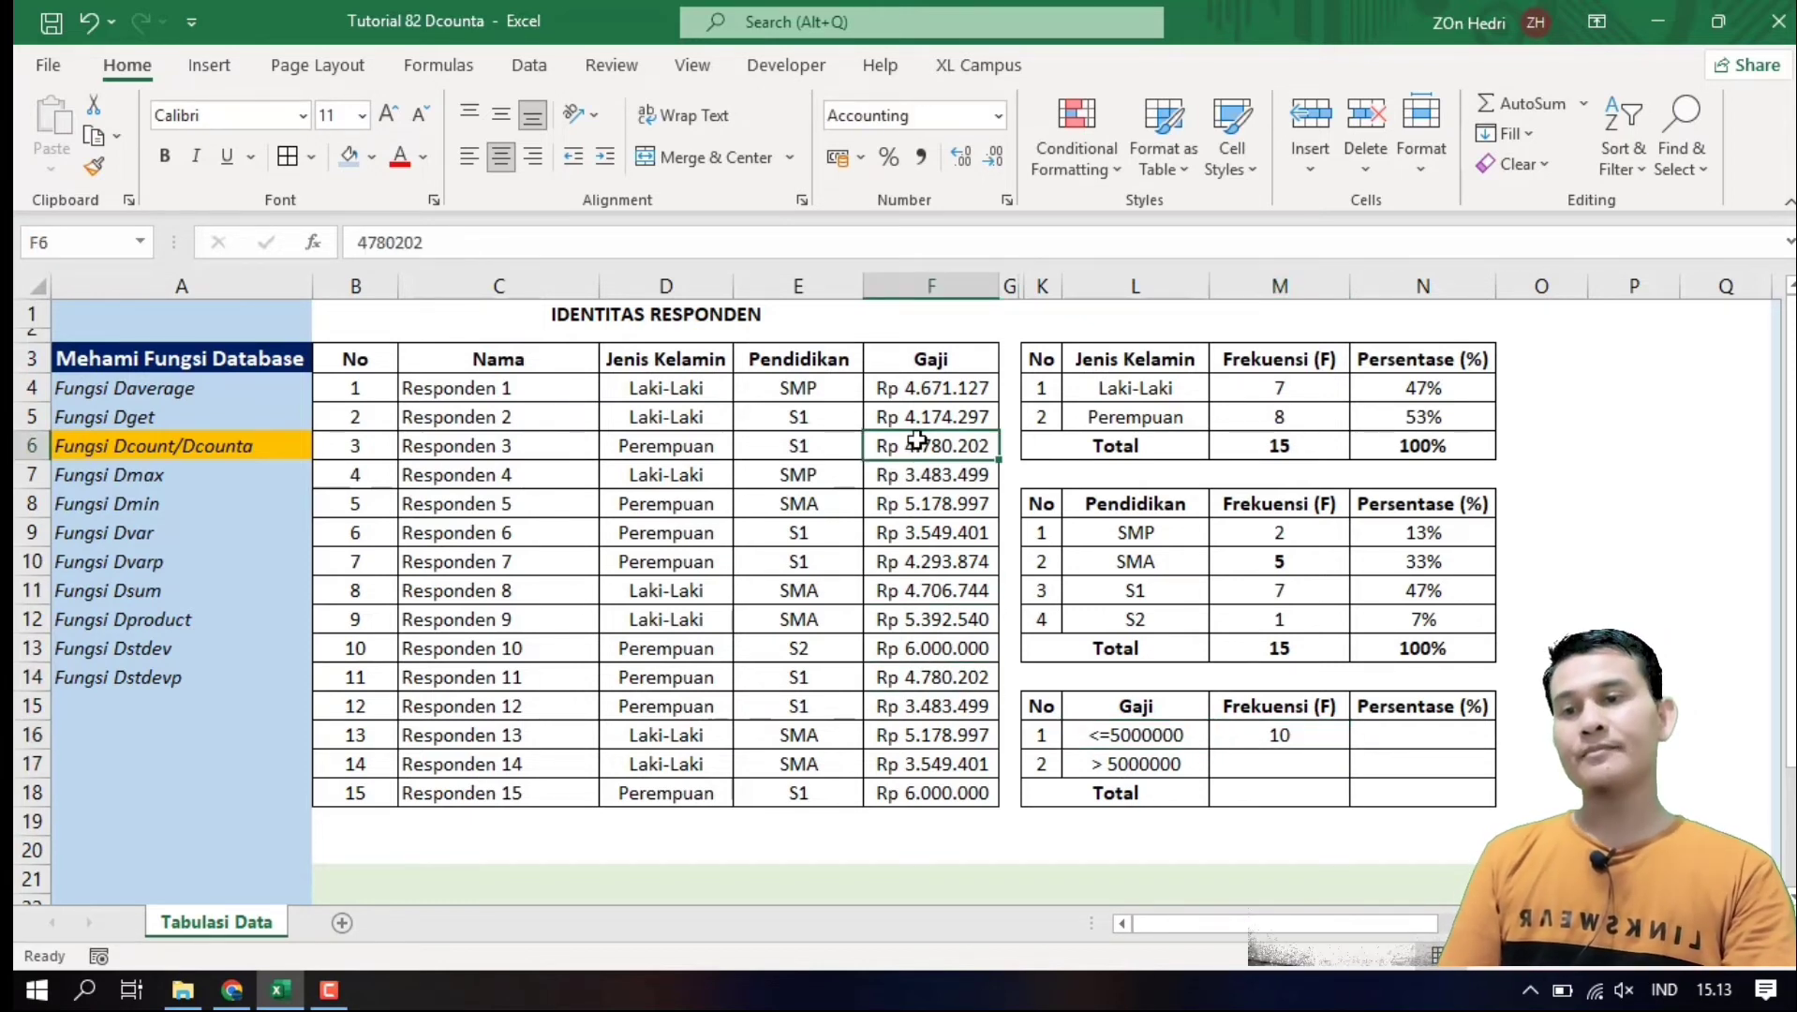
pyautogui.click(918, 506)
pyautogui.click(922, 678)
pyautogui.click(922, 792)
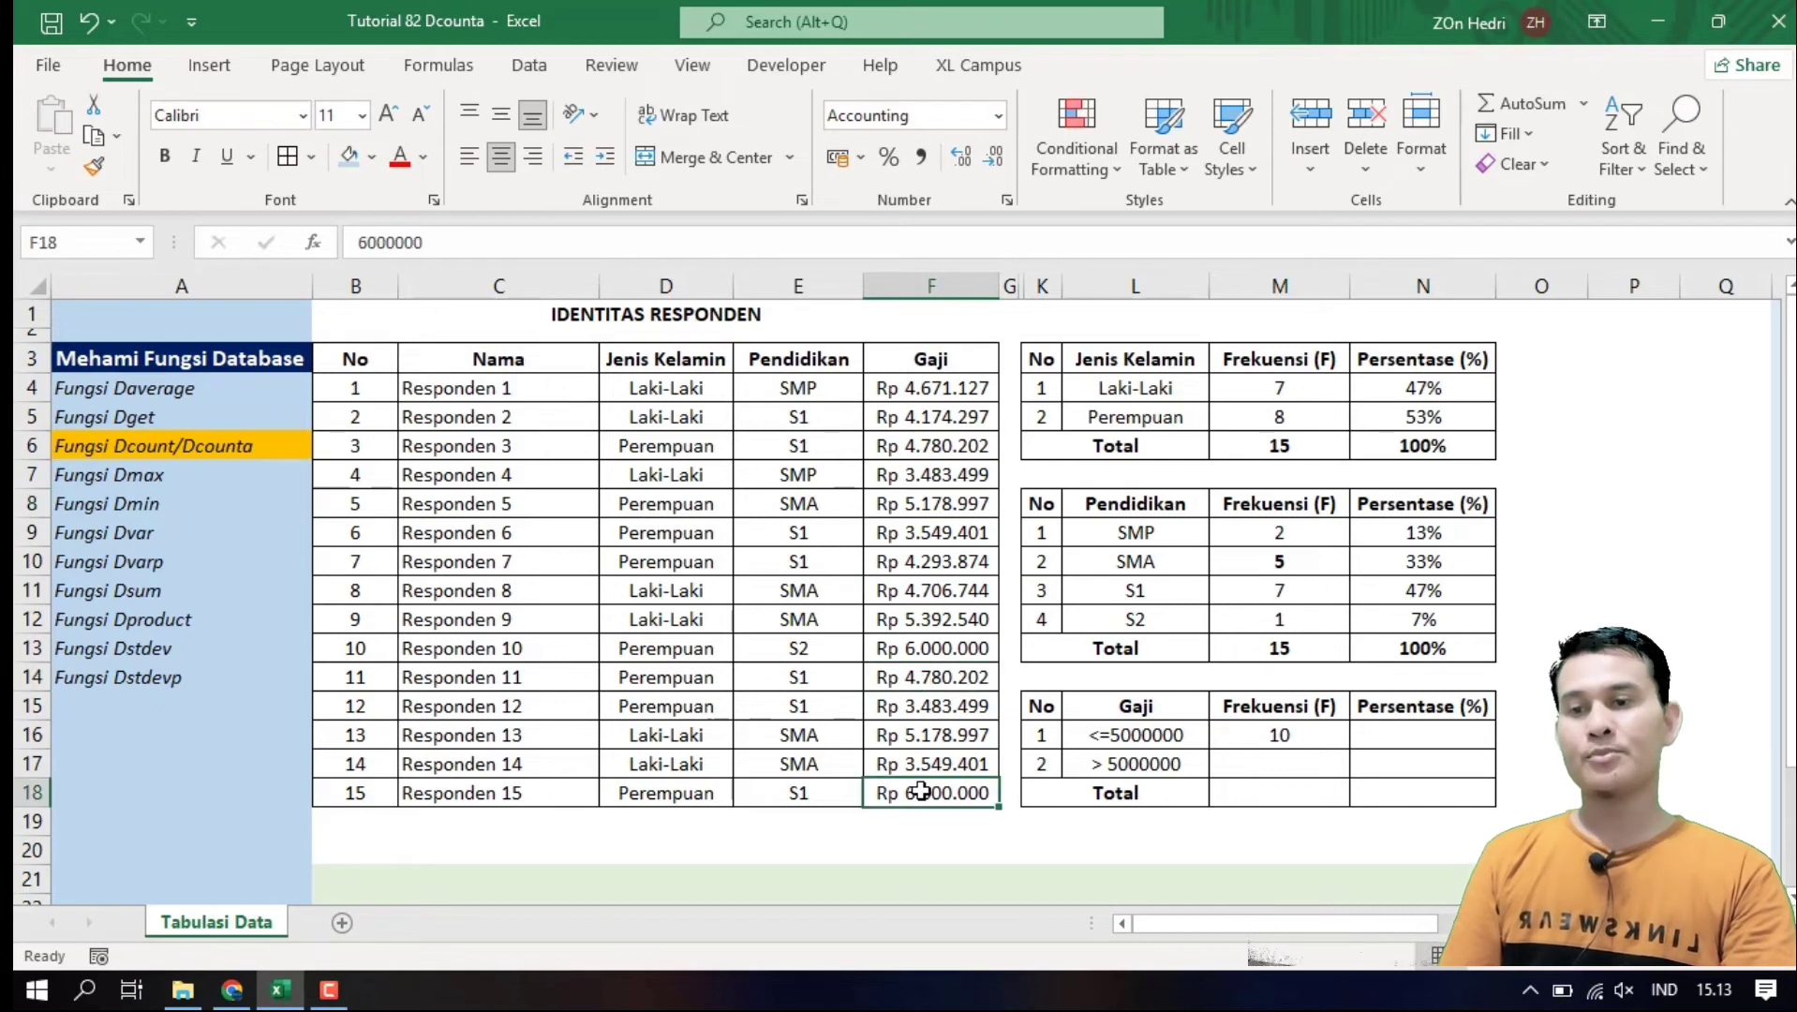
# Create a What-If data table over L16:M17 with L16 as the column input cell to fill the >5000000 frequency
pyautogui.click(1145, 740)
pyautogui.moveTo(1145, 739); pyautogui.dragTo(1274, 761)
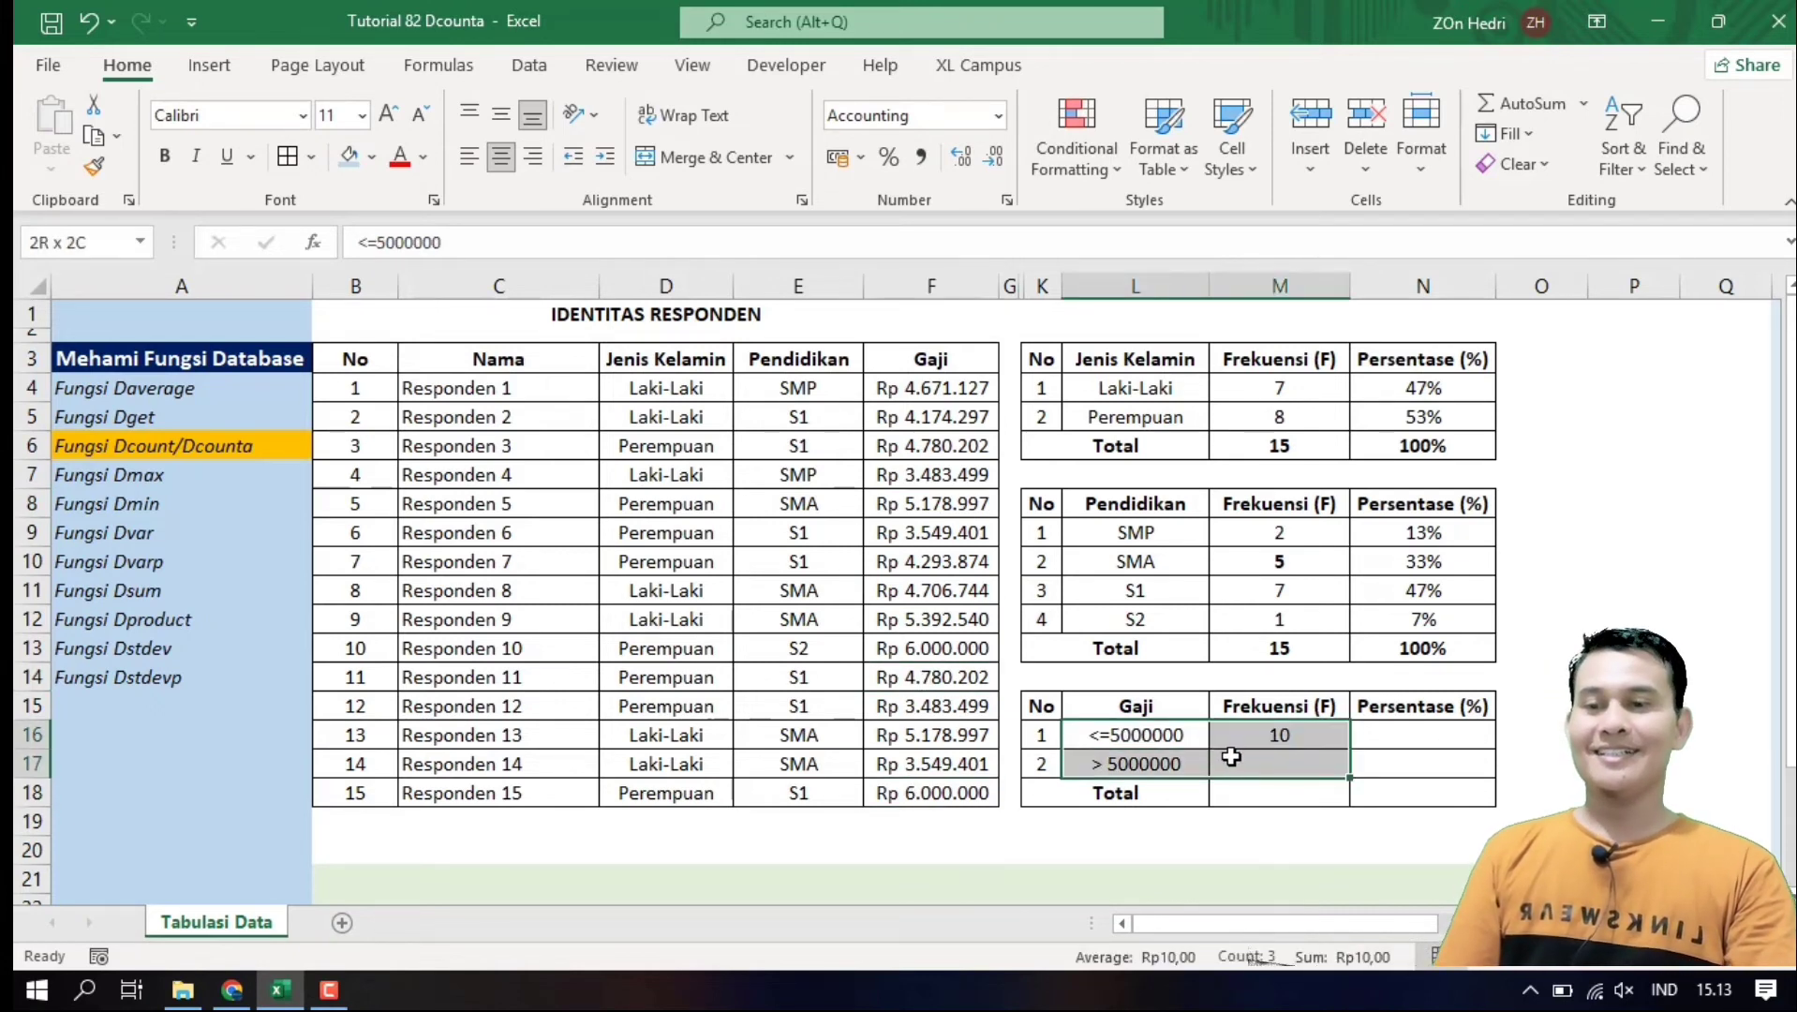
pyautogui.click(530, 66)
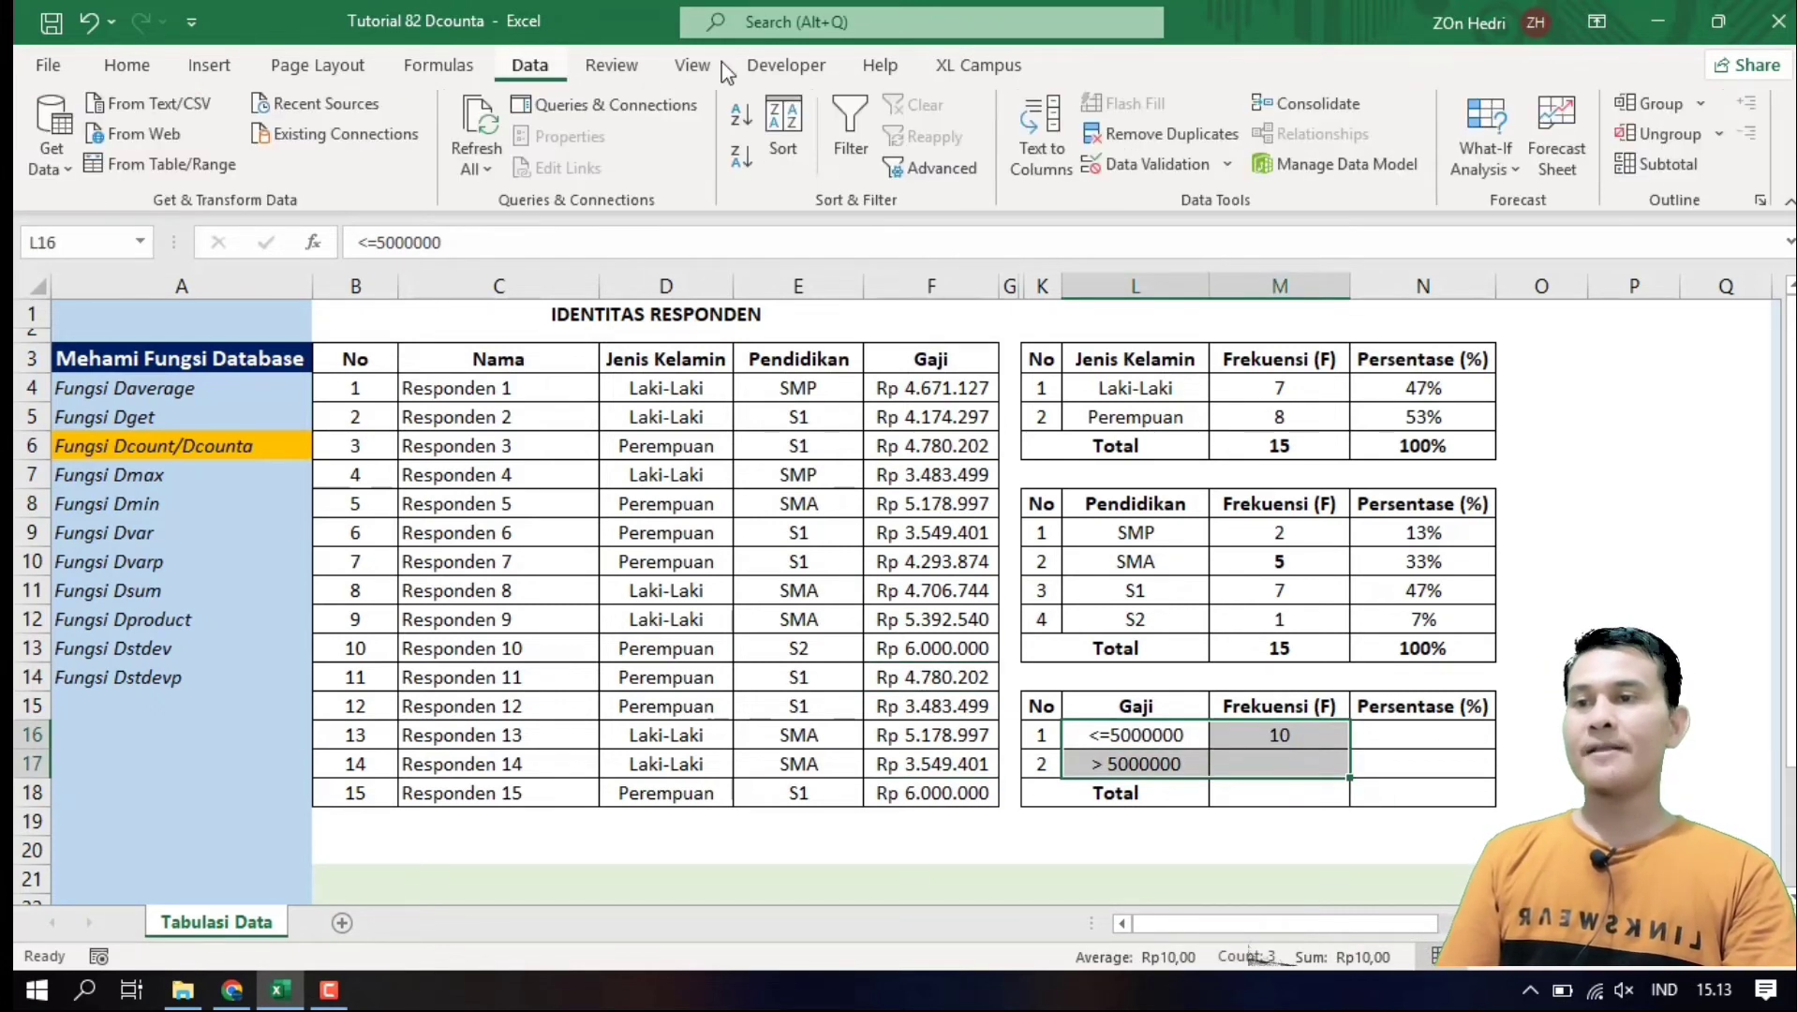
pyautogui.click(1478, 169)
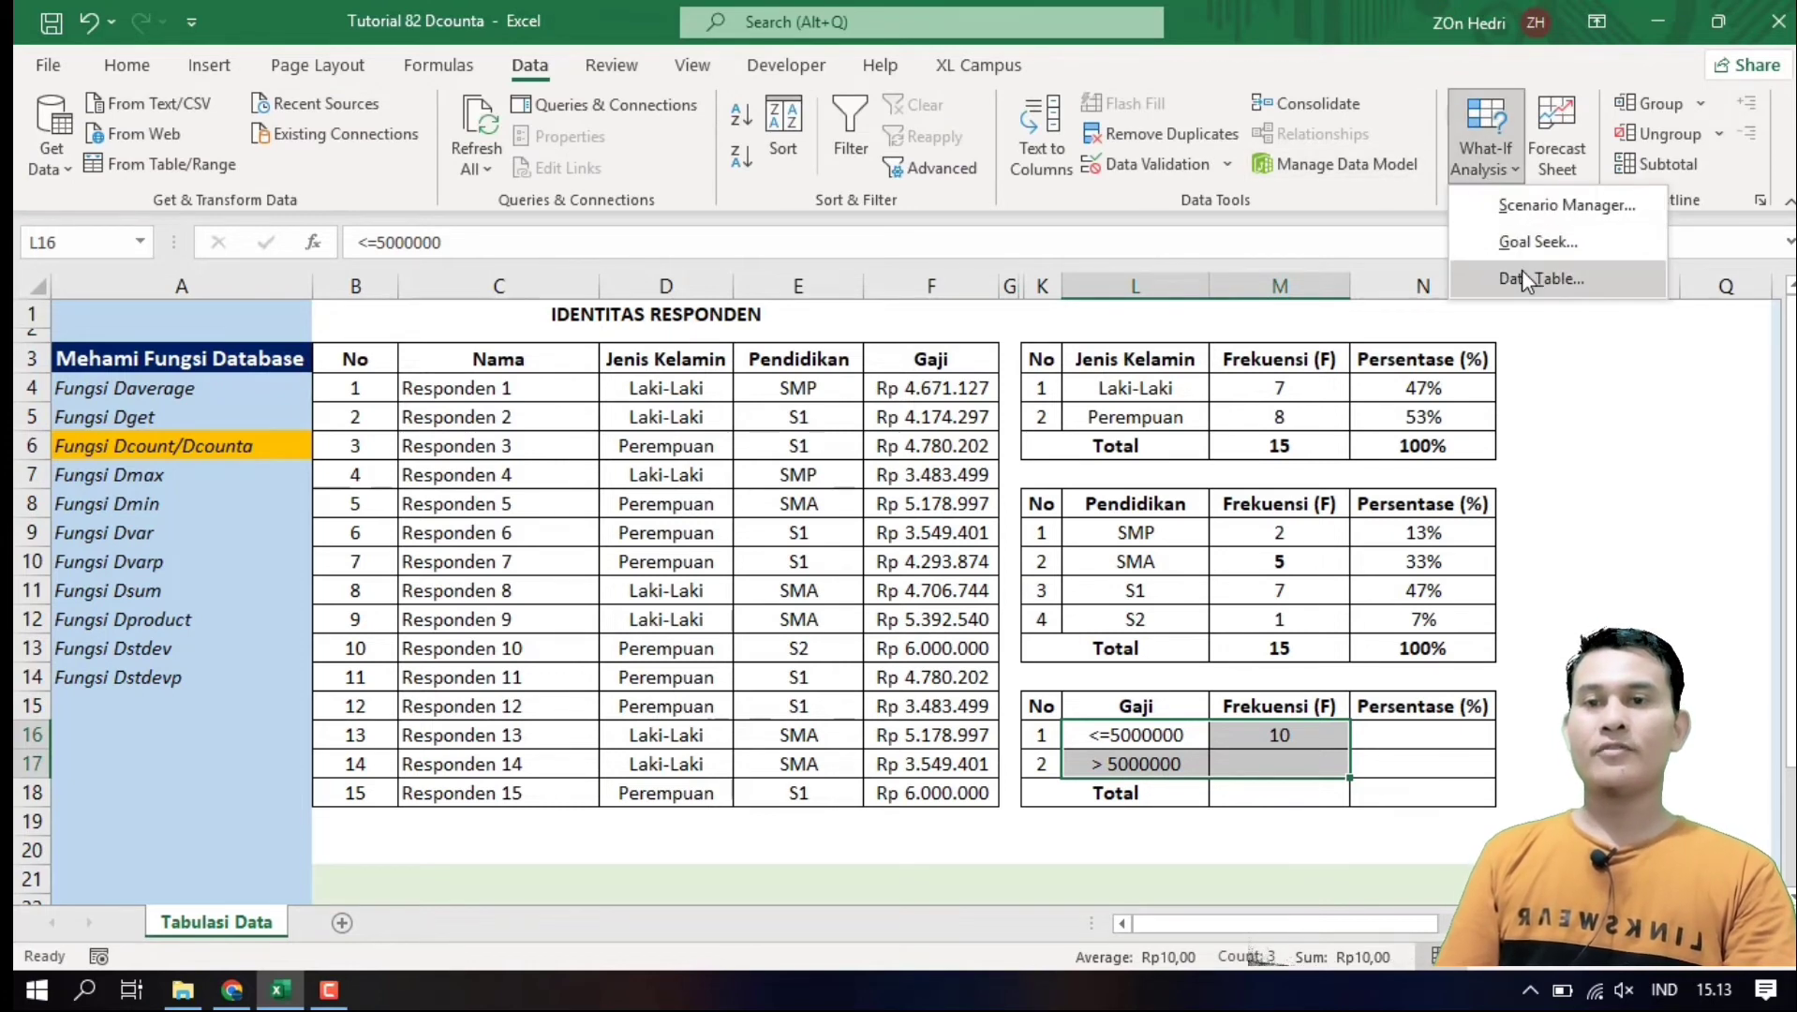
pyautogui.click(1529, 276)
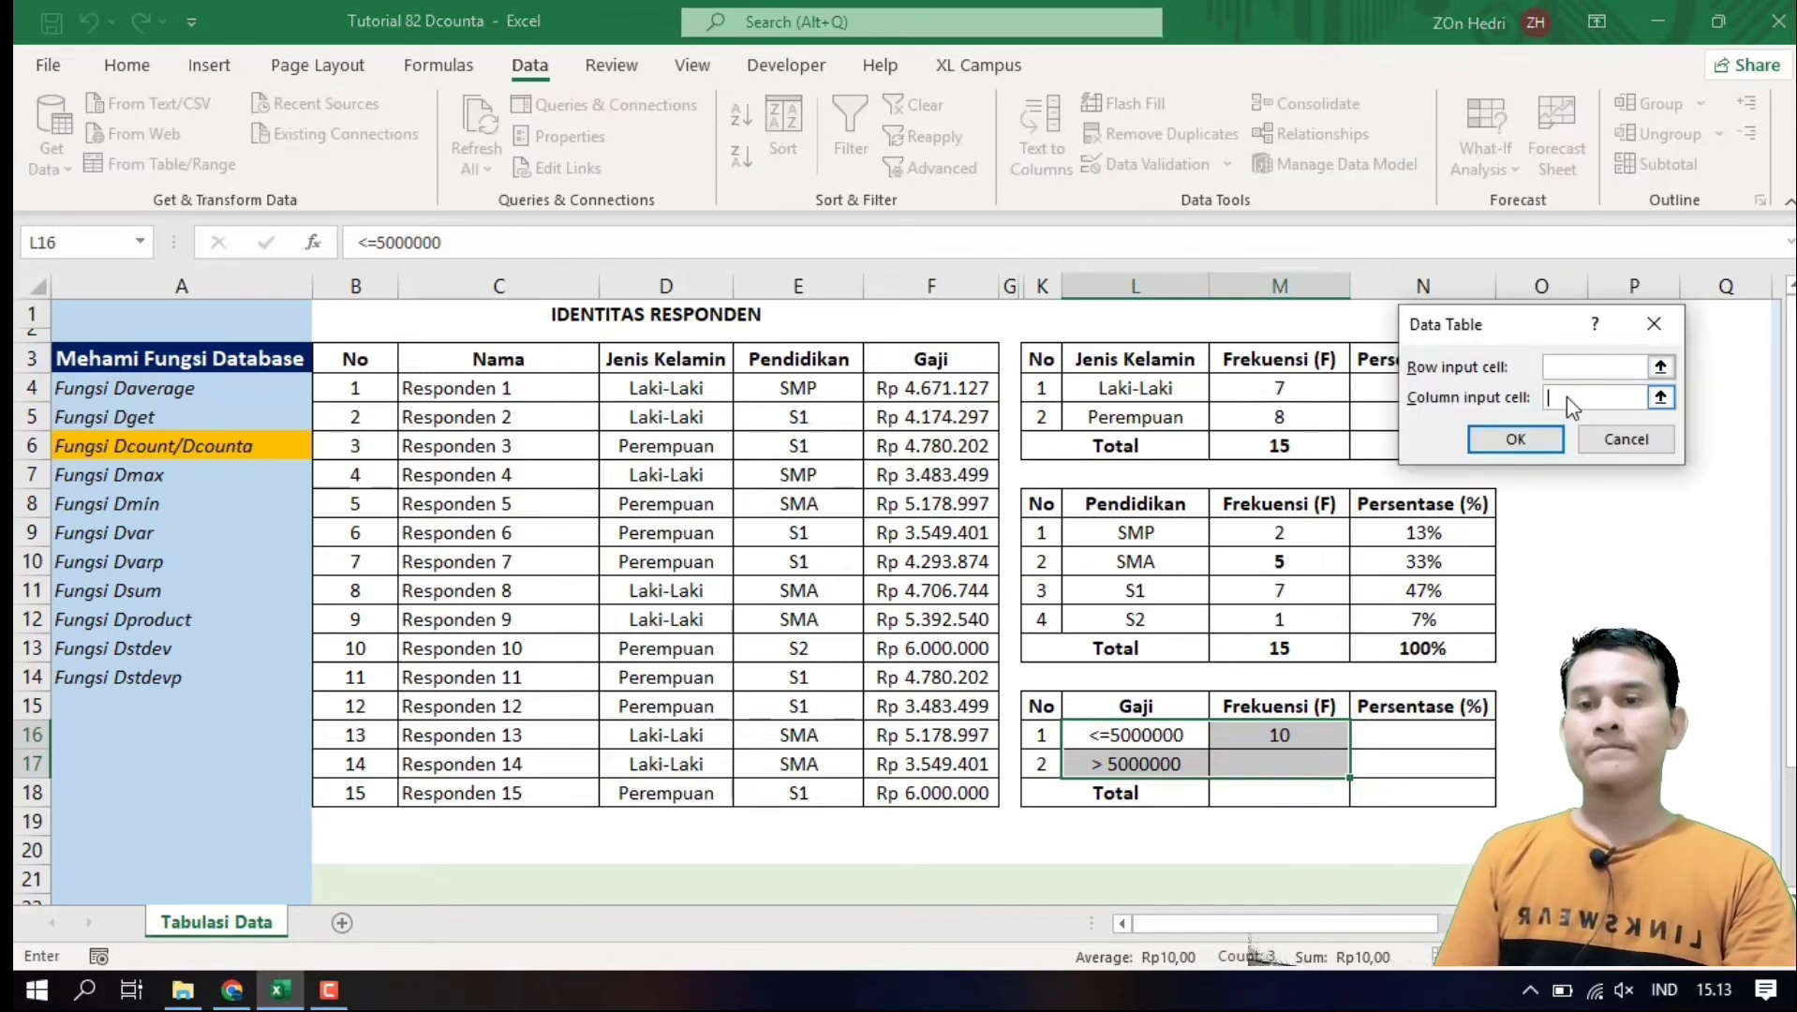
pyautogui.click(1127, 735)
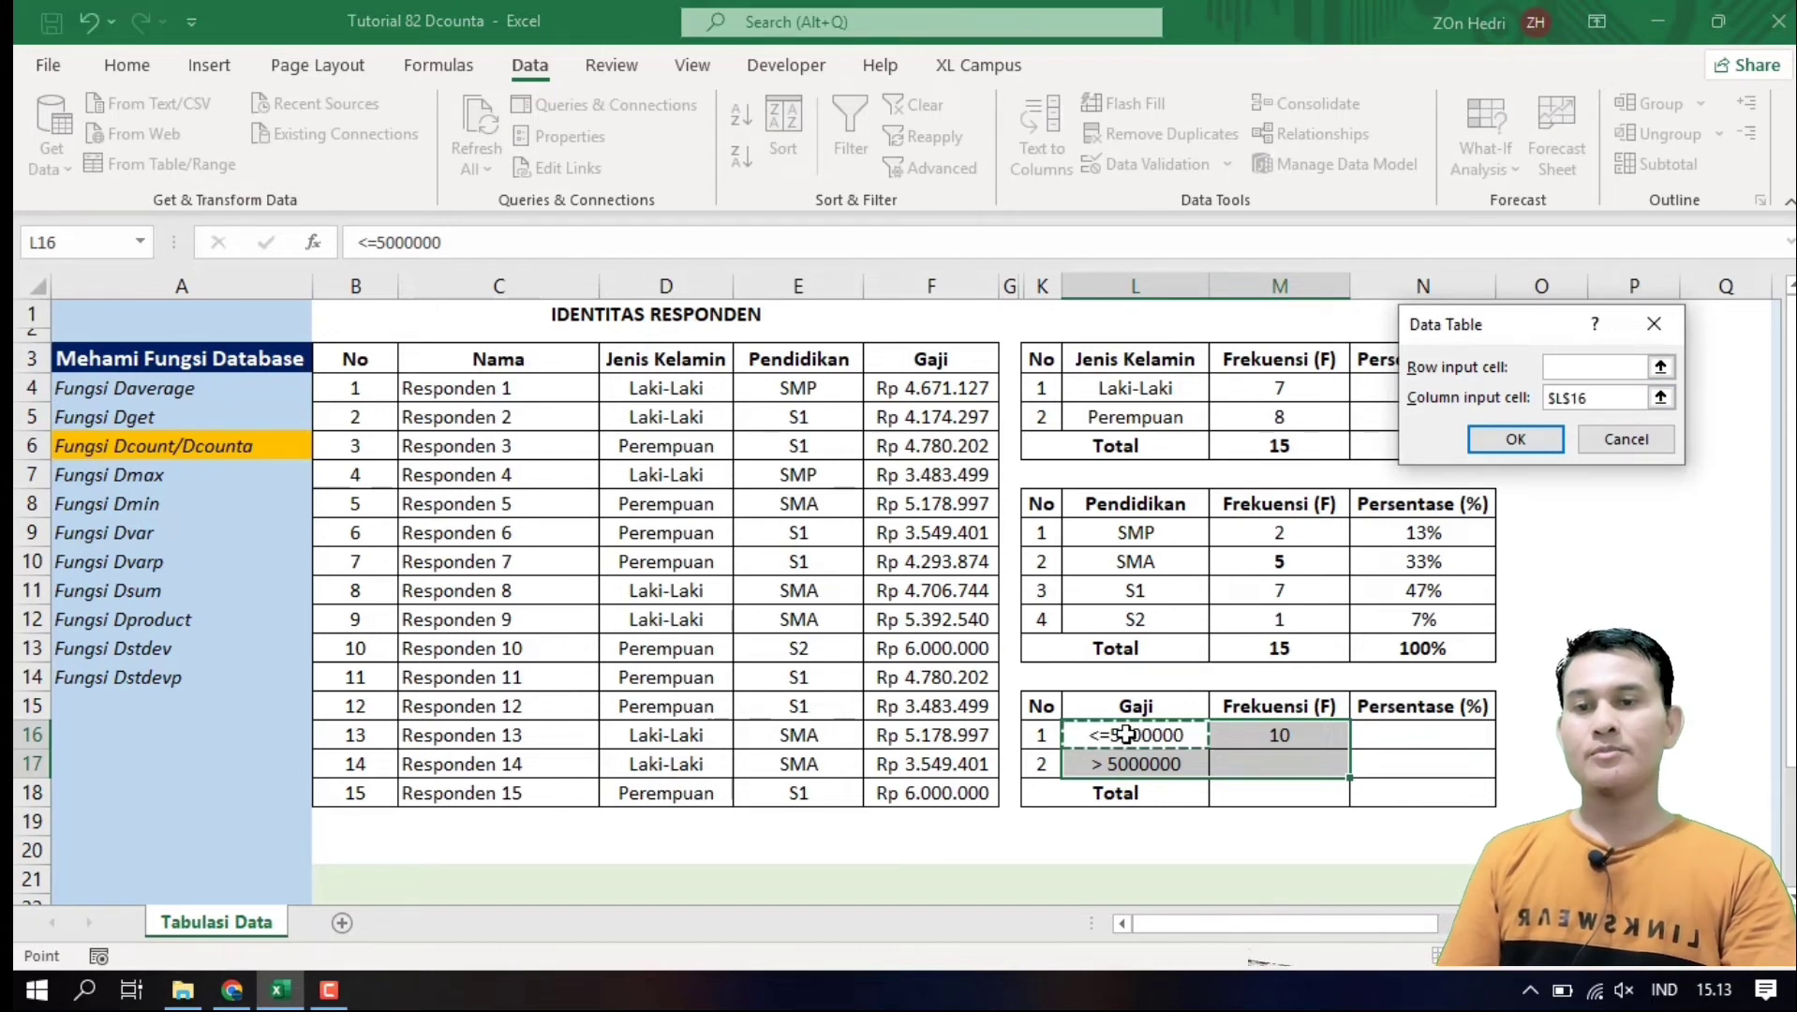
pyautogui.press('Return')
pyautogui.click(1298, 848)
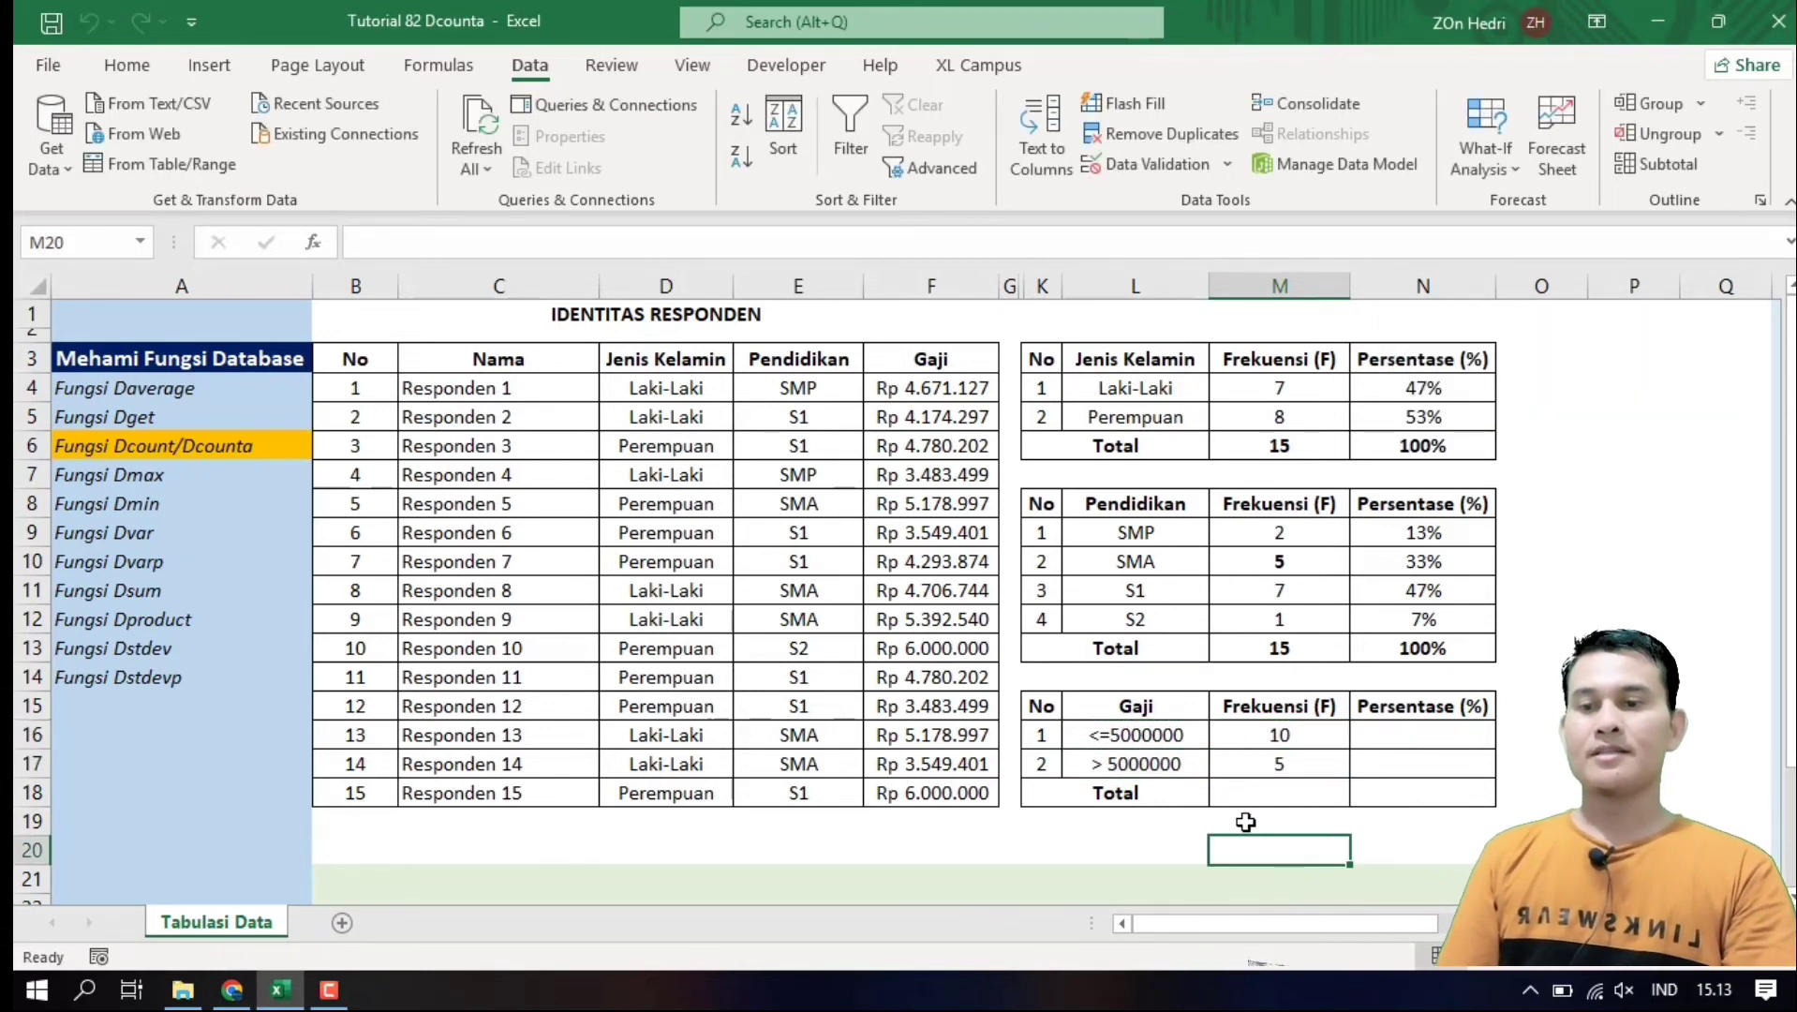
# Change Responden 14's Gaji in F17 to 6000000 to test the Gaji frequency formulas
pyautogui.click(1162, 764)
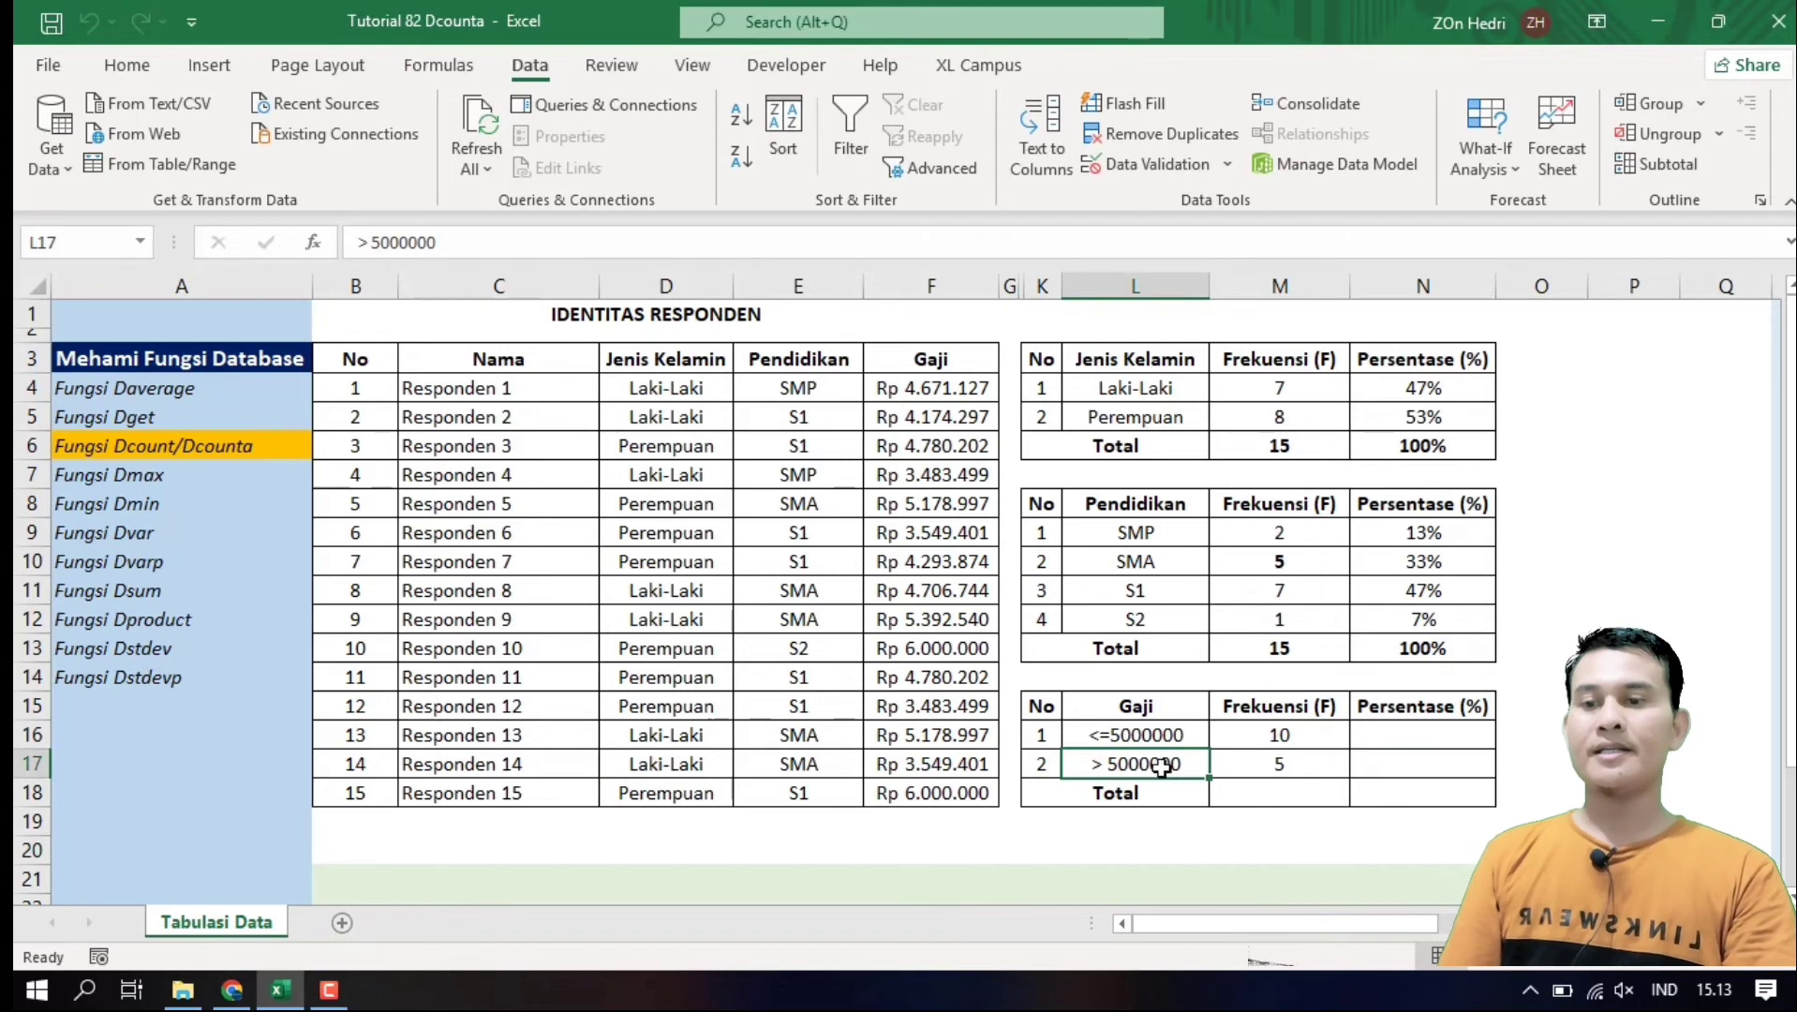
pyautogui.click(1251, 767)
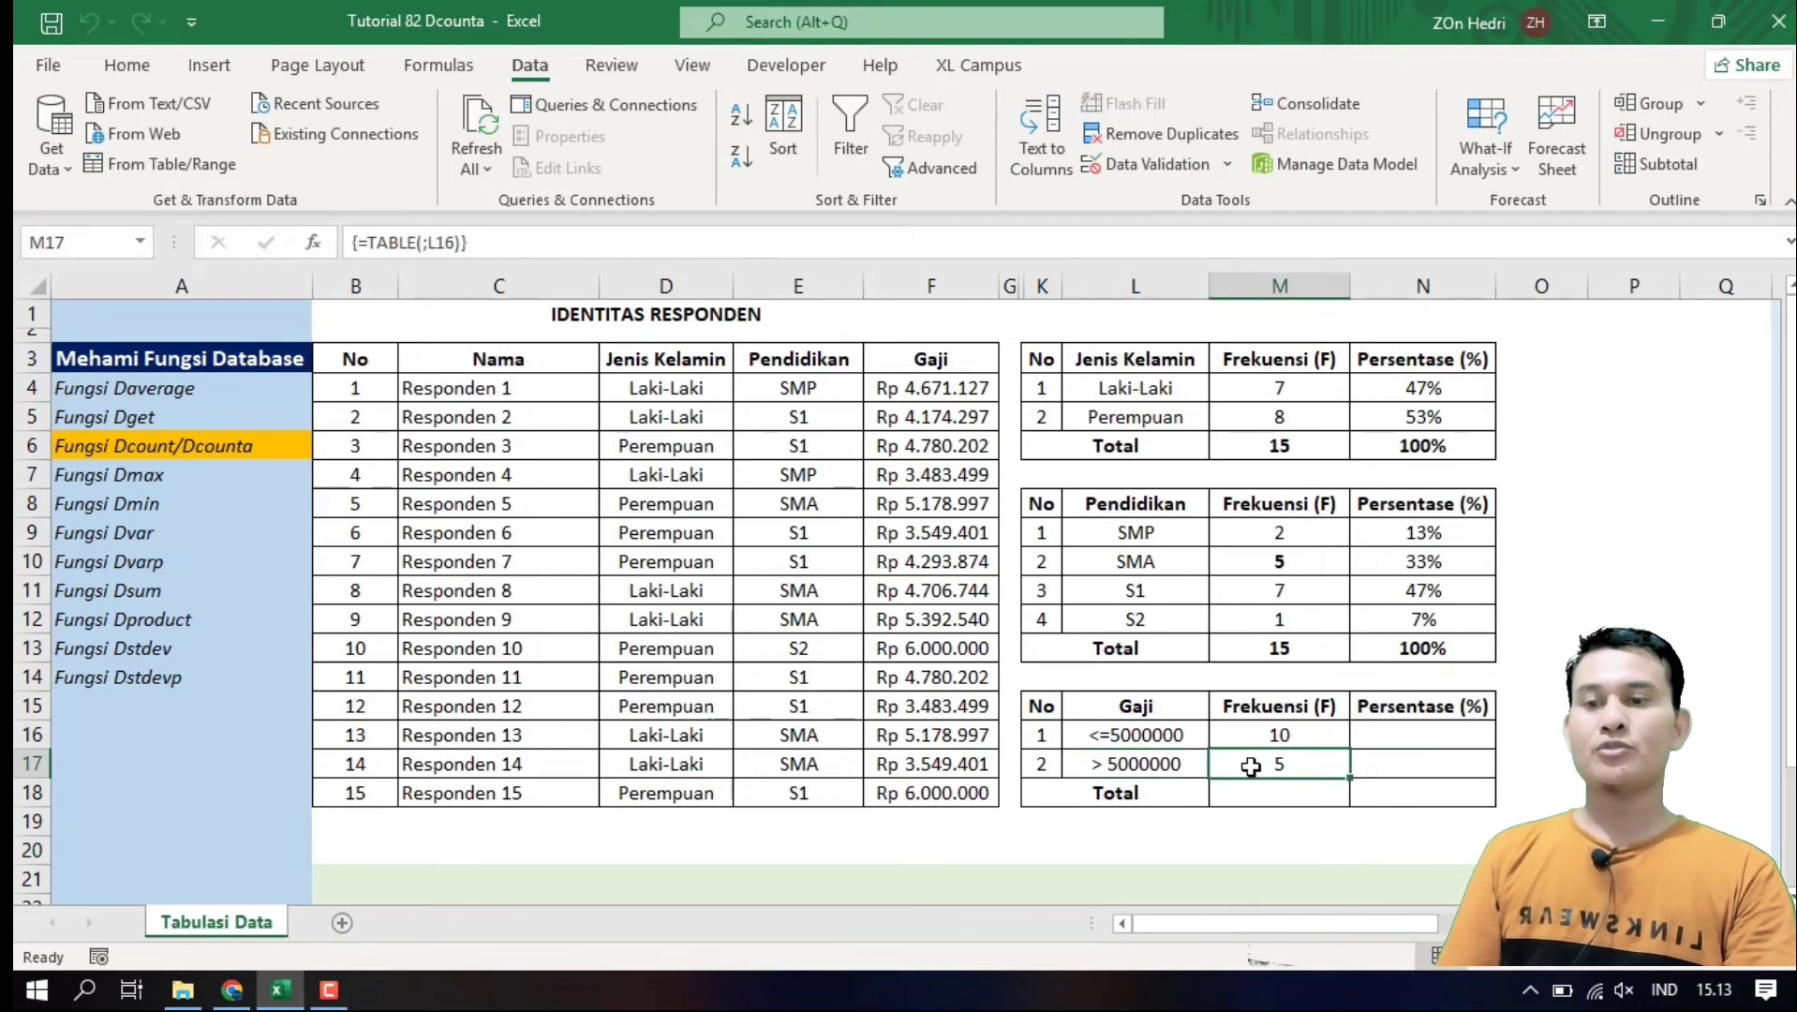
pyautogui.click(930, 766)
pyautogui.write('6')
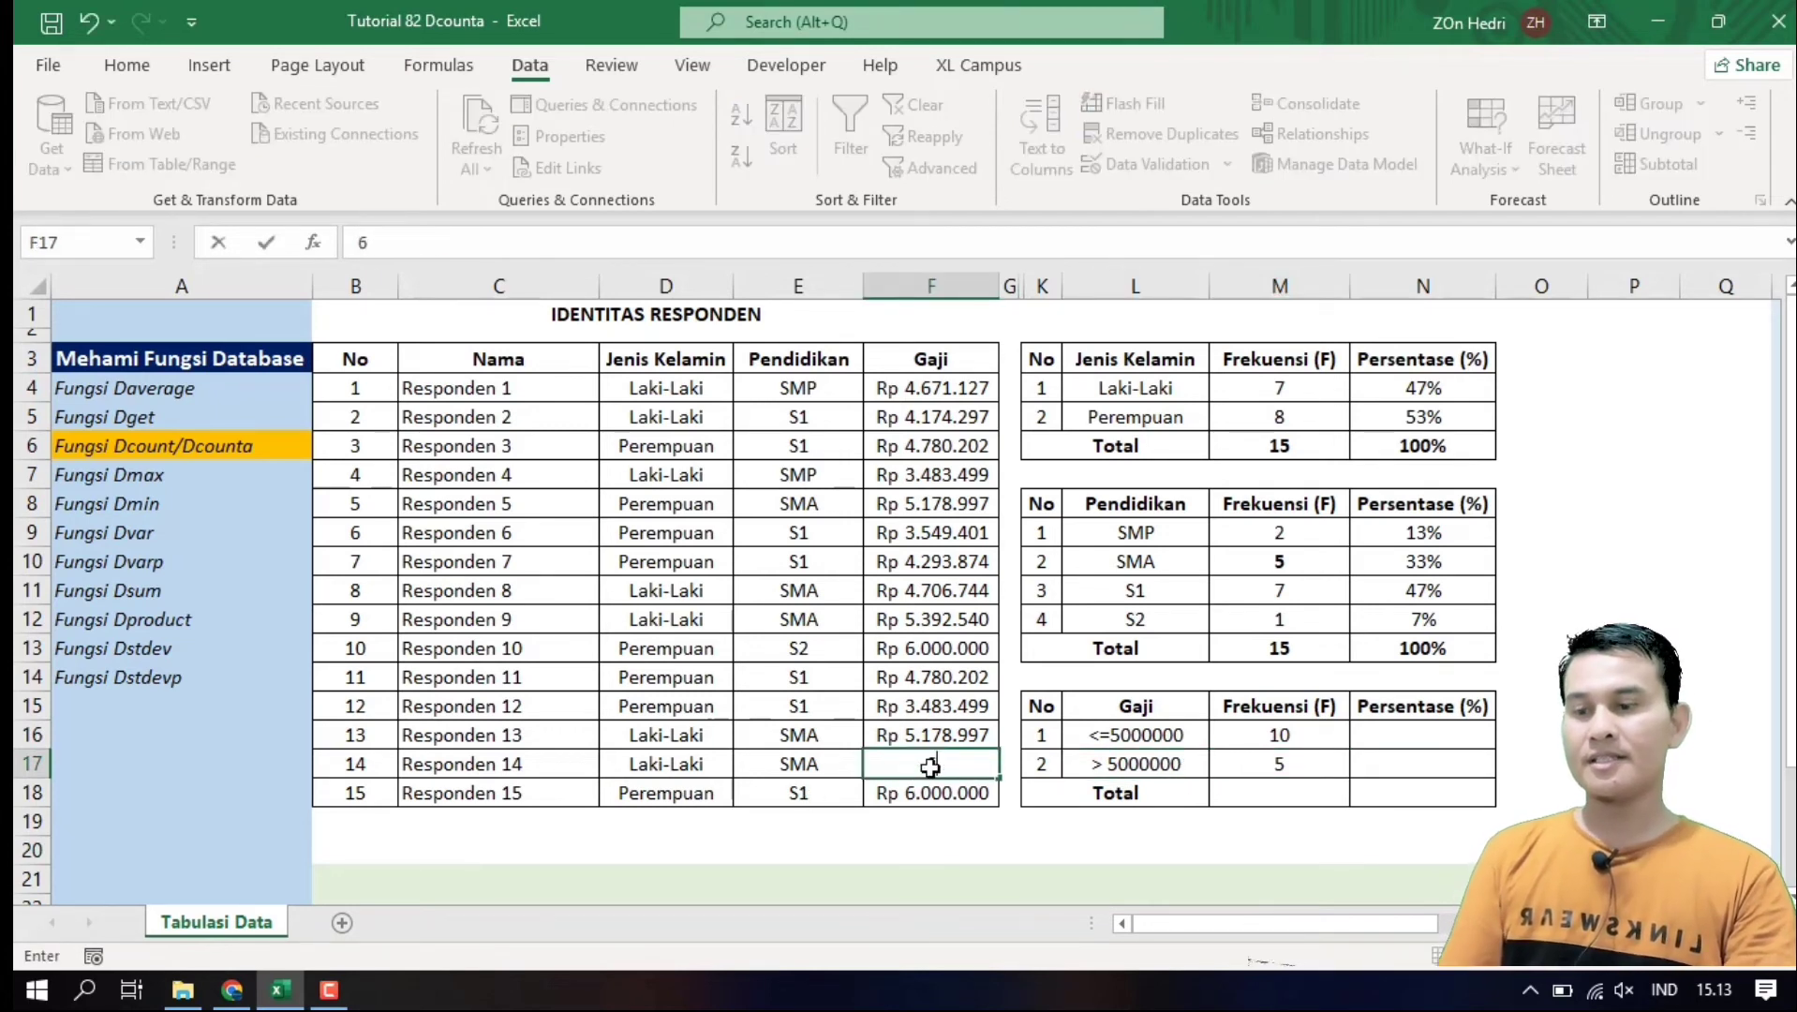
pyautogui.write('000000')
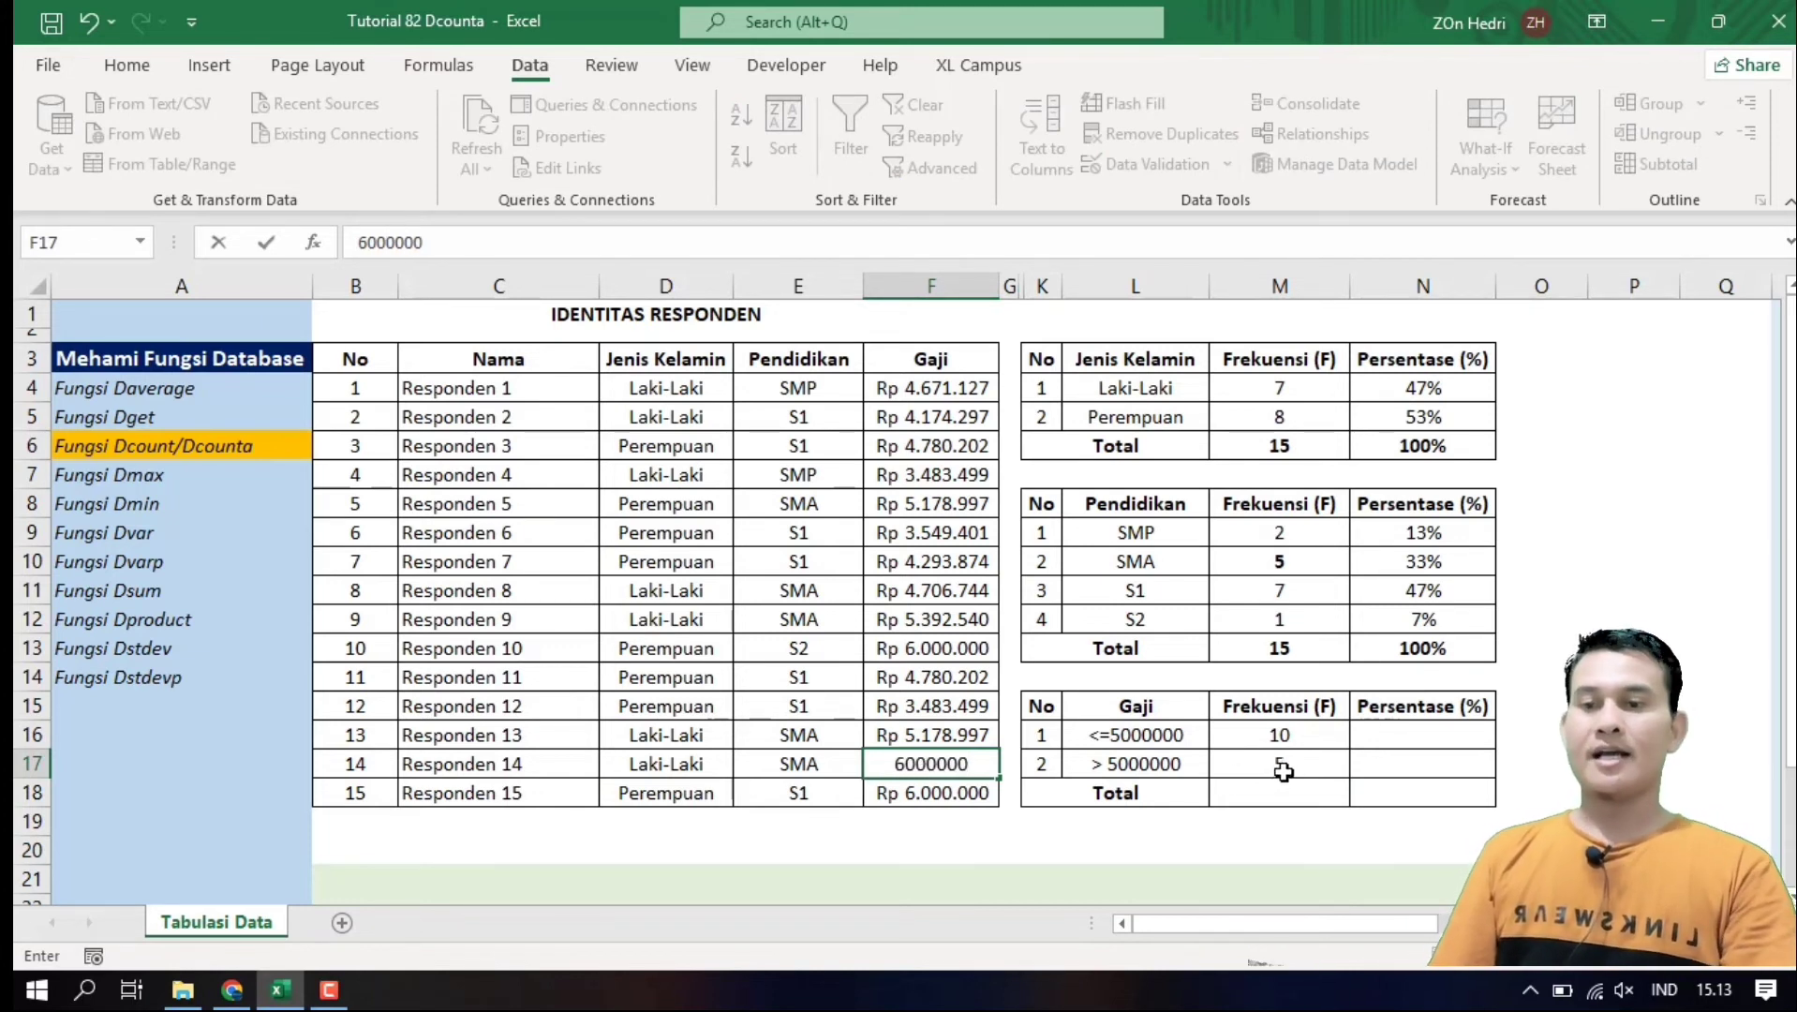
pyautogui.click(1634, 792)
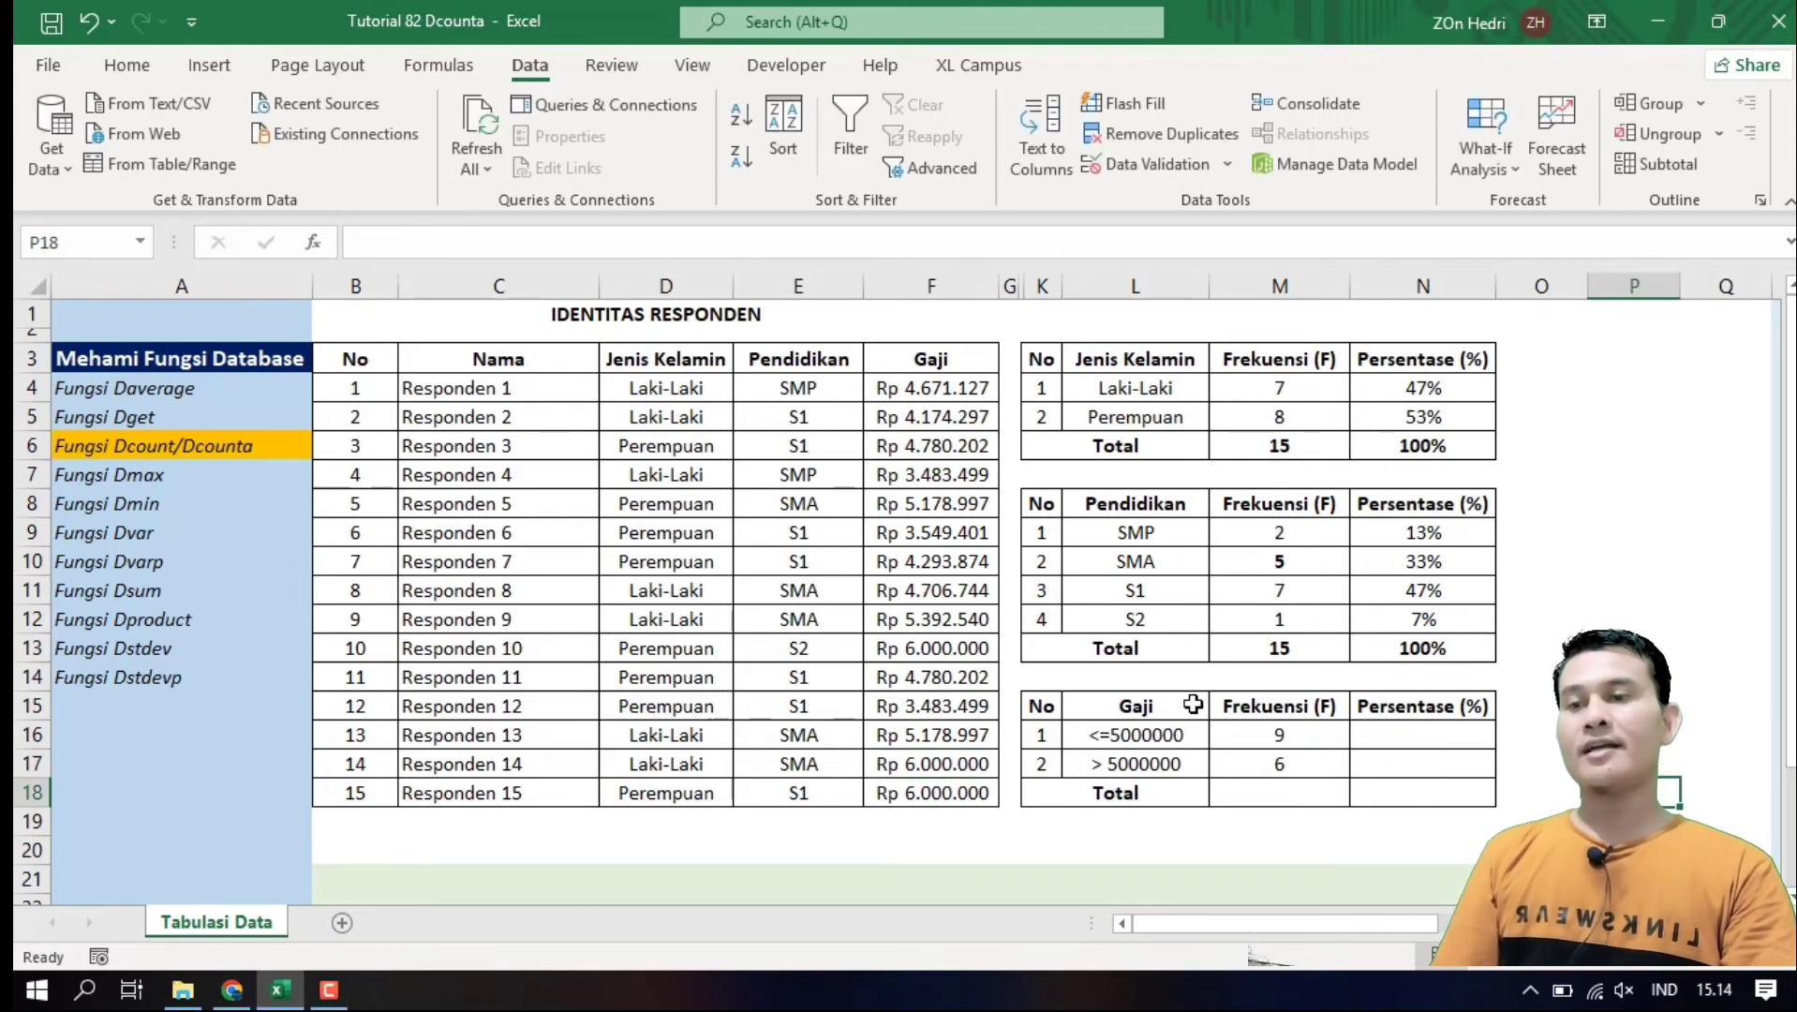
# Total the Gaji frequencies in M18 with an AutoSum of M16:M17
pyautogui.click(1256, 792)
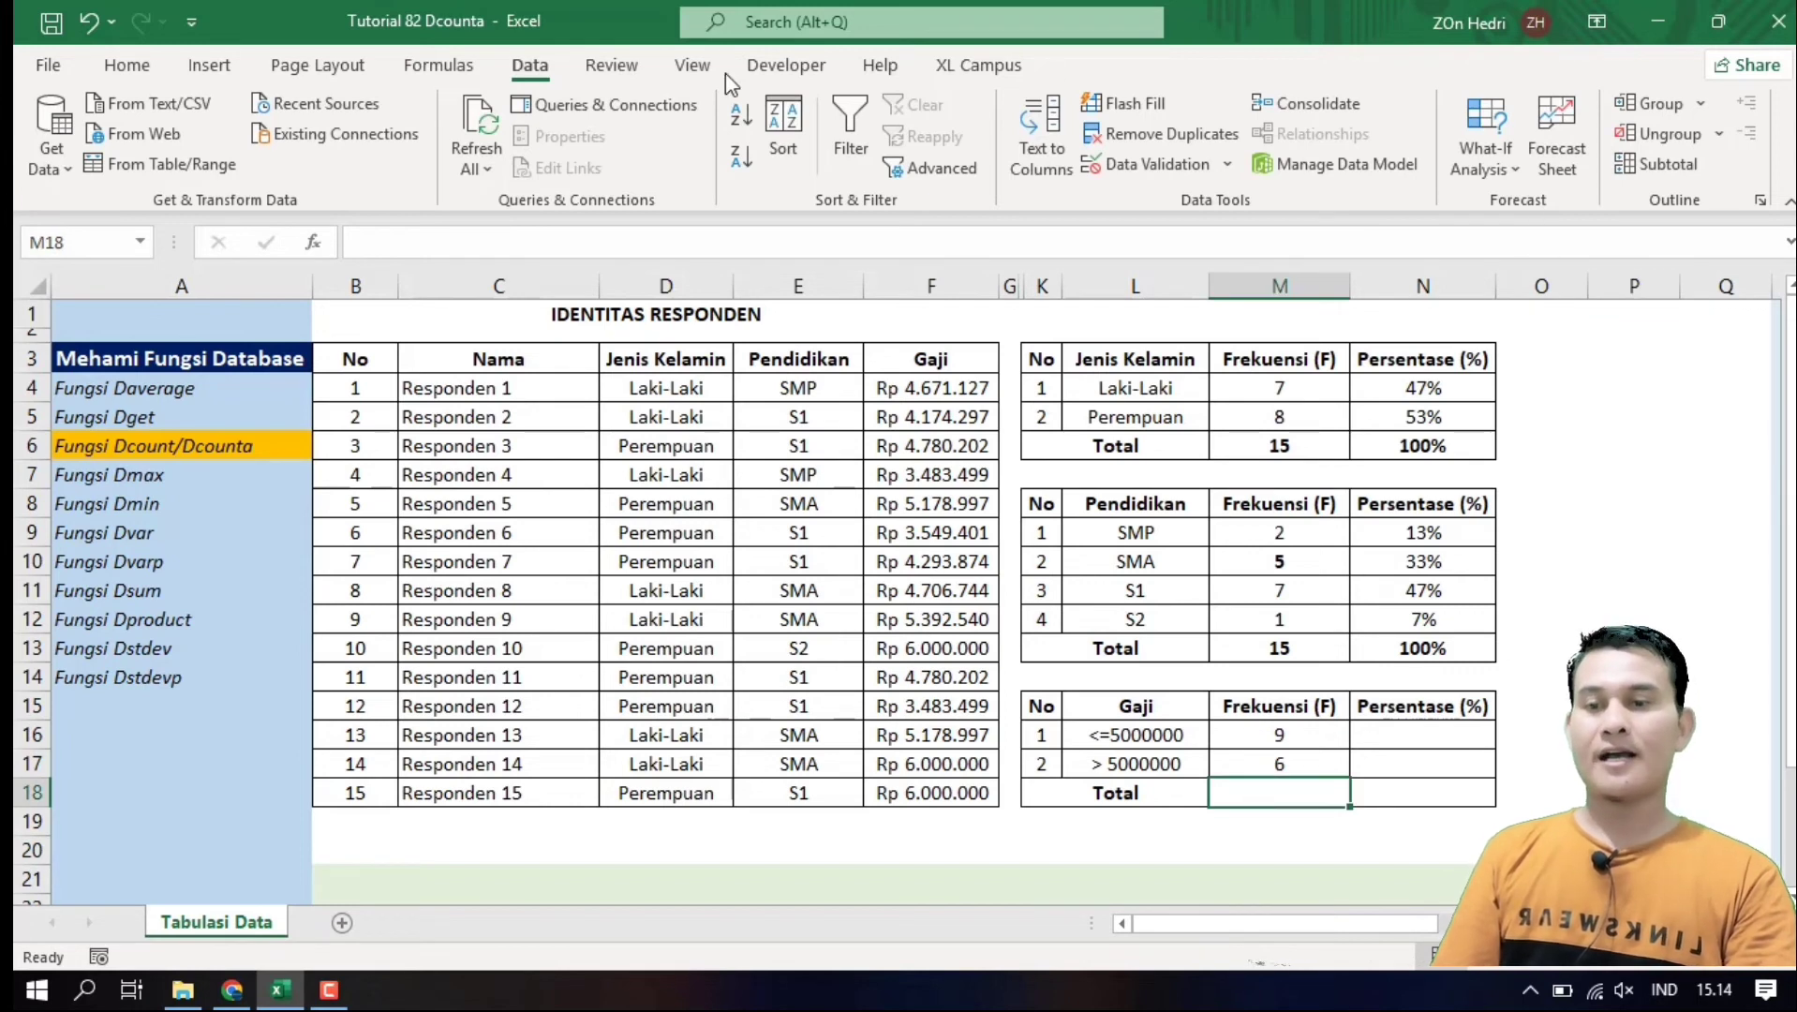
pyautogui.click(127, 65)
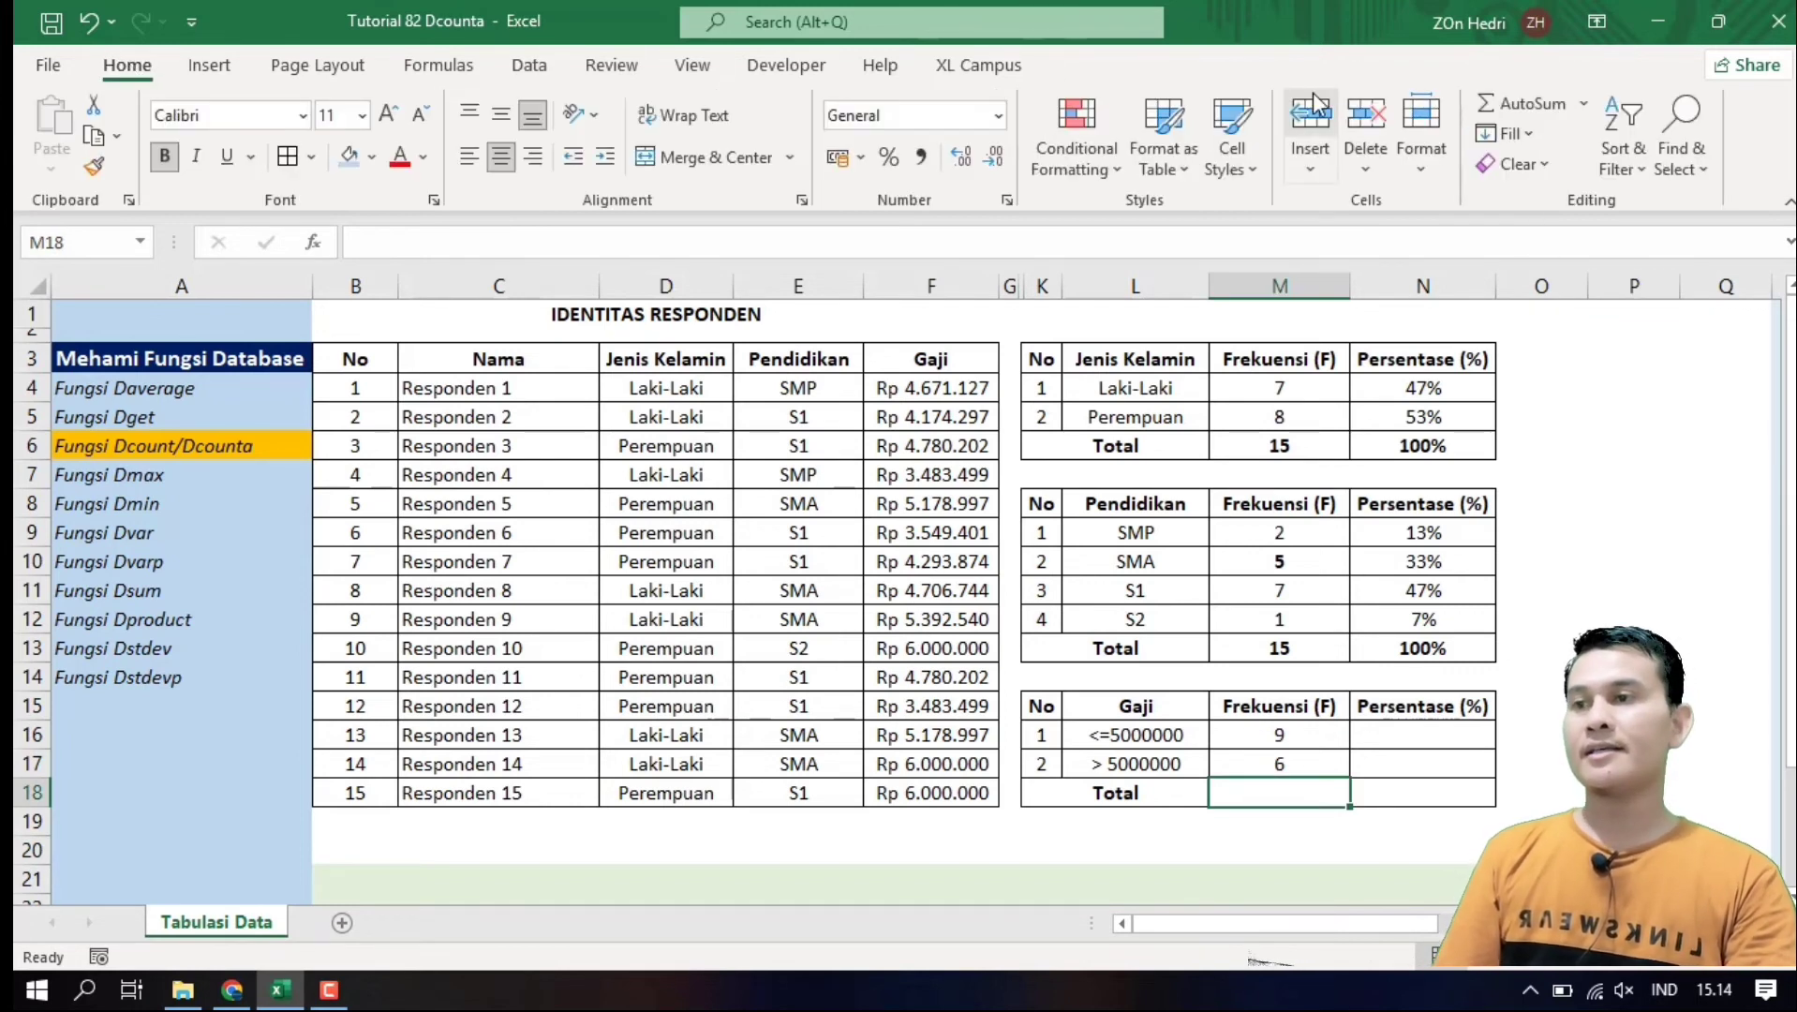
pyautogui.click(1584, 104)
pyautogui.click(1523, 133)
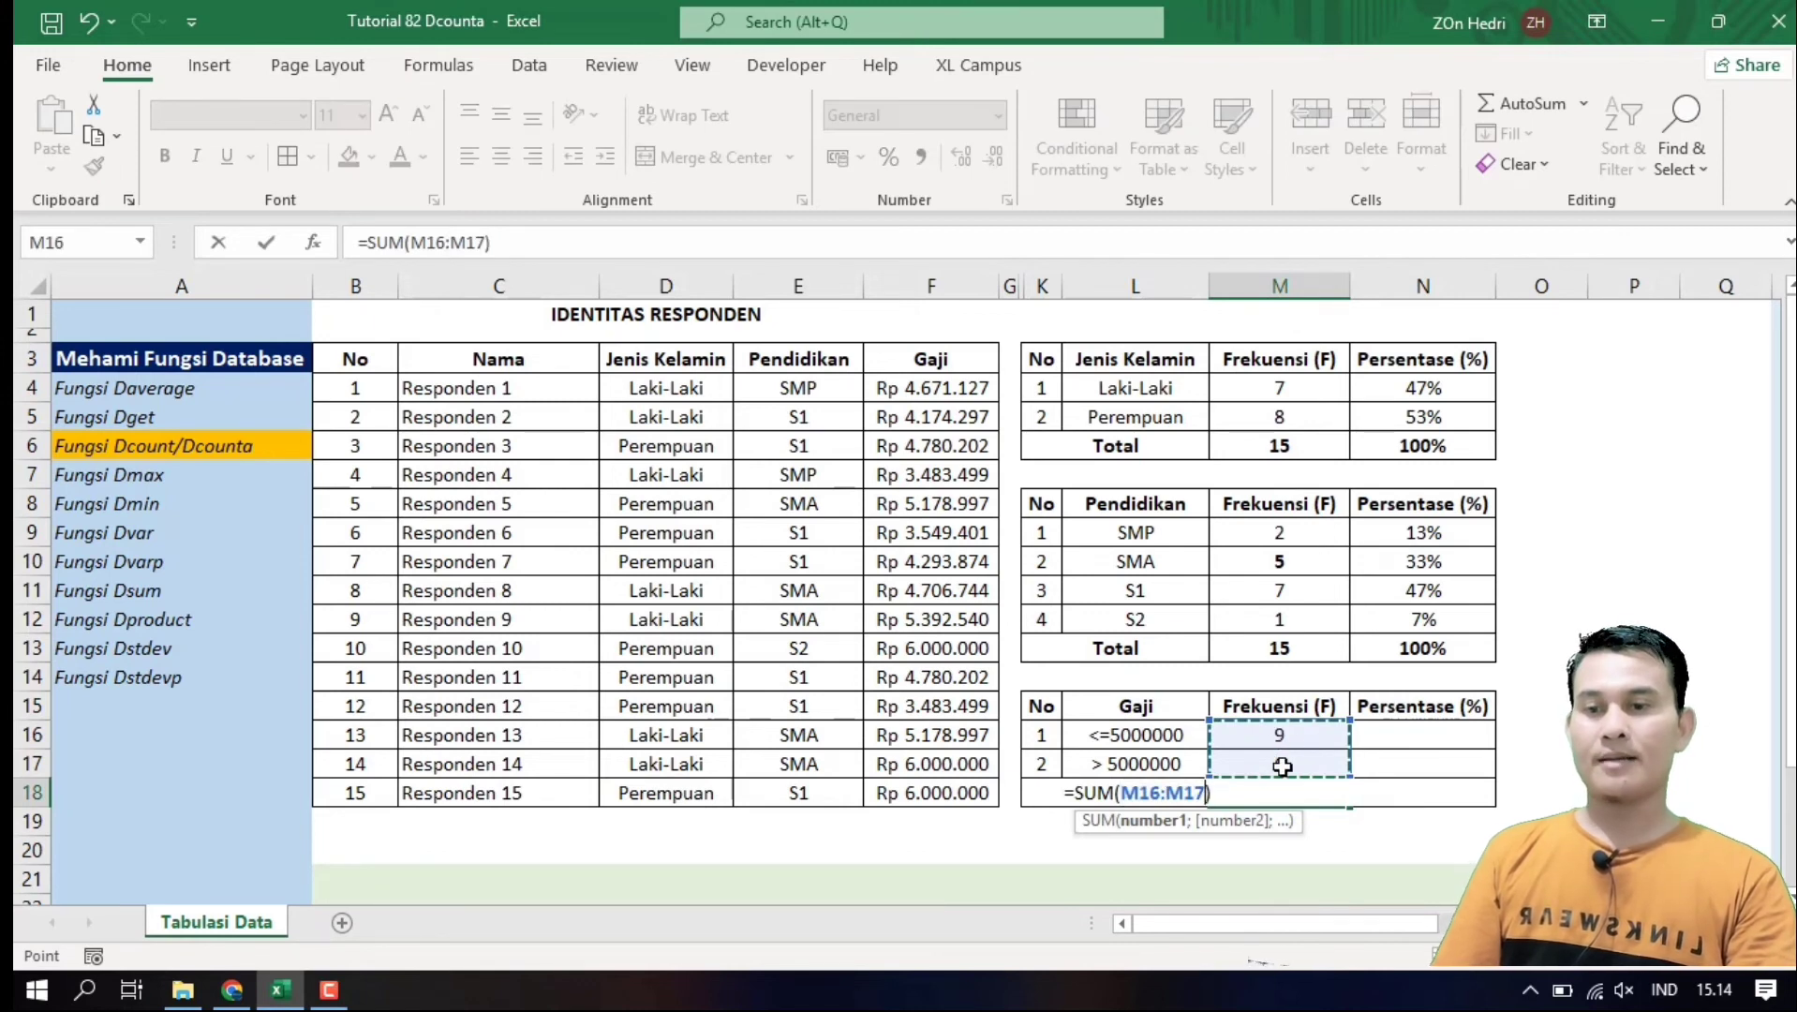
pyautogui.press('Return')
# Enter the percentage formula =M16/15 in N16 and fill it down to N17 for both Gaji groups
pyautogui.doubleClick(1394, 731)
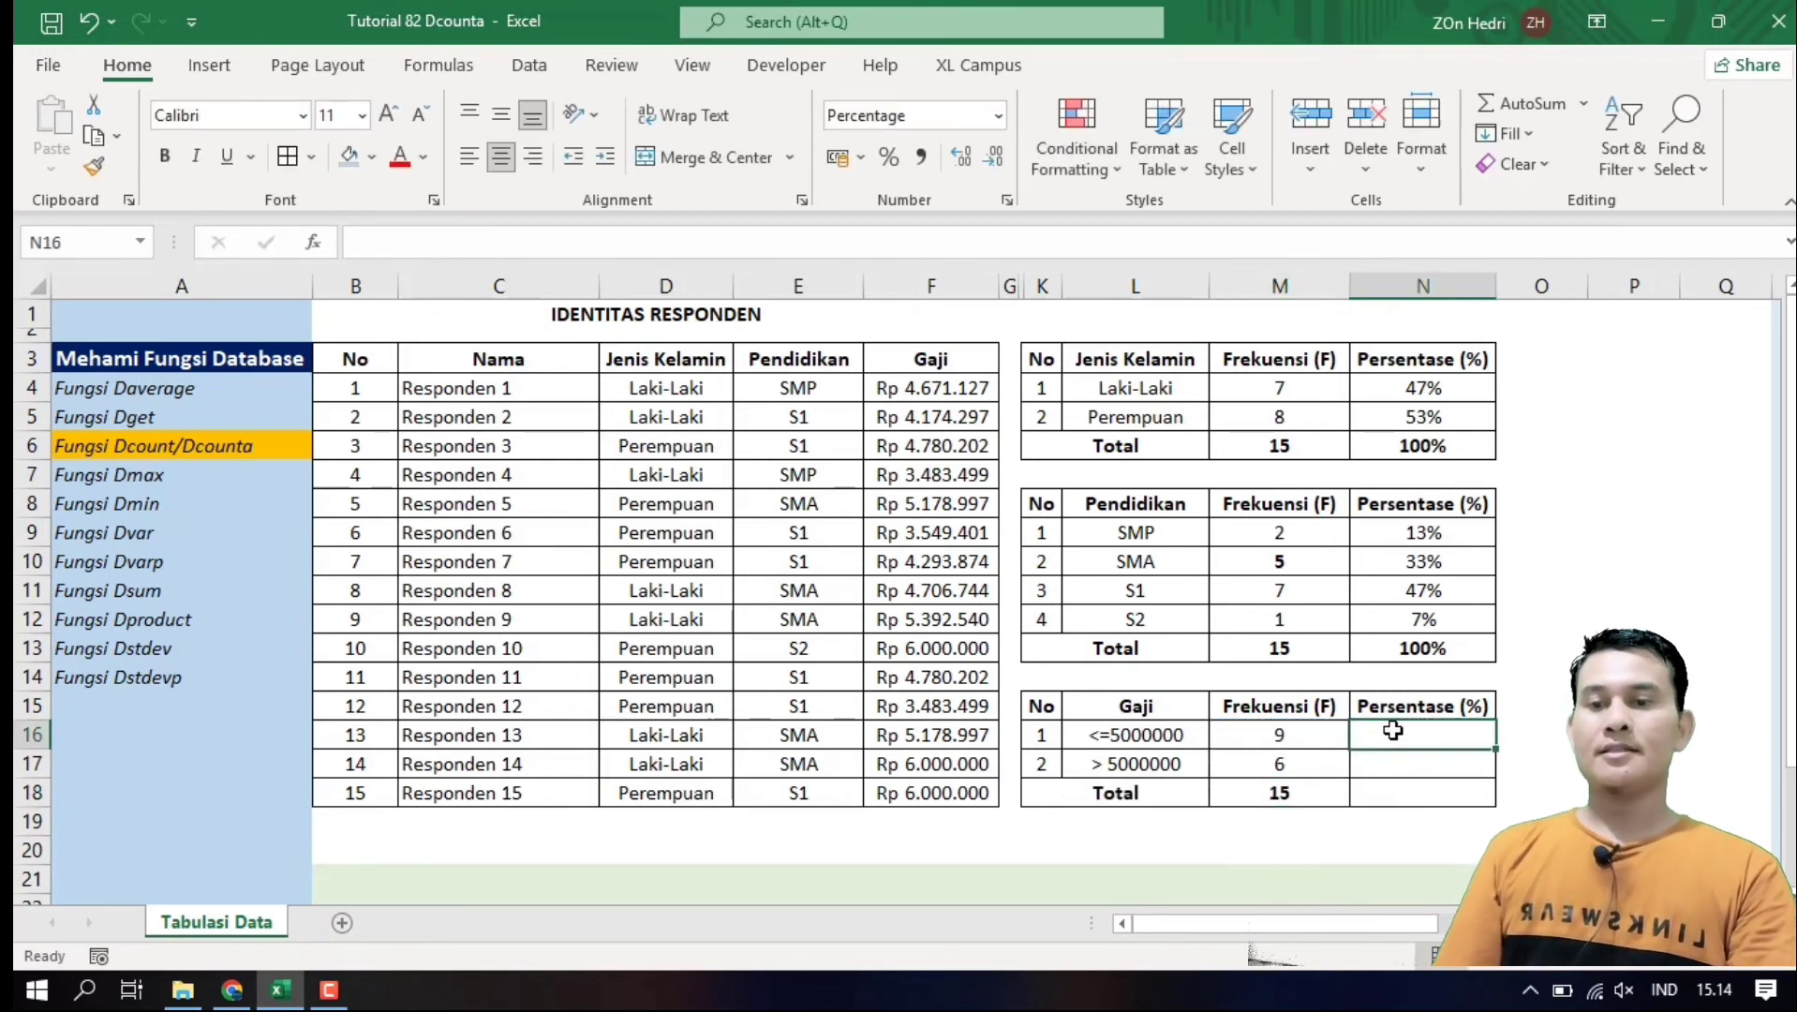
pyautogui.write('=')
pyautogui.click(1291, 733)
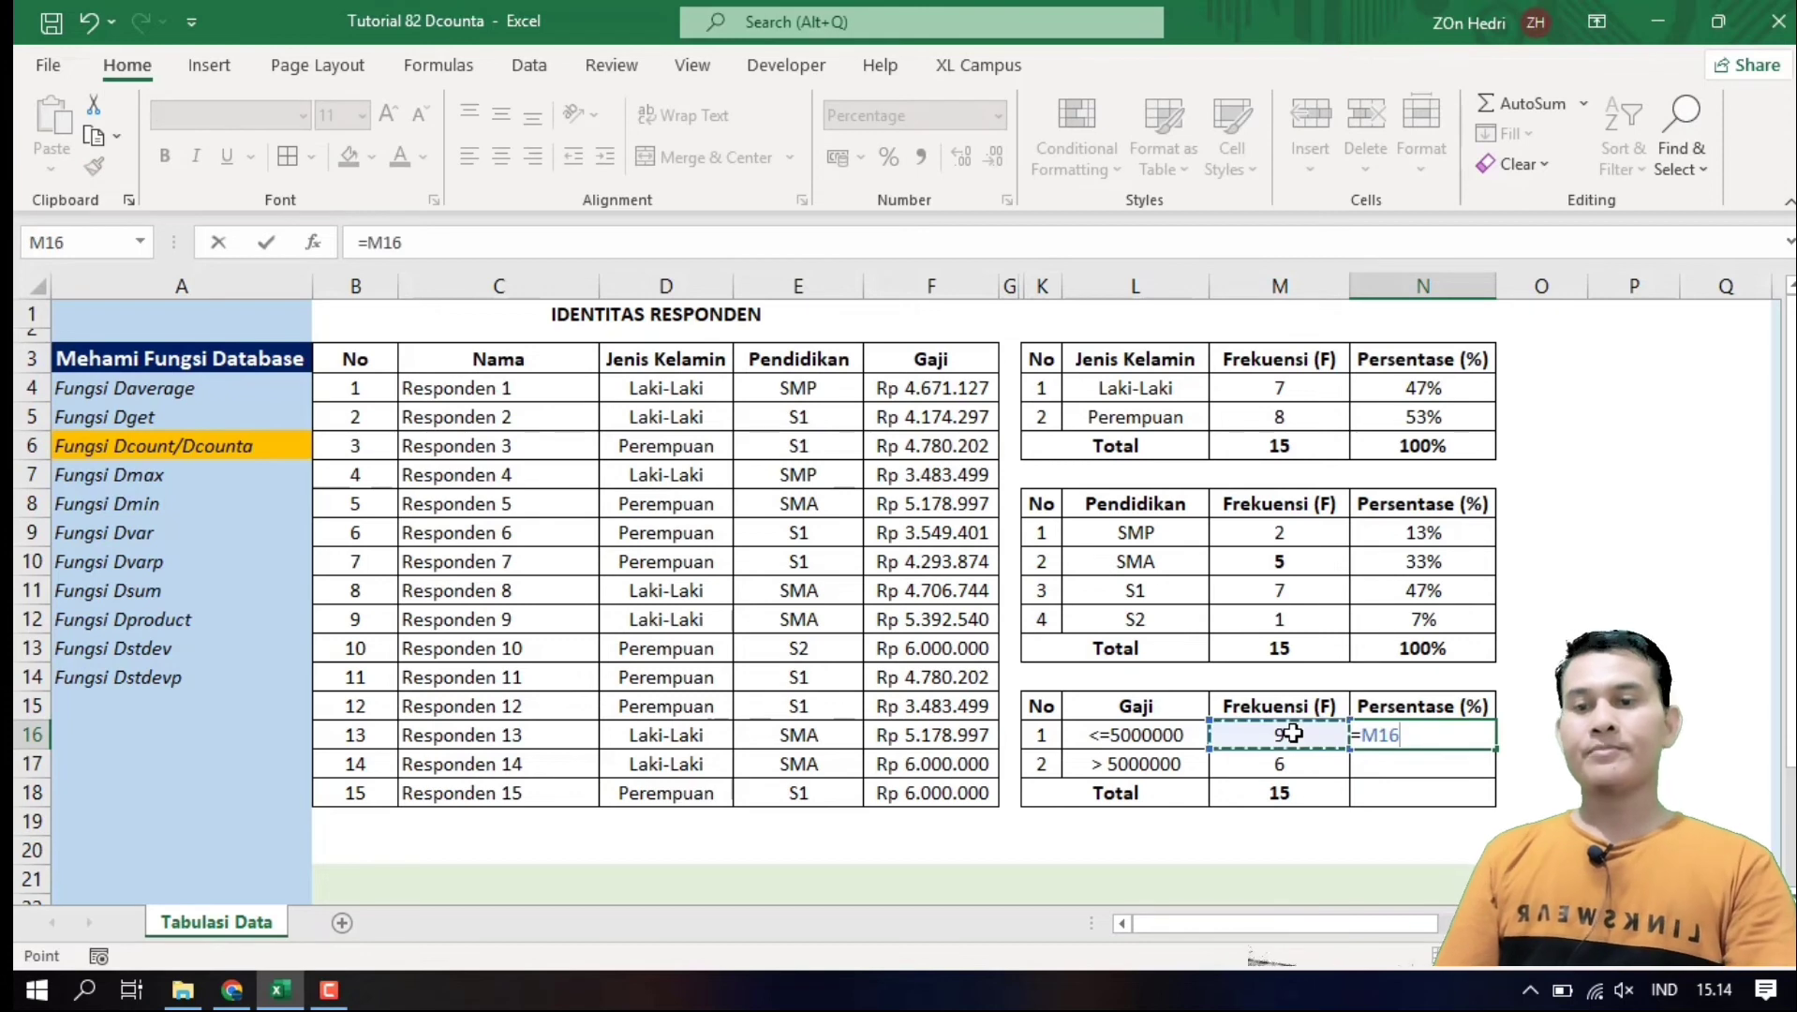
pyautogui.write('/15')
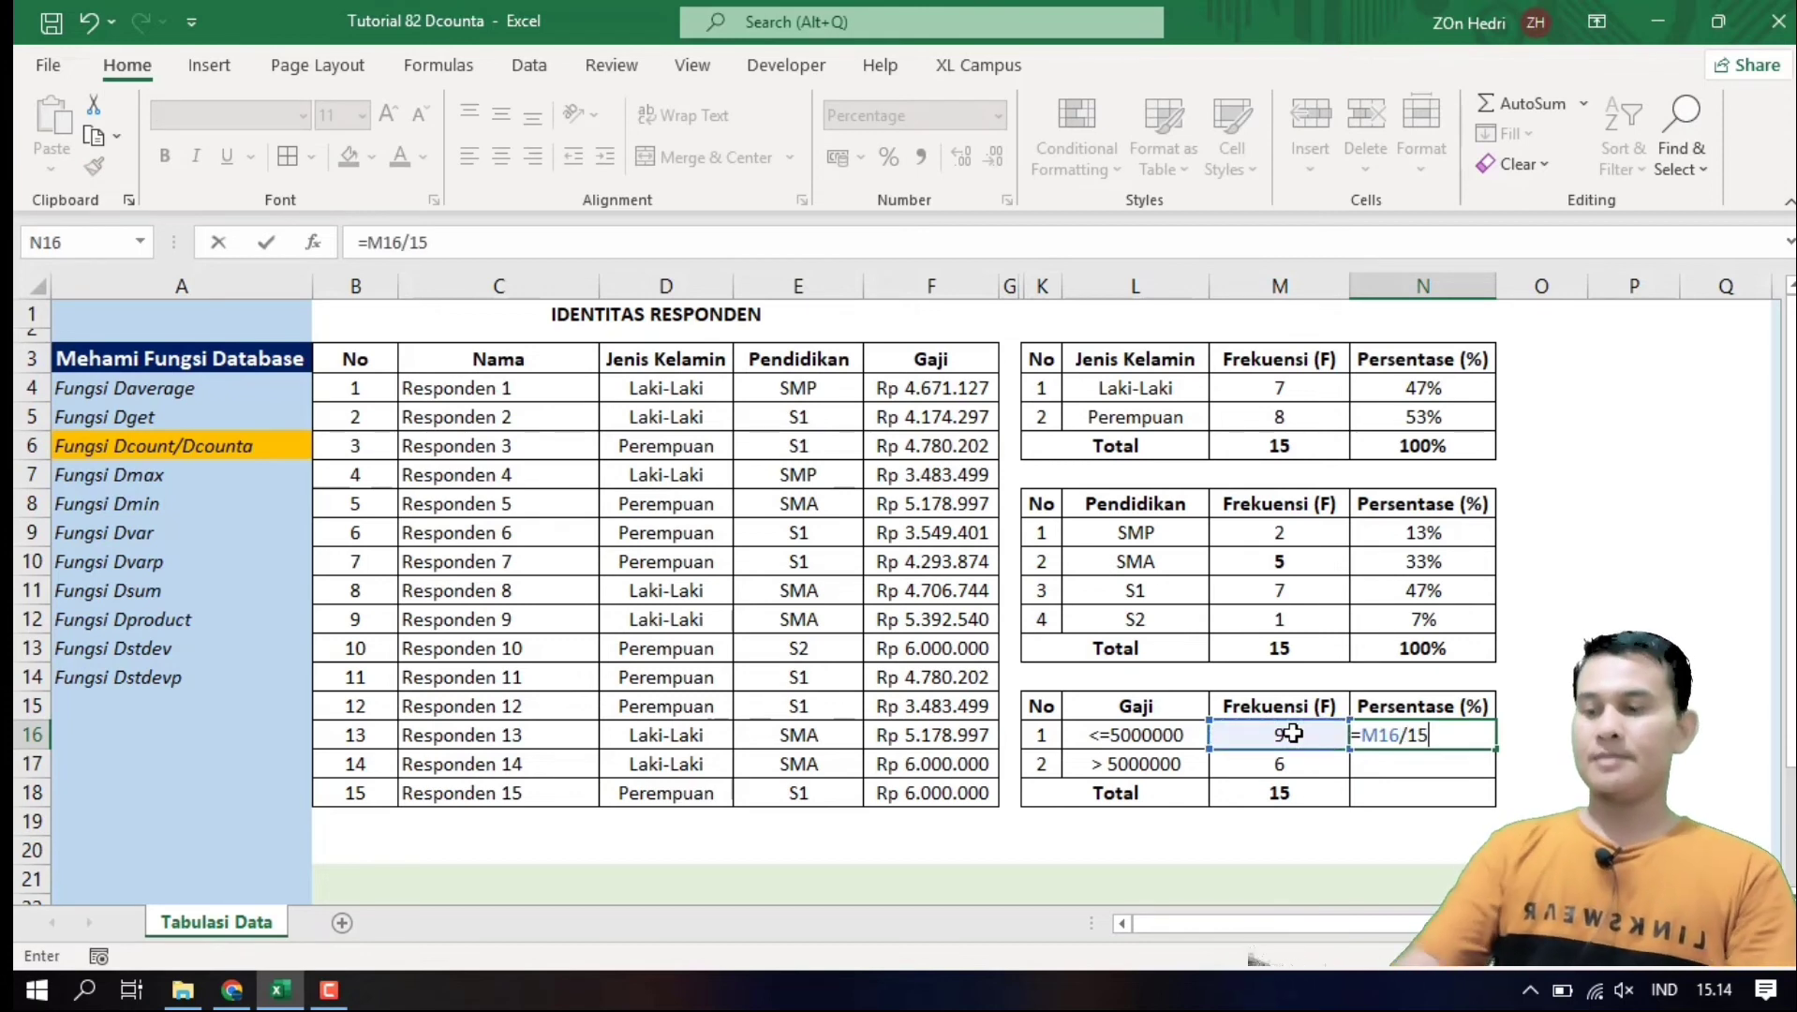
pyautogui.press('Return')
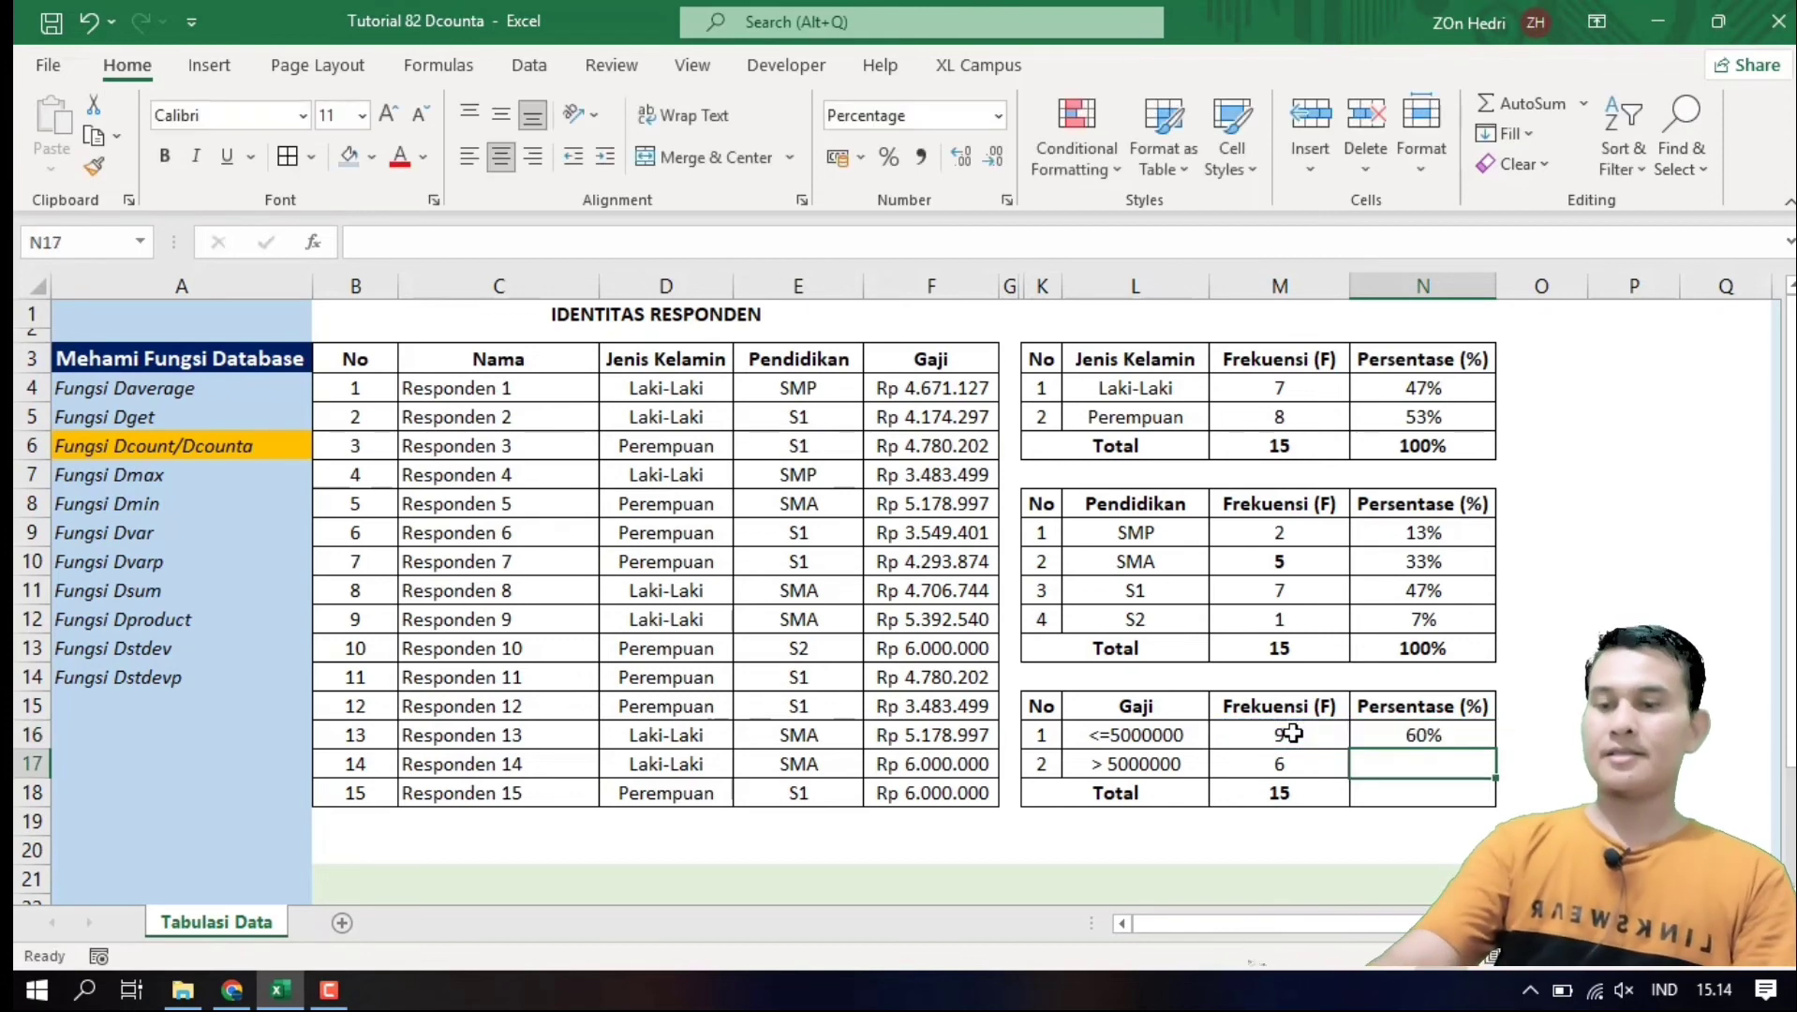
pyautogui.click(1452, 732)
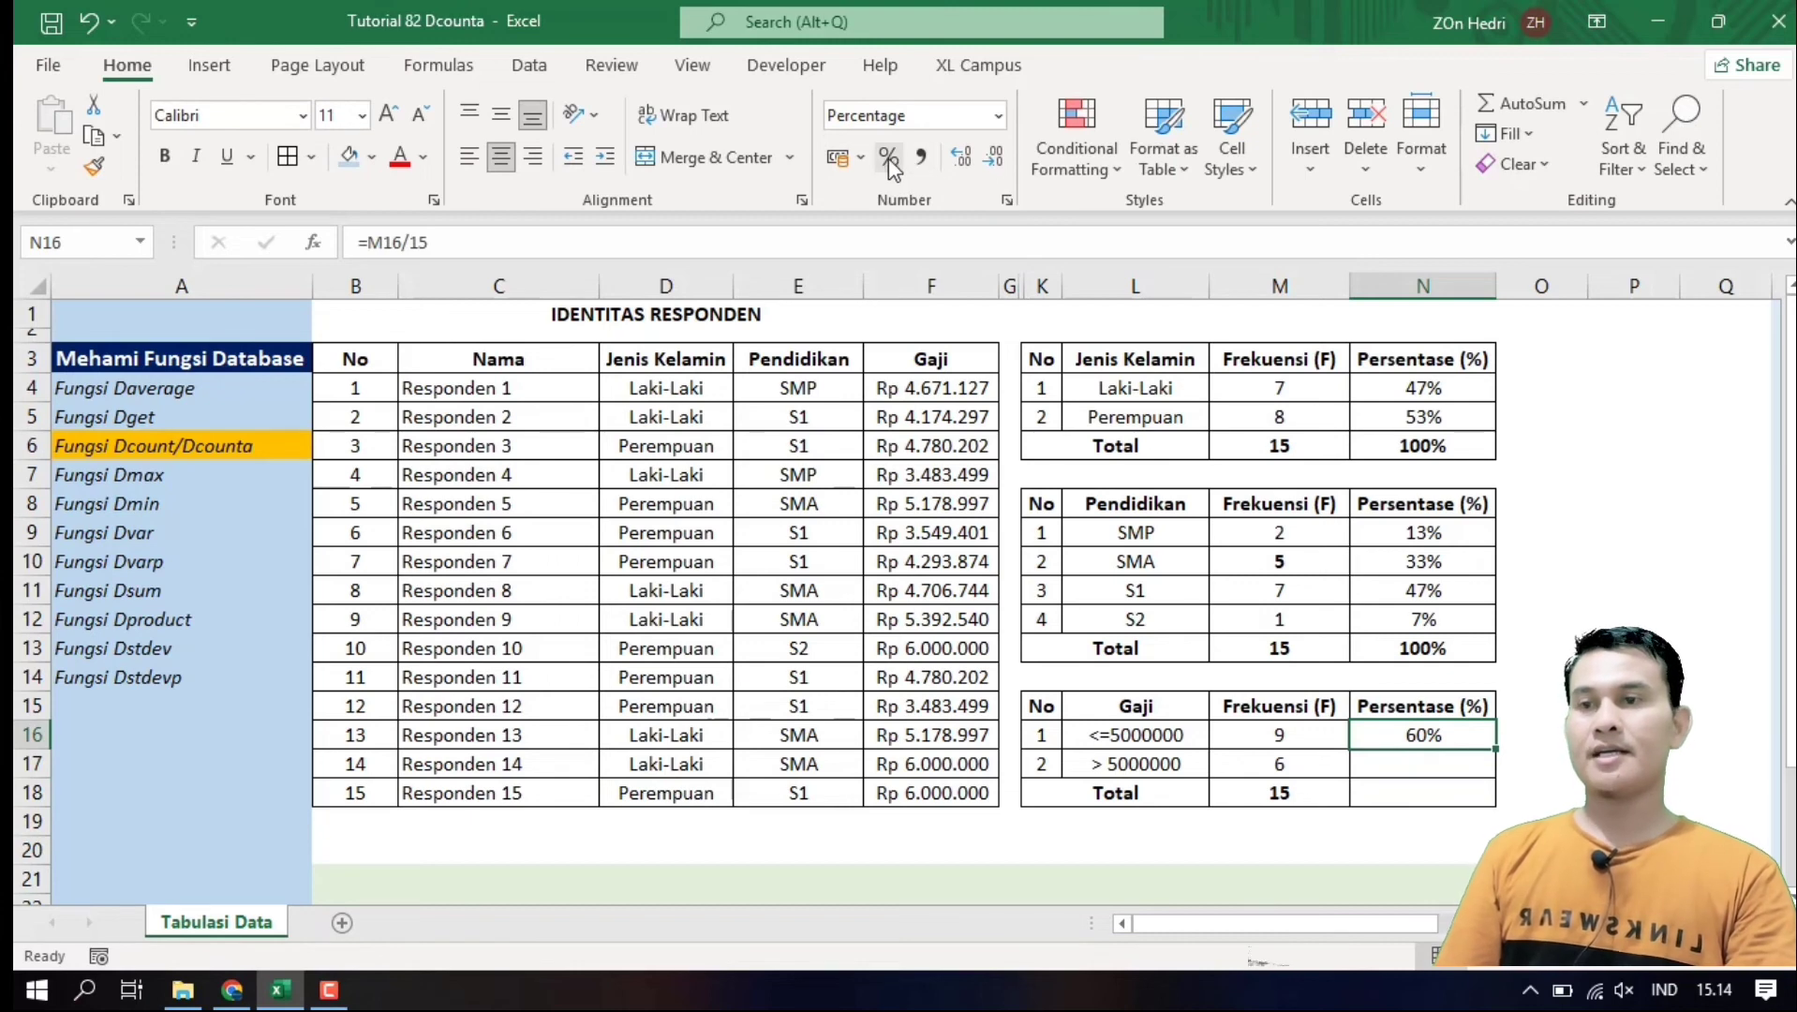
pyautogui.moveTo(1500, 748); pyautogui.dragTo(1497, 778)
# Total the Gaji percentages in N18 with an AutoSum of N16:N17
pyautogui.click(1448, 791)
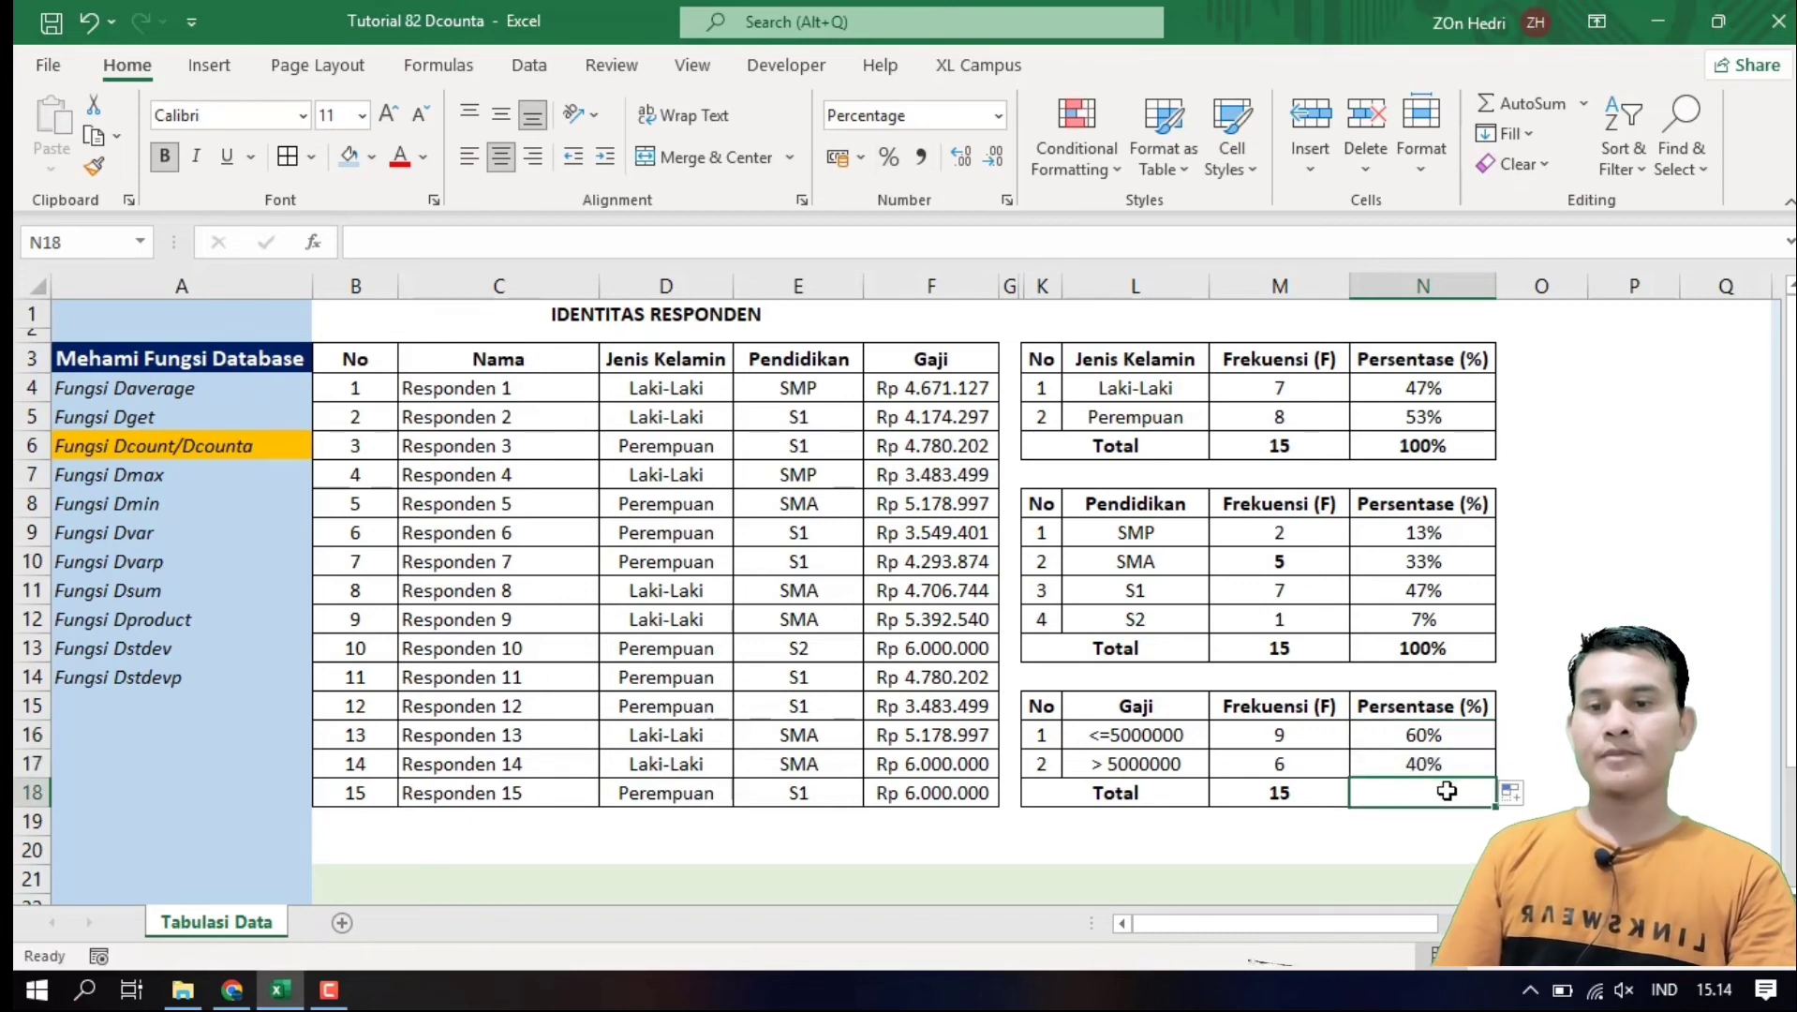
pyautogui.click(1582, 105)
pyautogui.click(1563, 140)
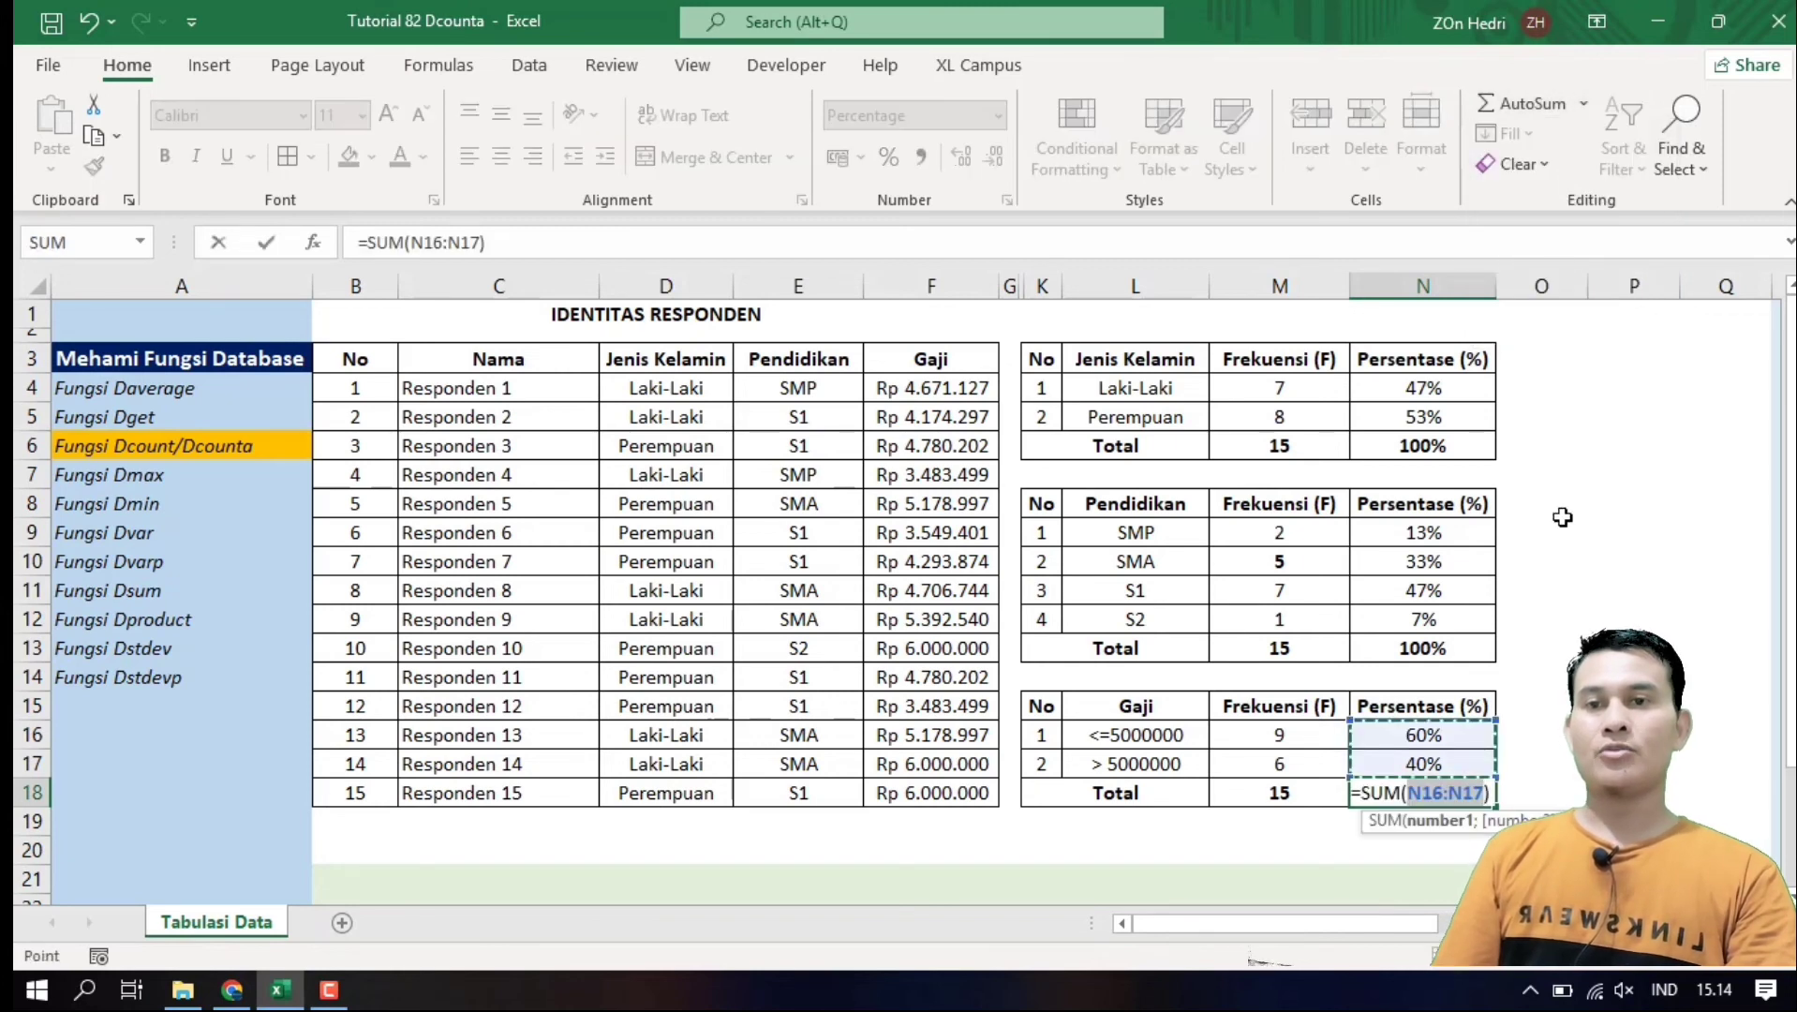
pyautogui.press('Return')
pyautogui.click(1634, 677)
pyautogui.click(1634, 793)
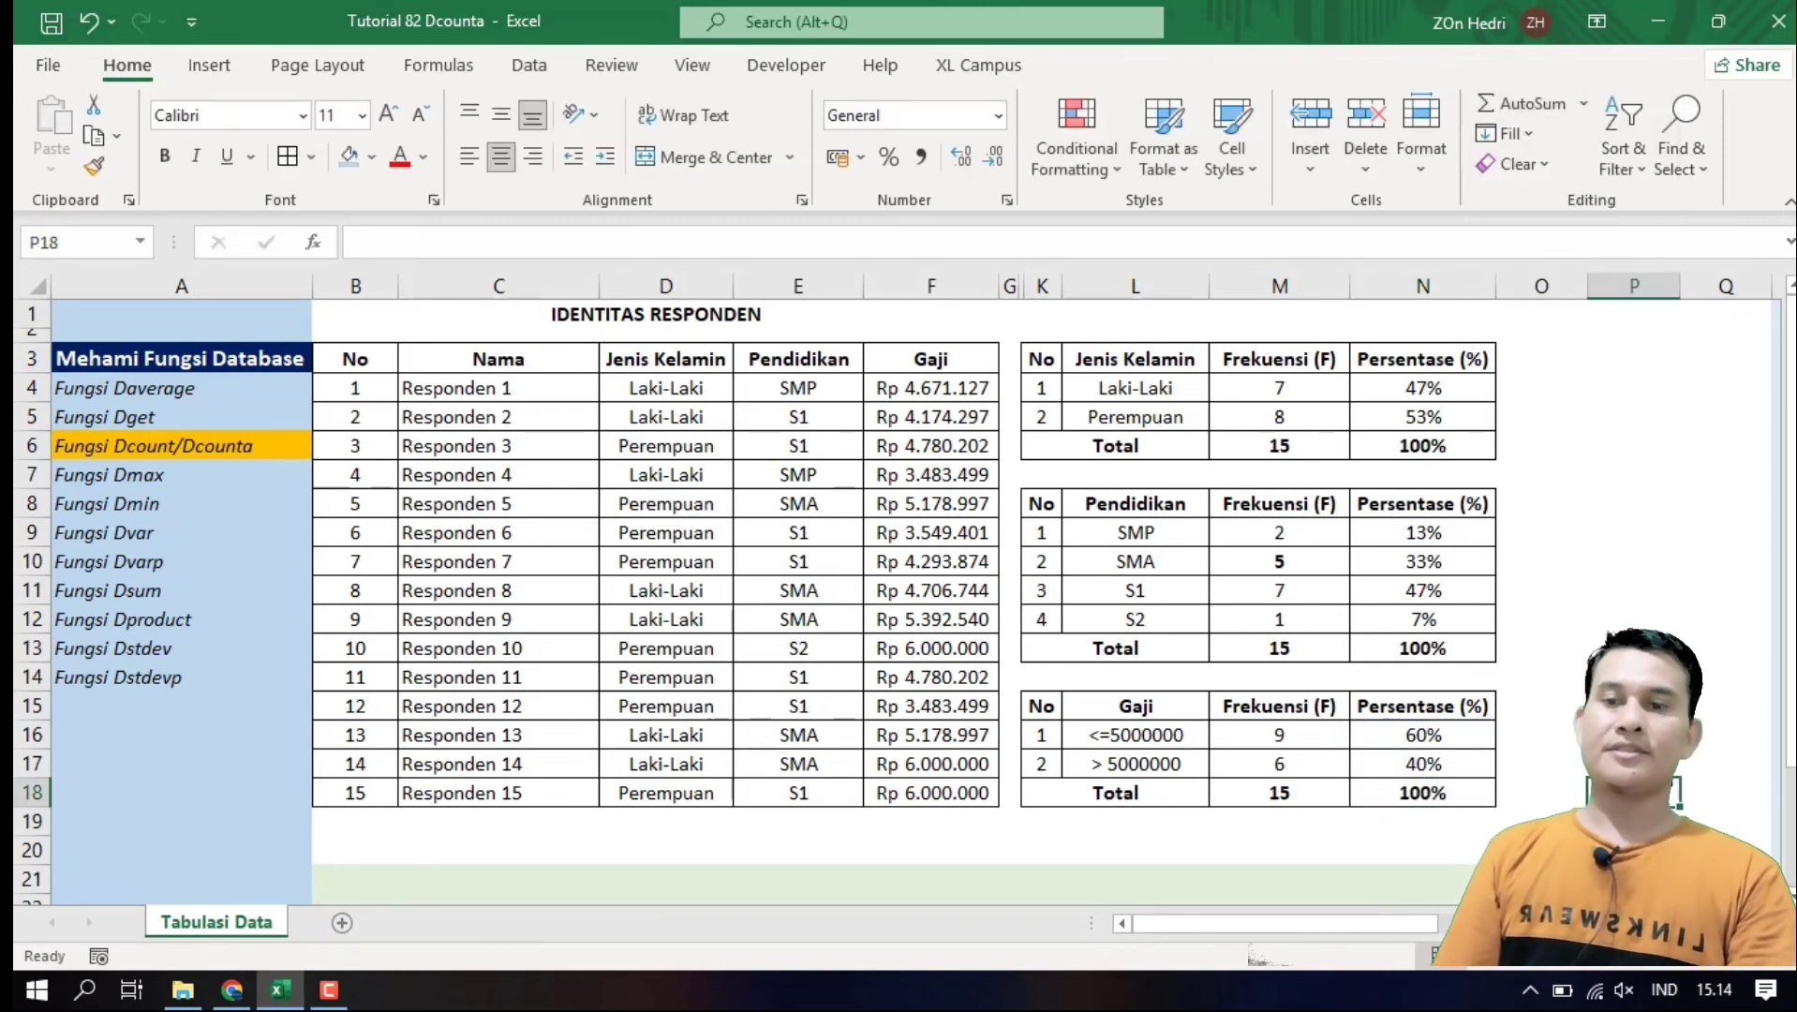